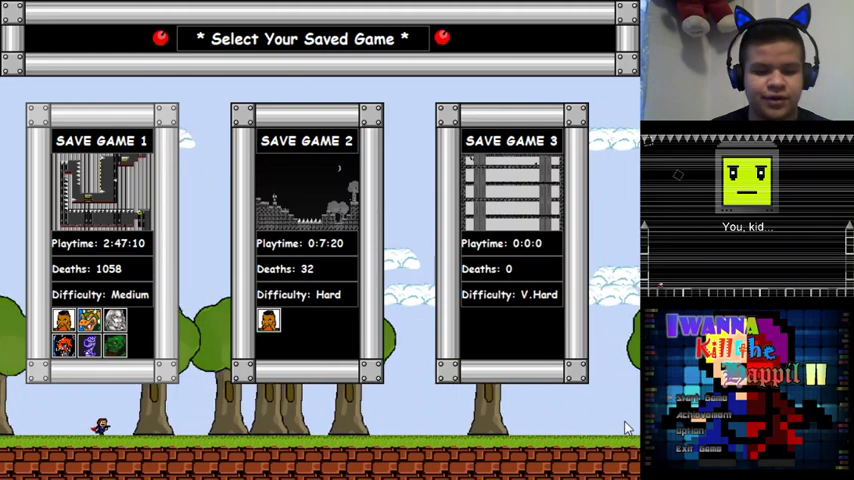
Continue Save Game 1 to load the spiked tower stage beside the save point
{"action": "key", "text": "Return"}
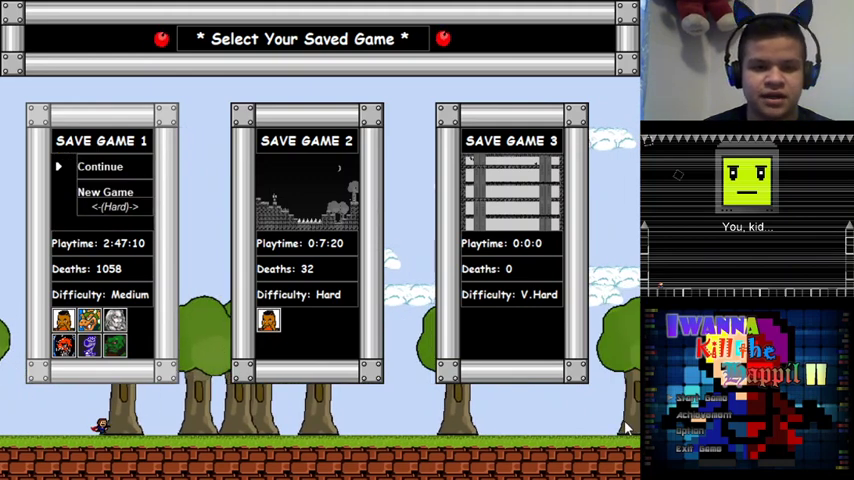
{"action": "key", "text": "Return"}
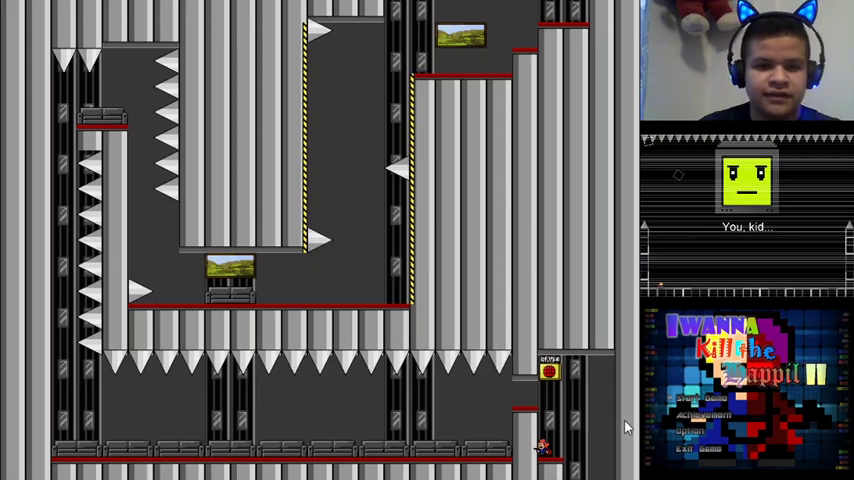
{"action": "key", "text": "shift"}
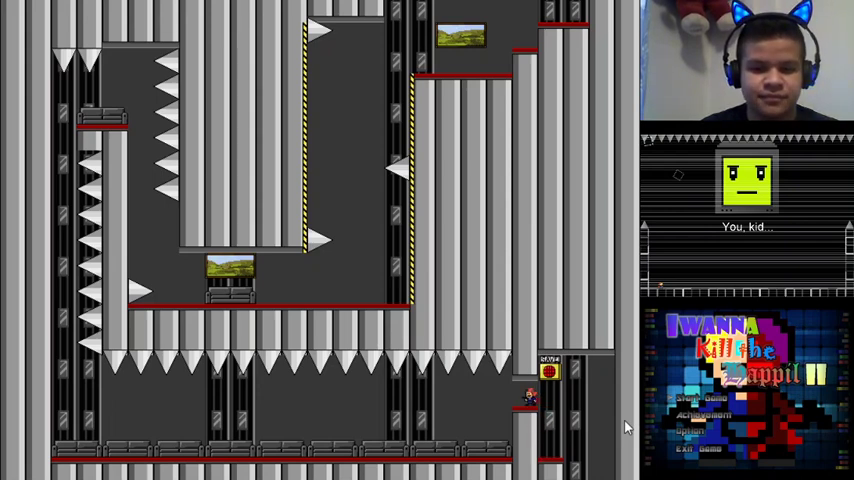
{"action": "key", "text": "Left"}
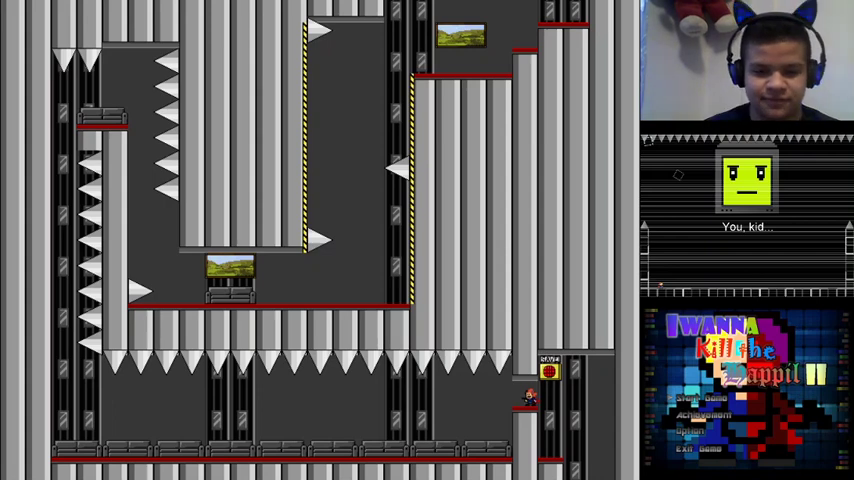
Make short attempts along the bottom corridor, respawning with R after each death
{"action": "key", "text": "Left"}
{"action": "key", "text": "r"}
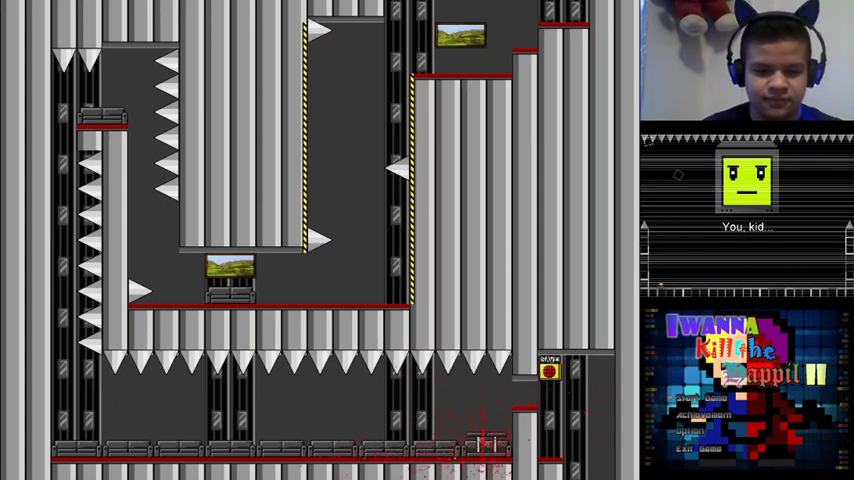
{"action": "key", "text": "Left"}
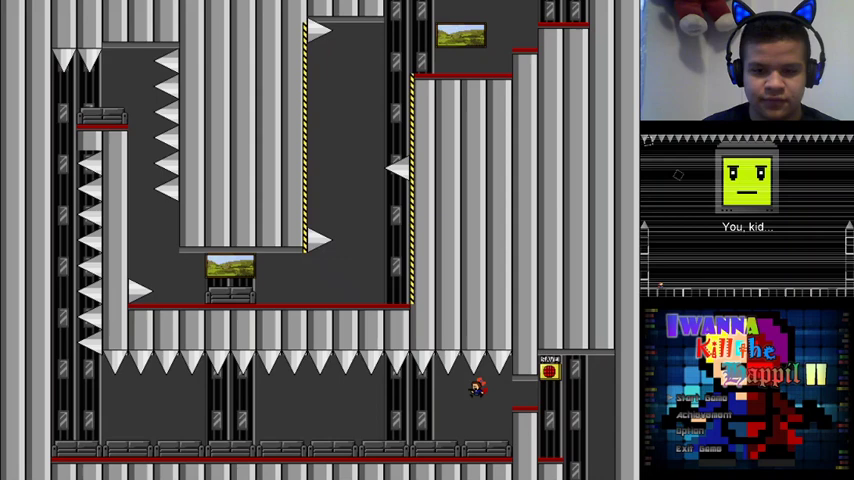
{"action": "key", "text": "Left"}
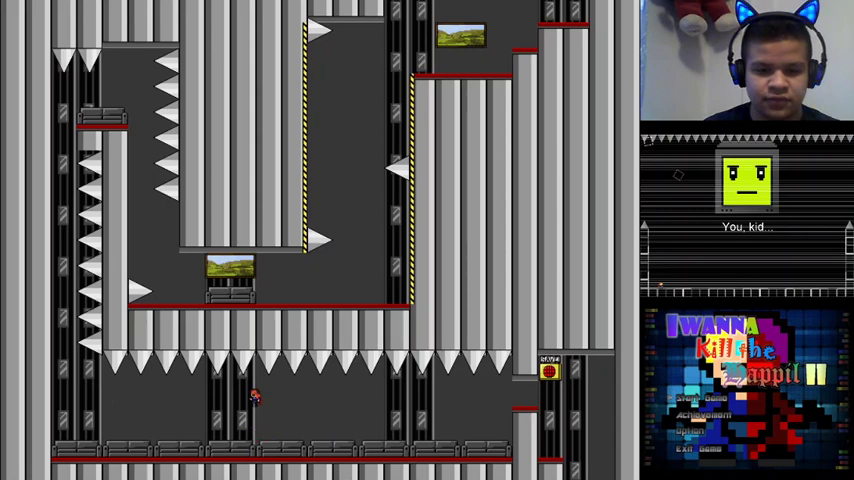
{"action": "key", "text": "Left"}
{"action": "key", "text": "shift"}
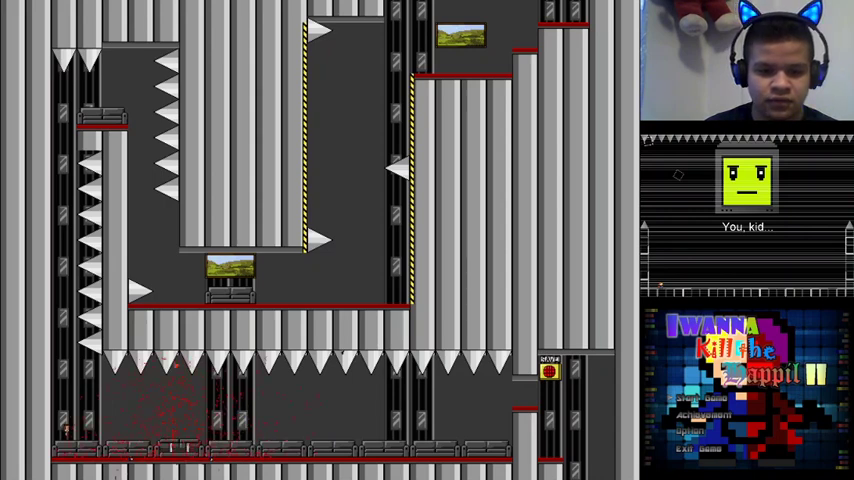
{"action": "key", "text": "r"}
{"action": "key", "text": "Left"}
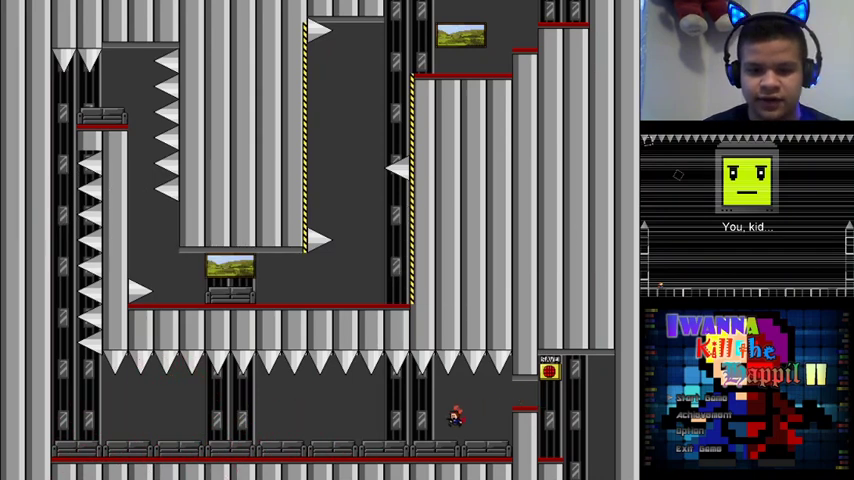
{"action": "key", "text": "Left"}
{"action": "key", "text": "r"}
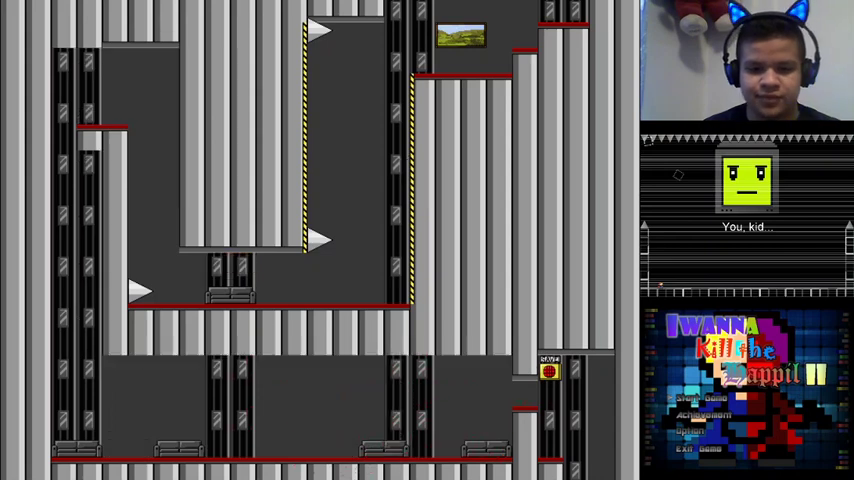
Climb the left wall to the top-left platform, then drop onto the middle ledge
{"action": "key", "text": "Left"}
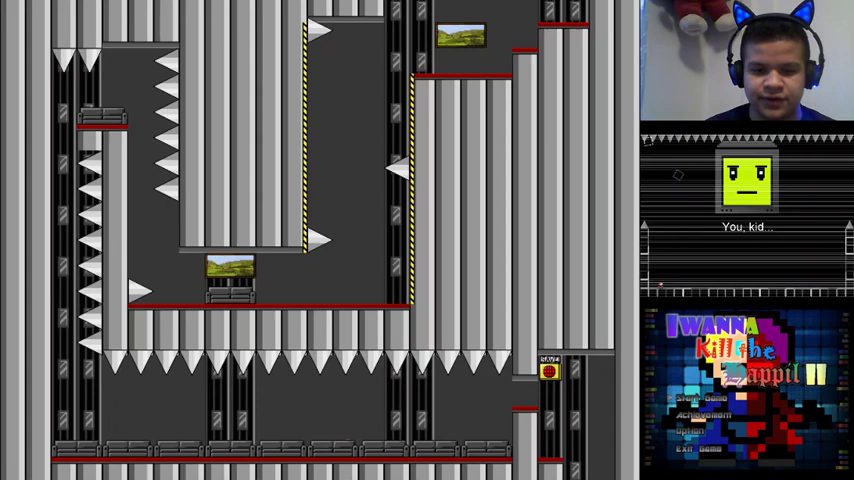
{"action": "key", "text": "Left"}
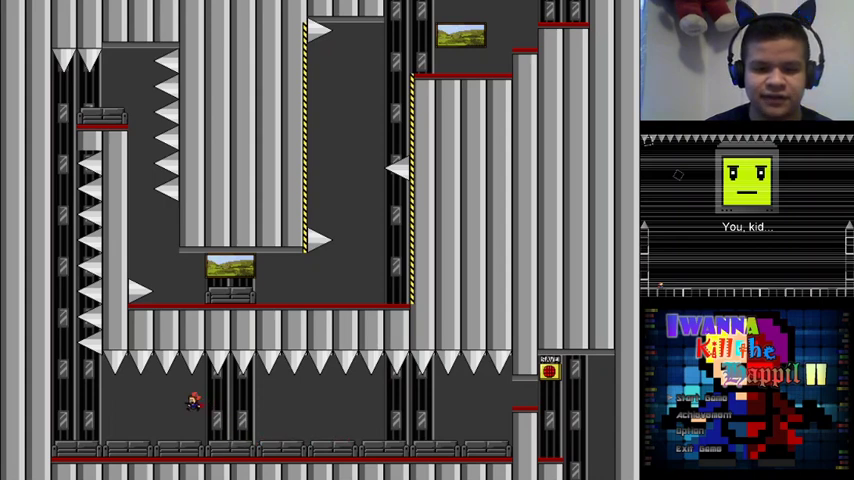
{"action": "key", "text": "shift"}
{"action": "key", "text": "shift"}
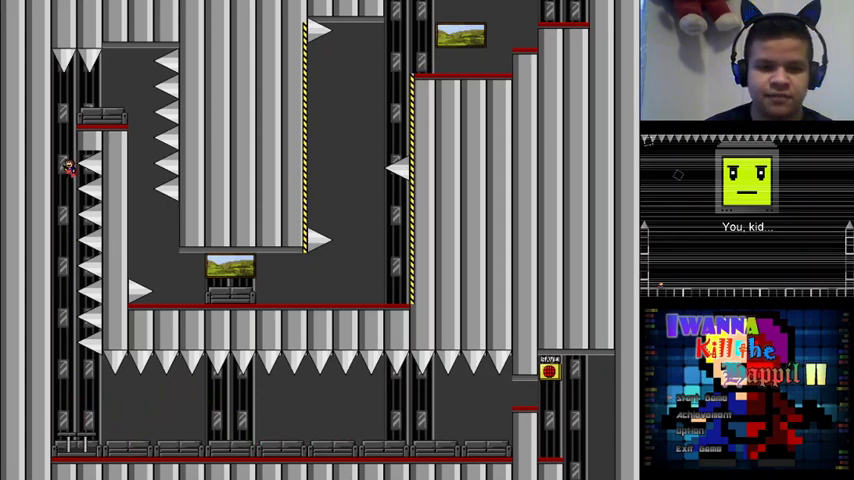
{"action": "key", "text": "shift"}
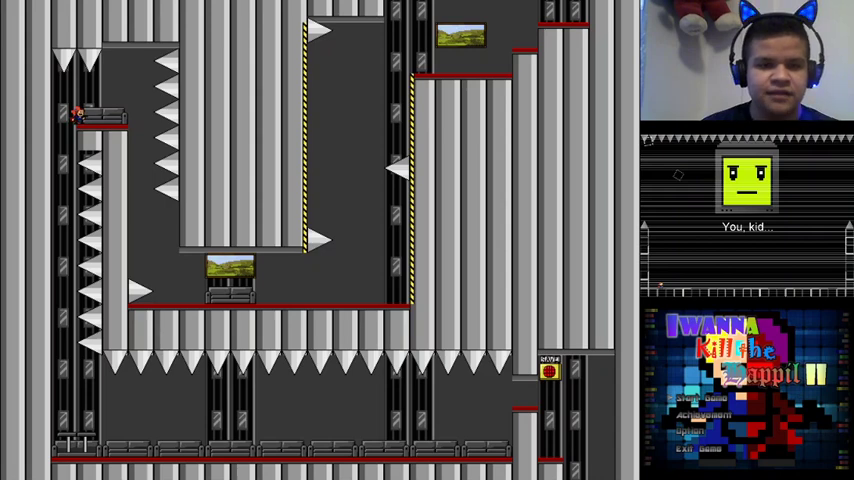
{"action": "key", "text": "Right"}
{"action": "key", "text": "shift"}
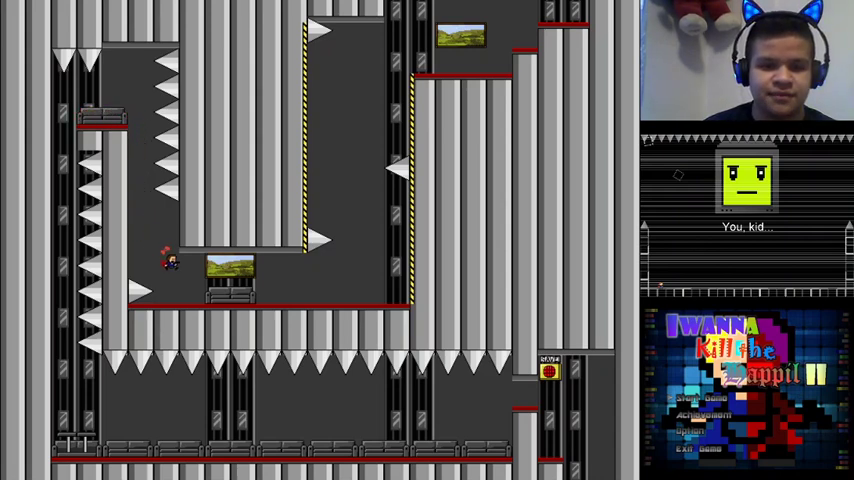
Run right and scale the right wall, then respawn and jump for the ledge
{"action": "key", "text": "Right"}
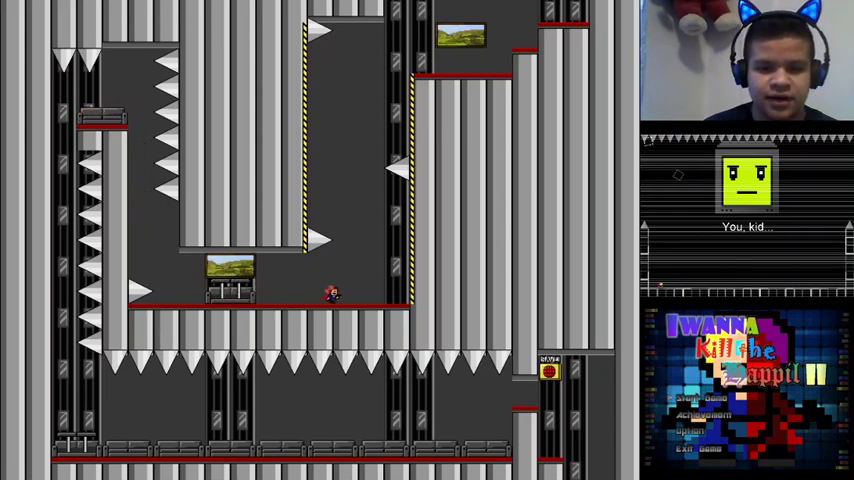
{"action": "key", "text": "Right"}
{"action": "key", "text": "shift"}
{"action": "key", "text": "shift"}
{"action": "key", "text": "shift"}
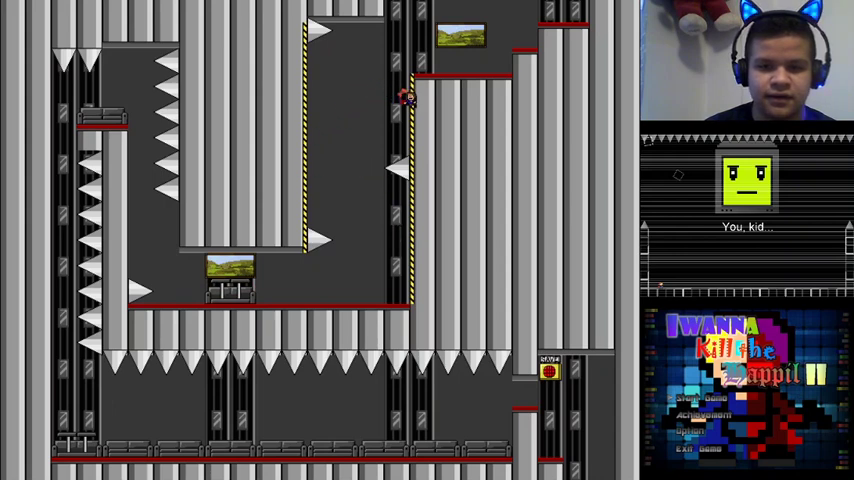
{"action": "key", "text": "shift"}
{"action": "key", "text": "Left"}
{"action": "key", "text": "r"}
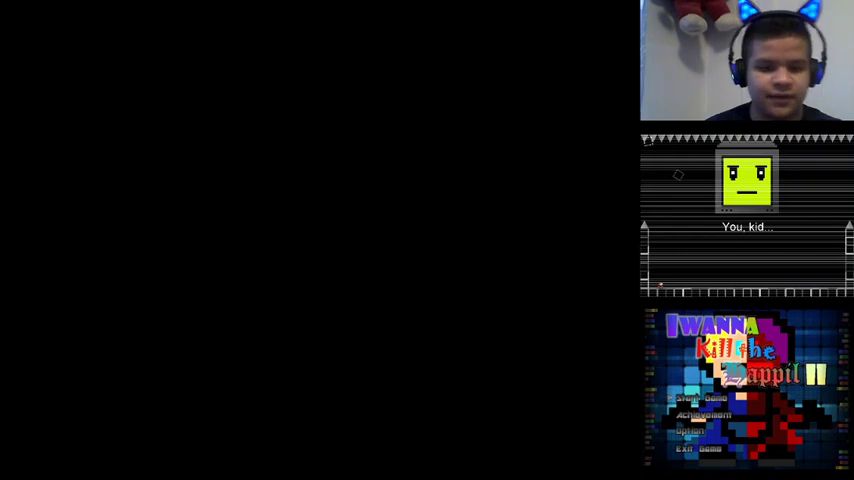
{"action": "key", "text": "Left"}
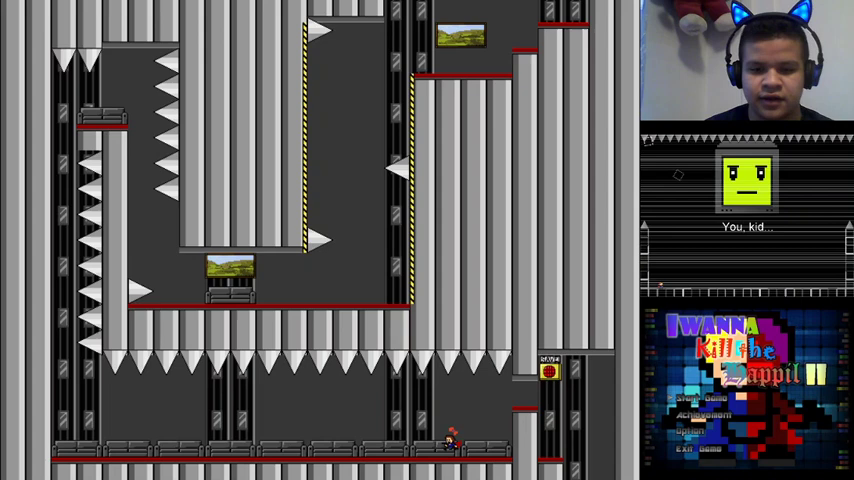
{"action": "key", "text": "Left"}
{"action": "key", "text": "shift"}
{"action": "key", "text": "shift"}
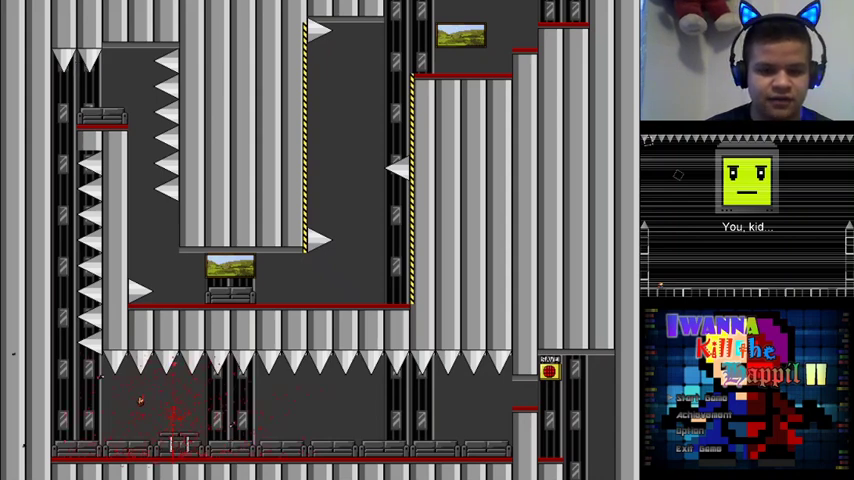
Restart several times after dying close to the save point
{"action": "key", "text": "r"}
{"action": "key", "text": "shift"}
{"action": "key", "text": "r"}
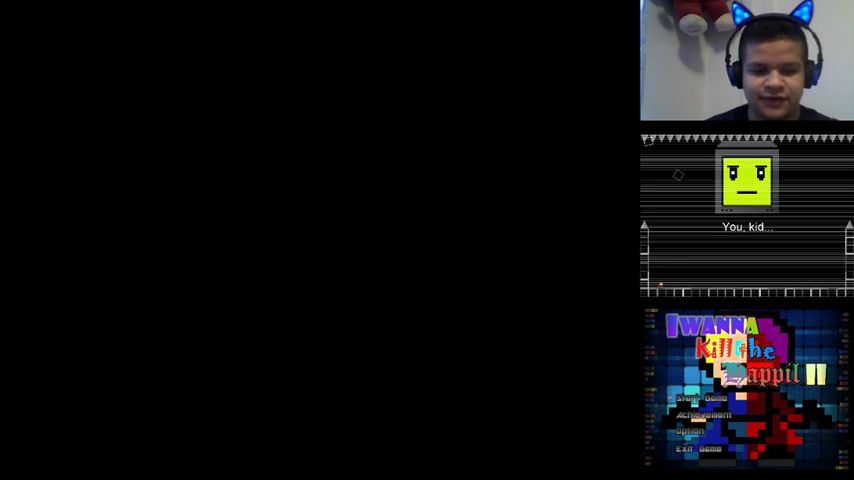
{"action": "key", "text": "Left"}
{"action": "key", "text": "Left"}
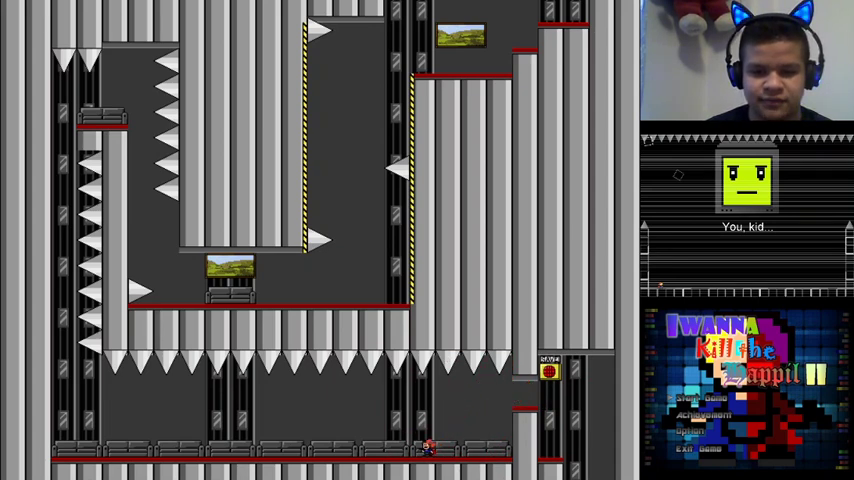
{"action": "key", "text": "shift"}
{"action": "key", "text": "r"}
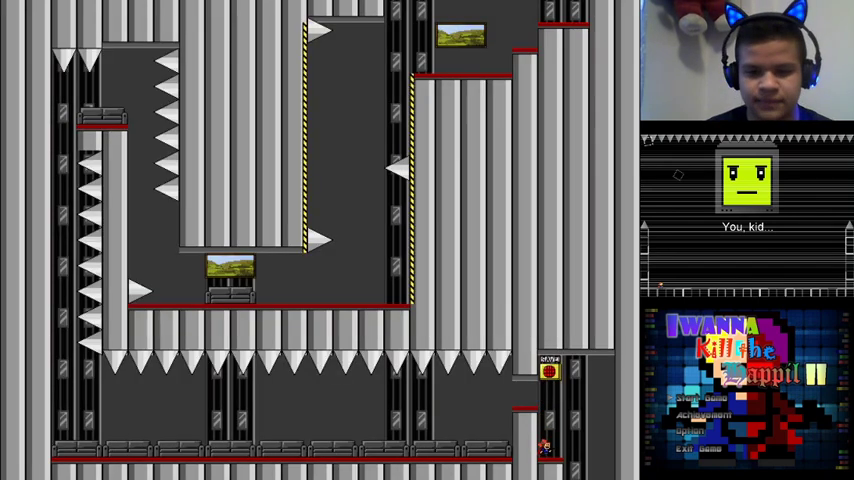
{"action": "key", "text": "shift"}
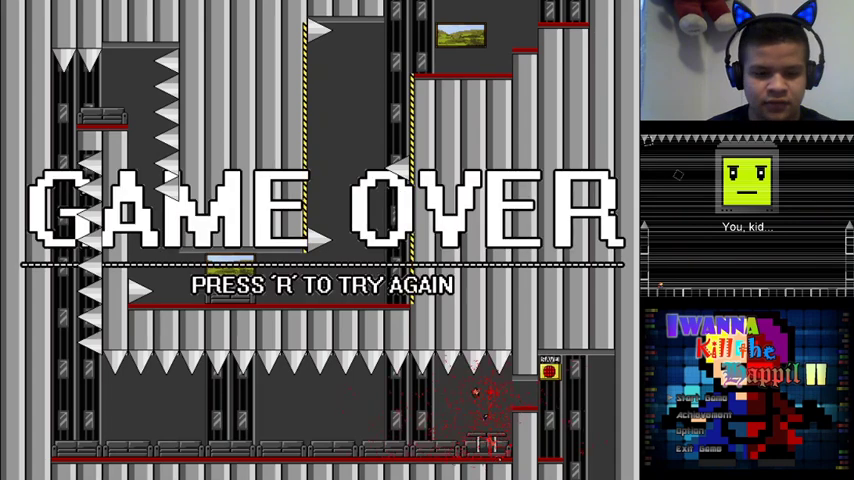
Retry walking left through the bottom corridor, dying on the spikes
{"action": "key", "text": "r"}
{"action": "key", "text": "Left"}
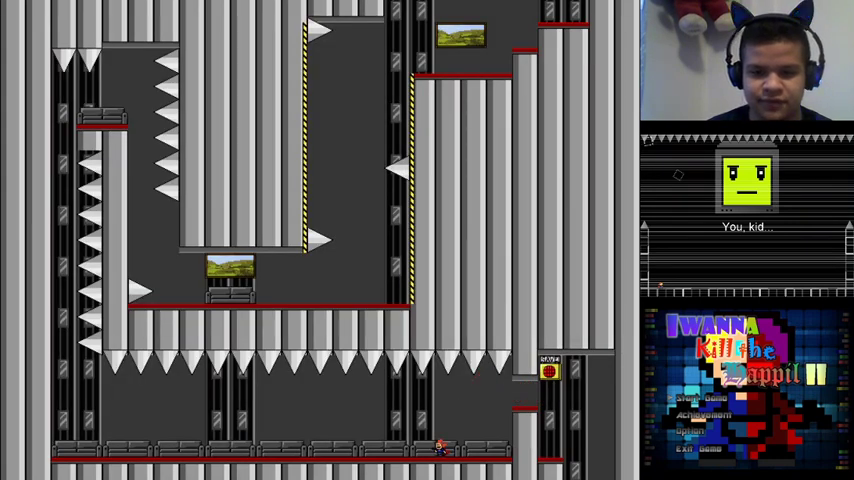
{"action": "key", "text": "Left"}
{"action": "key", "text": "shift"}
{"action": "key", "text": "r"}
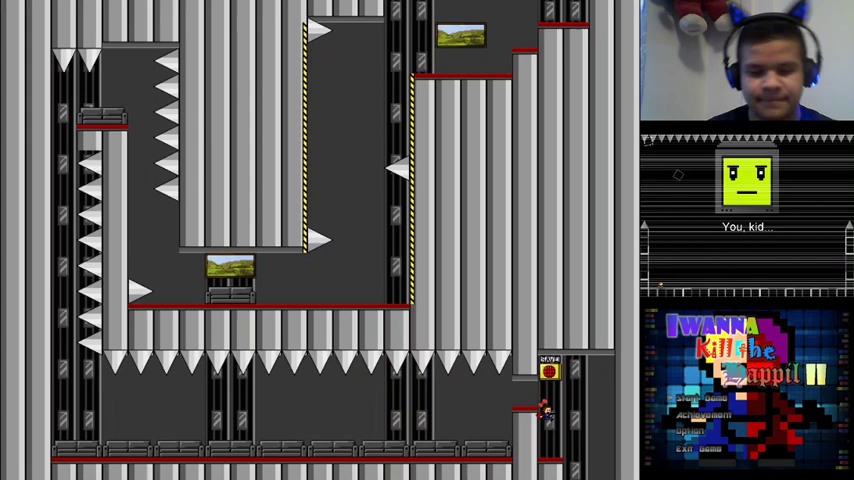
{"action": "key", "text": "Left"}
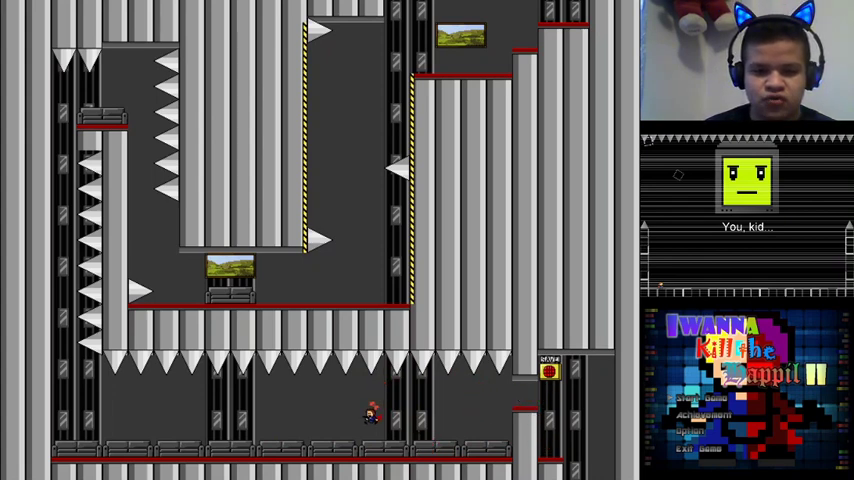
{"action": "key", "text": "shift"}
{"action": "key", "text": "r"}
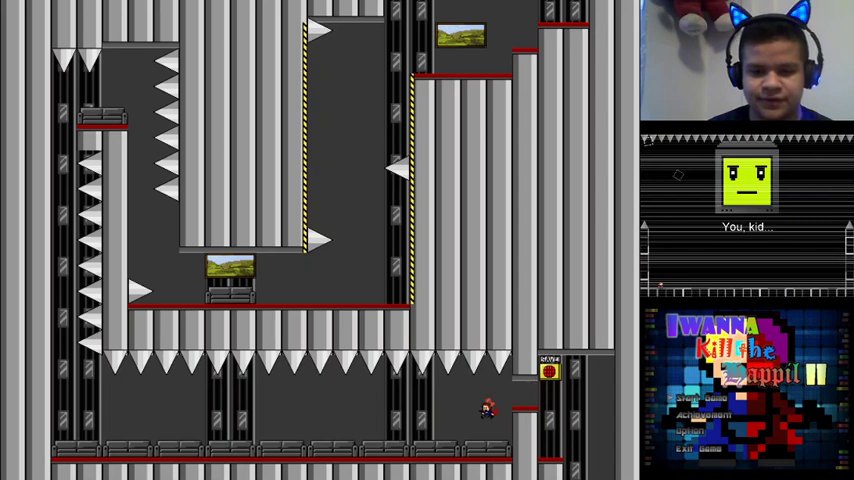
{"action": "key", "text": "Left"}
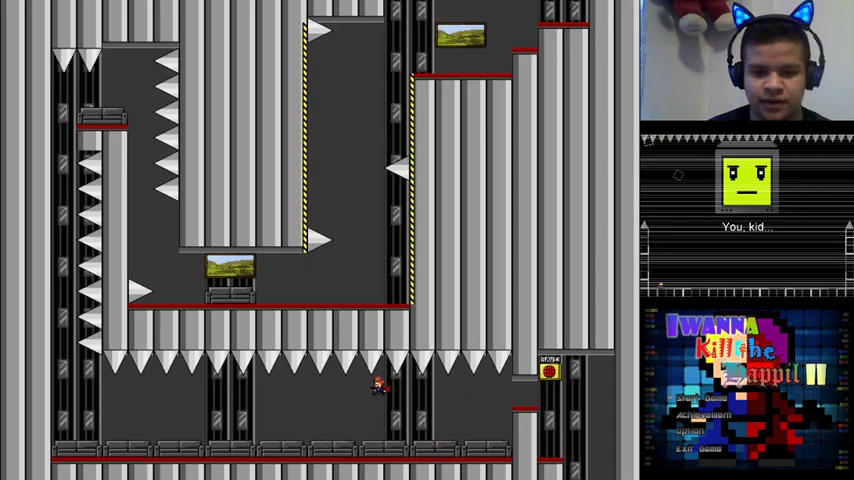
Jump through the first ceiling-spike gap and run left beneath the spike row
{"action": "key", "text": "shift"}
{"action": "key", "text": "r"}
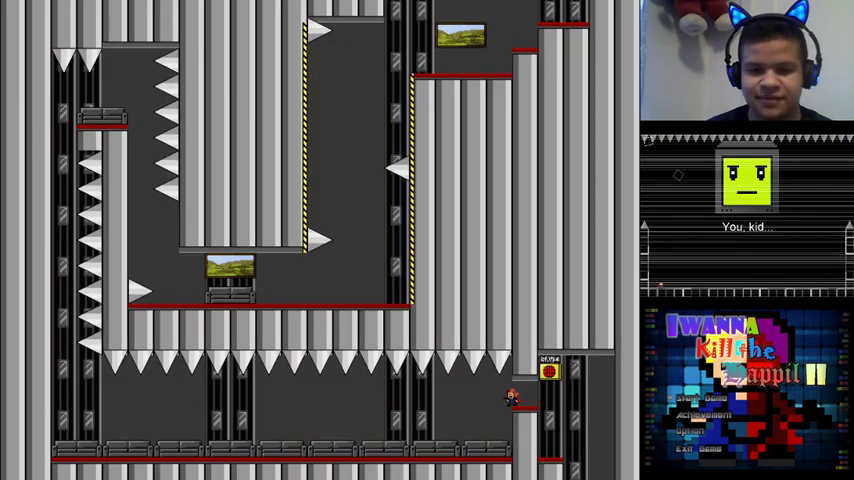
{"action": "key", "text": "Left"}
{"action": "key", "text": "shift"}
{"action": "key", "text": "r"}
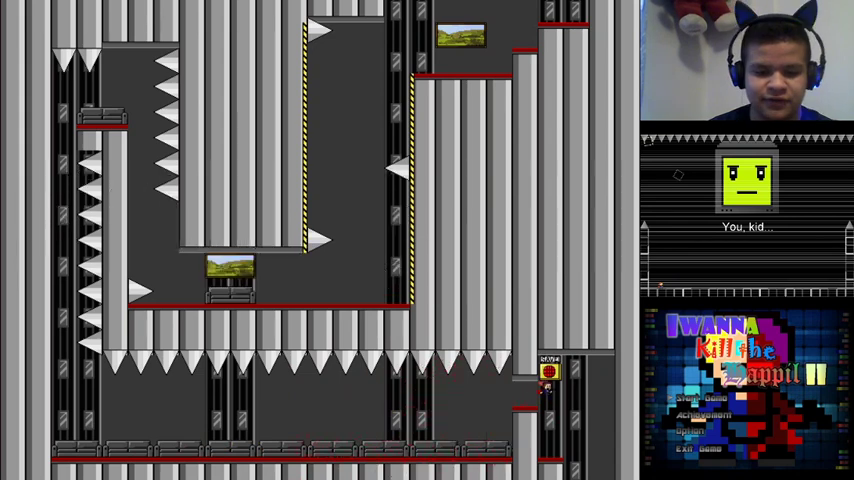
{"action": "key", "text": "Left"}
{"action": "key", "text": "Left"}
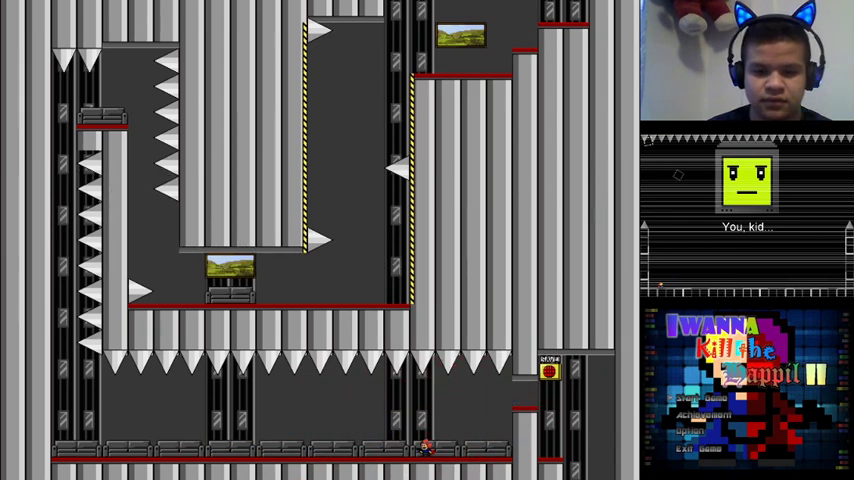
{"action": "key", "text": "Left"}
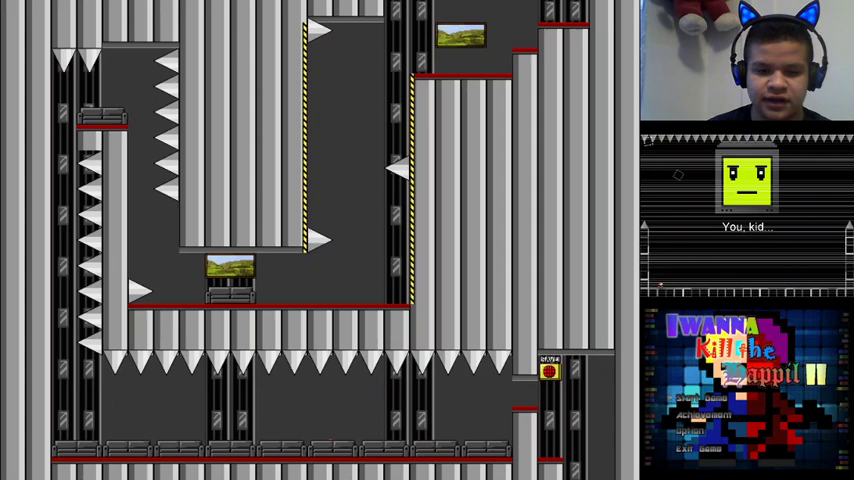
{"action": "key", "text": "Left"}
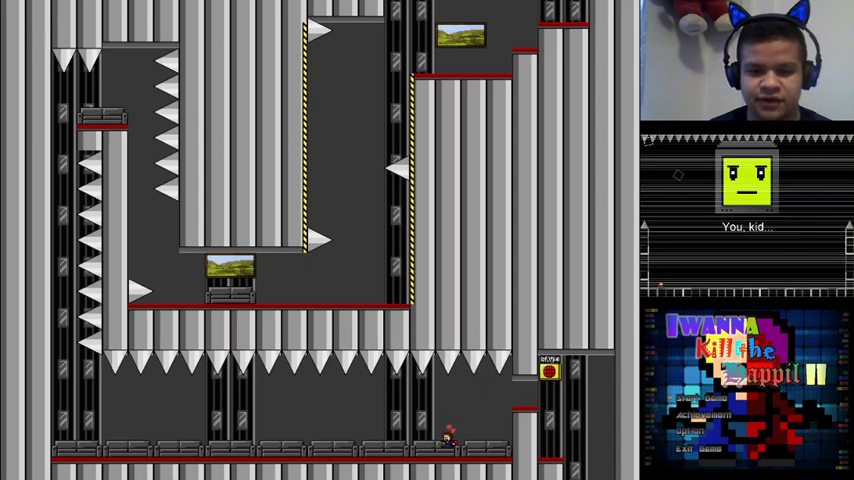
{"action": "key", "text": "Left"}
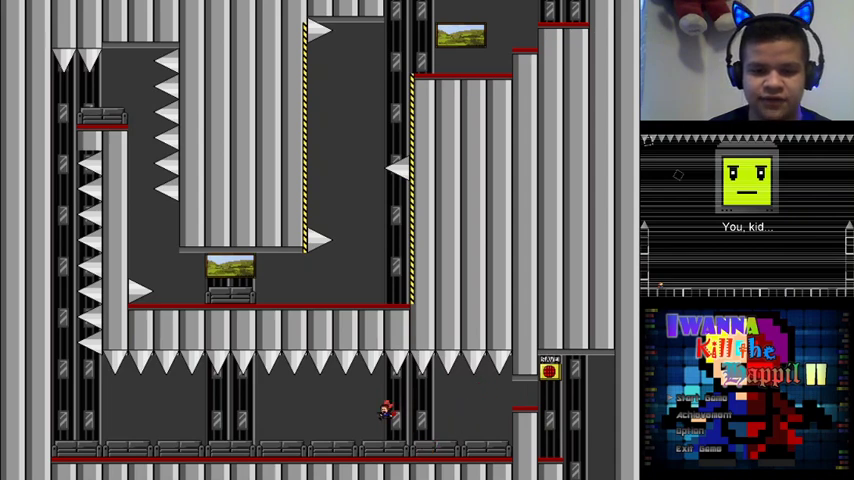
Attempt the second and third gaps under the spikes, restarting after each death
{"action": "key", "text": "shift"}
{"action": "key", "text": "r"}
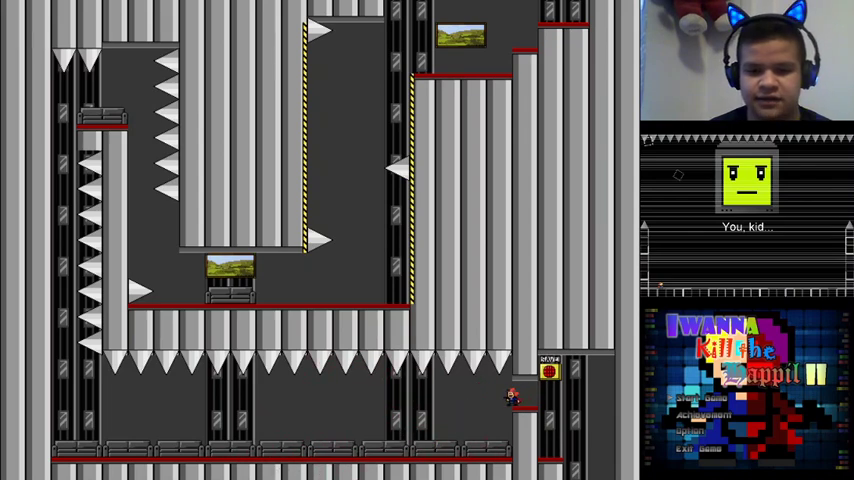
{"action": "key", "text": "Left"}
{"action": "key", "text": "Left"}
{"action": "key", "text": "Left"}
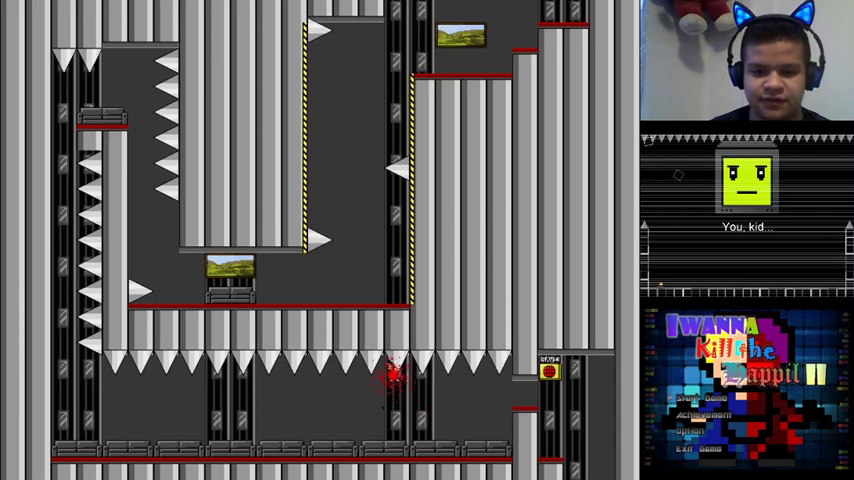
{"action": "key", "text": "r"}
{"action": "key", "text": "Left"}
{"action": "key", "text": "Left"}
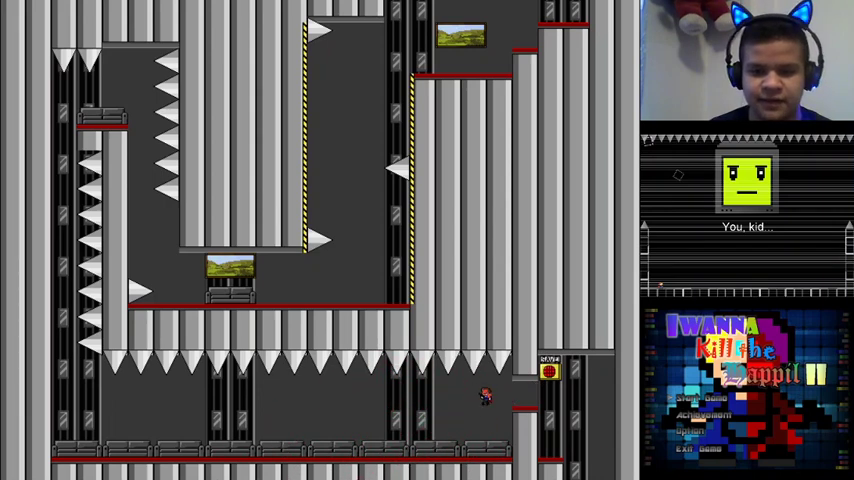
{"action": "key", "text": "Left"}
{"action": "key", "text": "Left"}
Keep jumping left between the ceiling spikes, retrying from the save point
{"action": "key", "text": "shift"}
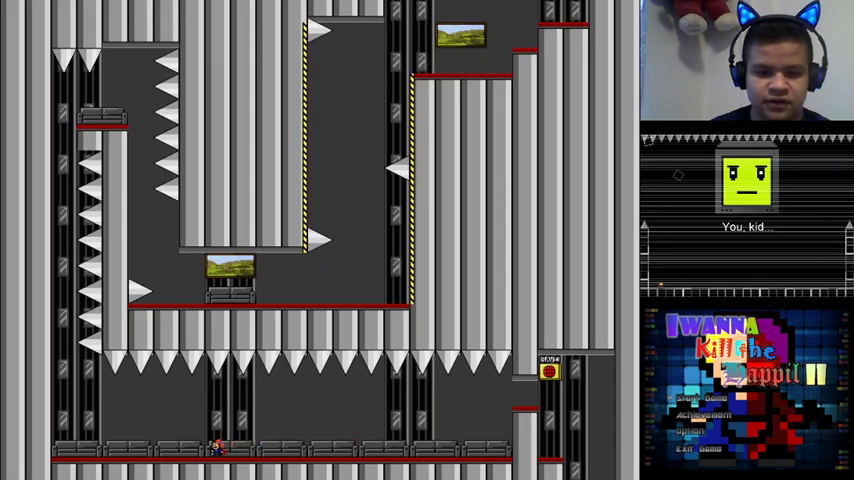
{"action": "key", "text": "Left"}
{"action": "key", "text": "shift"}
{"action": "key", "text": "r"}
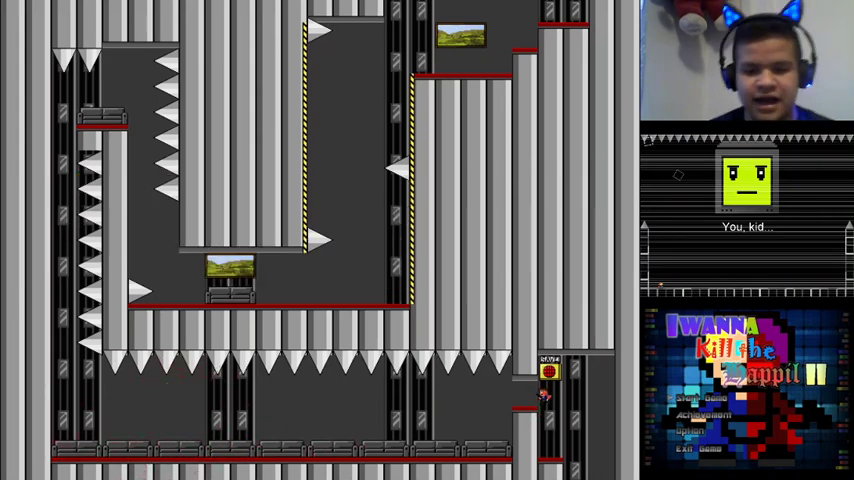
{"action": "key", "text": "Left"}
{"action": "key", "text": "Left"}
{"action": "key", "text": "shift"}
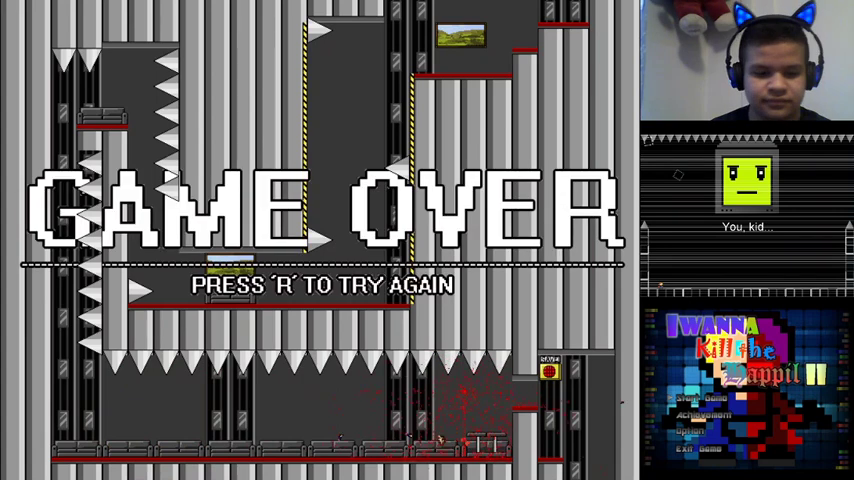
{"action": "key", "text": "r"}
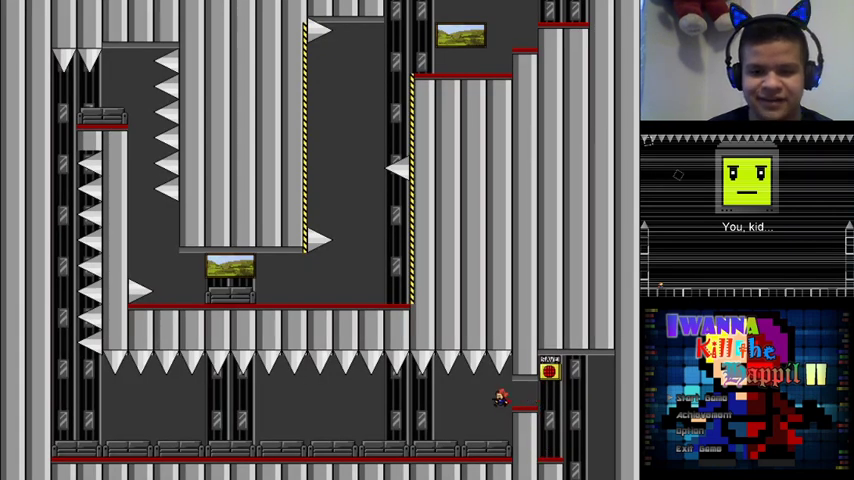
Reach the left shaft and climb toward the upper-left ledge before dying
{"action": "key", "text": "Left"}
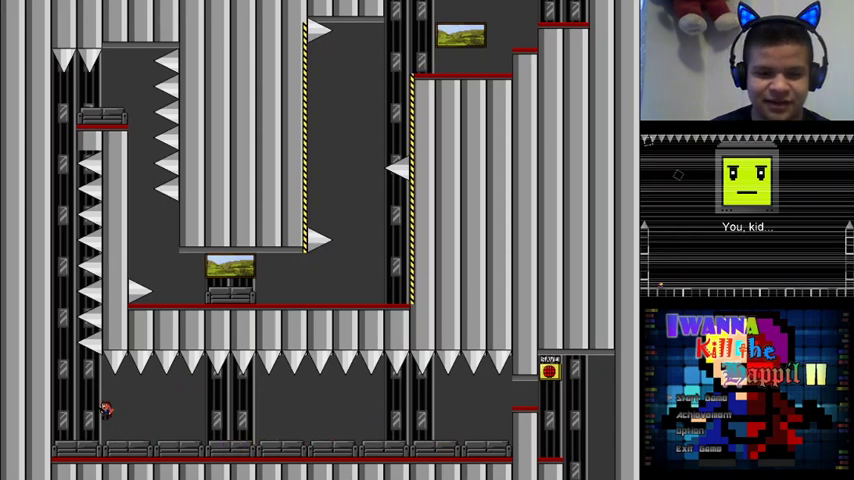
{"action": "key", "text": "shift"}
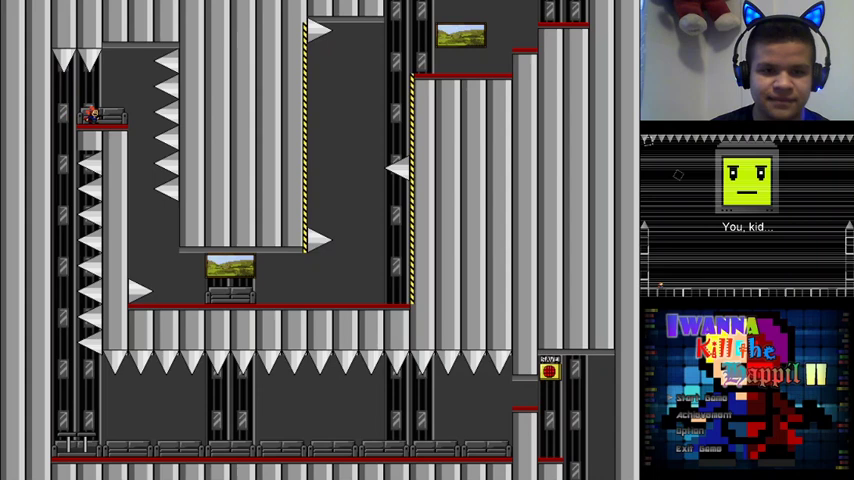
{"action": "key", "text": "Left"}
{"action": "key", "text": "r"}
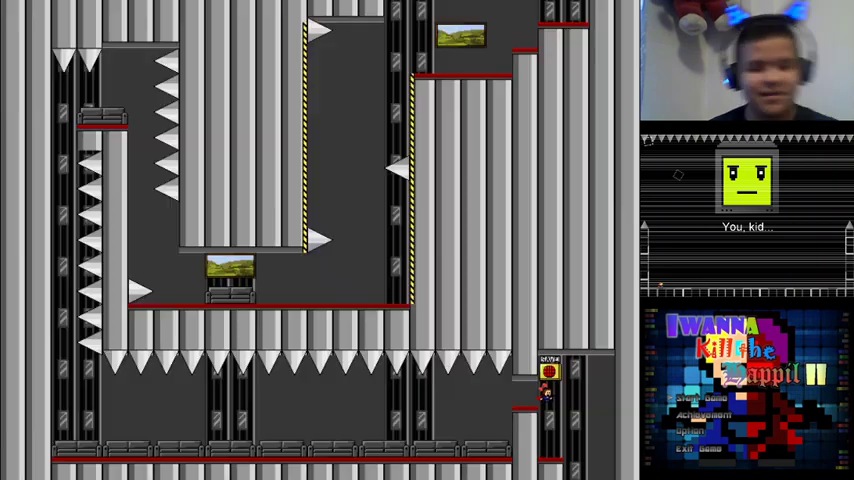
Fail repeated jumps under the spikes near the bottom middle, respawning each time
{"action": "key", "text": "Left"}
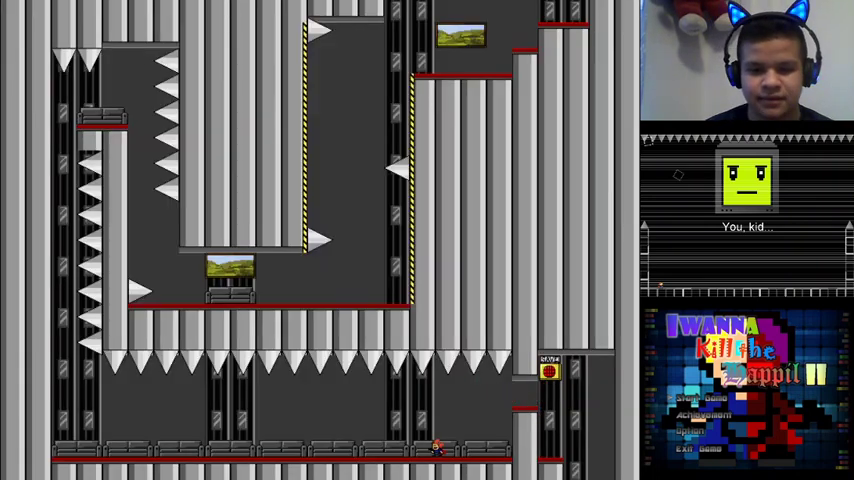
{"action": "key", "text": "Left"}
{"action": "key", "text": "r"}
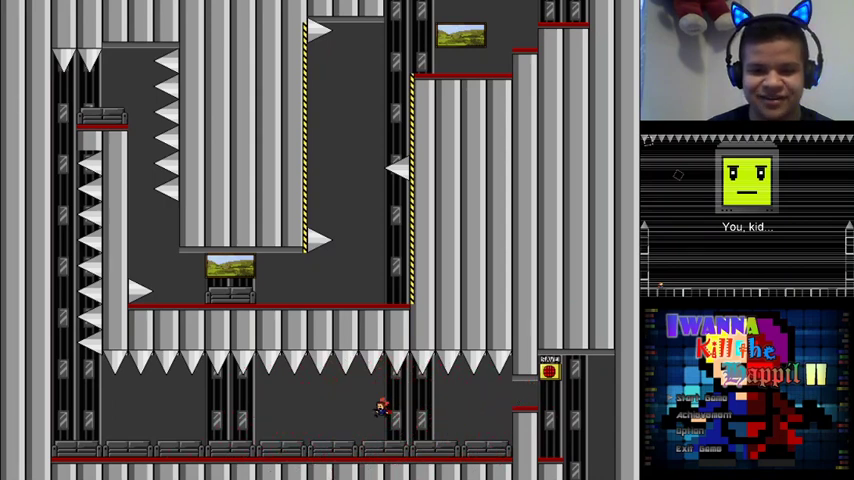
{"action": "key", "text": "Left"}
{"action": "key", "text": "r"}
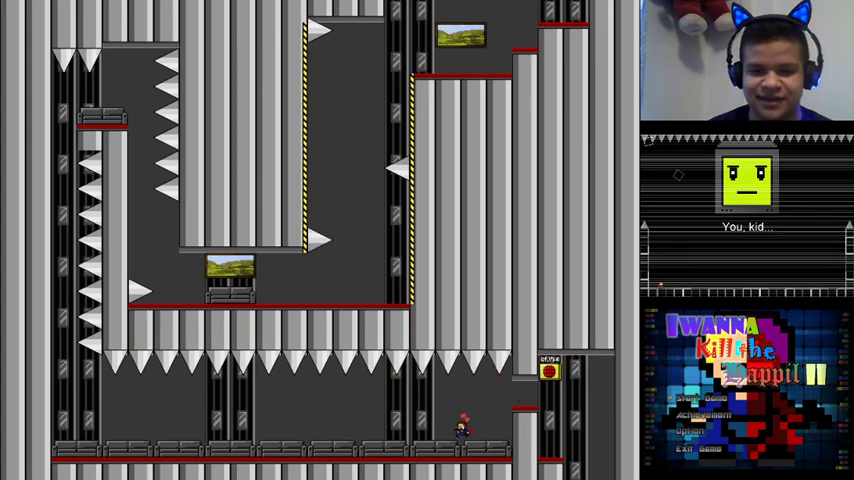
{"action": "key", "text": "Left"}
{"action": "key", "text": "r"}
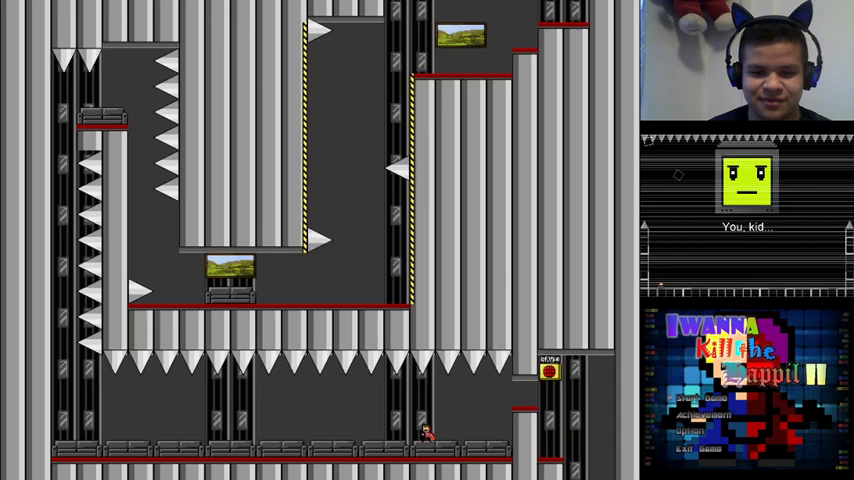
{"action": "key", "text": "Left"}
{"action": "key", "text": "r"}
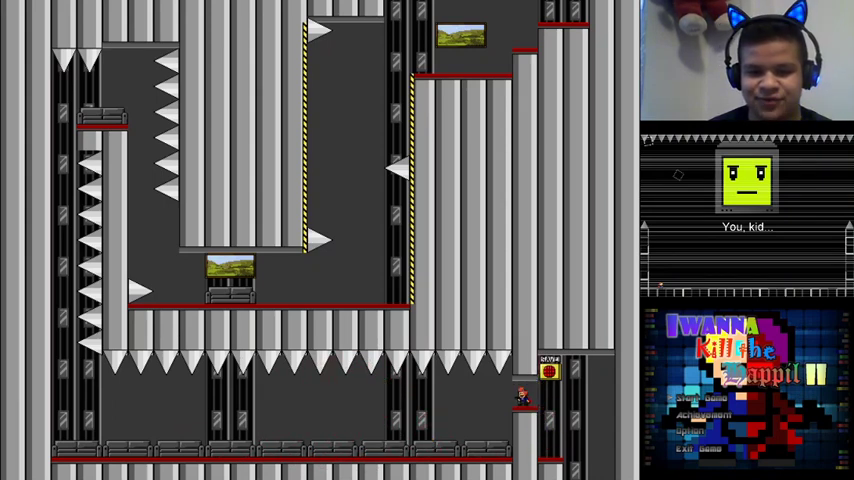
Clear the spike gap, land at the foot of the left shaft, and start climbing
{"action": "key", "text": "Left"}
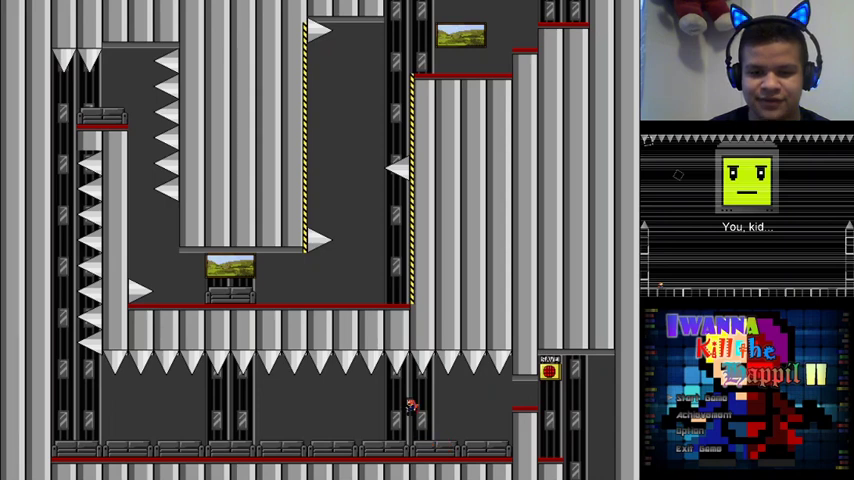
{"action": "key", "text": "Left"}
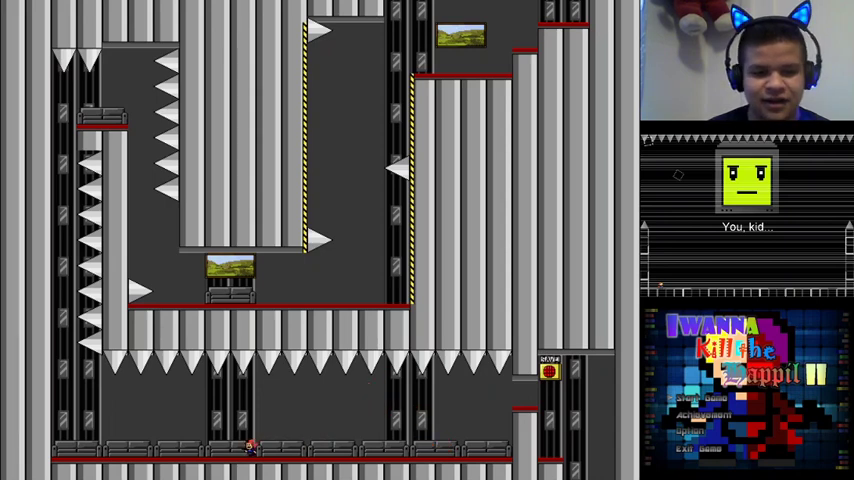
{"action": "key", "text": "shift+Left"}
{"action": "key", "text": "Left"}
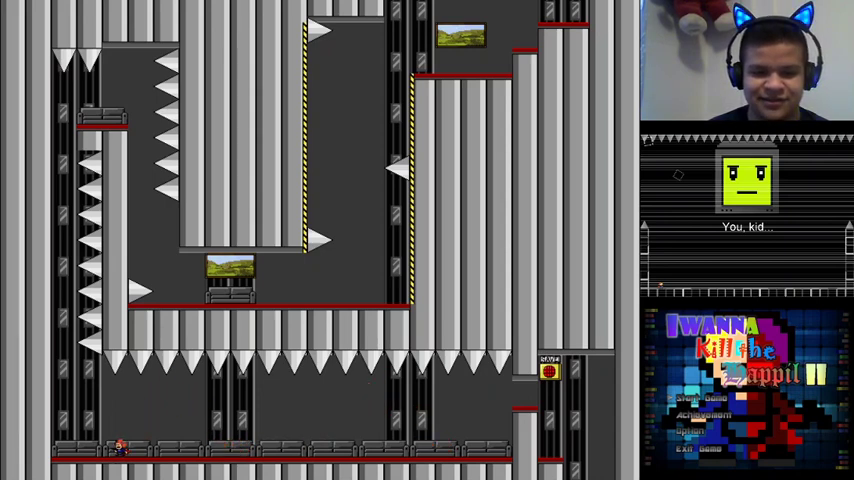
{"action": "key", "text": "shift+Up"}
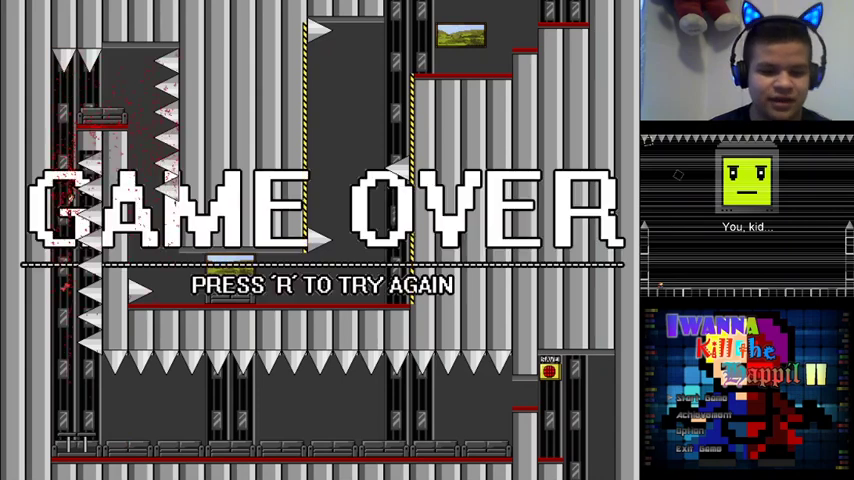
Restart, run left under the spike row, and jump up the left shaft
{"action": "key", "text": "r"}
{"action": "key", "text": "Left"}
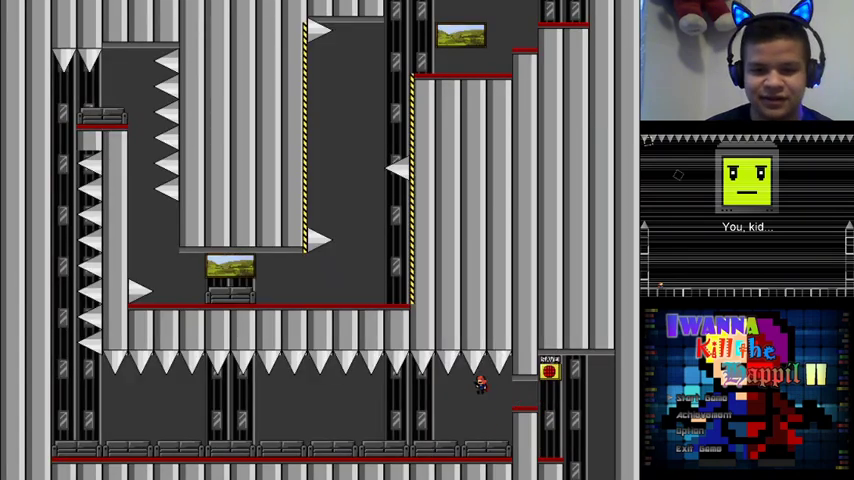
{"action": "key", "text": "Left"}
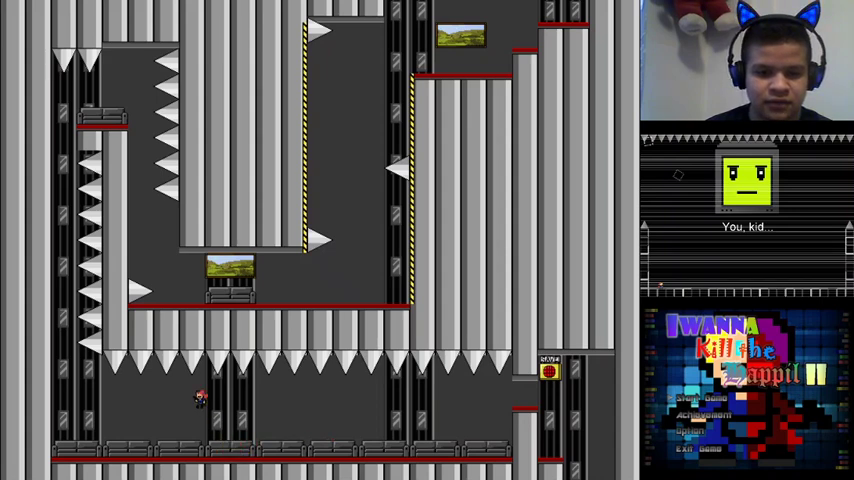
{"action": "key", "text": "Left"}
{"action": "key", "text": "shift"}
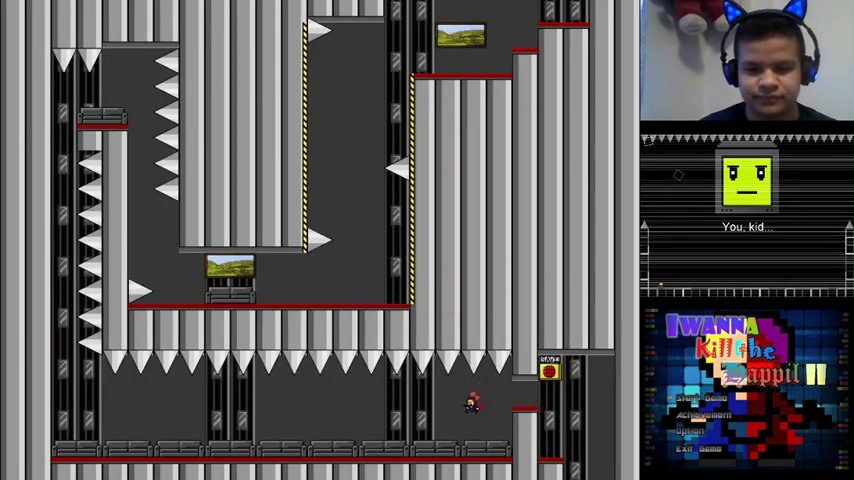
Jump the gap beneath the spikes and climb the left shaft to the top ledge
{"action": "key", "text": "shift"}
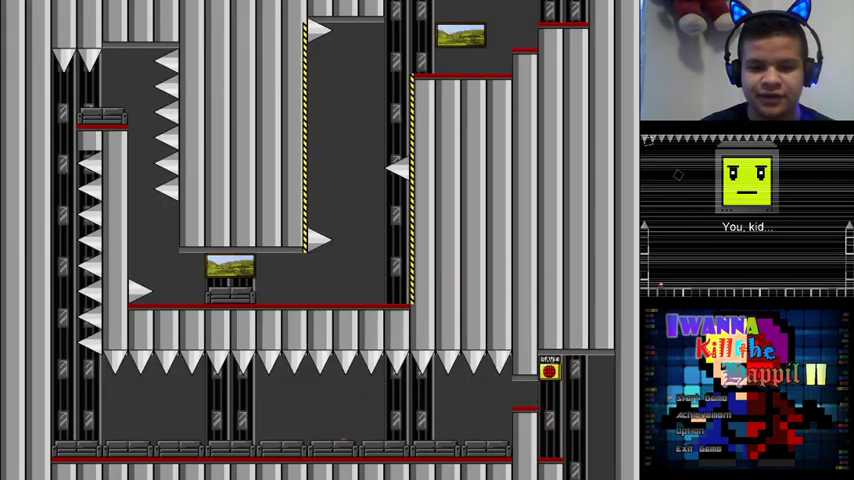
{"action": "key", "text": "Left"}
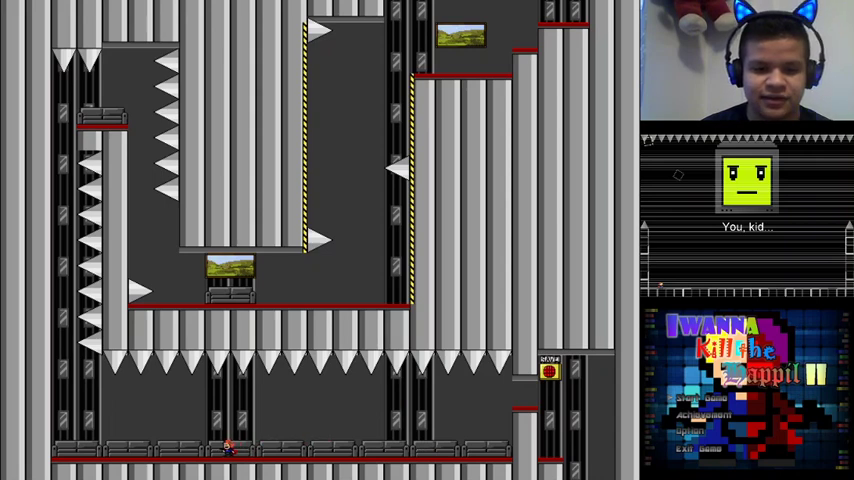
{"action": "key", "text": "Left"}
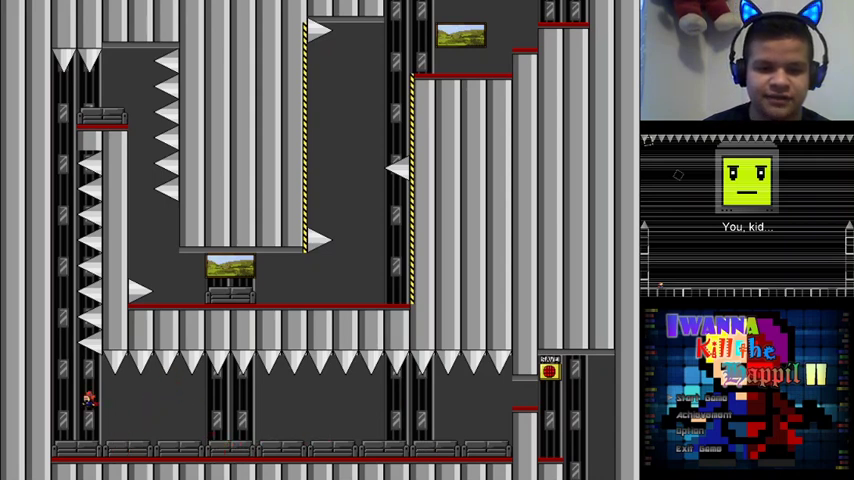
{"action": "key", "text": "shift"}
{"action": "key", "text": "shift"}
Drop onto the lower platform, run right, and climb the right wall before dying
{"action": "key", "text": "Right"}
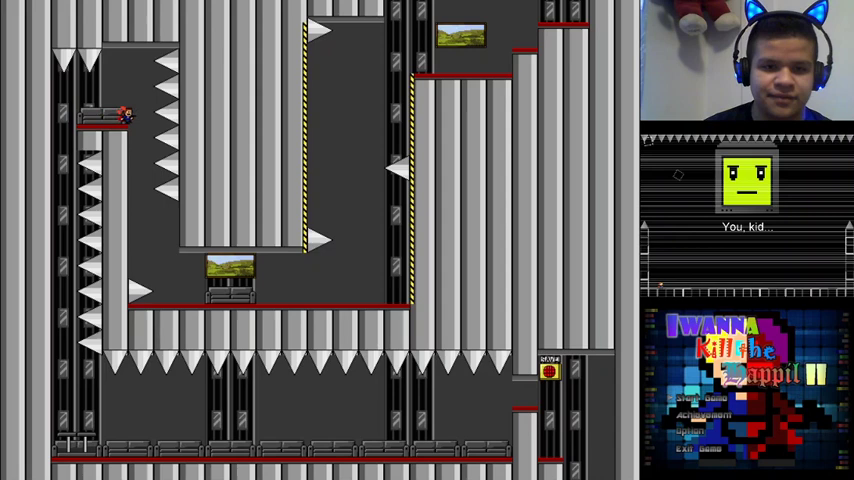
{"action": "key", "text": "Right"}
{"action": "key", "text": "Right"}
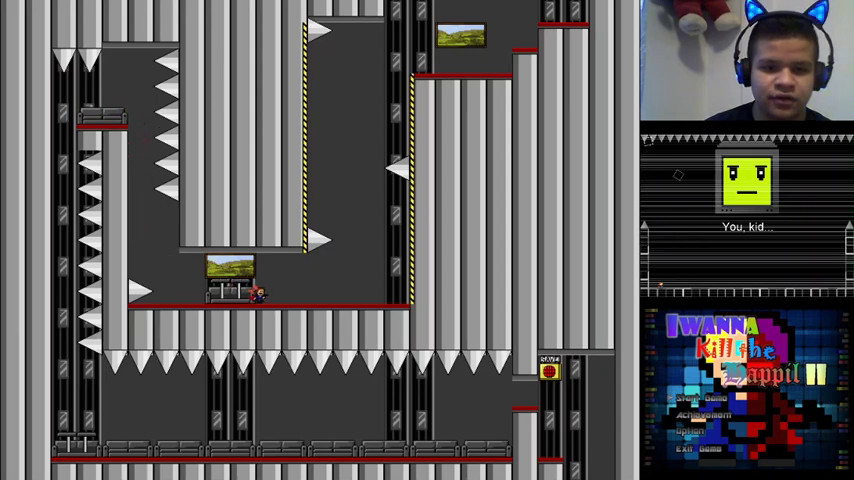
{"action": "key", "text": "Right"}
{"action": "key", "text": "shift"}
{"action": "key", "text": "shift"}
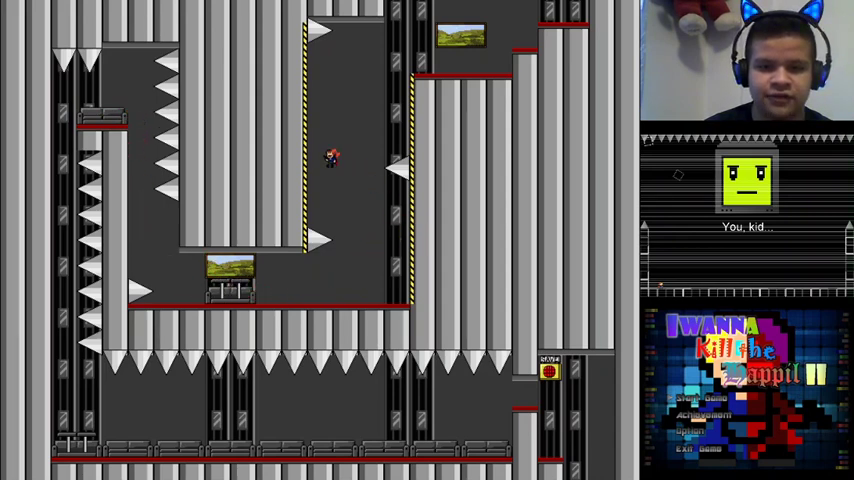
{"action": "key", "text": "shift"}
{"action": "key", "text": "shift"}
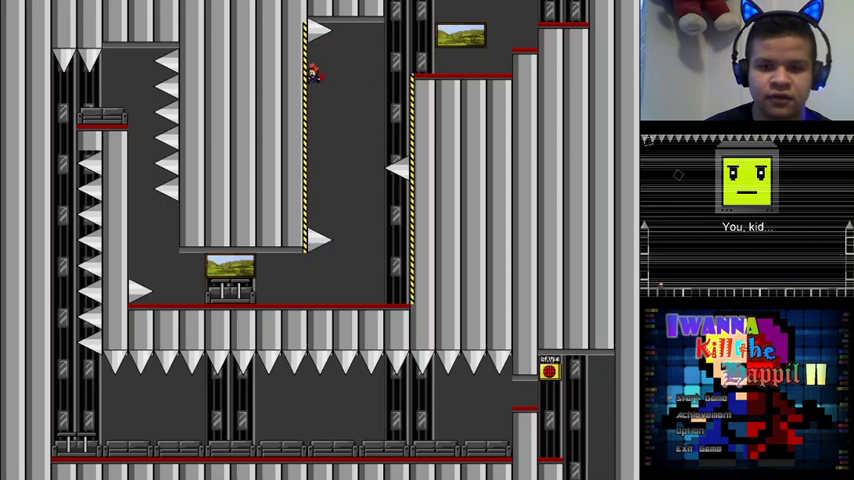
{"action": "key", "text": "r"}
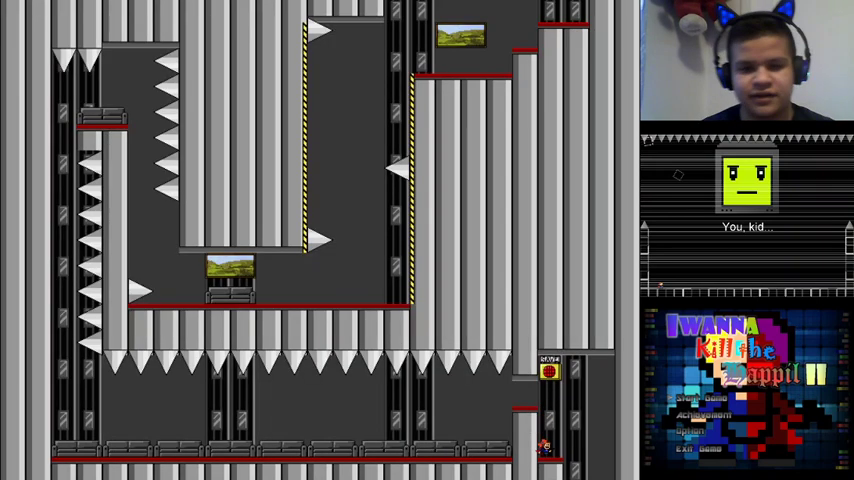
Run left from the save point toward the left shaft, fail, and retry
{"action": "key", "text": "Left"}
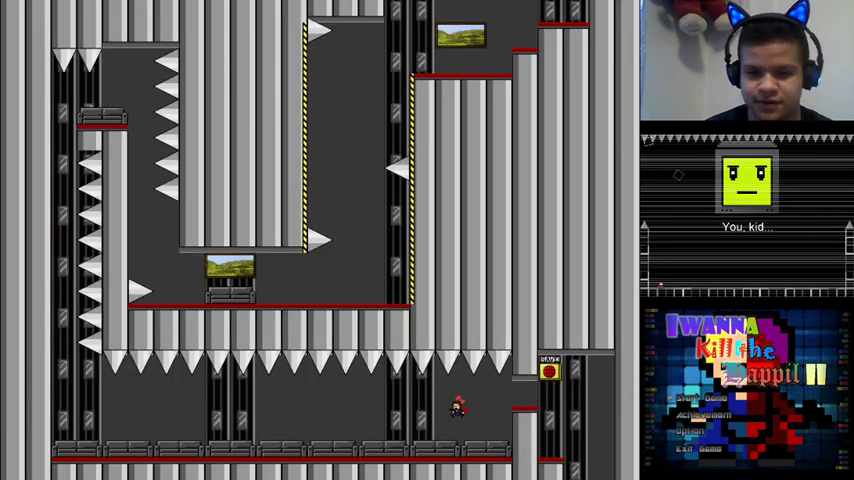
{"action": "key", "text": "Left"}
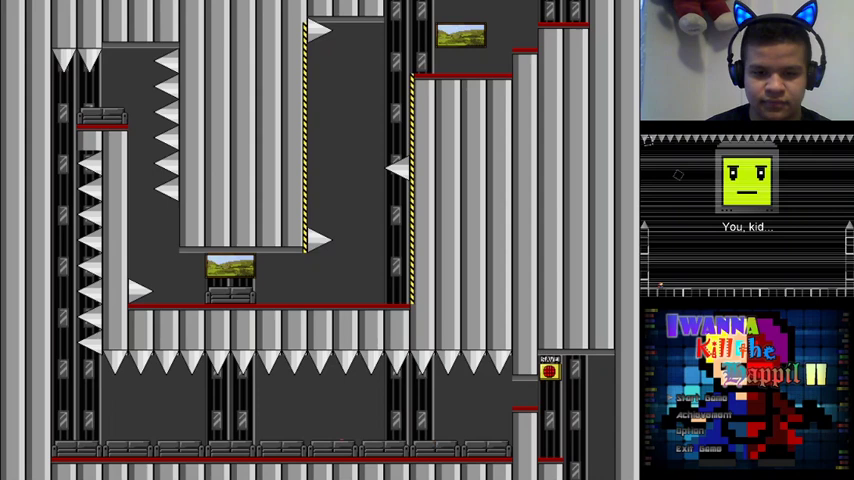
{"action": "key", "text": "Left"}
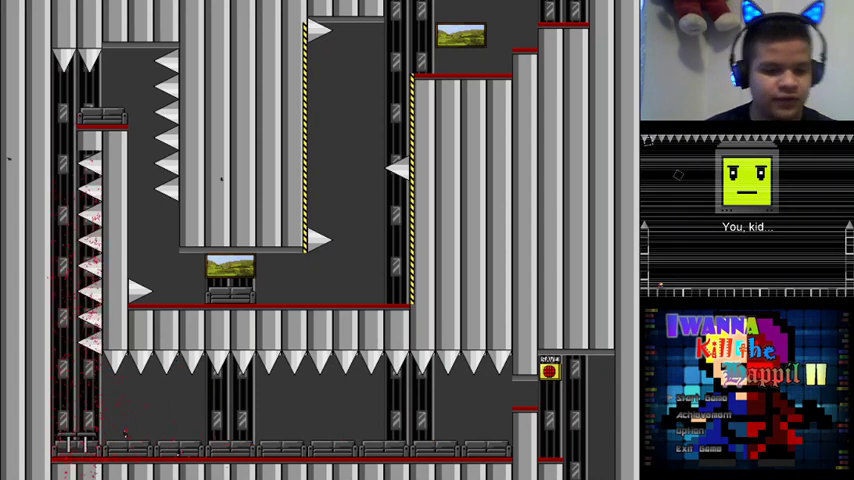
{"action": "key", "text": "r"}
Climb the left shaft, cross the middle platform, and jump up beside the hazard wall
{"action": "key", "text": "Left"}
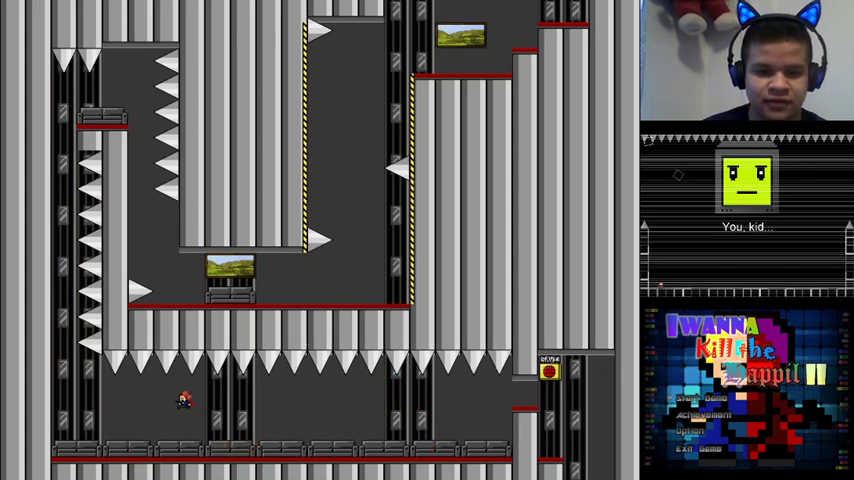
{"action": "key", "text": "Left"}
{"action": "key", "text": "shift"}
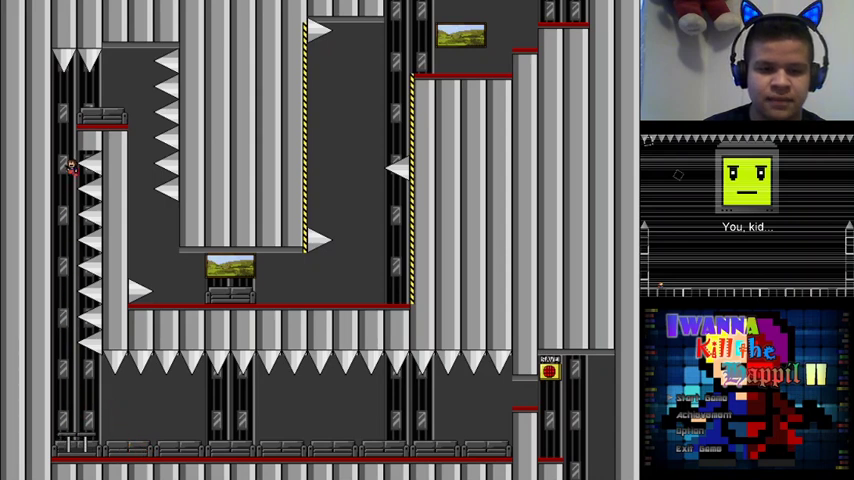
{"action": "key", "text": "shift"}
{"action": "key", "text": "Right"}
{"action": "key", "text": "Right"}
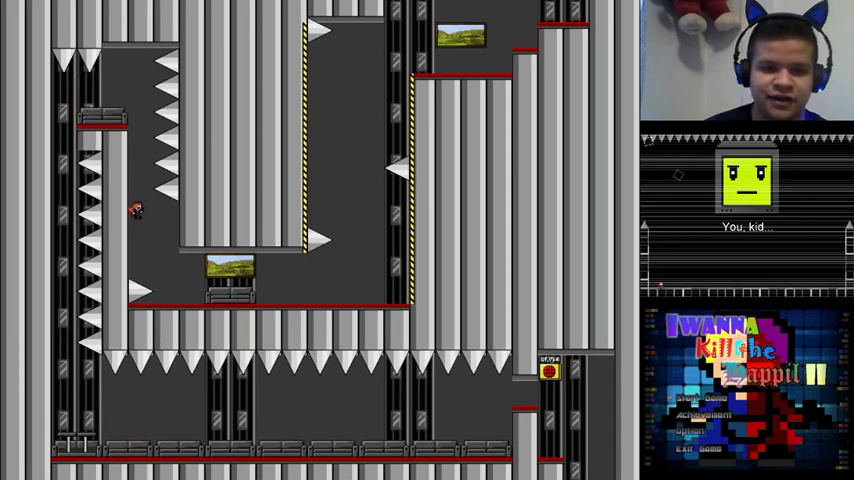
{"action": "key", "text": "Right"}
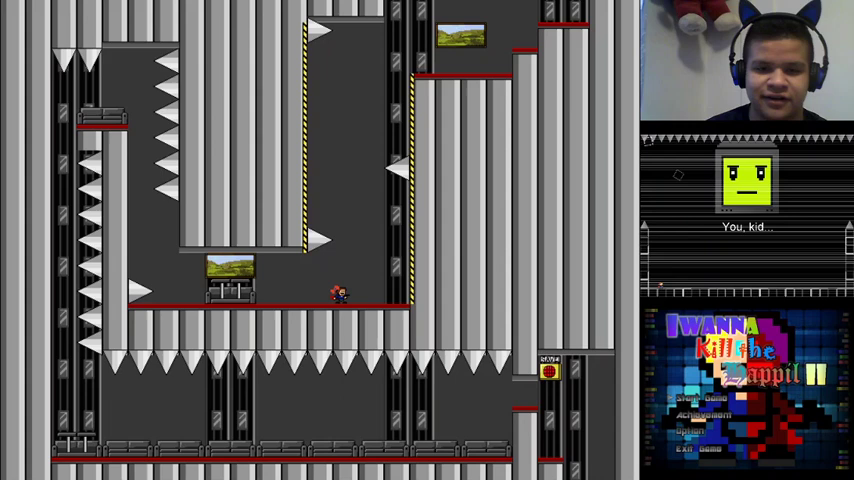
{"action": "key", "text": "shift"}
{"action": "key", "text": "shift"}
{"action": "key", "text": "Right"}
{"action": "key", "text": "shift"}
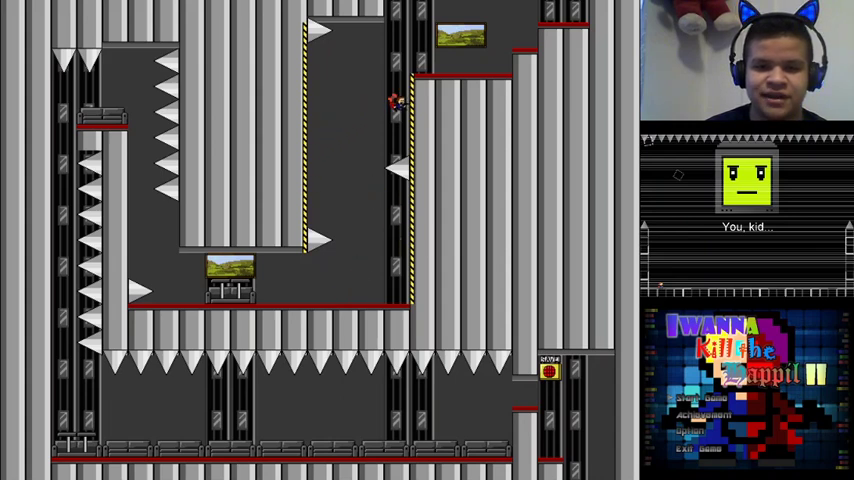
{"action": "key", "text": "Right"}
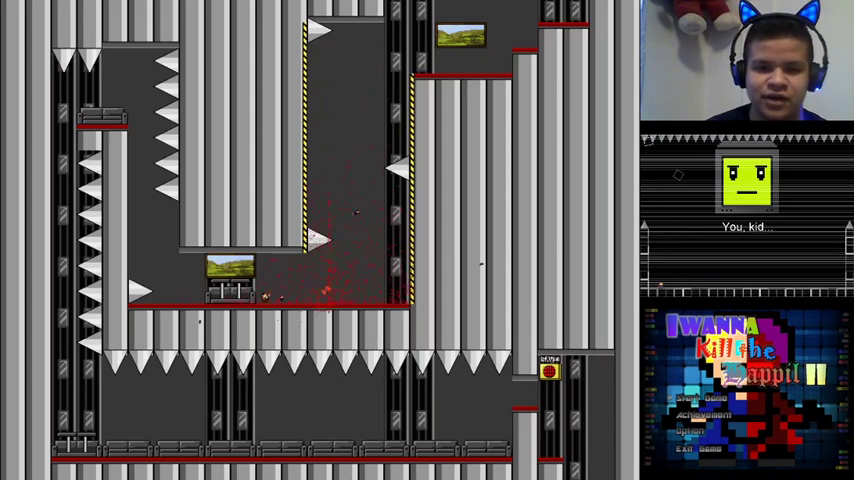
Respawn, leave the right shaft, and jump left toward the left shaft before dying
{"action": "key", "text": "r"}
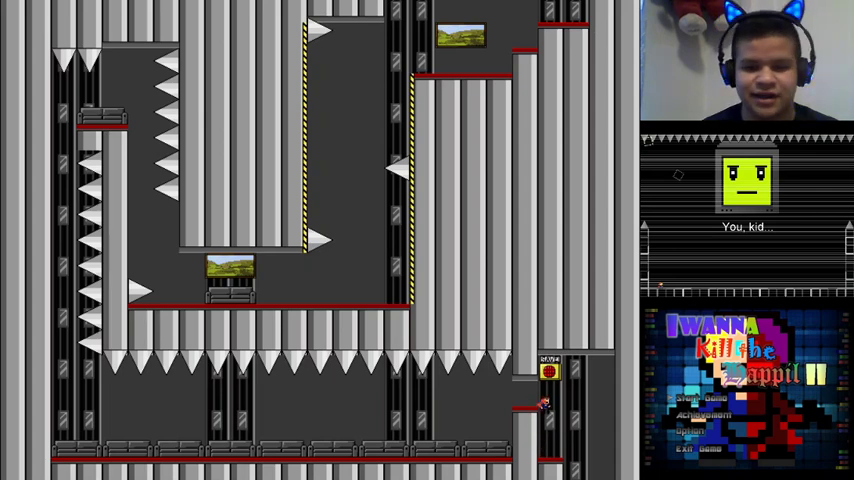
{"action": "key", "text": "shift"}
{"action": "key", "text": "Left"}
{"action": "key", "text": "Left"}
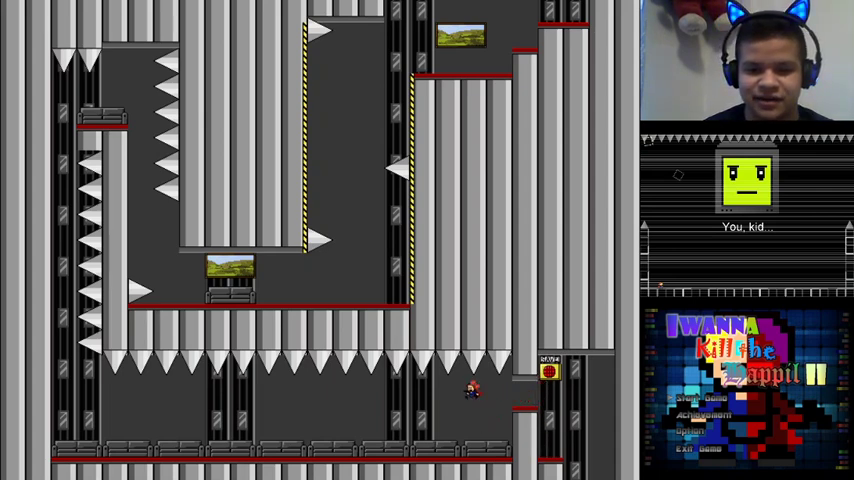
{"action": "key", "text": "Left"}
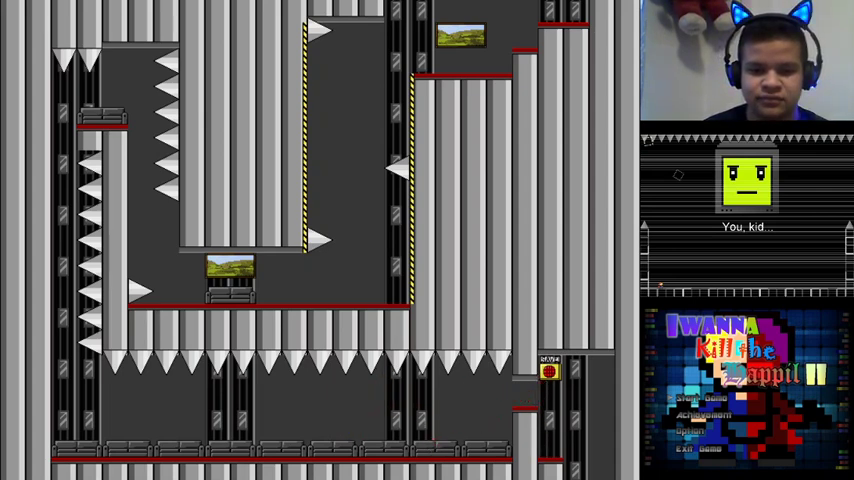
{"action": "key", "text": "shift"}
{"action": "key", "text": "Left"}
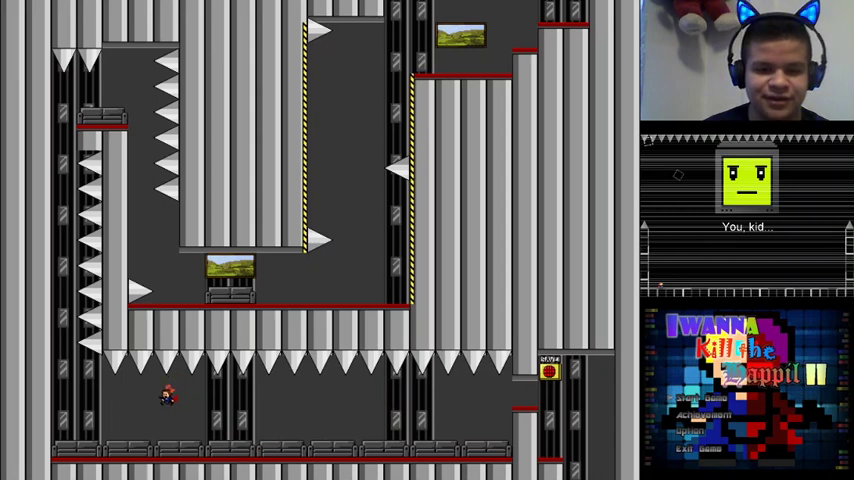
{"action": "key", "text": "shift"}
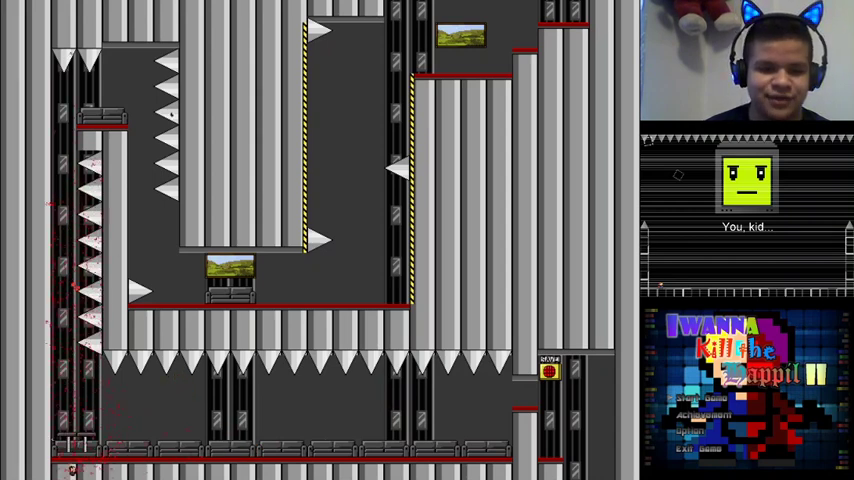
Retry a jump under the ceiling spikes, then respawn and run left along the lower corridor
{"action": "key", "text": "r"}
{"action": "key", "text": "Left"}
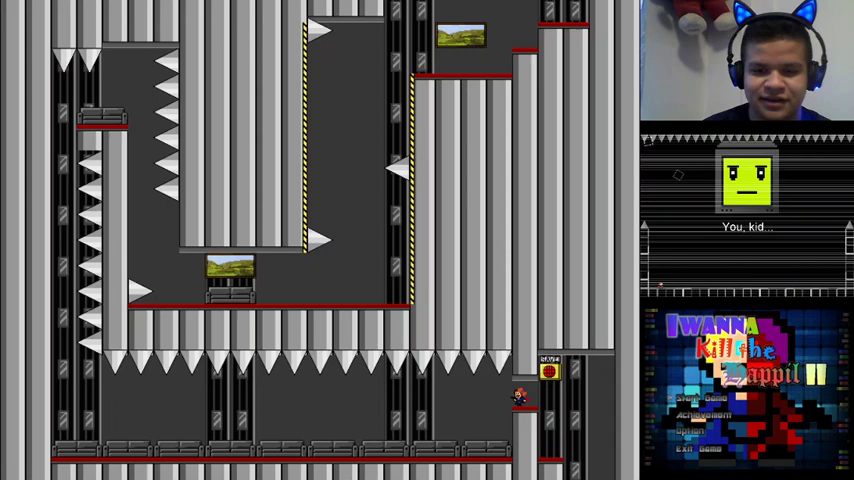
{"action": "key", "text": "Left"}
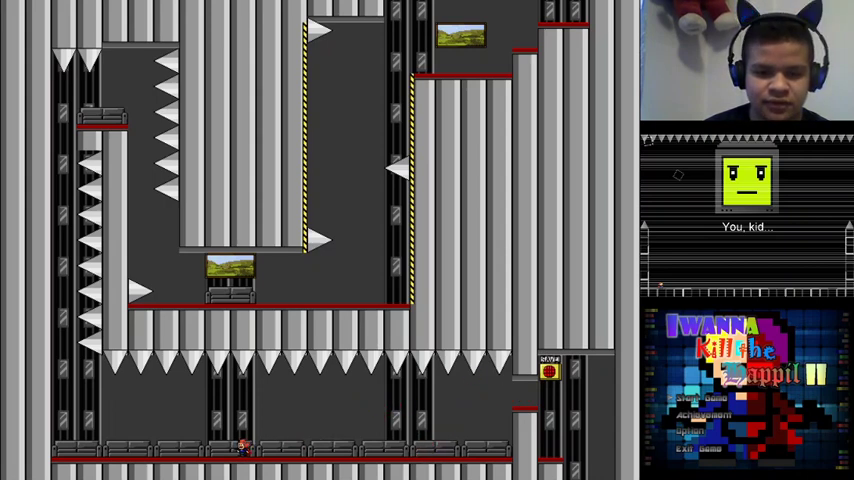
{"action": "key", "text": "shift"}
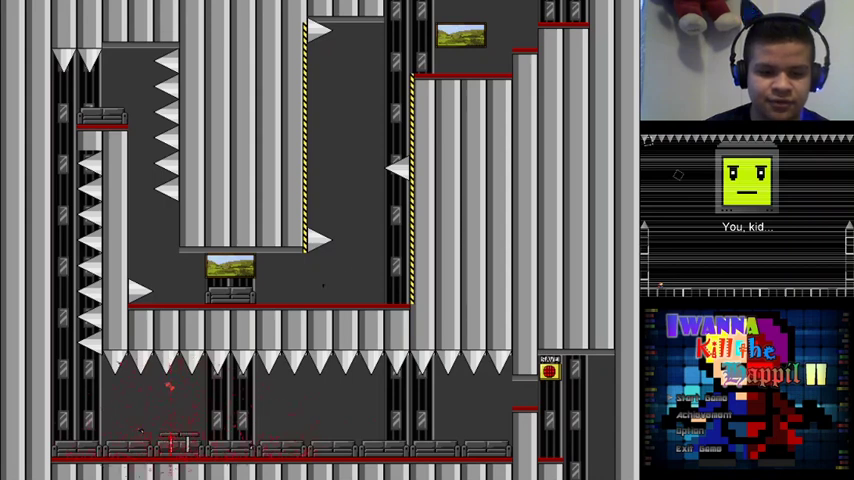
{"action": "key", "text": "r"}
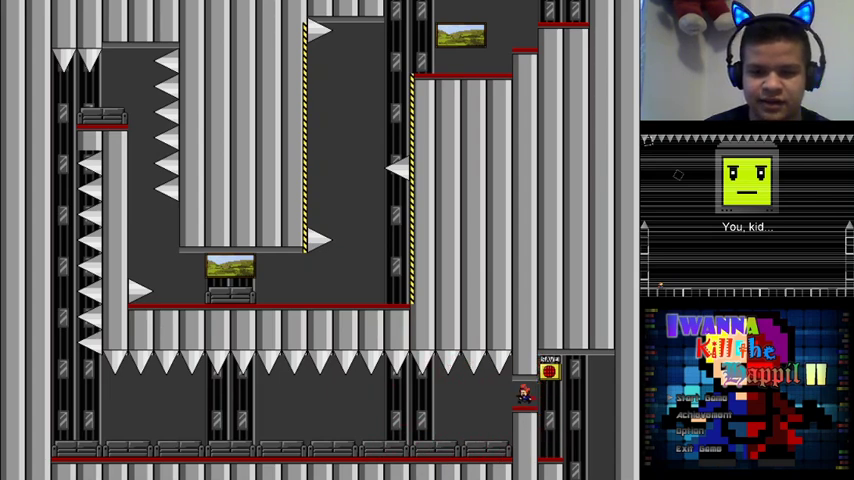
{"action": "key", "text": "Left"}
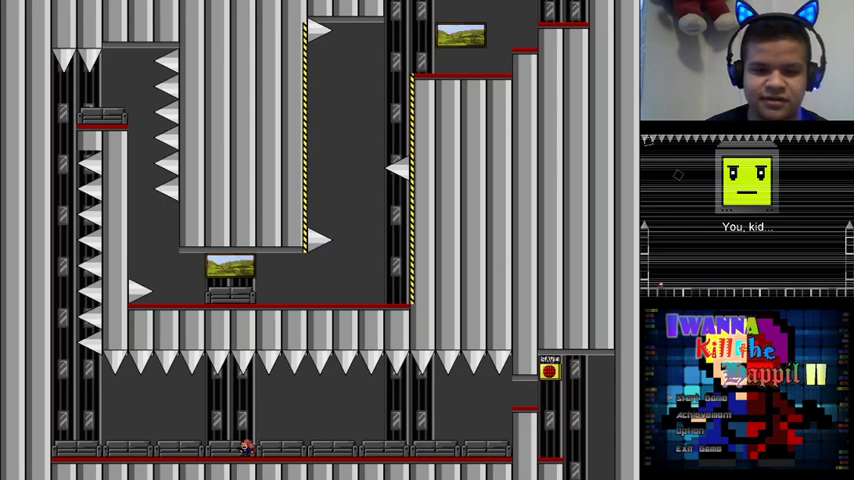
Make quick failed attempts under the ceiling spikes, respawning at the save point each time
{"action": "key", "text": "Left"}
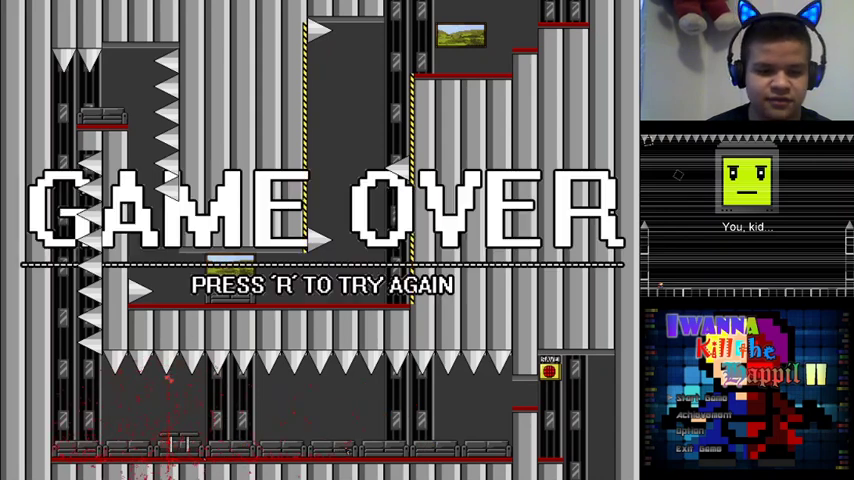
{"action": "key", "text": "r"}
{"action": "key", "text": "Left"}
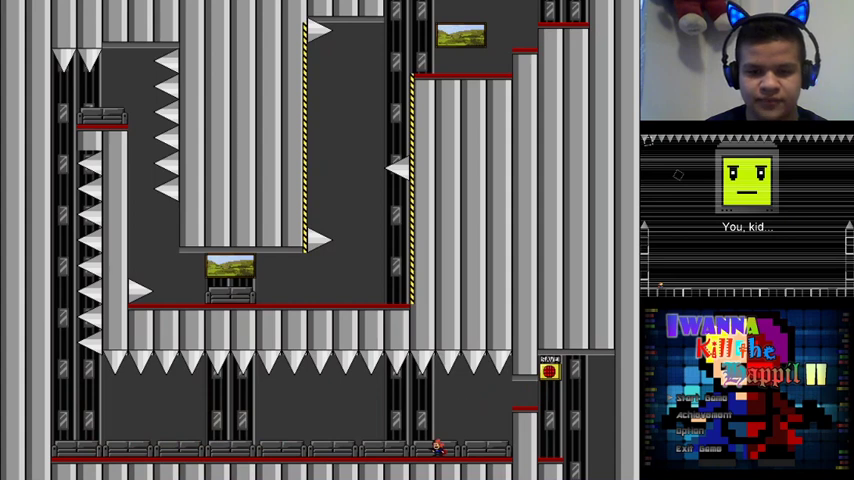
{"action": "key", "text": "shift"}
{"action": "key", "text": "r"}
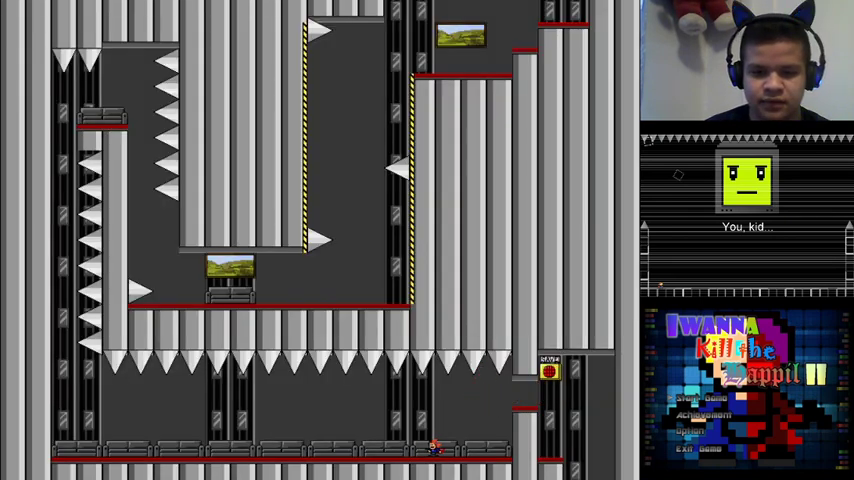
Hop under the ceiling spikes, climb the left shaft, and jump onto the right vine wall
{"action": "key", "text": "Left"}
{"action": "key", "text": "Left"}
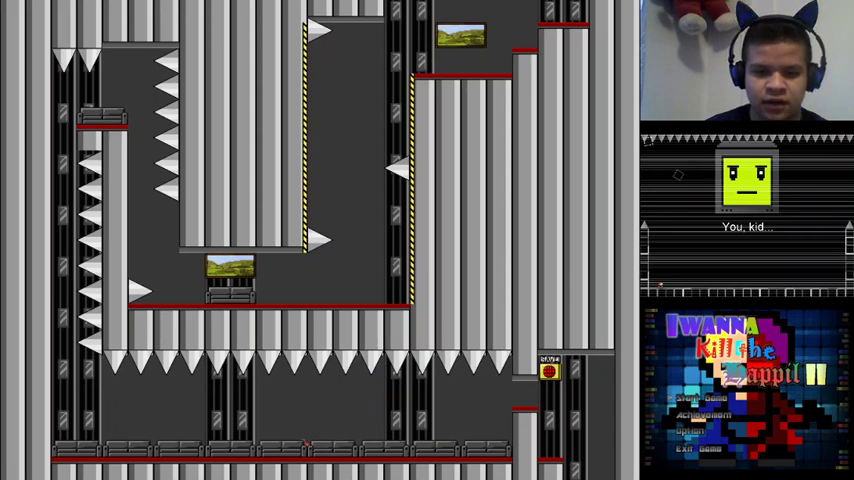
{"action": "key", "text": "Left"}
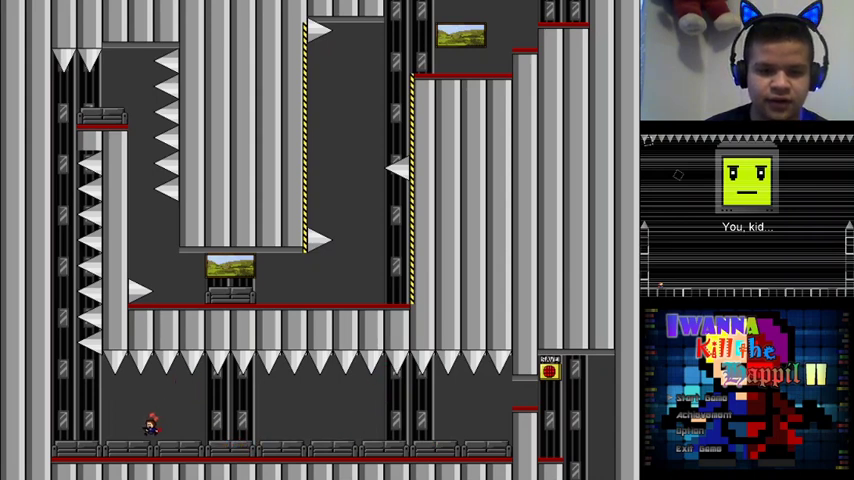
{"action": "key", "text": "shift"}
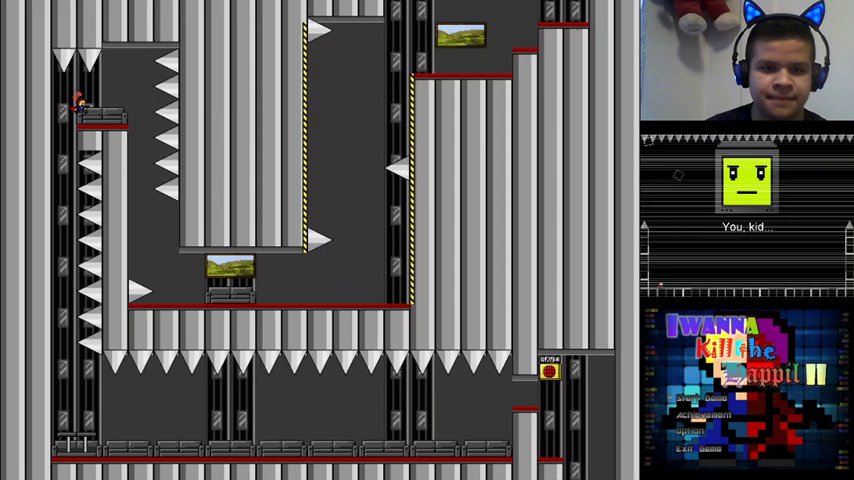
{"action": "key", "text": "Right"}
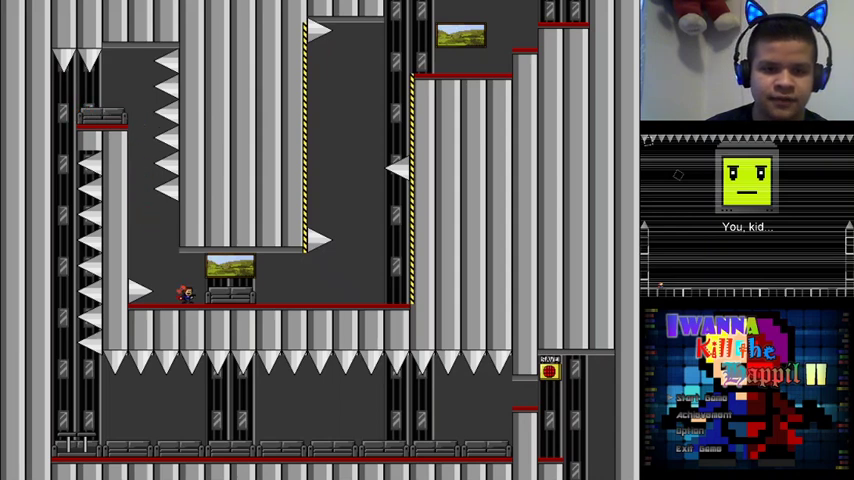
{"action": "key", "text": "Right"}
{"action": "key", "text": "Right"}
{"action": "key", "text": "shift"}
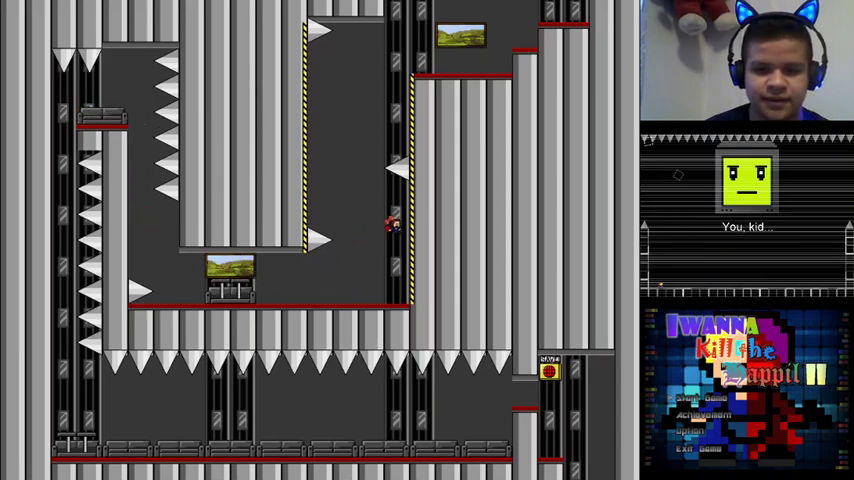
{"action": "key", "text": "shift"}
{"action": "key", "text": "shift"}
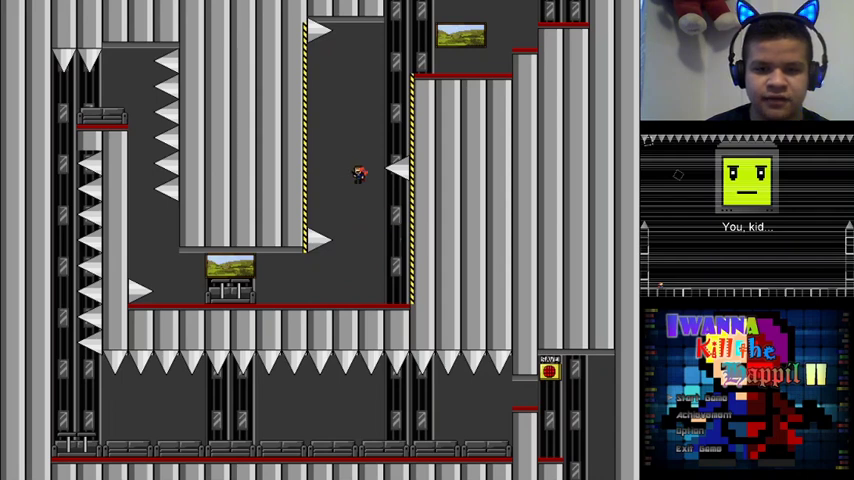
{"action": "key", "text": "shift"}
{"action": "key", "text": "Right"}
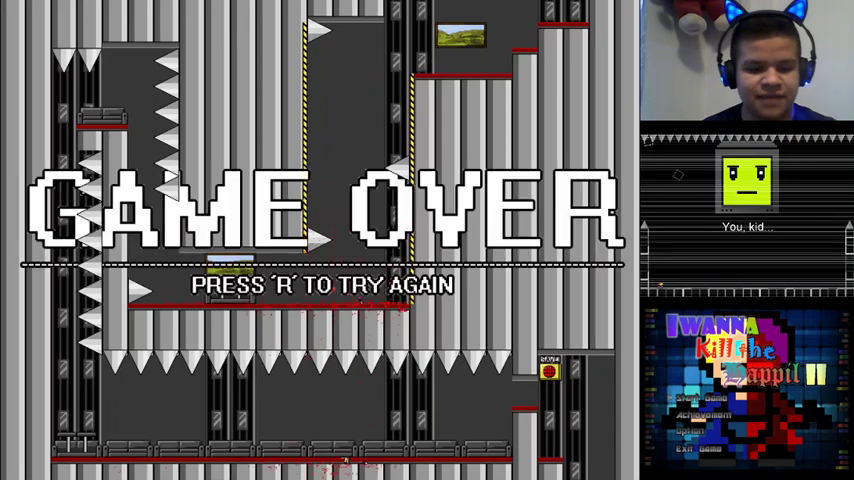
Respawn, drop to the lower floor, run left, and climb the left shaft to the top-left ledge
{"action": "key", "text": "r"}
{"action": "key", "text": "Left"}
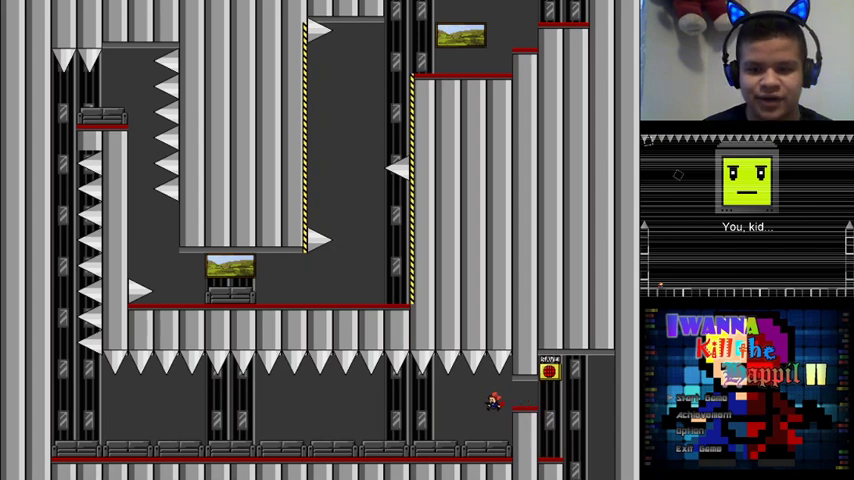
{"action": "key", "text": "Left"}
{"action": "key", "text": "shift"}
{"action": "key", "text": "Left"}
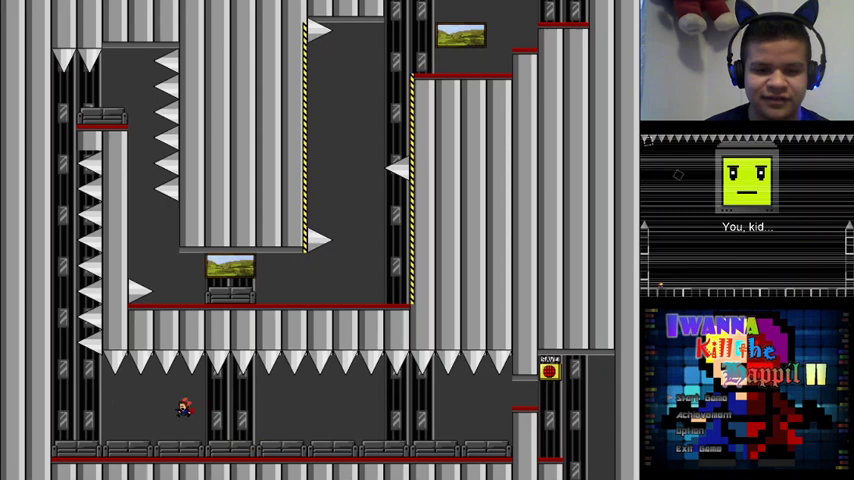
{"action": "key", "text": "Left"}
{"action": "key", "text": "Left"}
{"action": "key", "text": "shift"}
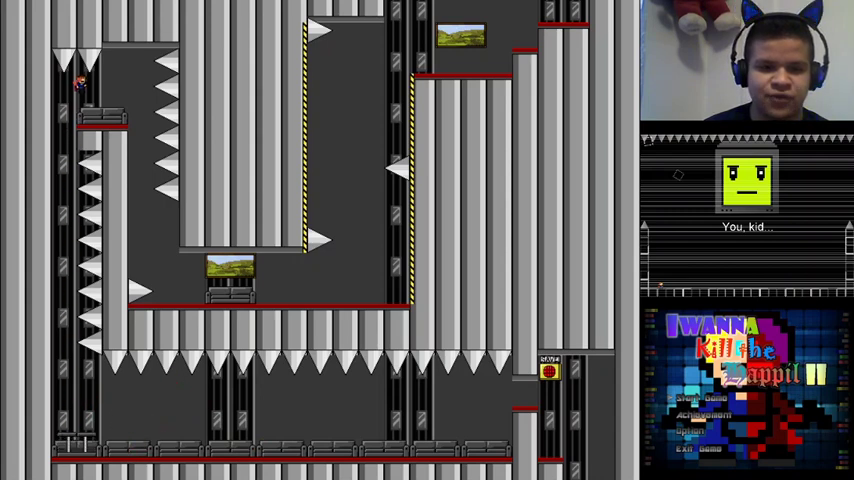
Drop onto the middle platform, scale the vine wall, and jump toward the top picture block
{"action": "key", "text": "Right"}
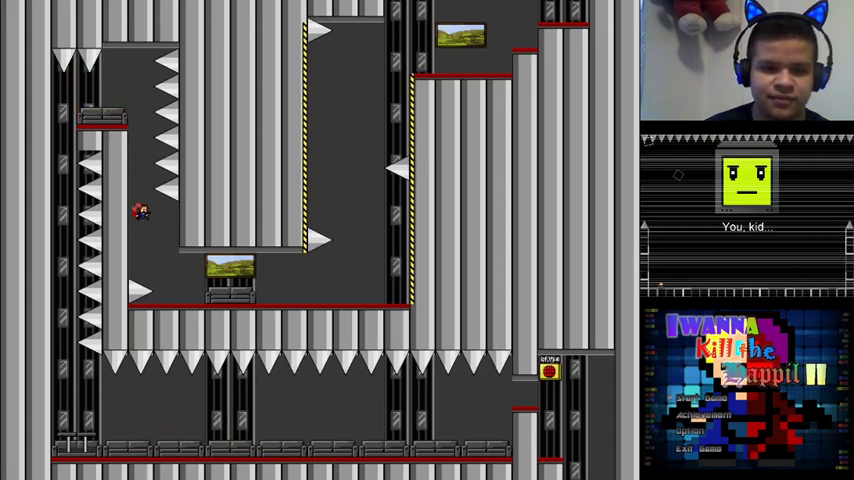
{"action": "key", "text": "Right"}
{"action": "key", "text": "Right"}
{"action": "key", "text": "Right"}
{"action": "key", "text": "shift"}
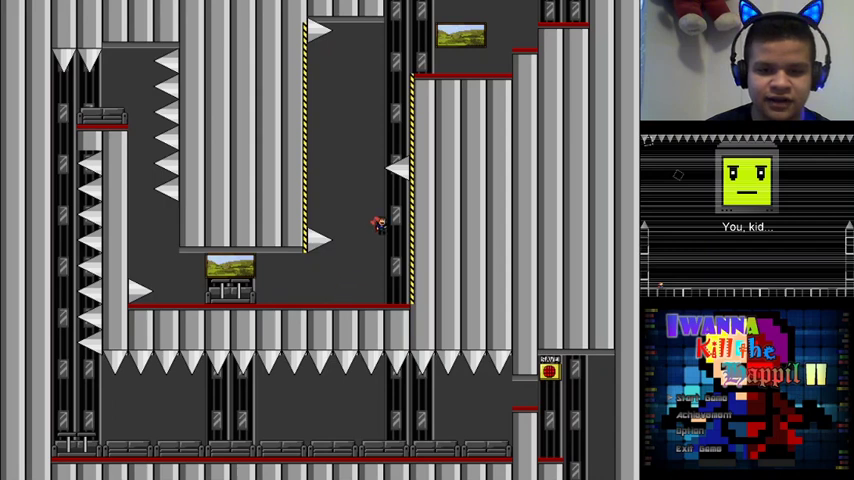
{"action": "key", "text": "Right"}
{"action": "key", "text": "shift"}
{"action": "key", "text": "shift"}
{"action": "key", "text": "shift"}
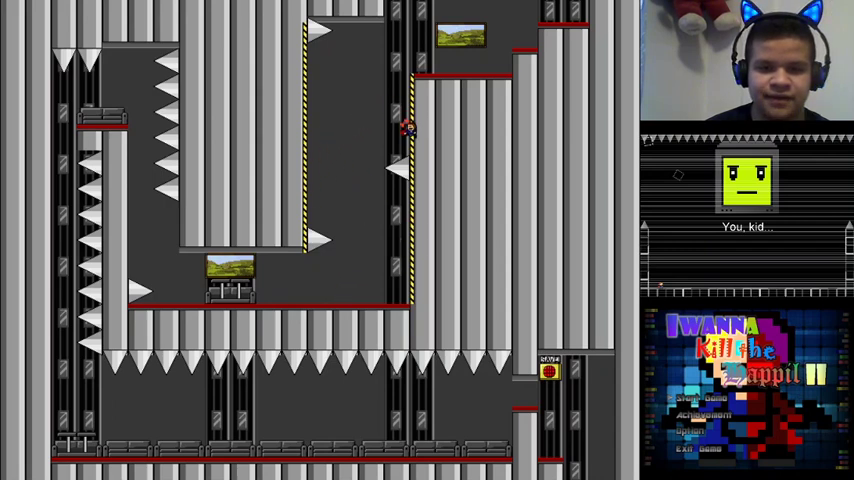
{"action": "key", "text": "Right"}
{"action": "key", "text": "shift"}
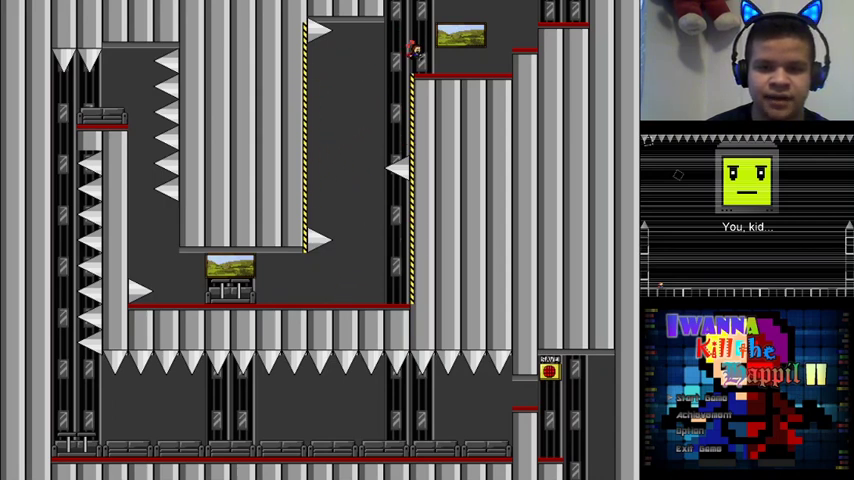
{"action": "key", "text": "Right"}
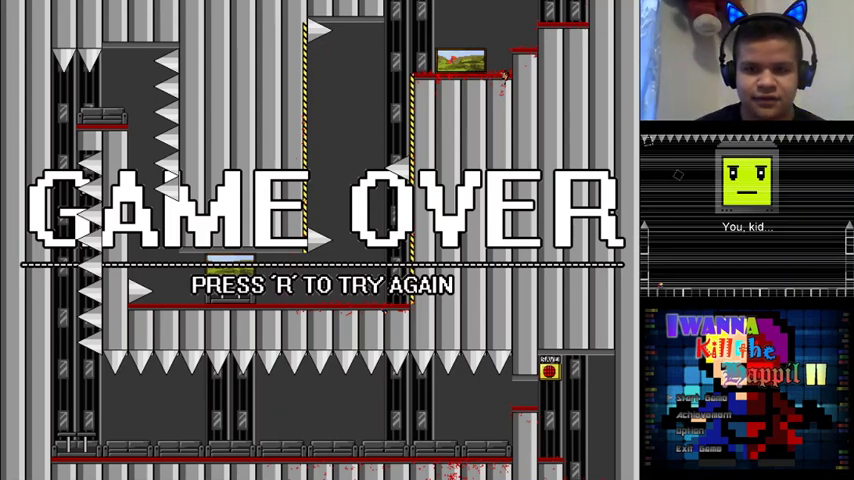
Retry the drop past the spikes several times, reaching the far-left floor and left shaft
{"action": "key", "text": "r"}
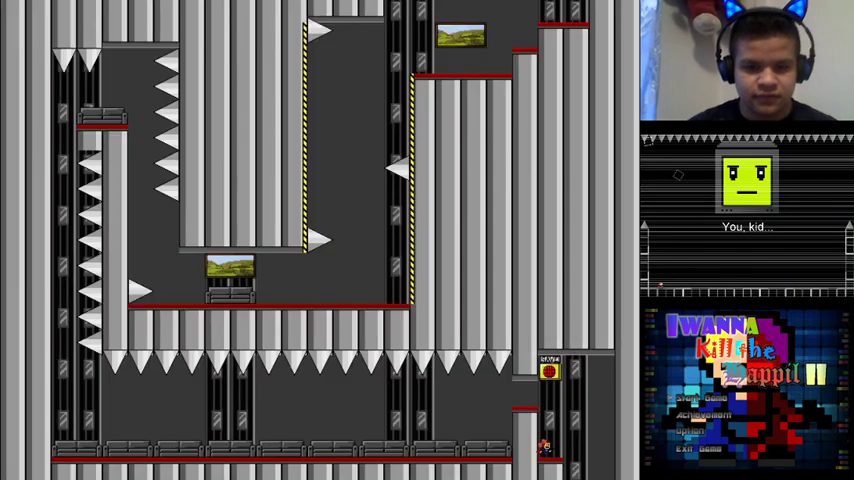
{"action": "key", "text": "Left"}
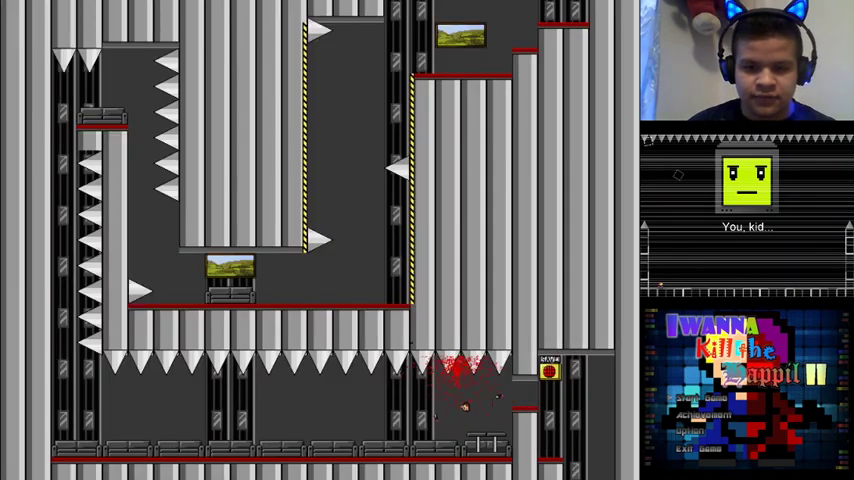
{"action": "key", "text": "r"}
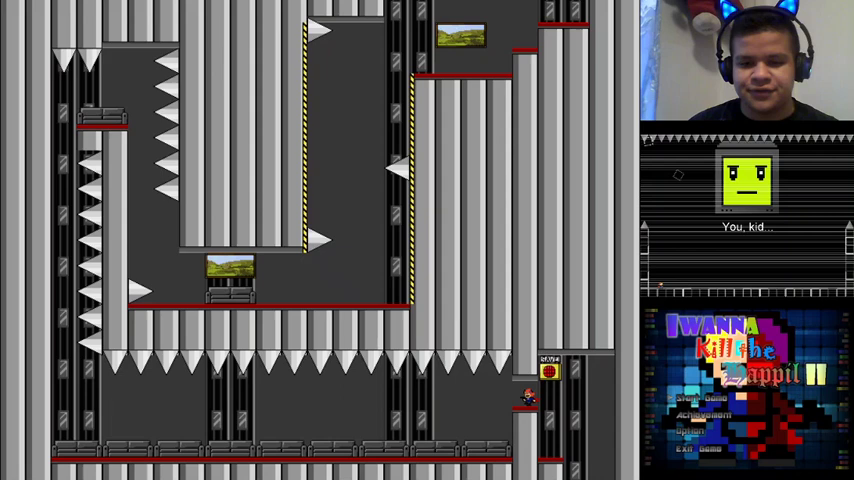
{"action": "key", "text": "Left"}
{"action": "key", "text": "r"}
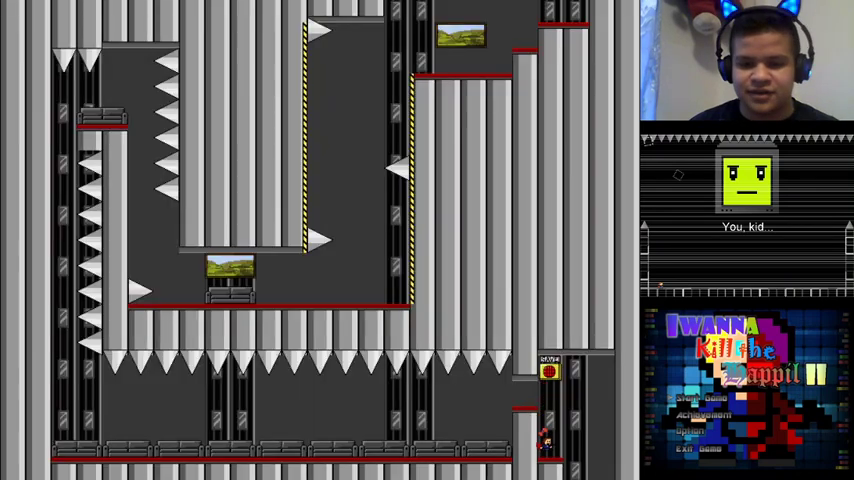
{"action": "key", "text": "Left"}
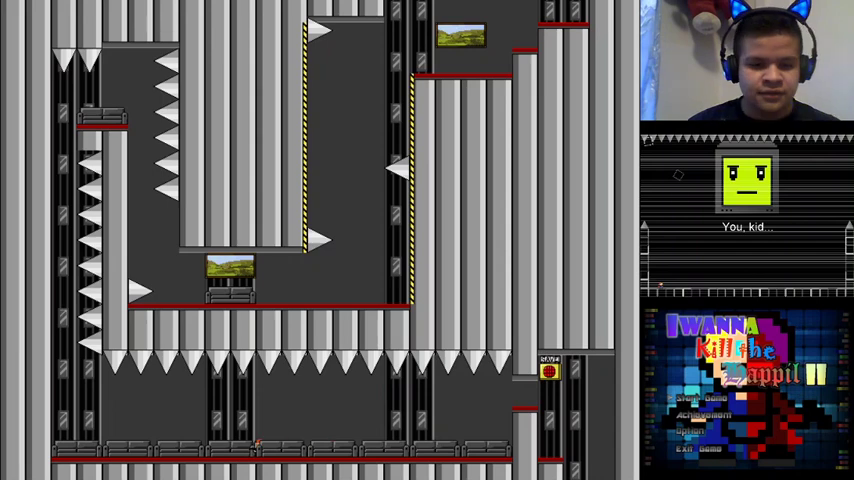
{"action": "key", "text": "Left"}
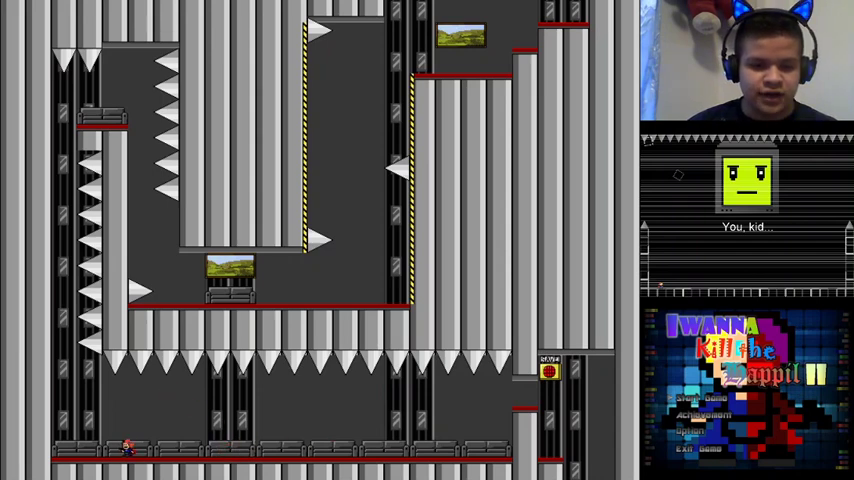
{"action": "key", "text": "shift"}
{"action": "key", "text": "shift"}
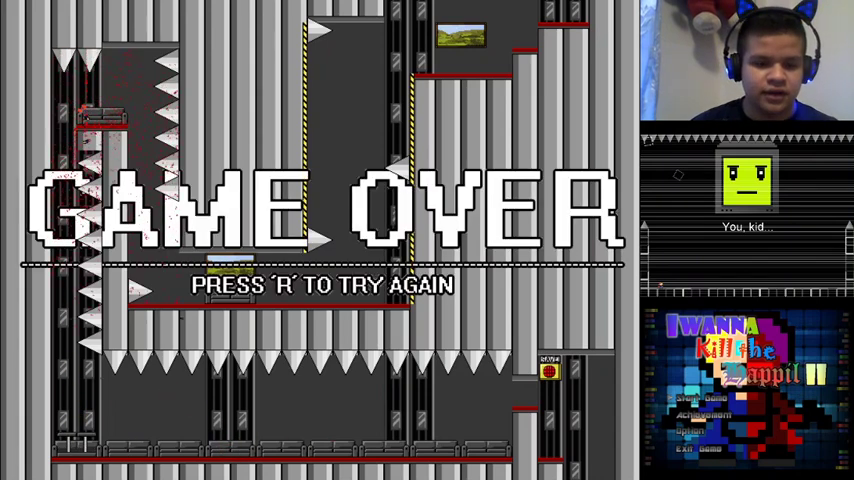
{"action": "key", "text": "r"}
Cross the lower floor, climb the left shaft and vine wall, and exit right via the red ledge
{"action": "key", "text": "Left"}
{"action": "key", "text": "Left"}
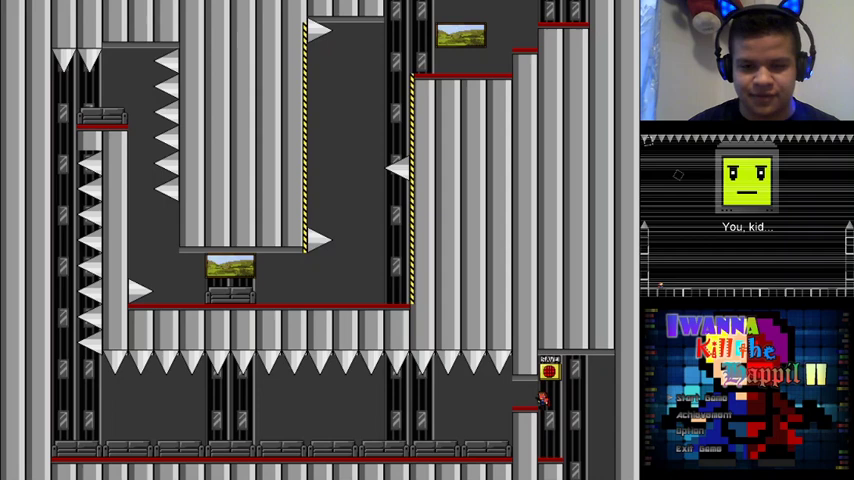
{"action": "key", "text": "Left"}
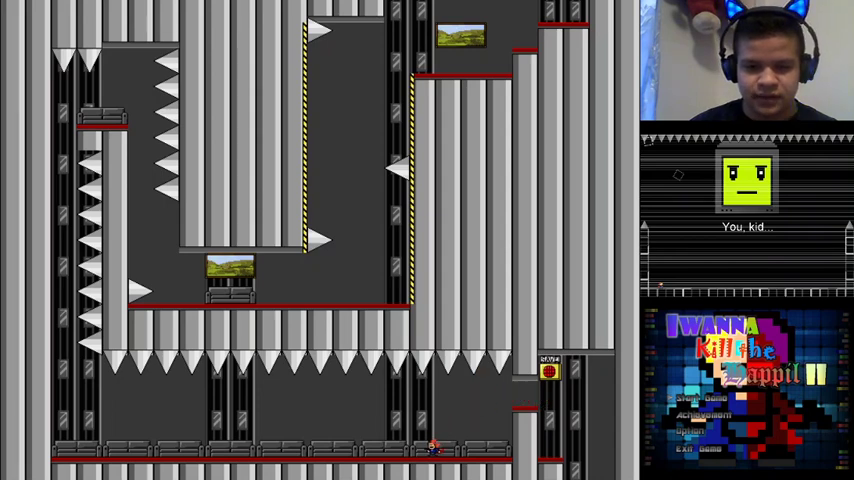
{"action": "key", "text": "shift+Left"}
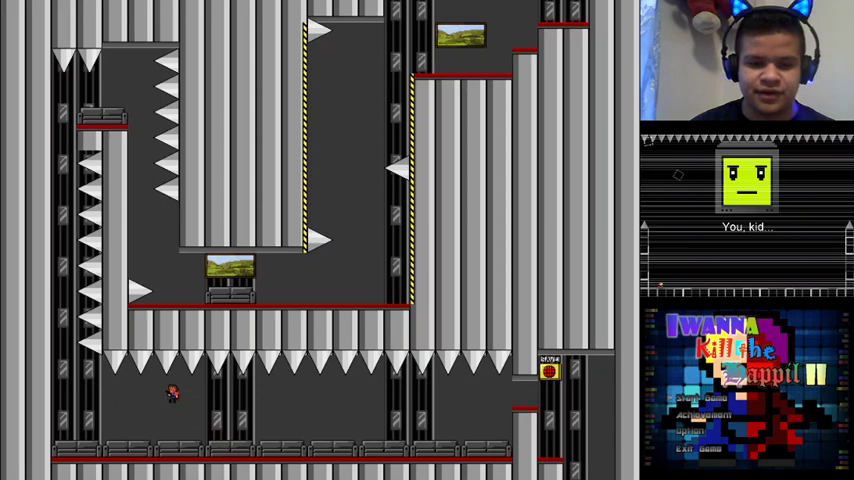
{"action": "key", "text": "Left"}
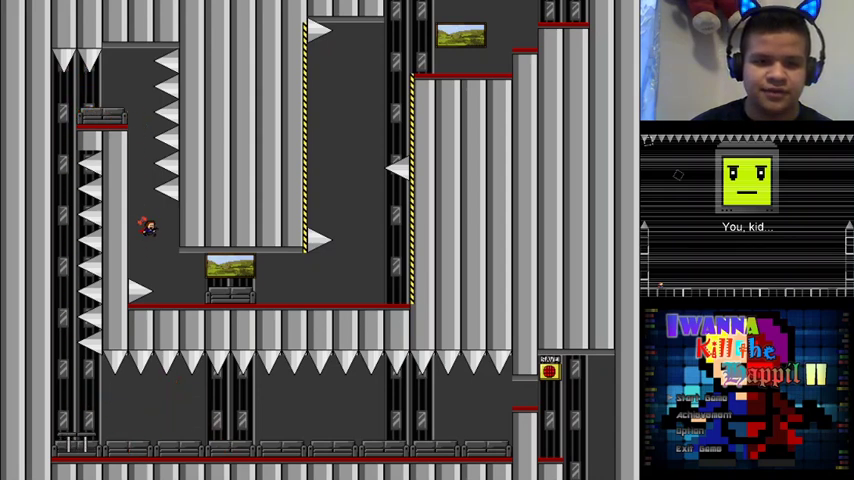
{"action": "key", "text": "Right"}
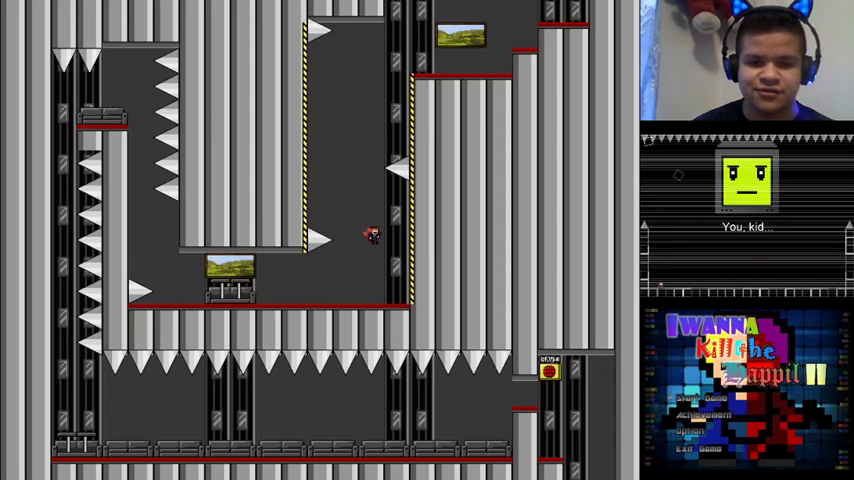
{"action": "key", "text": "Left"}
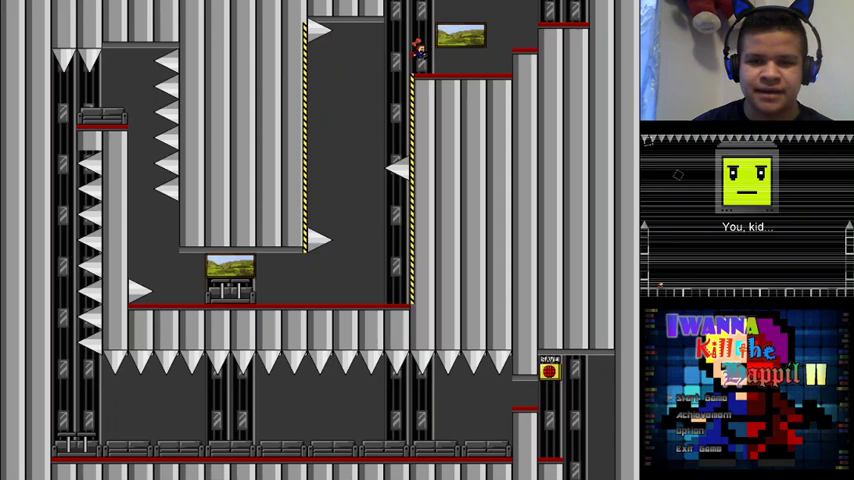
{"action": "key", "text": "Right"}
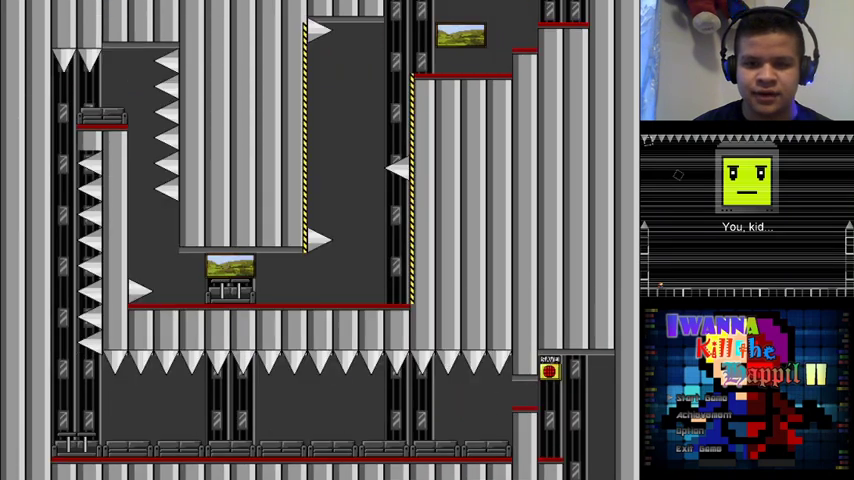
{"action": "key", "text": "Right"}
{"action": "key", "text": "Left"}
Enter the new room, activate its save point, and head left past the moving platform
{"action": "key", "text": "Right"}
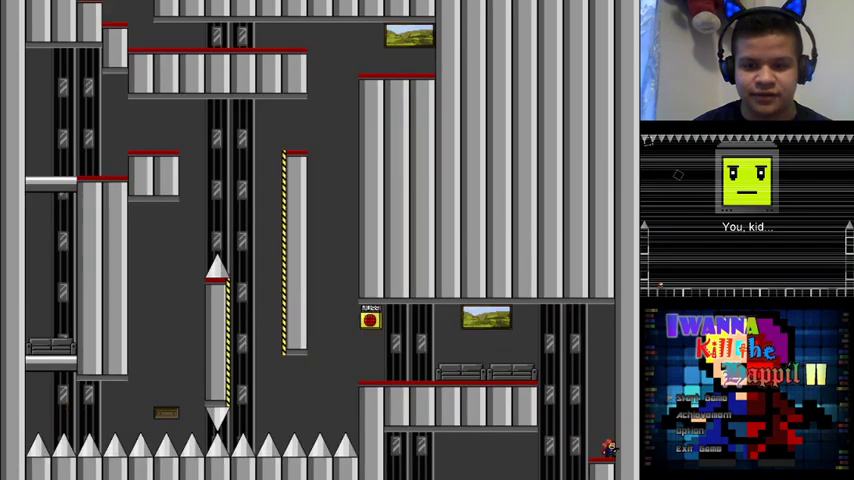
{"action": "key", "text": "Left"}
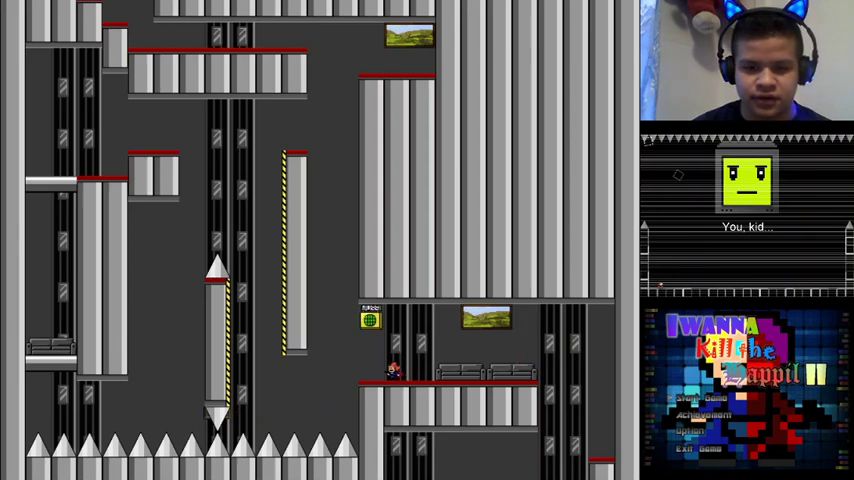
{"action": "key", "text": "Left"}
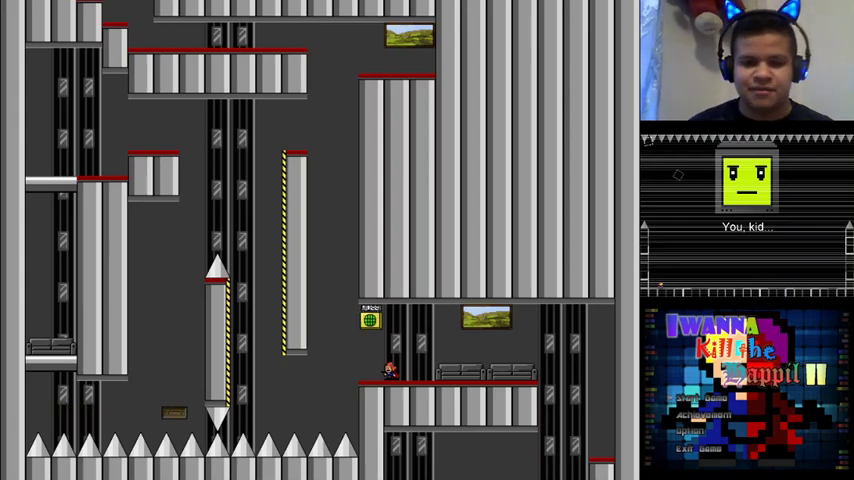
{"action": "key", "text": "Left"}
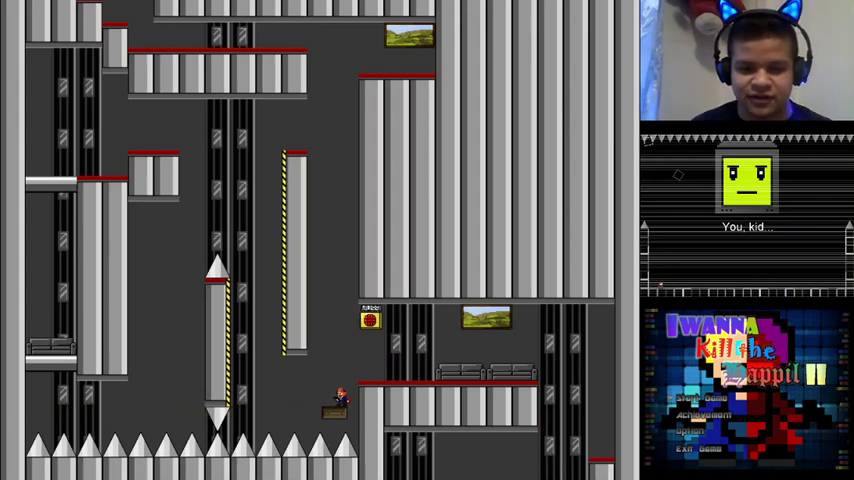
{"action": "key", "text": "Left"}
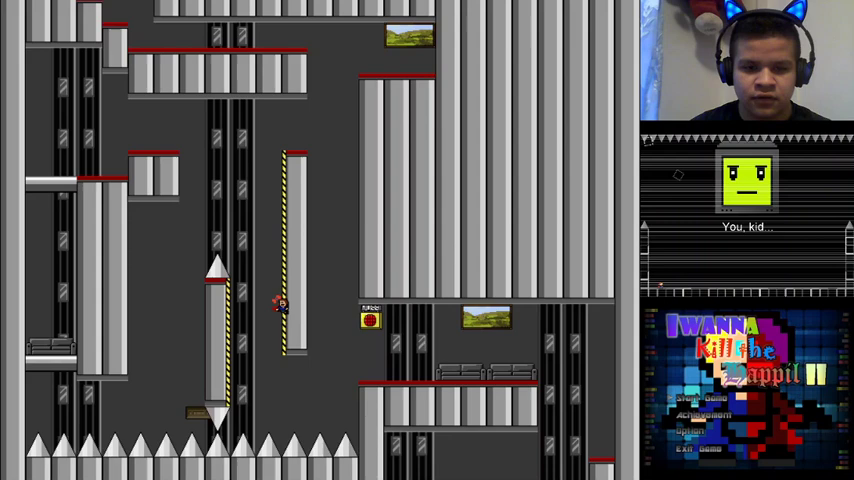
{"action": "key", "text": "shift"}
{"action": "key", "text": "Left"}
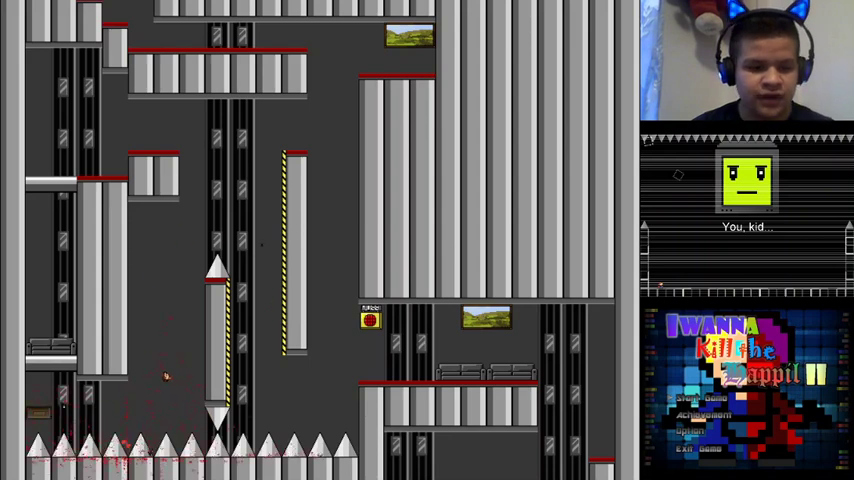
Attempt the jump over the floor spikes again, dying and restarting
{"action": "key", "text": "r"}
{"action": "key", "text": "Left"}
{"action": "key", "text": "Left"}
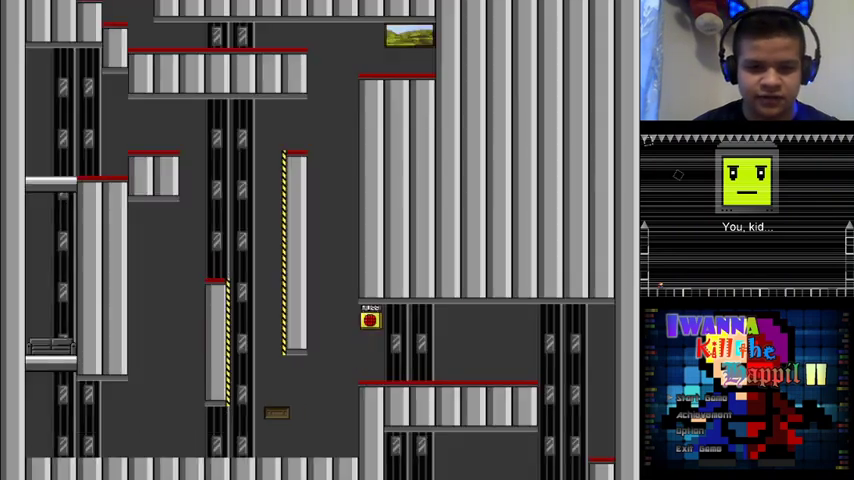
{"action": "key", "text": "shift"}
{"action": "key", "text": "r"}
Jump up and left toward the far ledge, ending on the floor spikes and Game Over
{"action": "key", "text": "Left"}
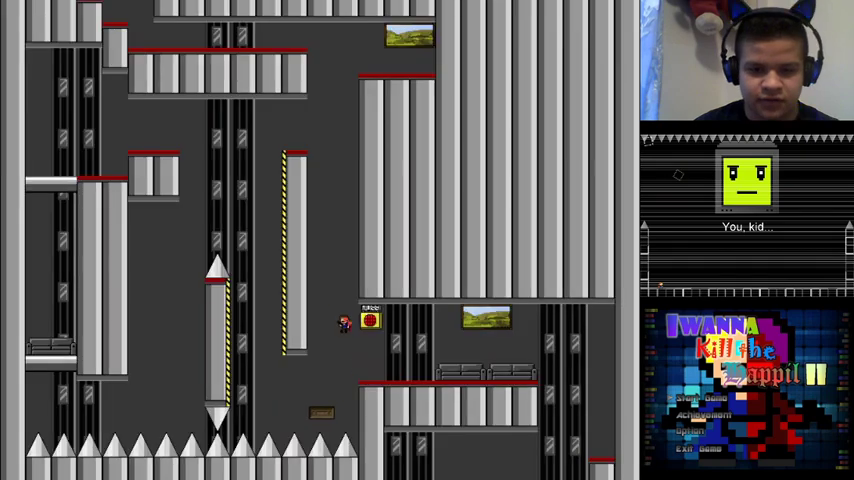
{"action": "key", "text": "shift"}
{"action": "key", "text": "Left"}
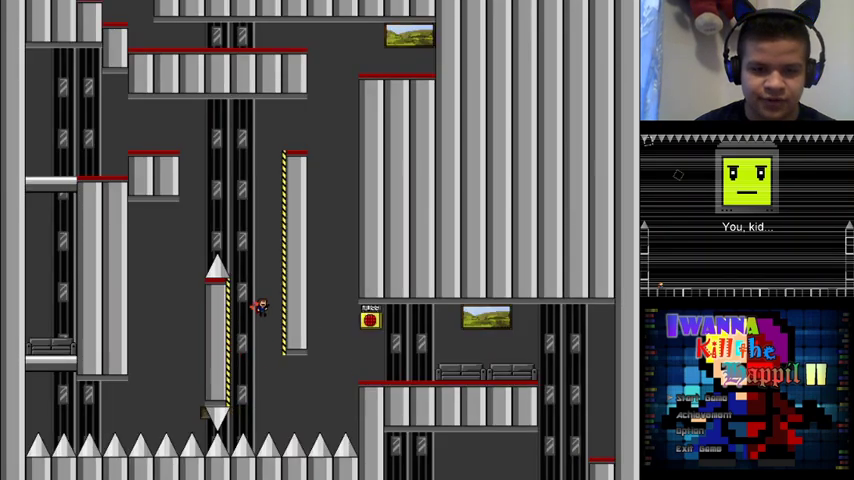
{"action": "key", "text": "shift"}
{"action": "key", "text": "Left"}
{"action": "key", "text": "Left"}
{"action": "key", "text": "shift"}
{"action": "key", "text": "Left"}
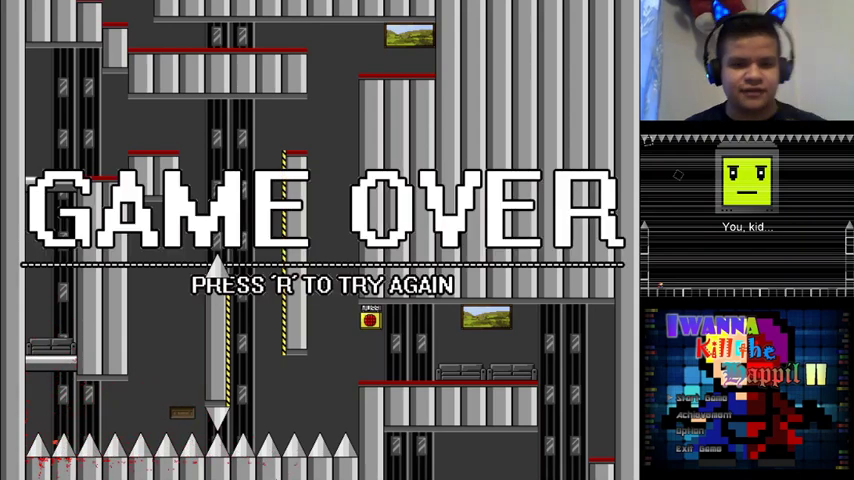
Restart after the game over, walk left from the save point, and respawn after dying
{"action": "key", "text": "r"}
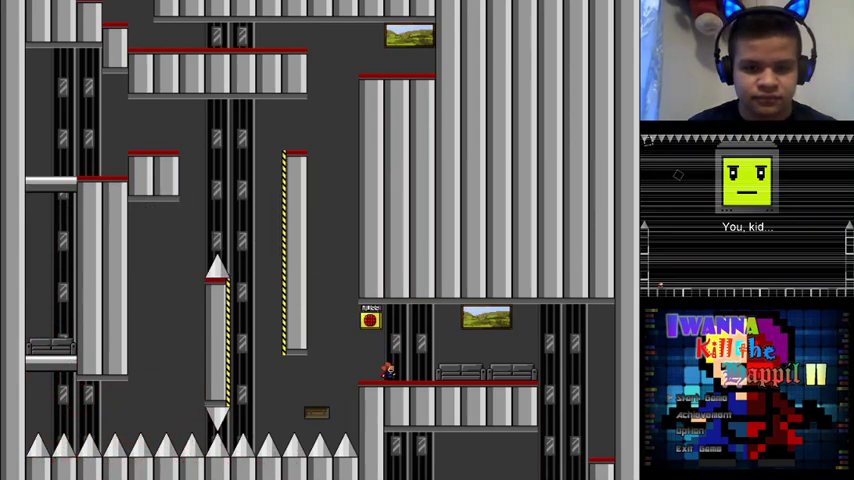
{"action": "key", "text": "r"}
{"action": "key", "text": "Left"}
{"action": "key", "text": "Left"}
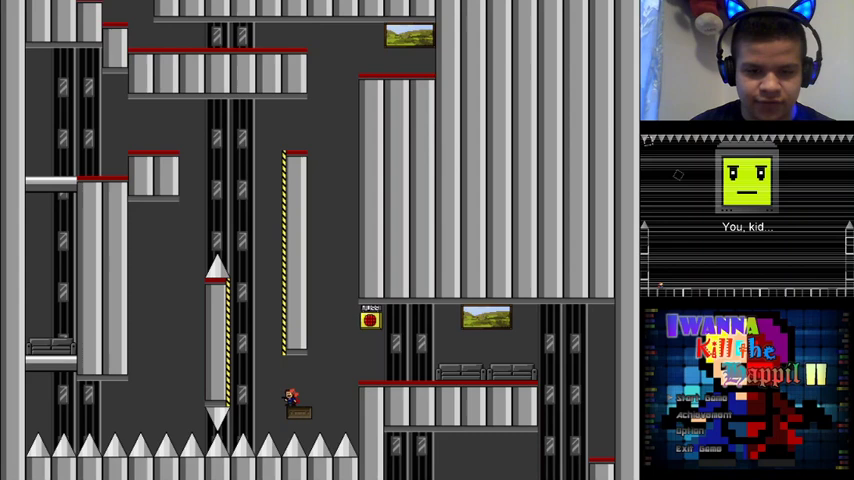
{"action": "key", "text": "Left"}
{"action": "key", "text": "r"}
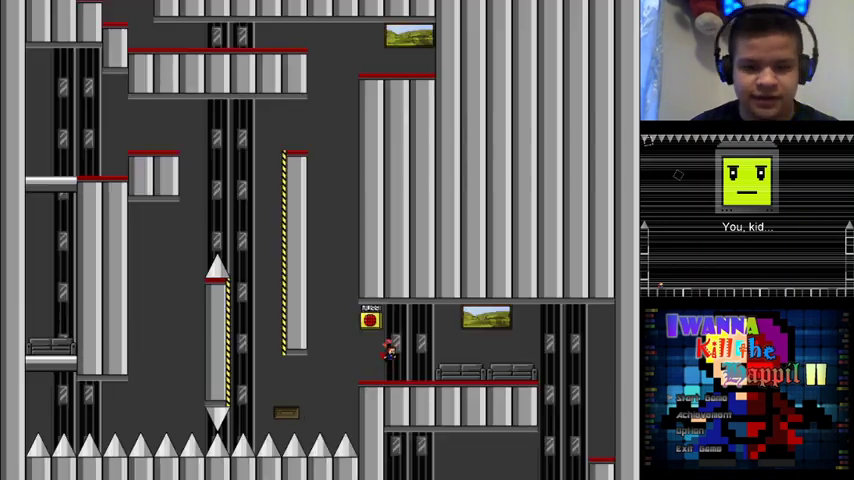
{"action": "key", "text": "Left"}
Climb the left shaft onto the striped column top, then jump toward the top-right exit
{"action": "key", "text": "Left"}
{"action": "key", "text": "Left"}
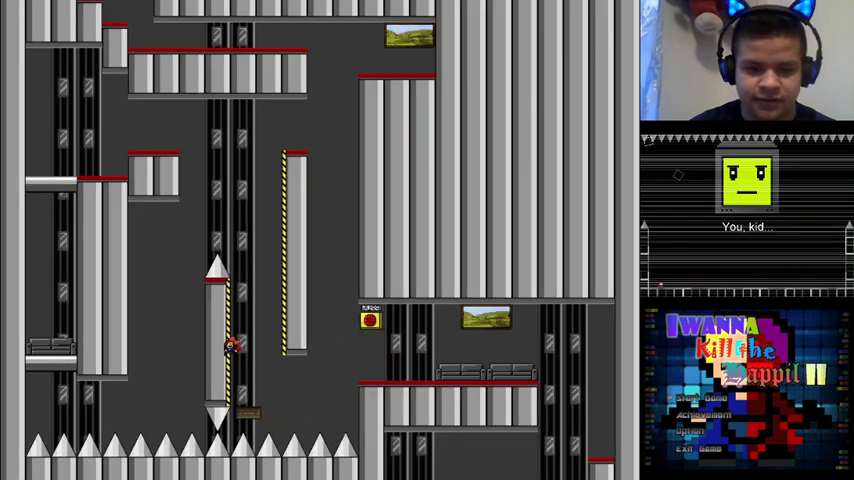
{"action": "key", "text": "Left"}
{"action": "key", "text": "Left"}
{"action": "key", "text": "Left"}
{"action": "key", "text": "Left"}
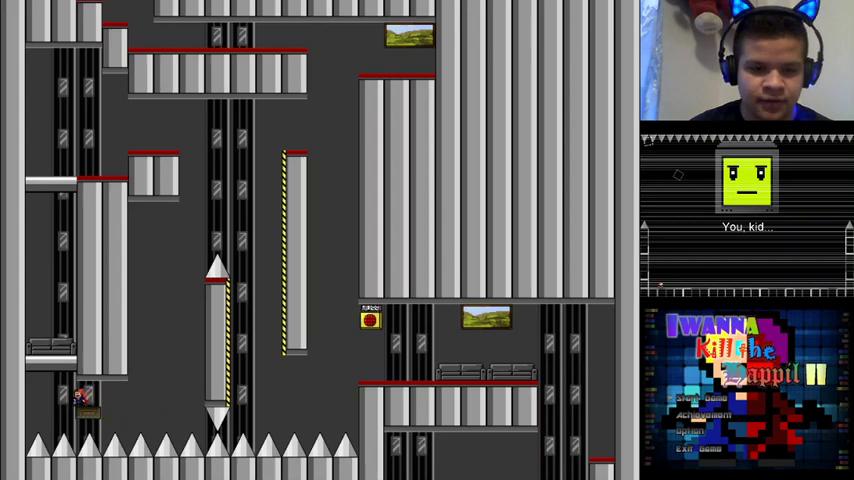
{"action": "key", "text": "shift"}
{"action": "key", "text": "shift"}
{"action": "key", "text": "Right"}
{"action": "key", "text": "Right"}
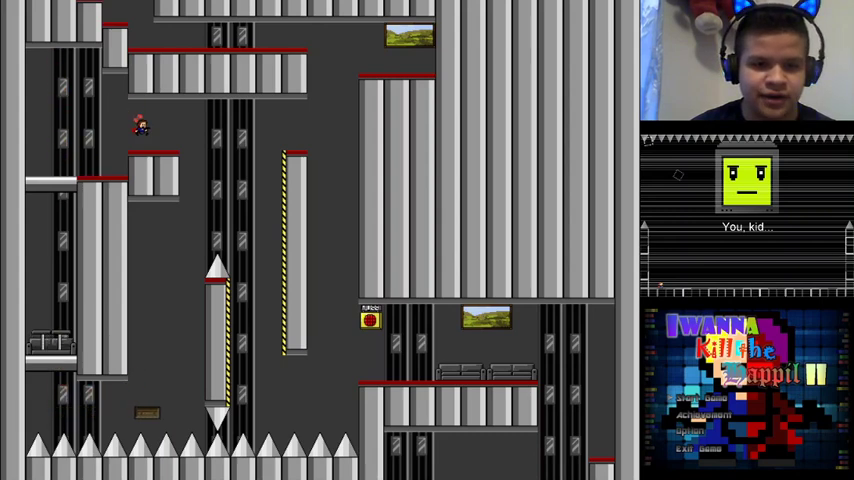
{"action": "key", "text": "Right"}
{"action": "key", "text": "shift"}
{"action": "key", "text": "Right"}
{"action": "key", "text": "Right"}
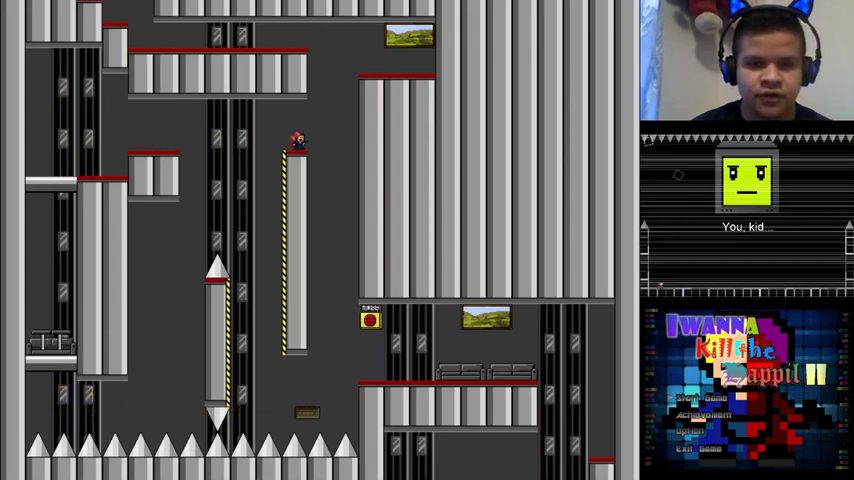
{"action": "key", "text": "shift"}
{"action": "key", "text": "Right"}
{"action": "key", "text": "shift"}
{"action": "key", "text": "Right"}
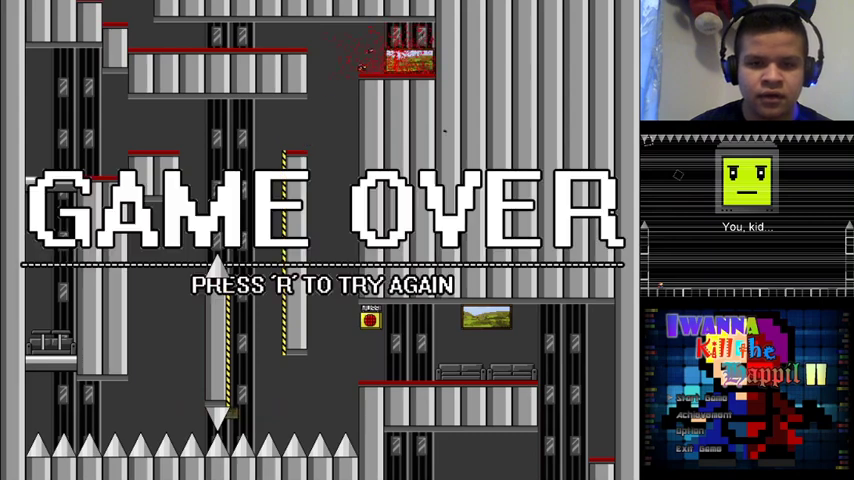
Retry the room and jump left and upward to the top-left ledge
{"action": "key", "text": "r"}
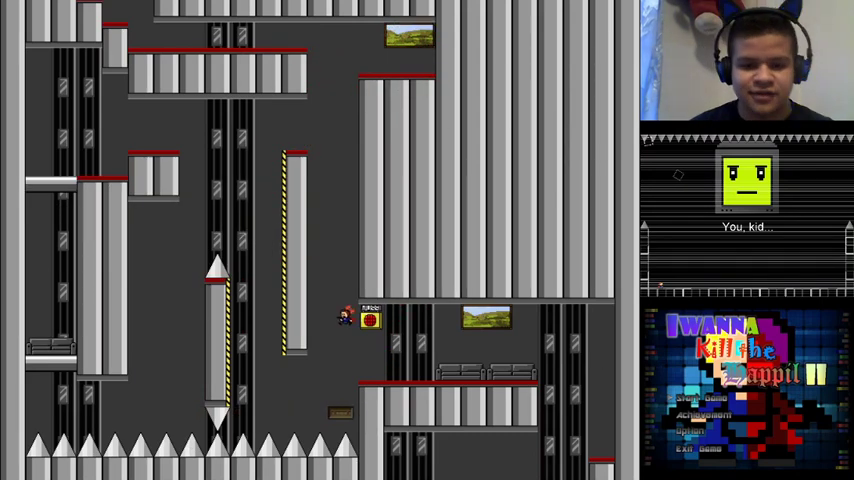
{"action": "key", "text": "Left"}
{"action": "key", "text": "Left"}
{"action": "key", "text": "shift"}
{"action": "key", "text": "Left"}
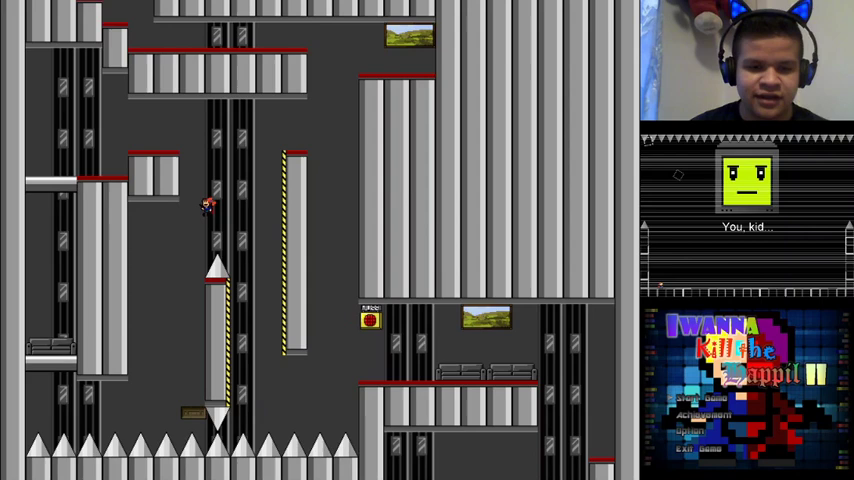
{"action": "key", "text": "Left"}
{"action": "key", "text": "Left"}
{"action": "key", "text": "Left"}
{"action": "key", "text": "shift"}
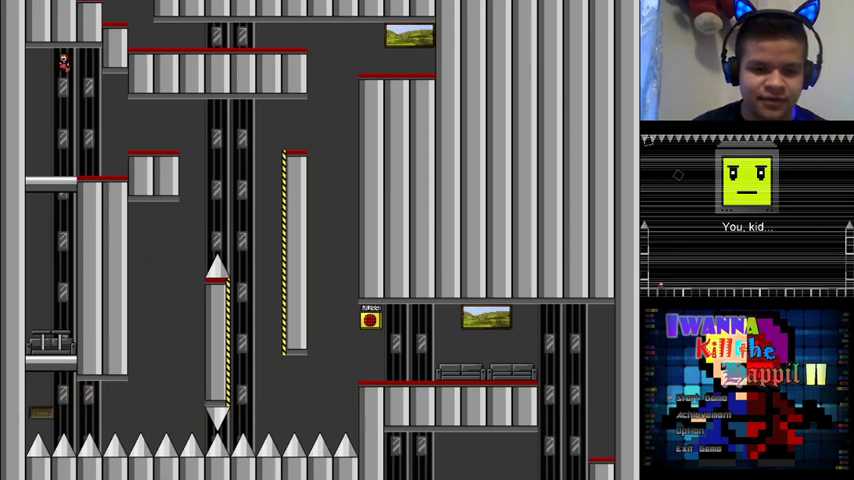
{"action": "key", "text": "shift"}
Jump right across the striped column and up into the top passage
{"action": "key", "text": "shift"}
{"action": "key", "text": "Right"}
{"action": "key", "text": "Right"}
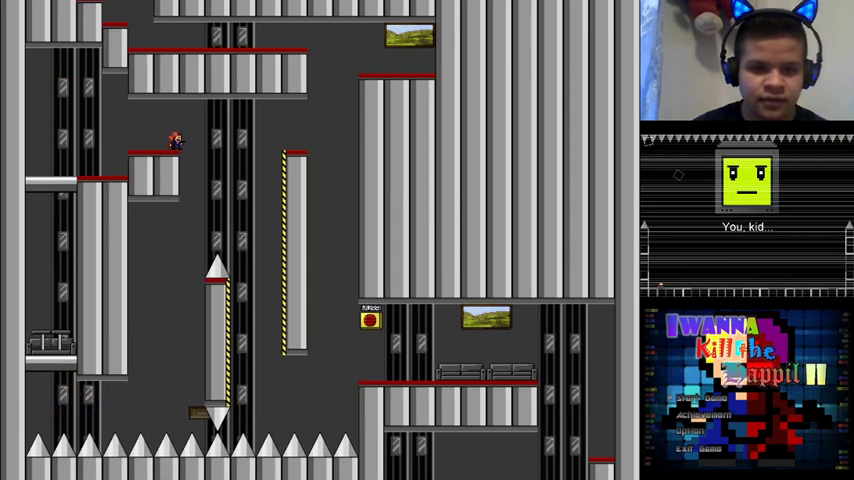
{"action": "key", "text": "Right"}
{"action": "key", "text": "Right"}
{"action": "key", "text": "shift"}
{"action": "key", "text": "Right"}
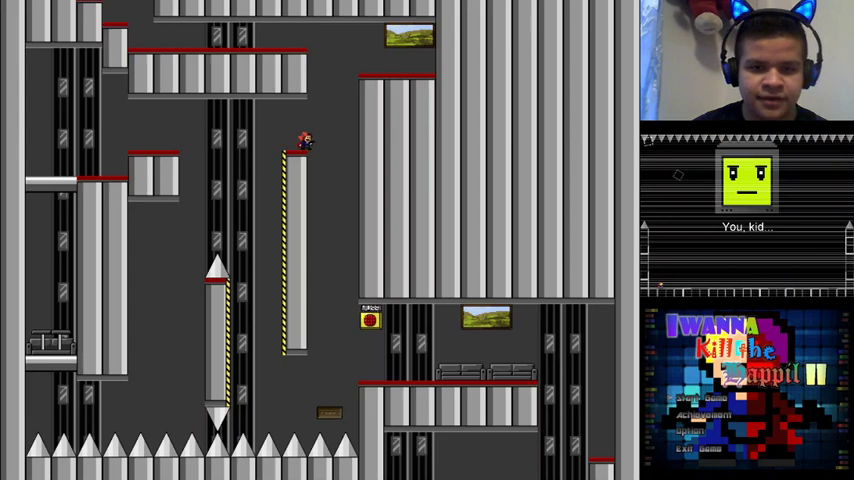
{"action": "key", "text": "Right"}
Run along the top passage, die jumping from the moving block over the spikes, and respawn
{"action": "key", "text": "Left"}
{"action": "key", "text": "Left"}
{"action": "key", "text": "Left"}
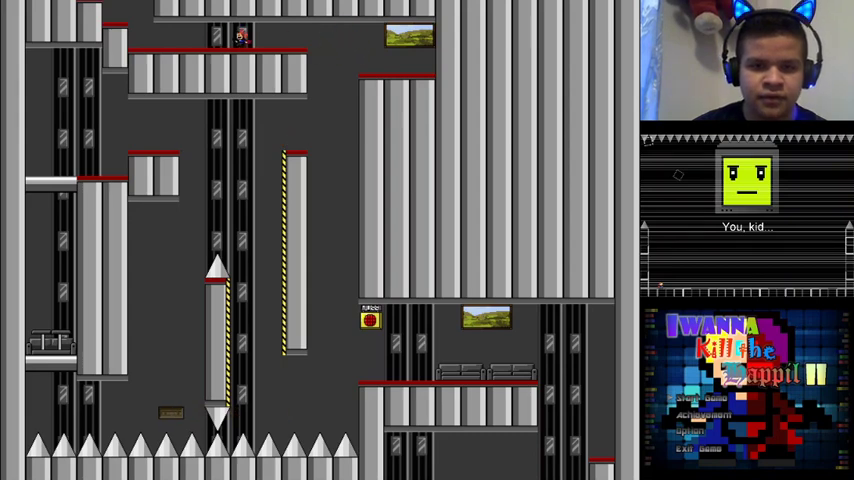
{"action": "key", "text": "Left"}
{"action": "key", "text": "Left"}
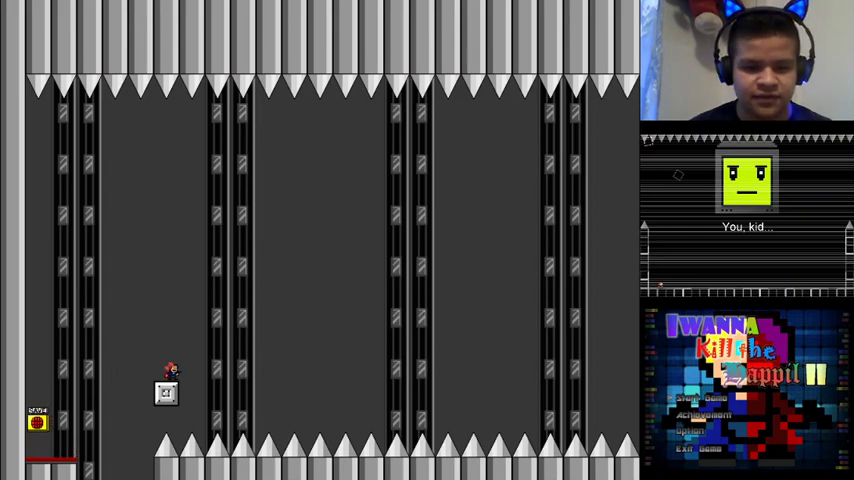
{"action": "key", "text": "Left"}
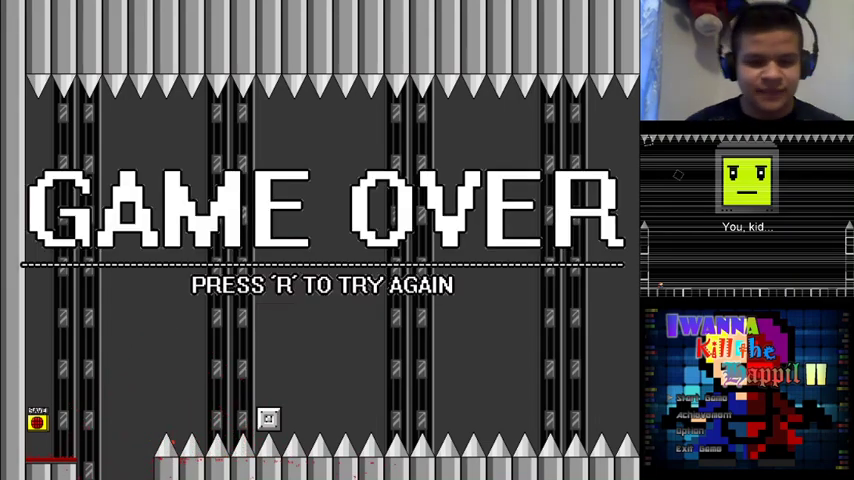
{"action": "key", "text": "r"}
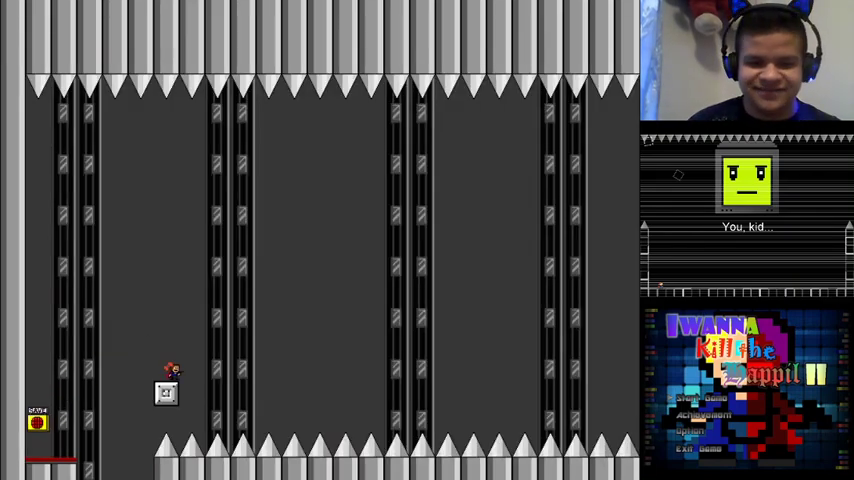
{"action": "key", "text": "Right"}
{"action": "key", "text": "r"}
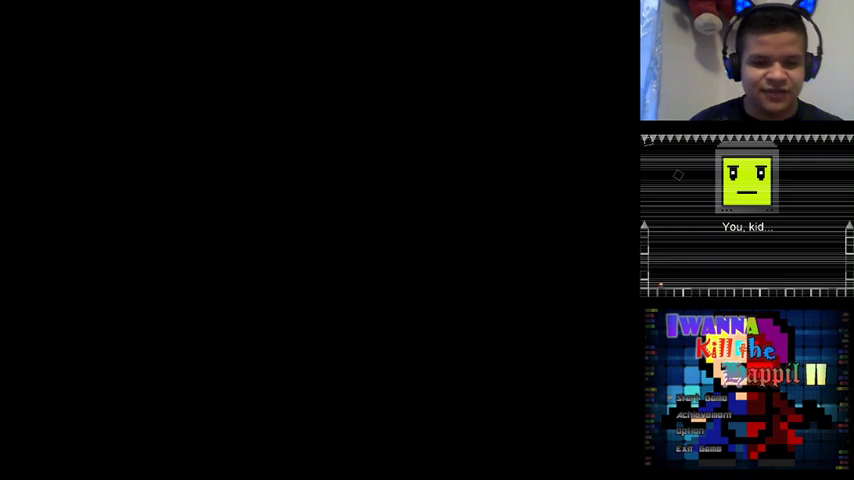
{"action": "key", "text": "Right"}
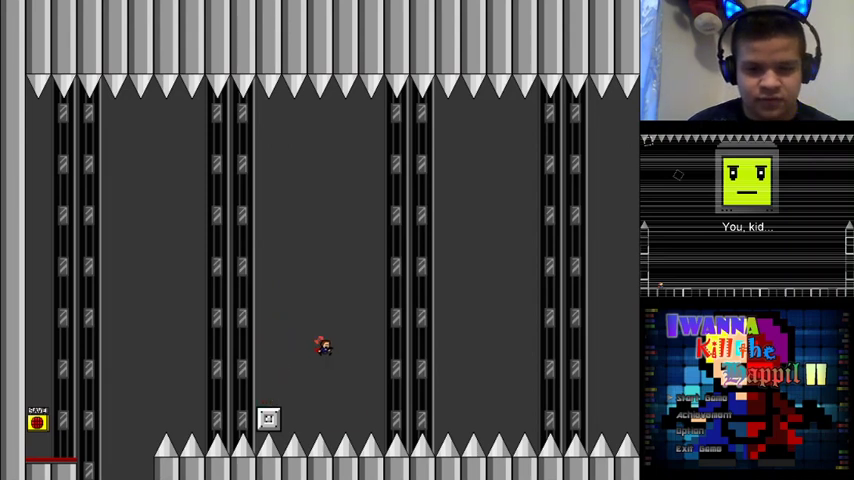
{"action": "key", "text": "Right"}
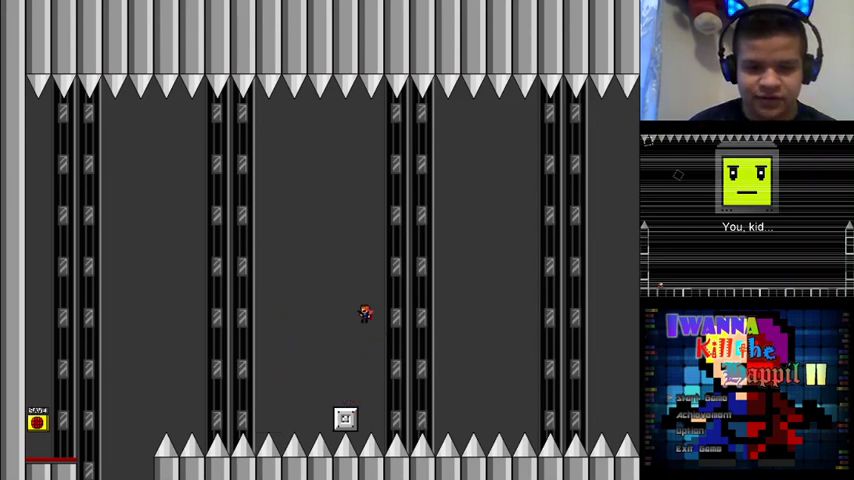
{"action": "key", "text": "Left"}
{"action": "key", "text": "shift"}
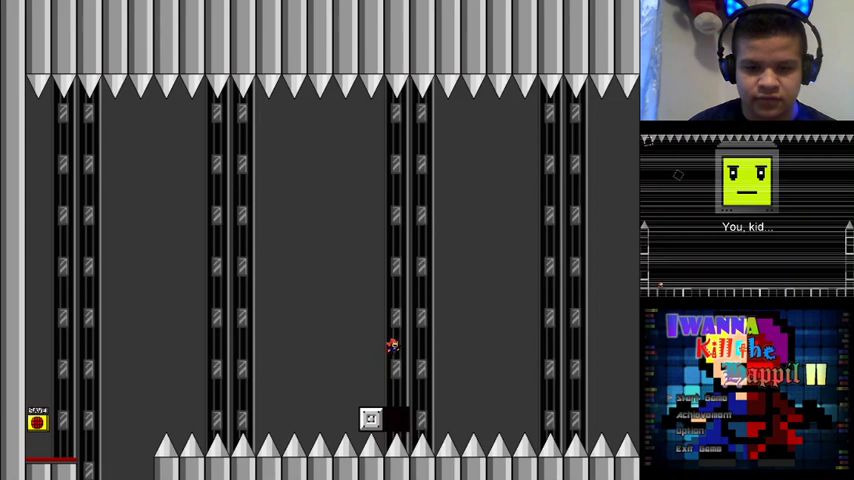
{"action": "key", "text": "Right"}
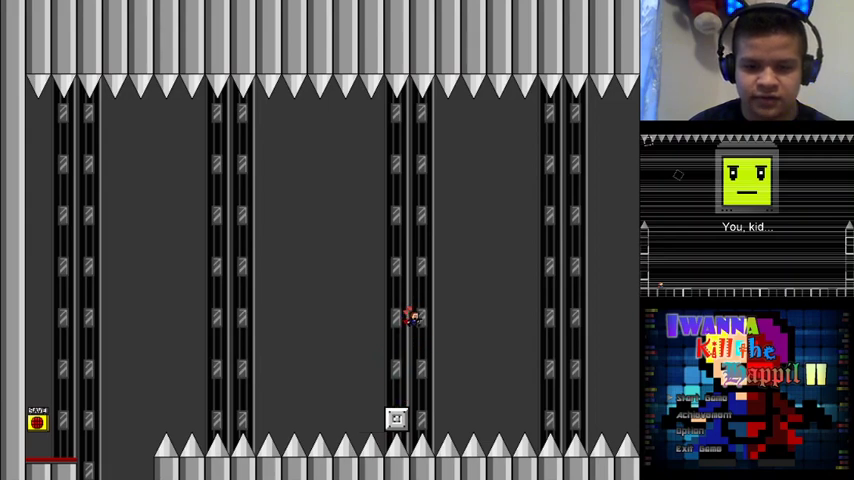
{"action": "key", "text": "r"}
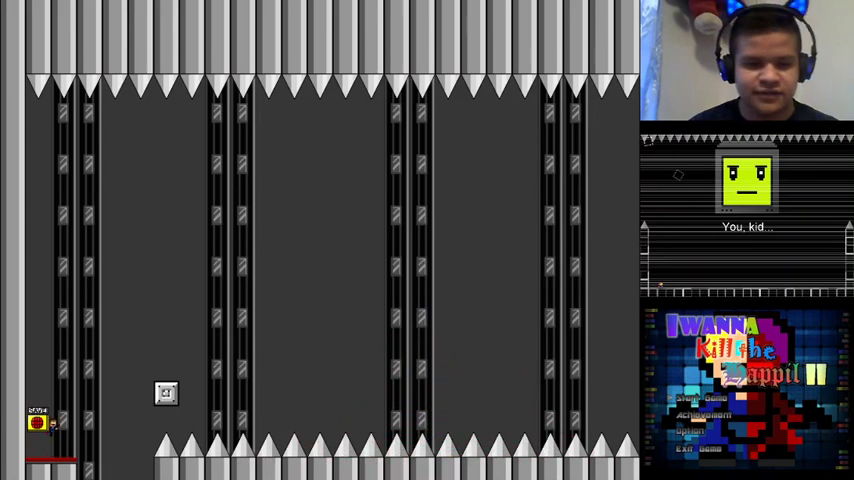
{"action": "key", "text": "shift"}
{"action": "key", "text": "Right"}
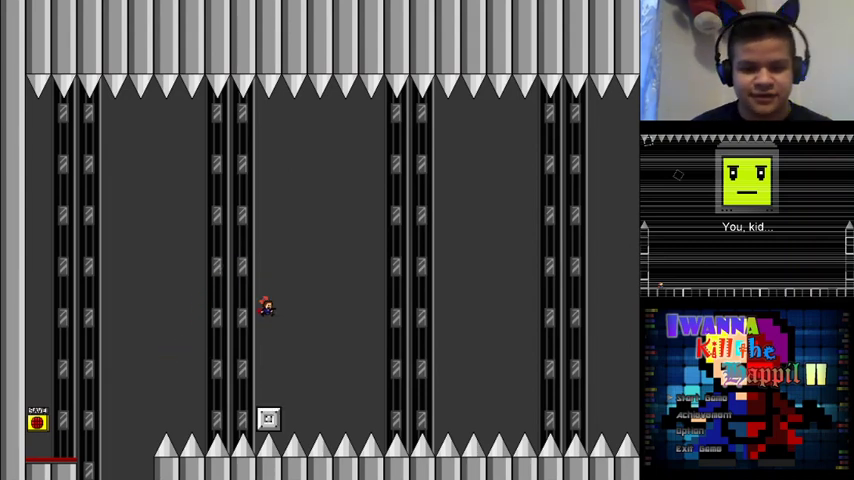
{"action": "key", "text": "Right"}
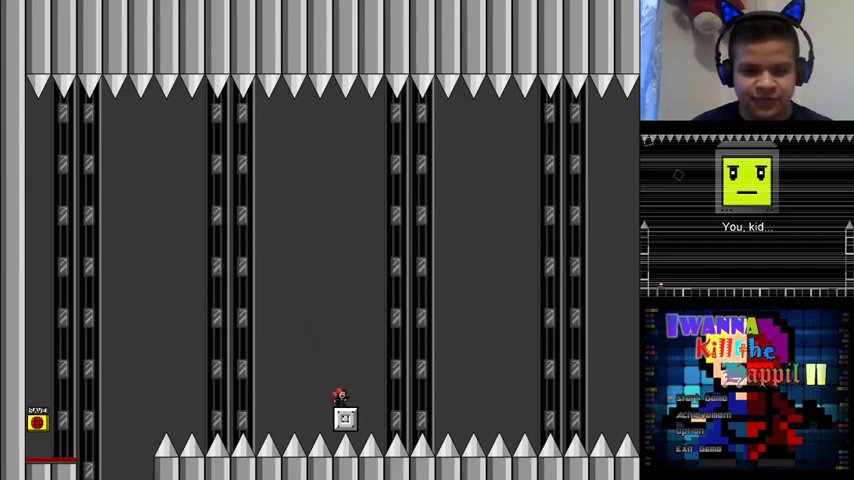
{"action": "key", "text": "Right"}
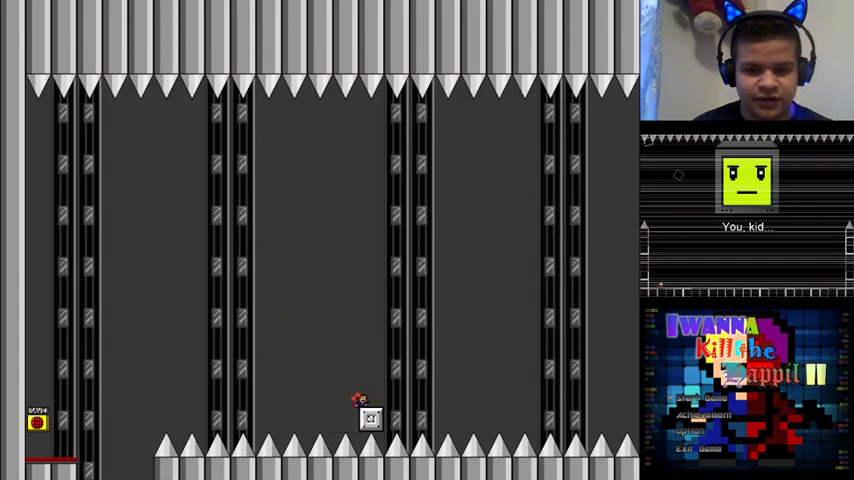
{"action": "key", "text": "Right"}
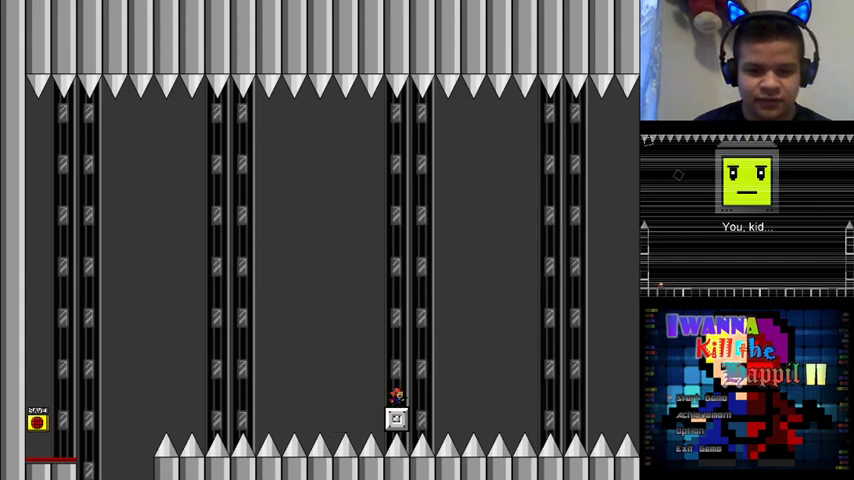
{"action": "key", "text": "shift"}
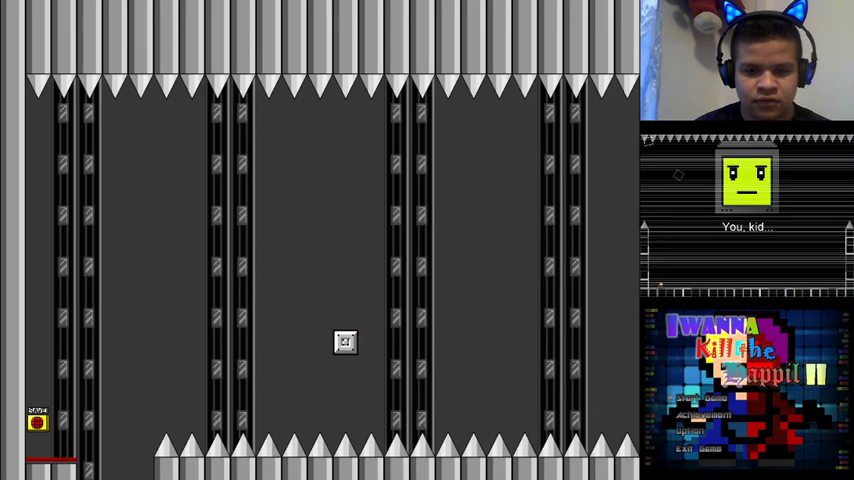
{"action": "key", "text": "shift"}
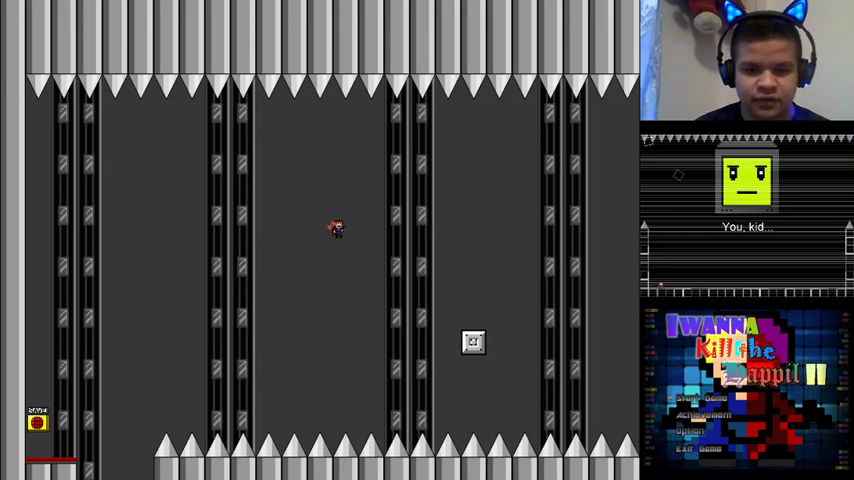
{"action": "key", "text": "r"}
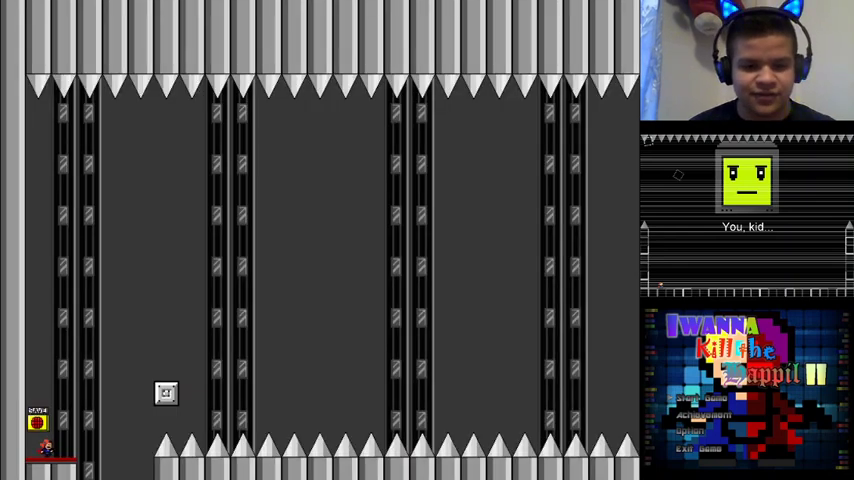
{"action": "key", "text": "shift"}
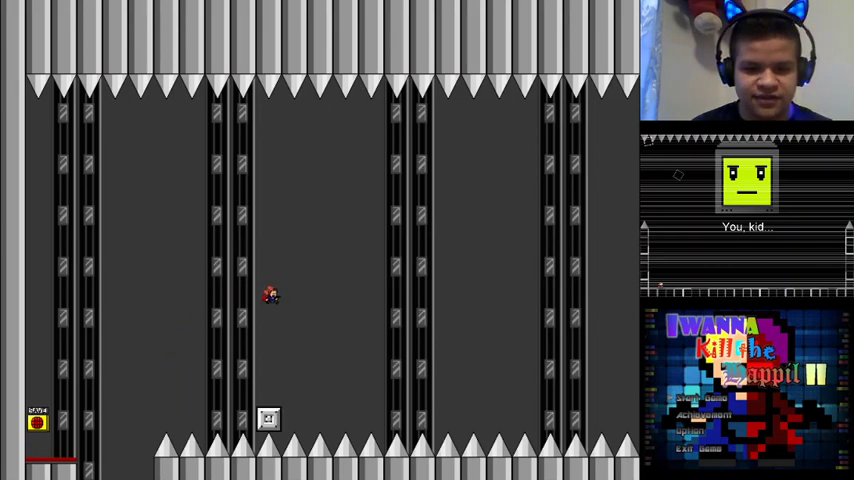
{"action": "key", "text": "Right"}
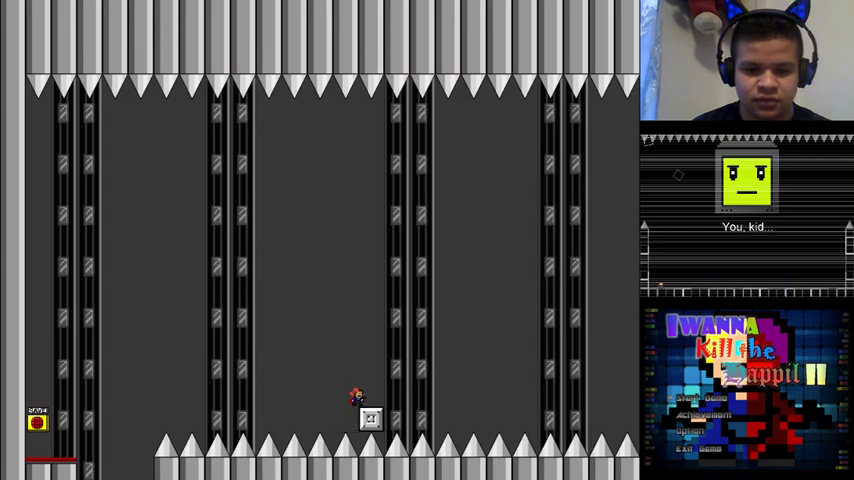
{"action": "key", "text": "r"}
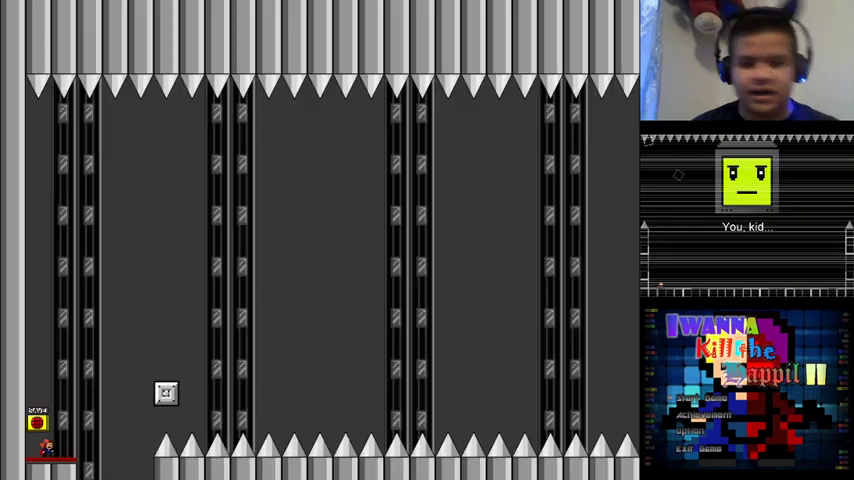
{"action": "key", "text": "shift+Right"}
{"action": "key", "text": "shift+Right"}
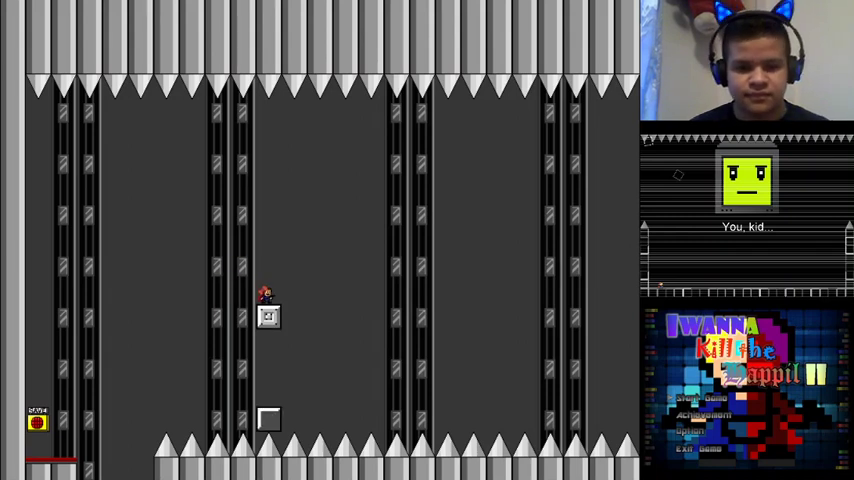
{"action": "key", "text": "shift+Right"}
{"action": "key", "text": "Right"}
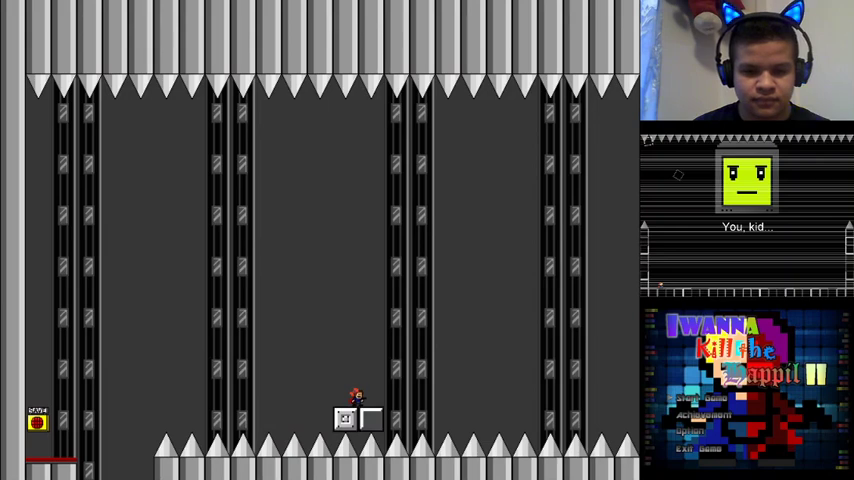
{"action": "key", "text": "Right"}
{"action": "key", "text": "Right"}
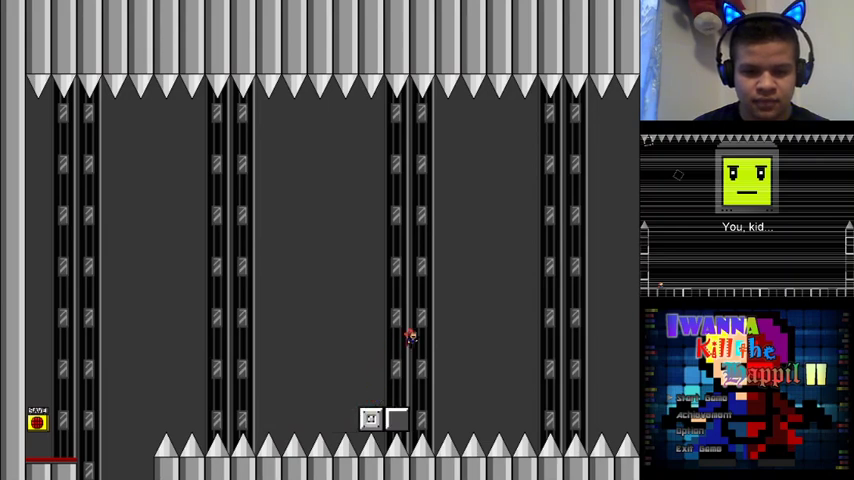
{"action": "key", "text": "Left"}
{"action": "key", "text": "shift"}
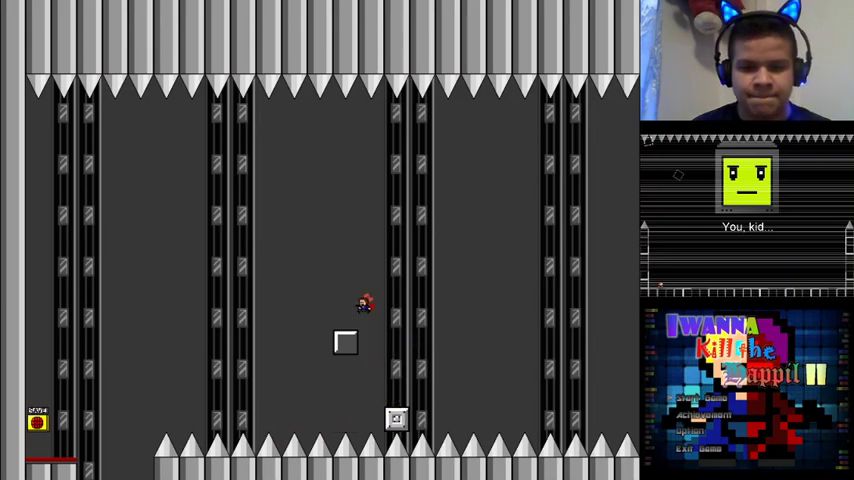
{"action": "key", "text": "Right"}
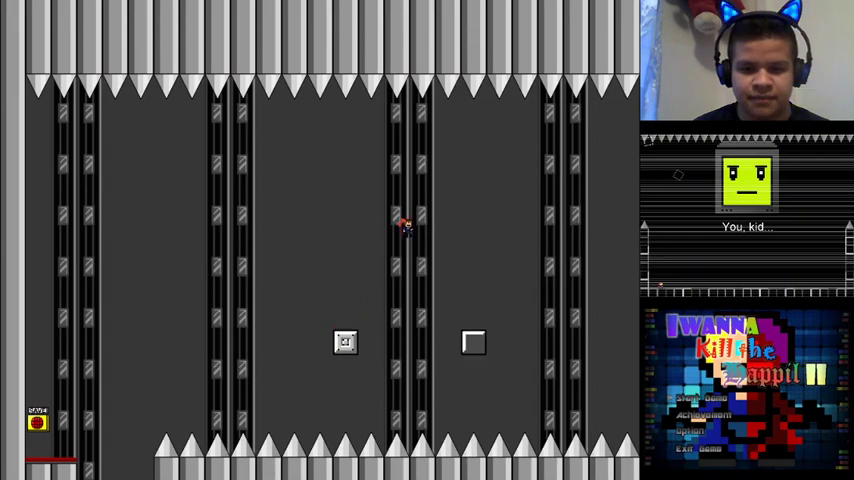
{"action": "key", "text": "Right"}
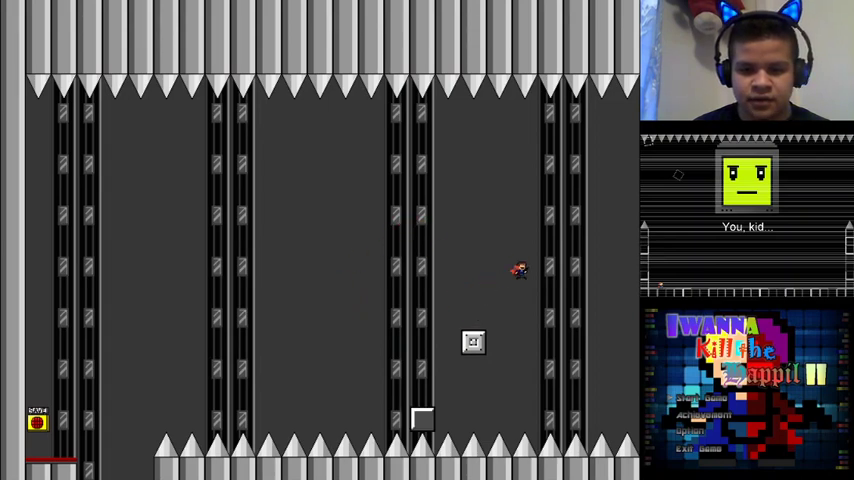
{"action": "key", "text": "r"}
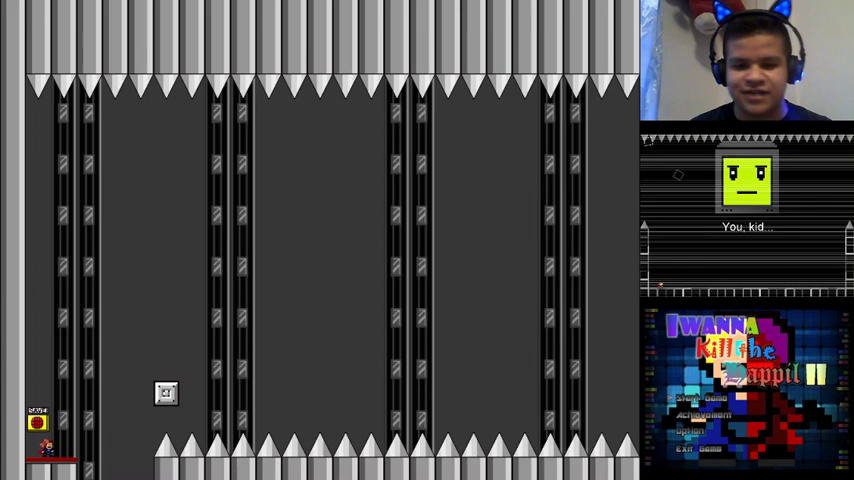
Make two early attempts at riding the moving block, both ending on the floor spikes
{"action": "key", "text": "Right"}
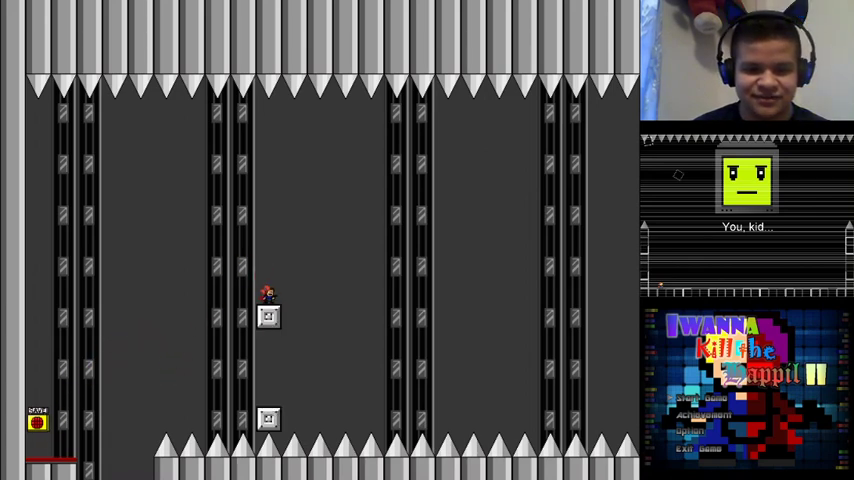
{"action": "key", "text": "Right"}
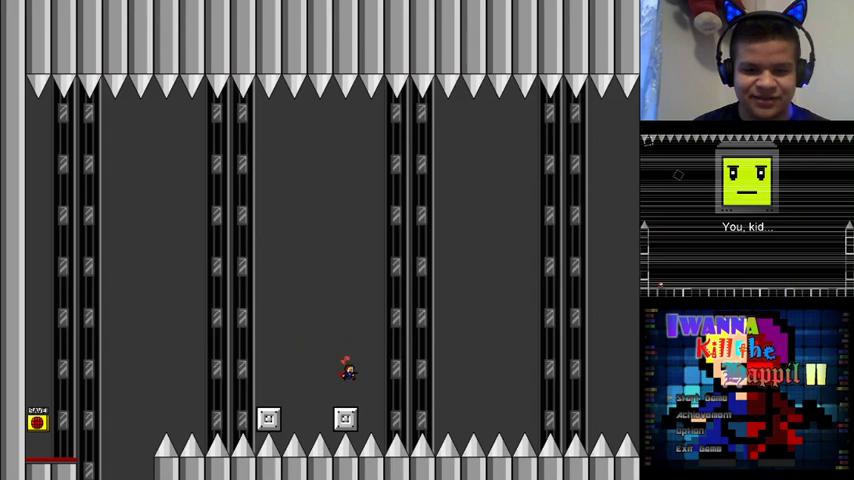
{"action": "key", "text": "Right"}
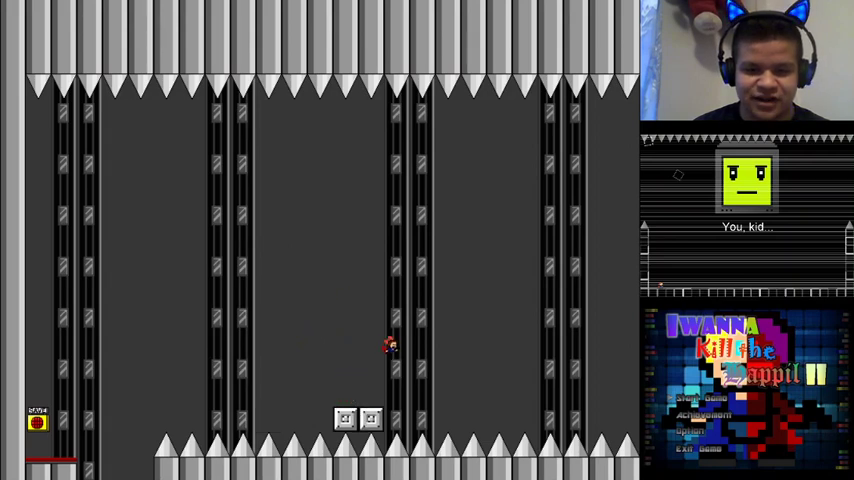
{"action": "key", "text": "r"}
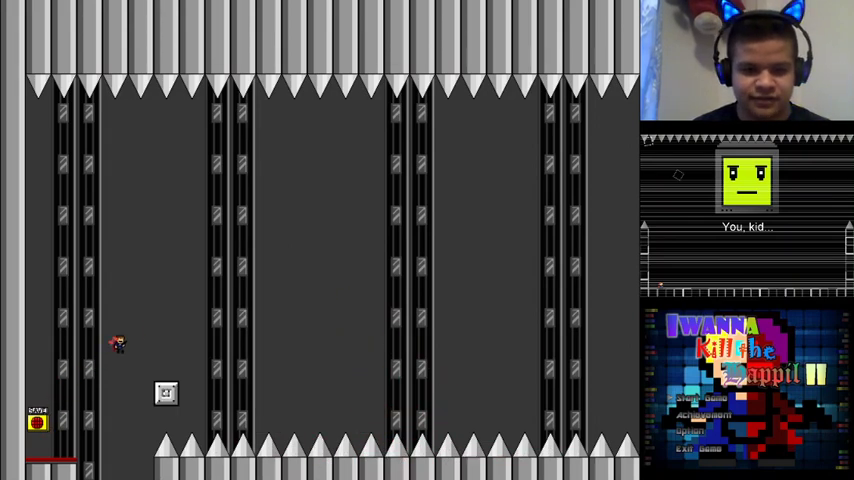
{"action": "key", "text": "Right"}
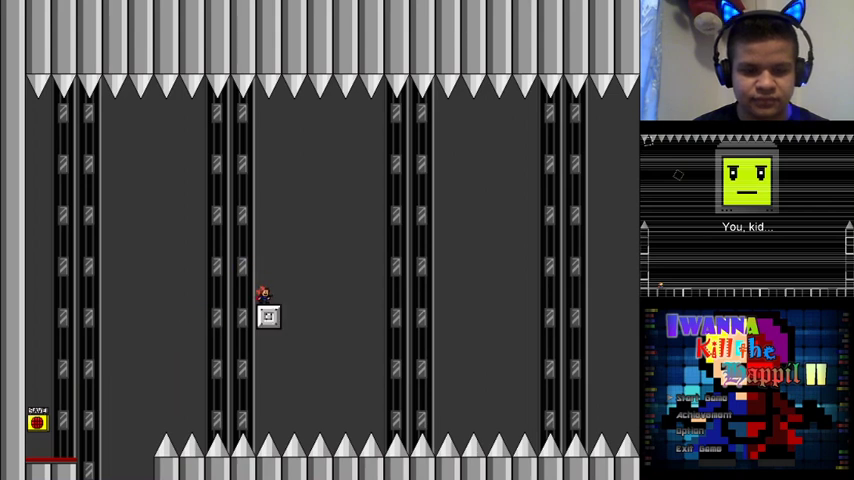
{"action": "key", "text": "Down"}
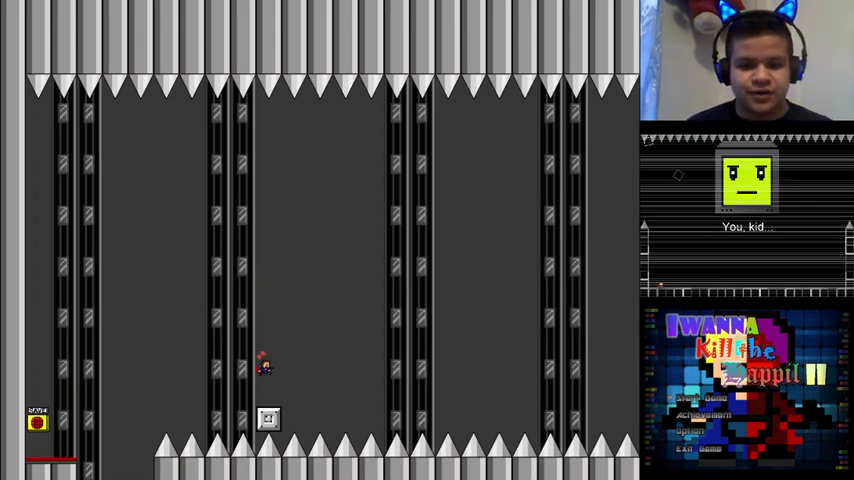
{"action": "key", "text": "Right"}
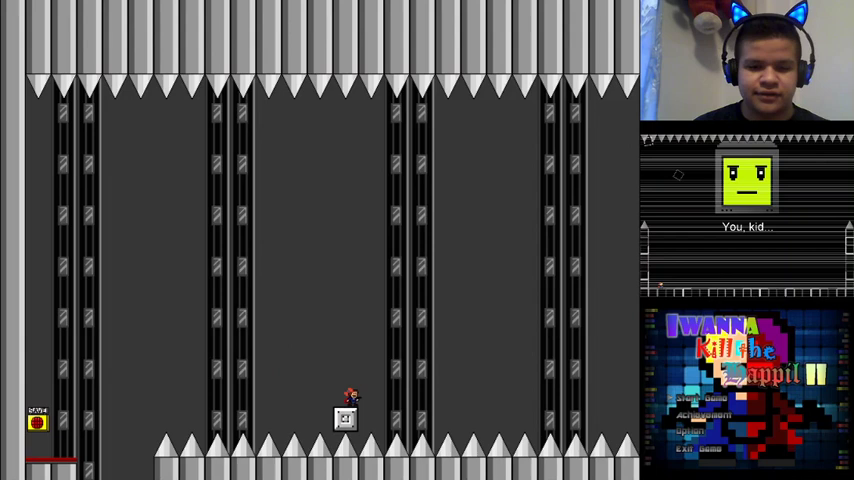
{"action": "key", "text": "Right"}
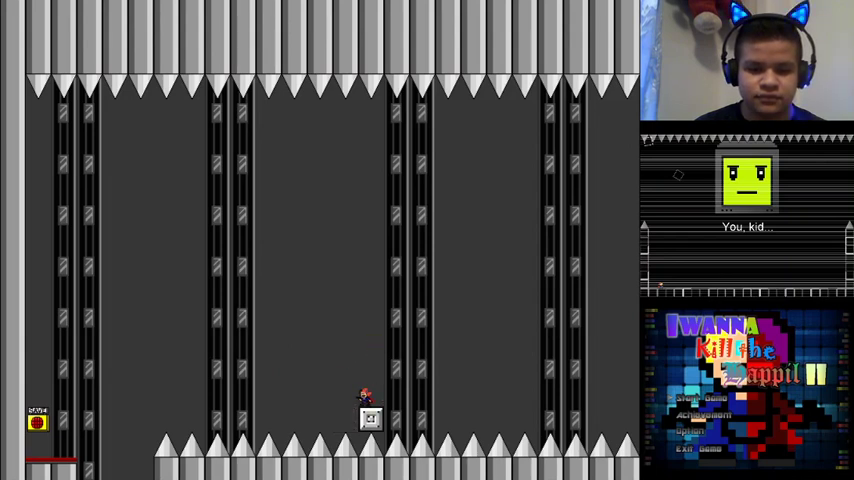
{"action": "key", "text": "Right"}
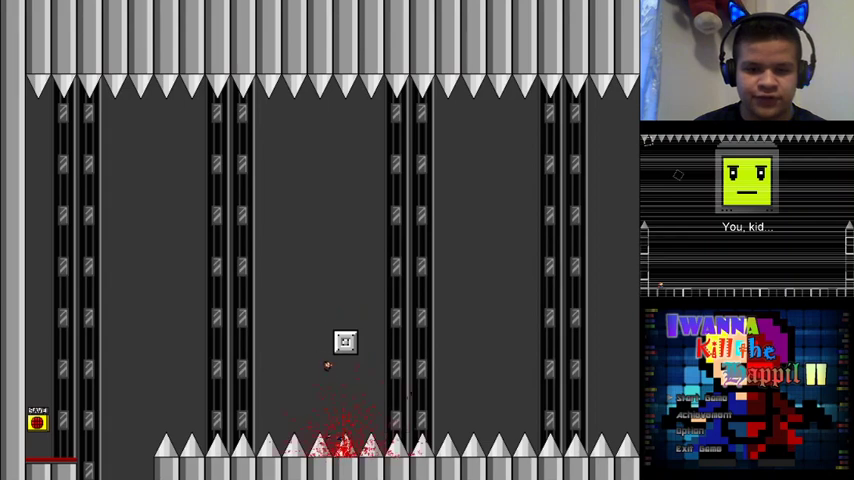
Restart and ride the rising block, jumping up and right past the pillar before dying
{"action": "key", "text": "r"}
{"action": "key", "text": "shift"}
{"action": "key", "text": "Right"}
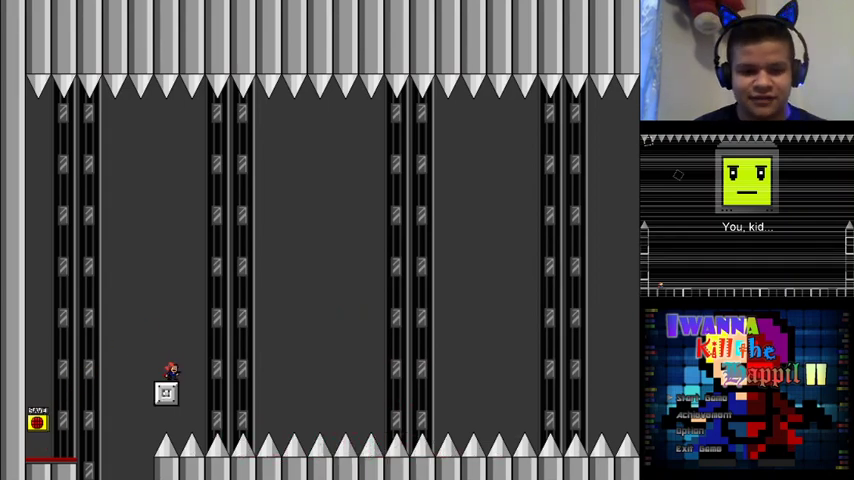
{"action": "key", "text": "shift"}
{"action": "key", "text": "Right"}
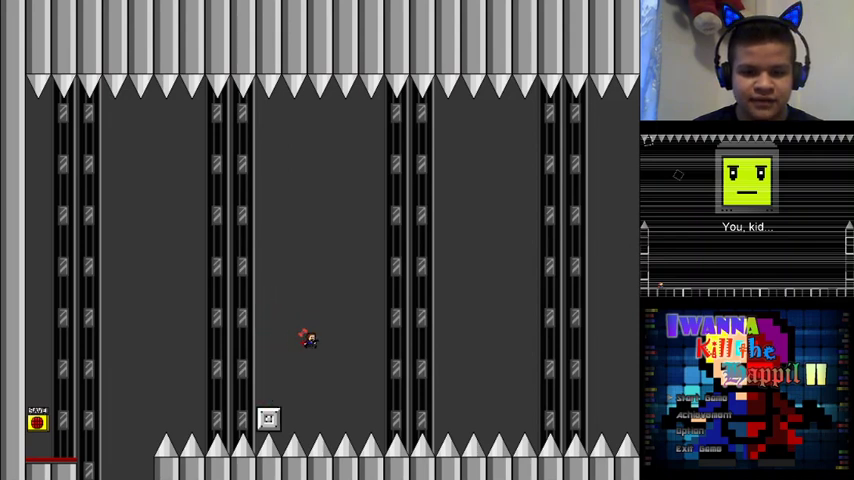
{"action": "key", "text": "Right"}
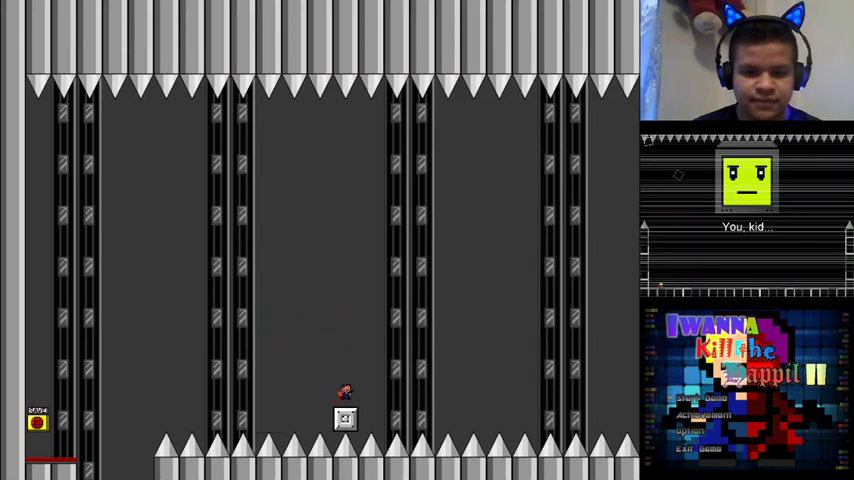
{"action": "key", "text": "shift"}
{"action": "key", "text": "Right"}
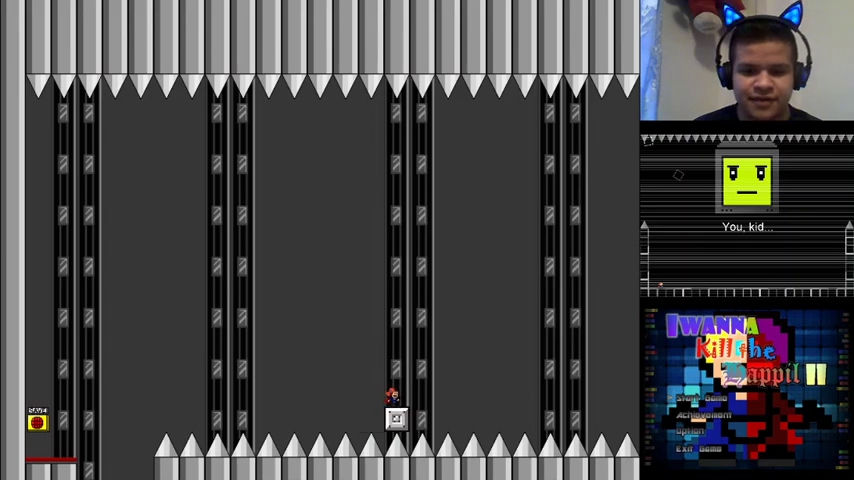
{"action": "key", "text": "Left"}
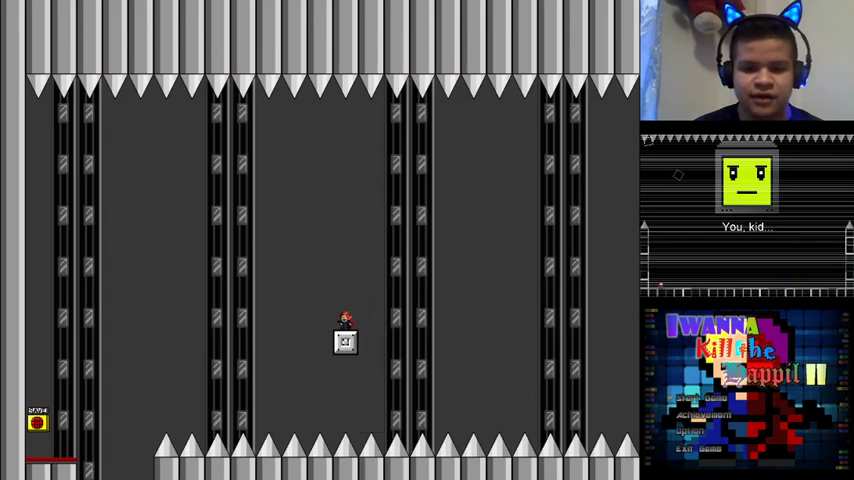
{"action": "key", "text": "shift"}
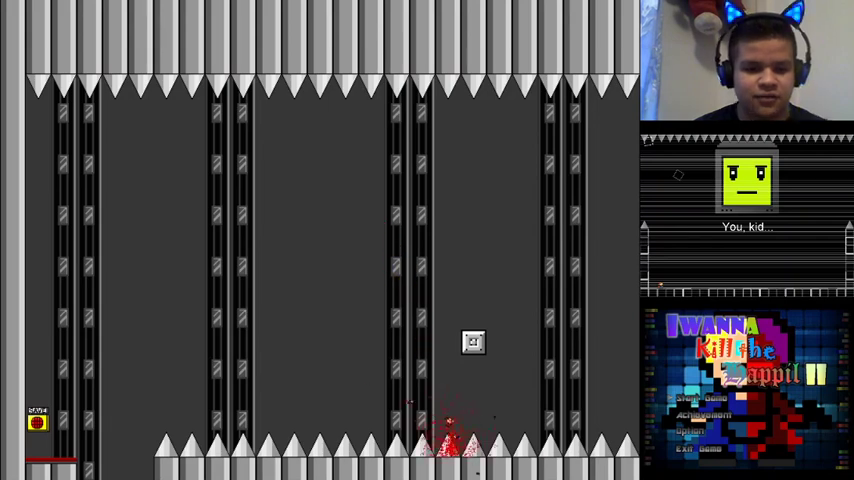
Restart, follow the block down to the floor and ride it right, then jump off
{"action": "key", "text": "r"}
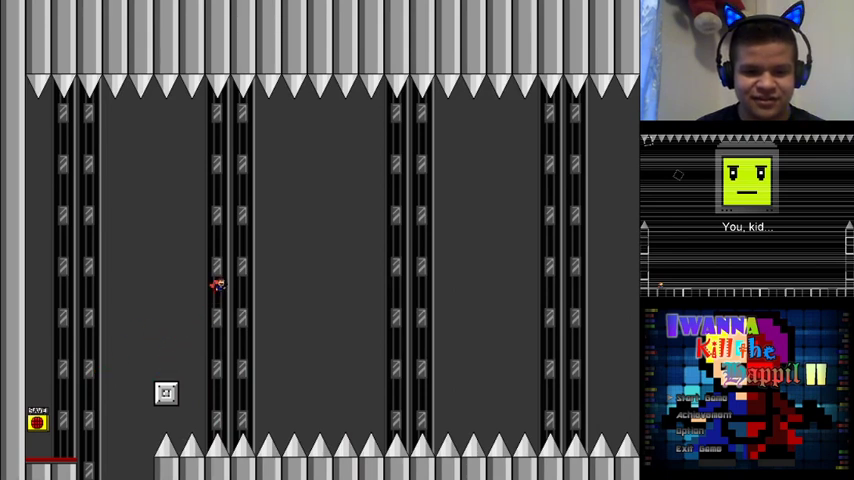
{"action": "key", "text": "Right"}
{"action": "key", "text": "shift"}
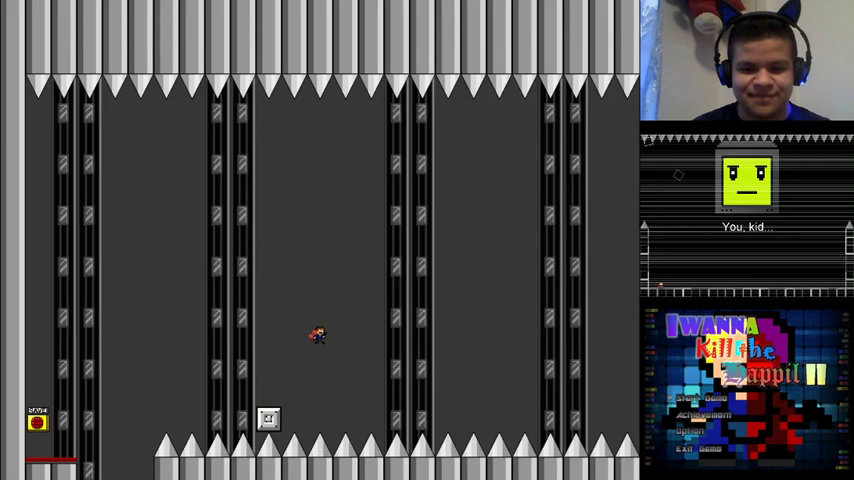
{"action": "key", "text": "Right"}
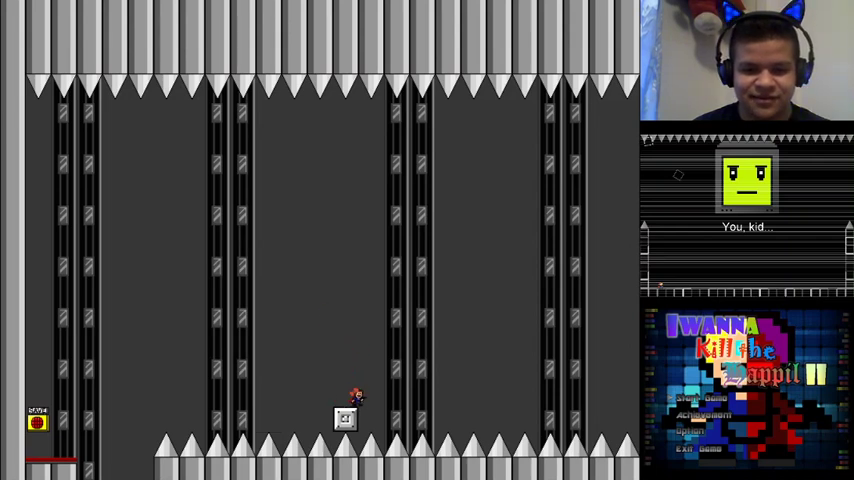
{"action": "key", "text": "Right"}
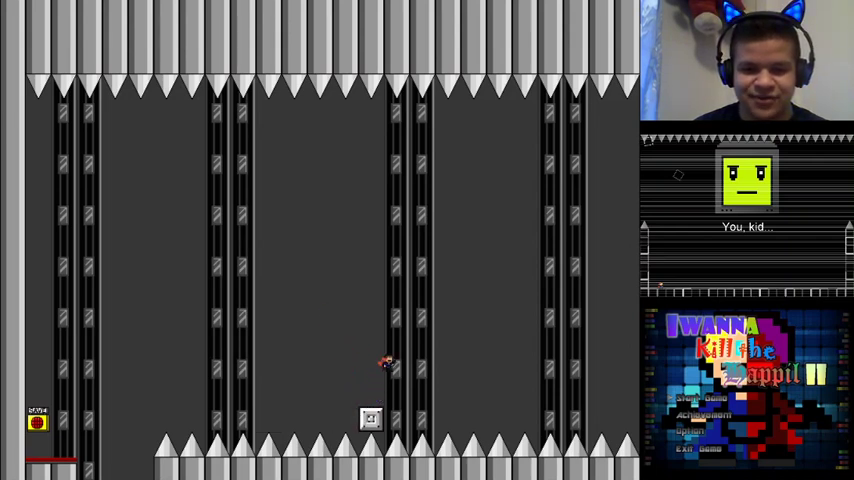
{"action": "key", "text": "Right"}
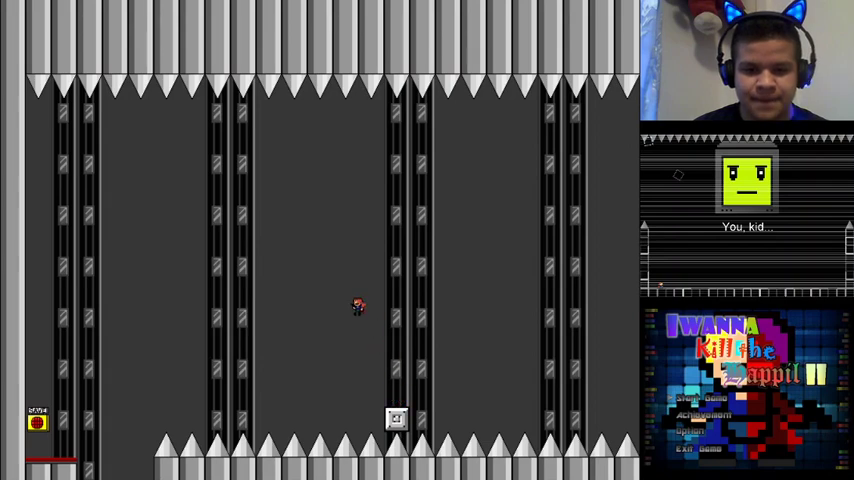
{"action": "key", "text": "Left"}
Restart and ride the block up toward the pillar, hopping onto blocks further right
{"action": "key", "text": "r"}
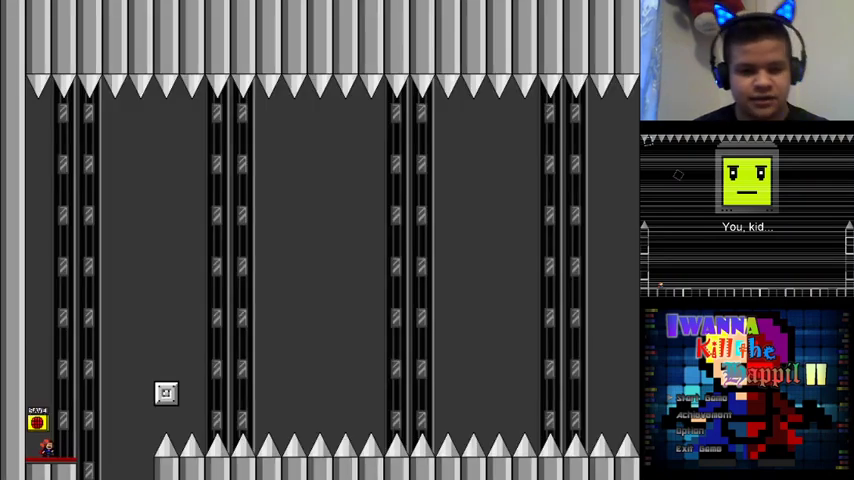
{"action": "key", "text": "shift"}
{"action": "key", "text": "Right"}
{"action": "key", "text": "Left"}
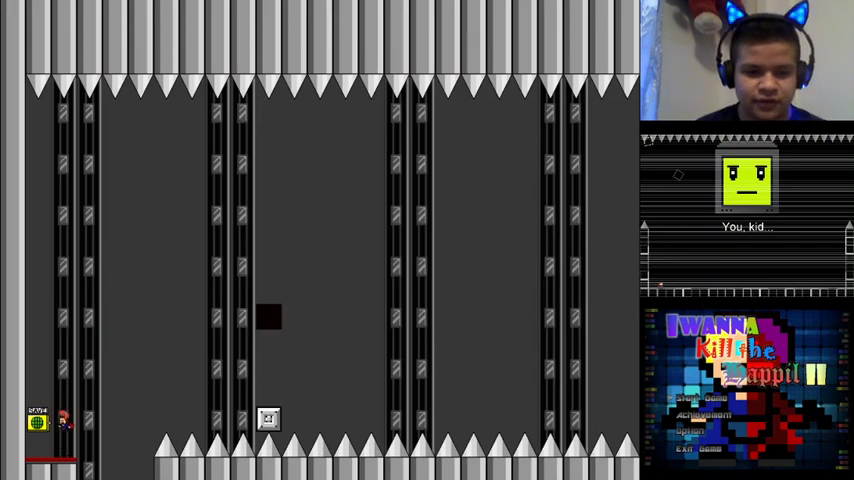
{"action": "key", "text": "shift"}
{"action": "key", "text": "Right"}
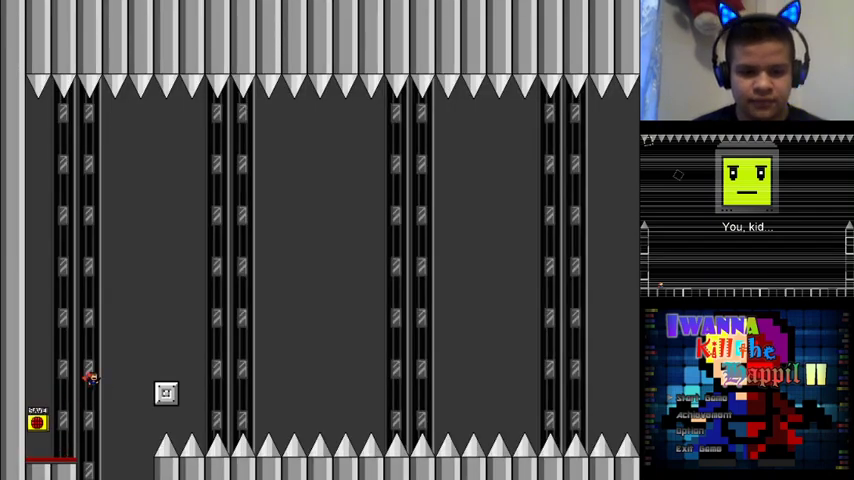
{"action": "key", "text": "Right"}
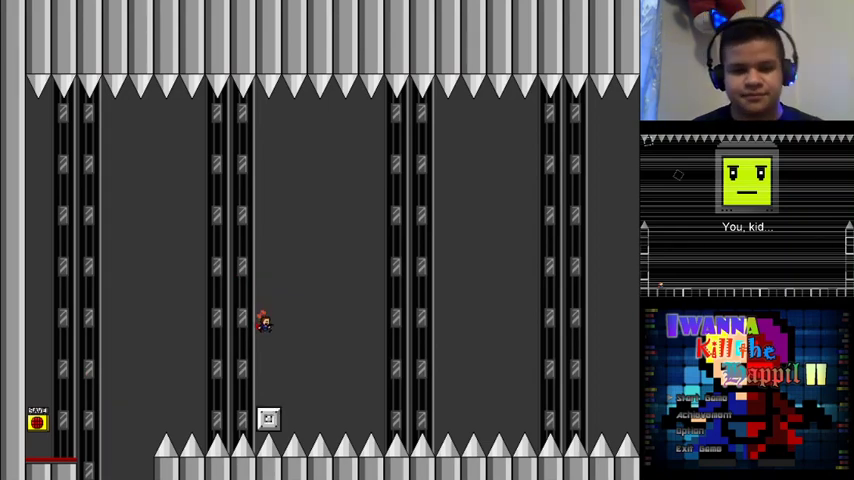
{"action": "key", "text": "shift"}
{"action": "key", "text": "Right"}
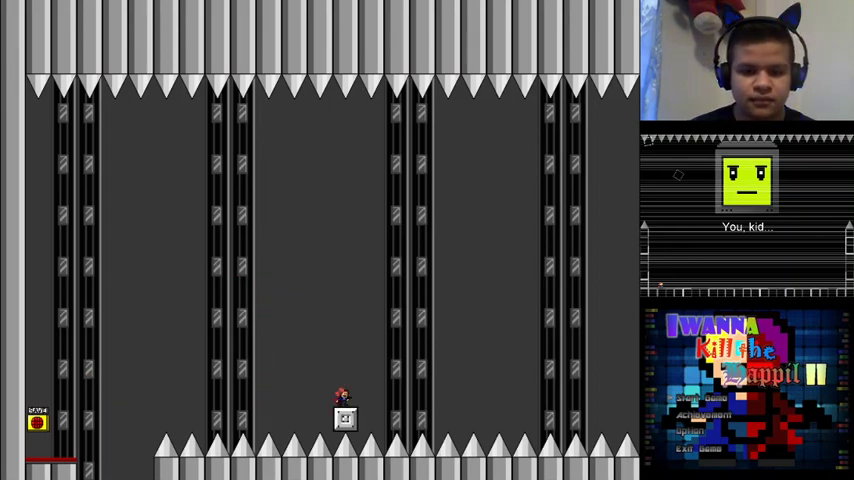
{"action": "key", "text": "Right"}
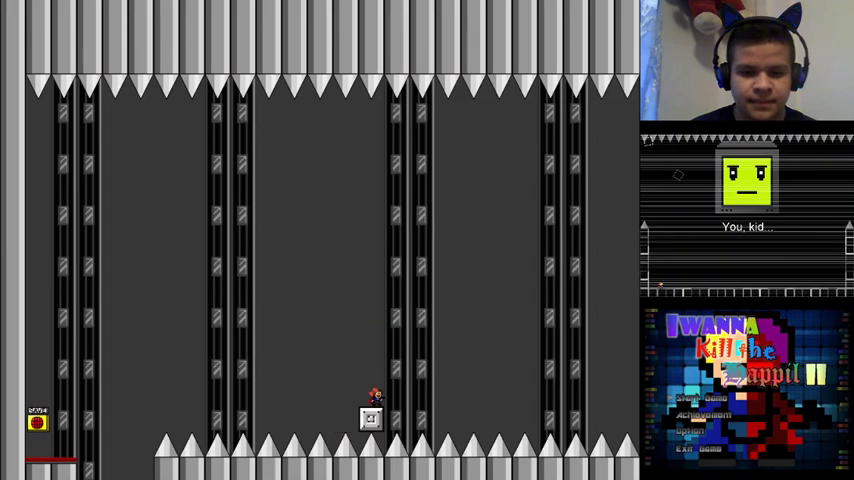
{"action": "key", "text": "Right"}
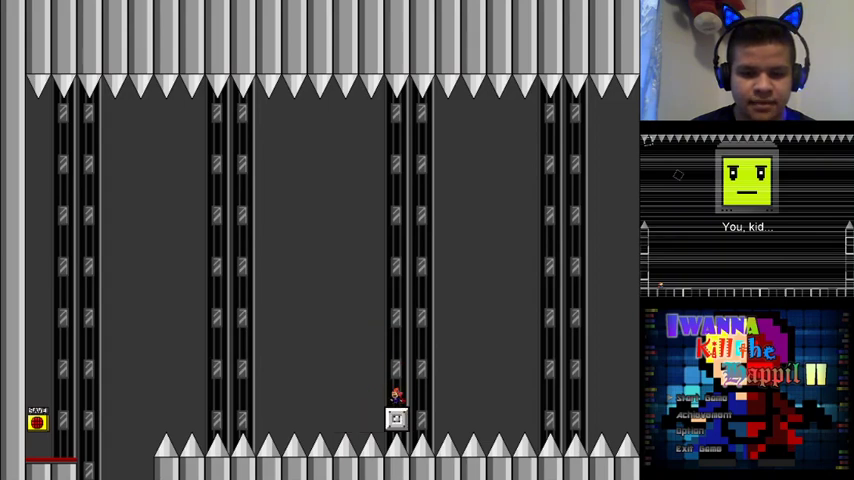
Hop between blocks up to the right wall and leap past the right edge
{"action": "key", "text": "shift"}
{"action": "key", "text": "Left"}
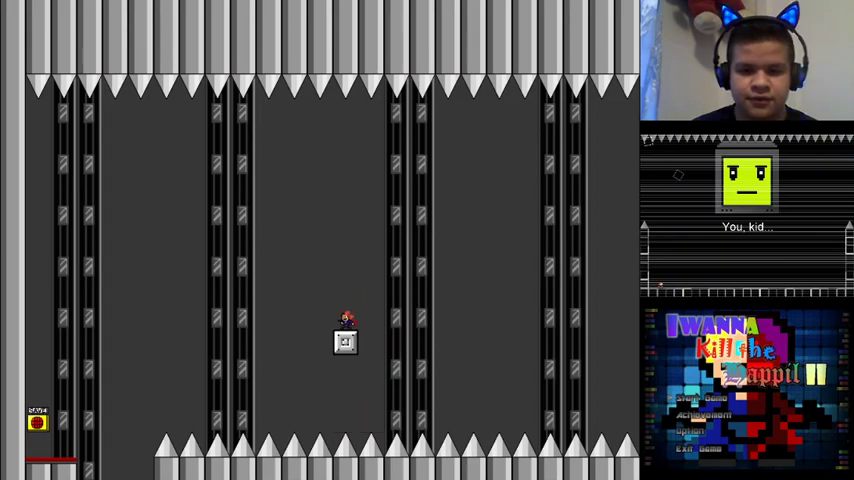
{"action": "key", "text": "shift"}
{"action": "key", "text": "Right"}
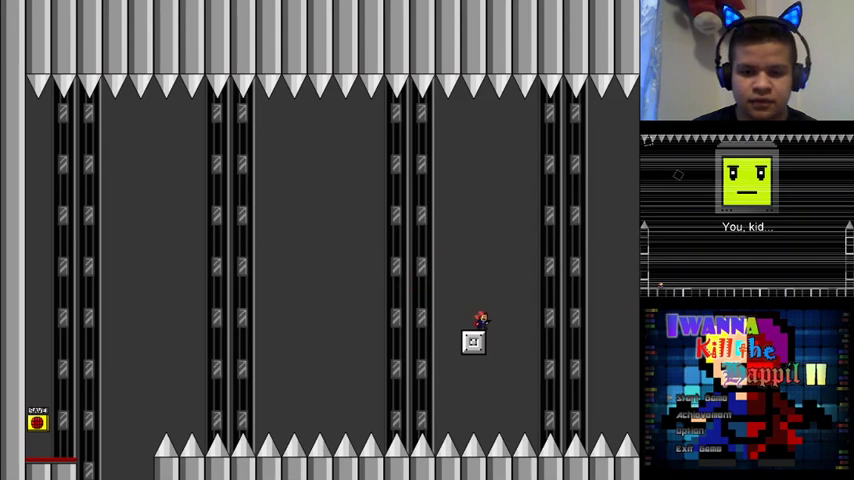
{"action": "key", "text": "shift"}
{"action": "key", "text": "Left"}
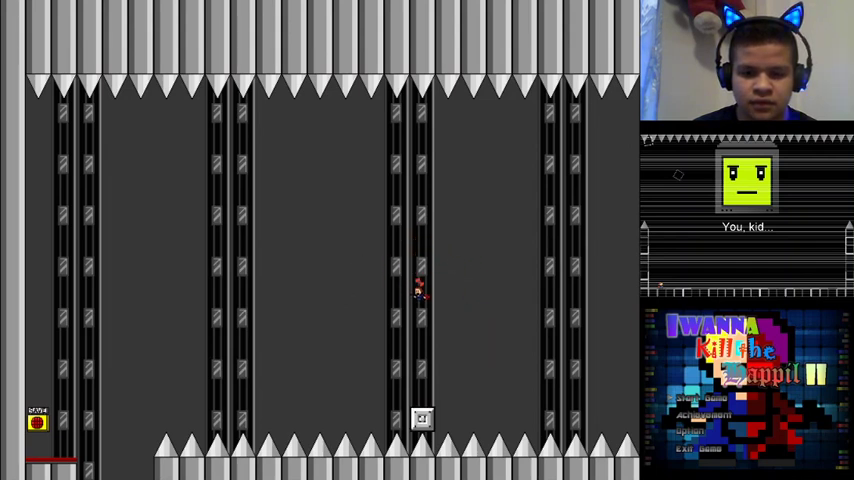
{"action": "key", "text": "shift"}
{"action": "key", "text": "Right"}
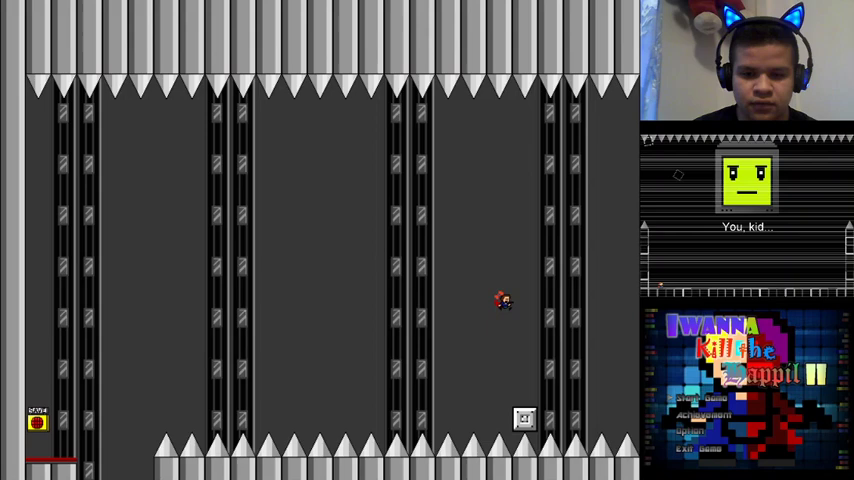
{"action": "key", "text": "shift"}
{"action": "key", "text": "Right"}
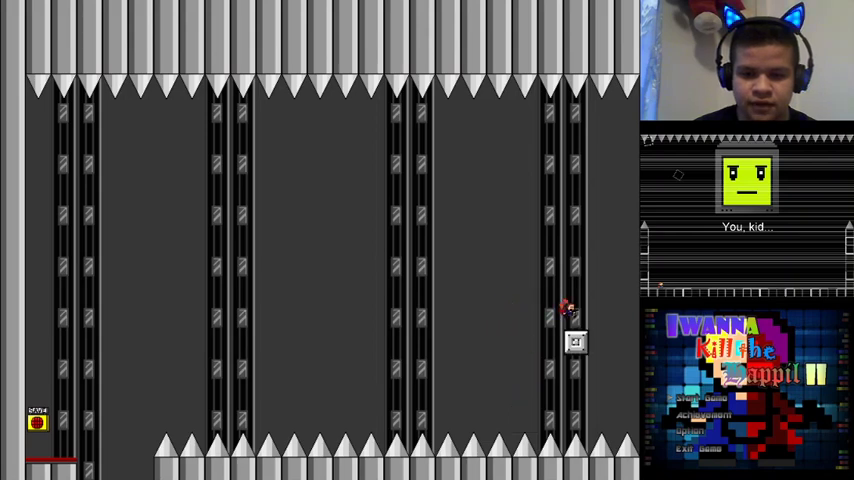
{"action": "key", "text": "shift"}
{"action": "key", "text": "Right"}
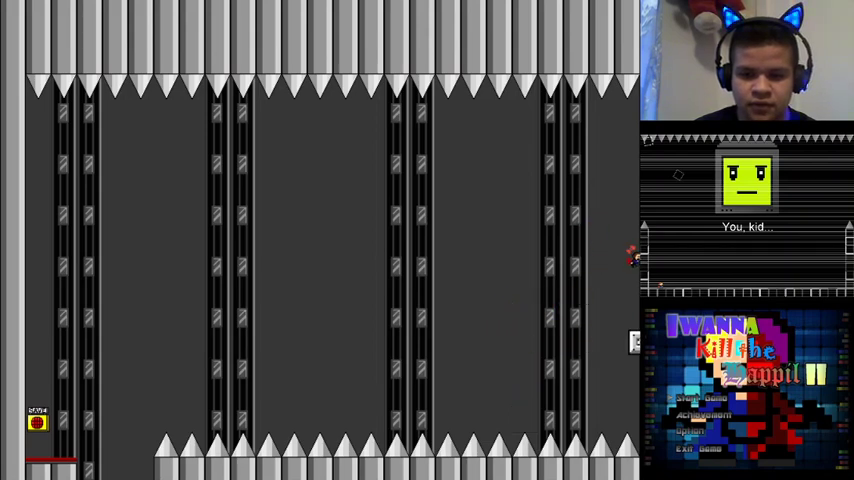
Enter the second pillar room and climb the appearing blocks on the left
{"action": "key", "text": "shift"}
{"action": "key", "text": "Right"}
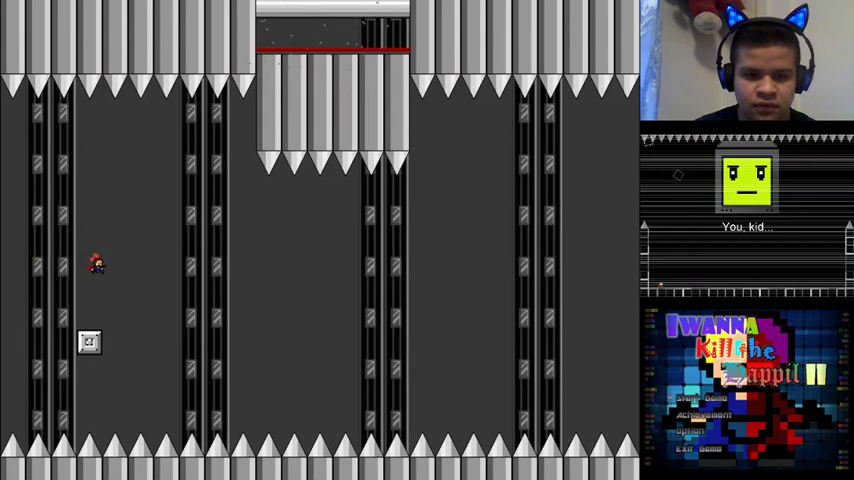
{"action": "key", "text": "shift"}
{"action": "key", "text": "shift"}
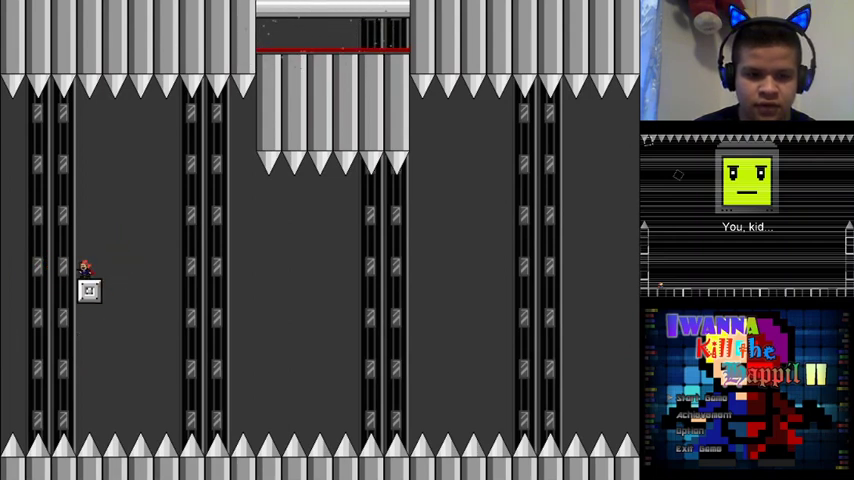
{"action": "key", "text": "shift"}
{"action": "key", "text": "shift"}
{"action": "key", "text": "shift"}
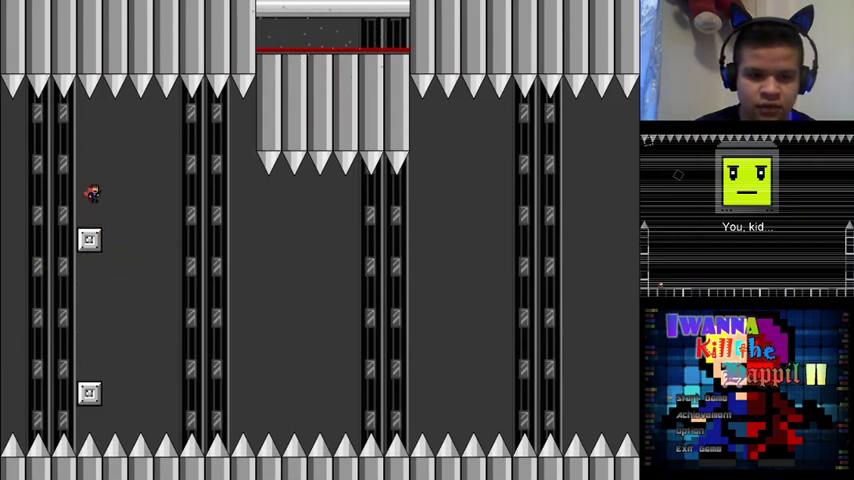
{"action": "key", "text": "shift"}
{"action": "key", "text": "Right"}
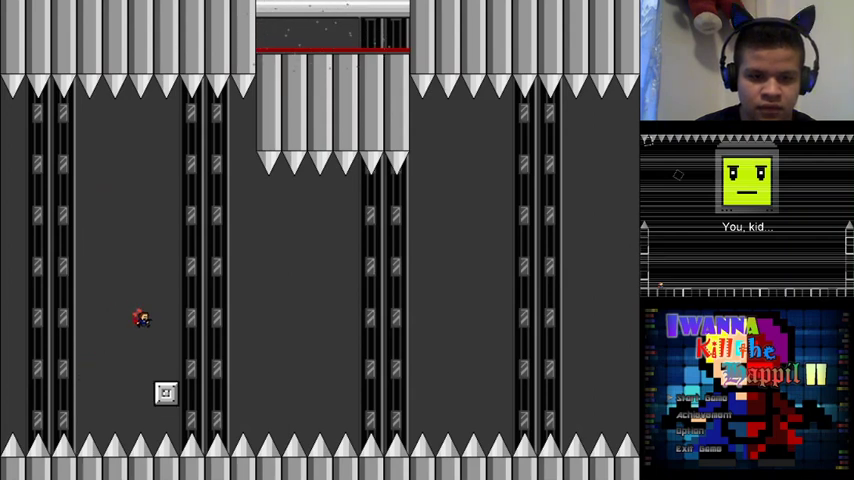
{"action": "key", "text": "shift"}
{"action": "key", "text": "shift"}
{"action": "key", "text": "shift"}
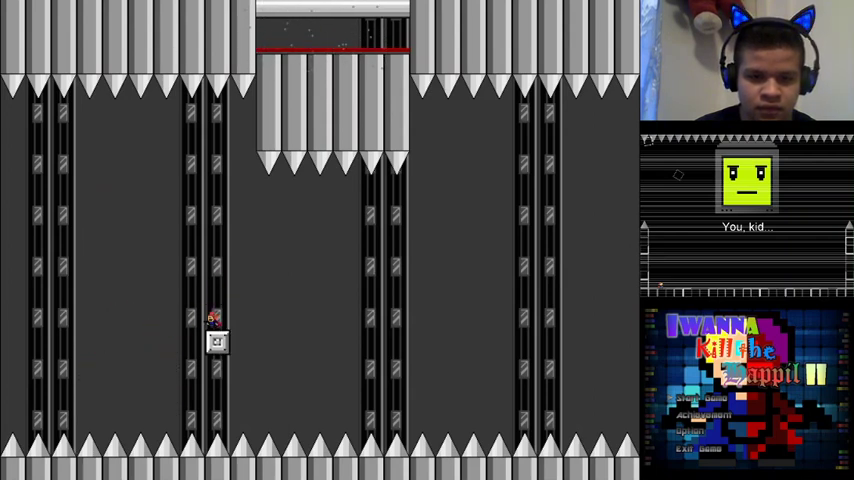
{"action": "key", "text": "shift"}
Jump rightward onto the higher, stacked blocks
{"action": "key", "text": "shift"}
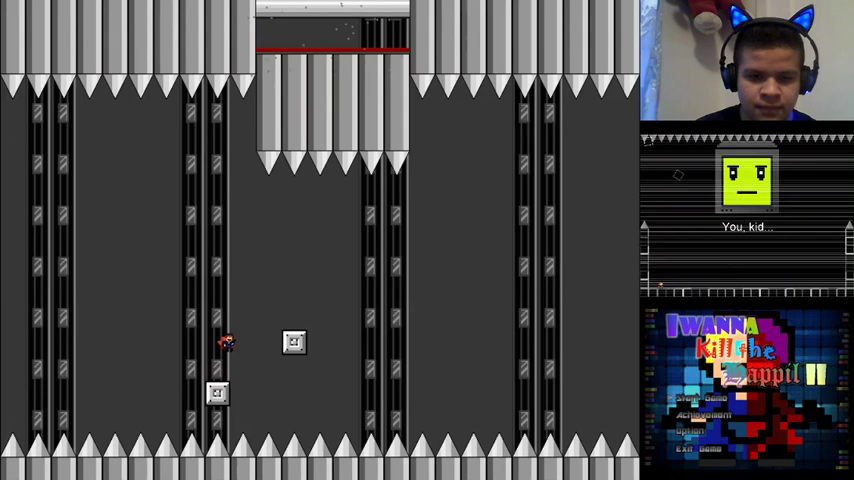
{"action": "key", "text": "Right"}
{"action": "key", "text": "shift"}
{"action": "key", "text": "shift"}
{"action": "key", "text": "Right"}
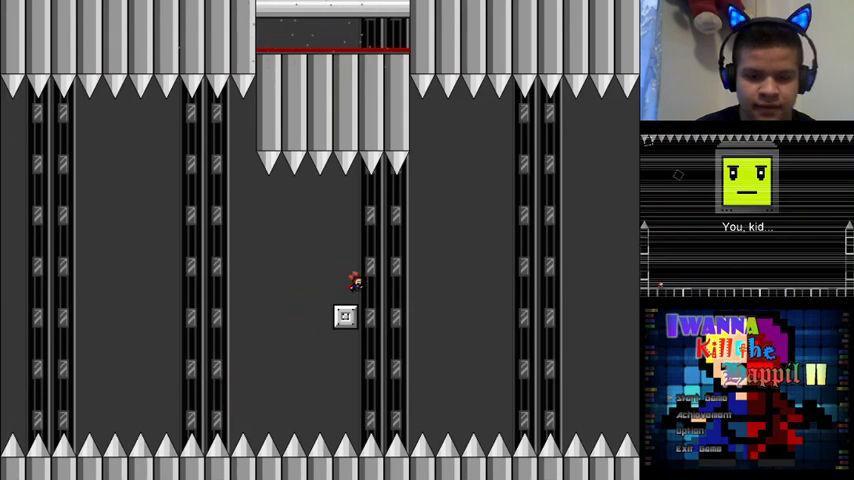
{"action": "key", "text": "shift"}
{"action": "key", "text": "Right"}
{"action": "key", "text": "shift"}
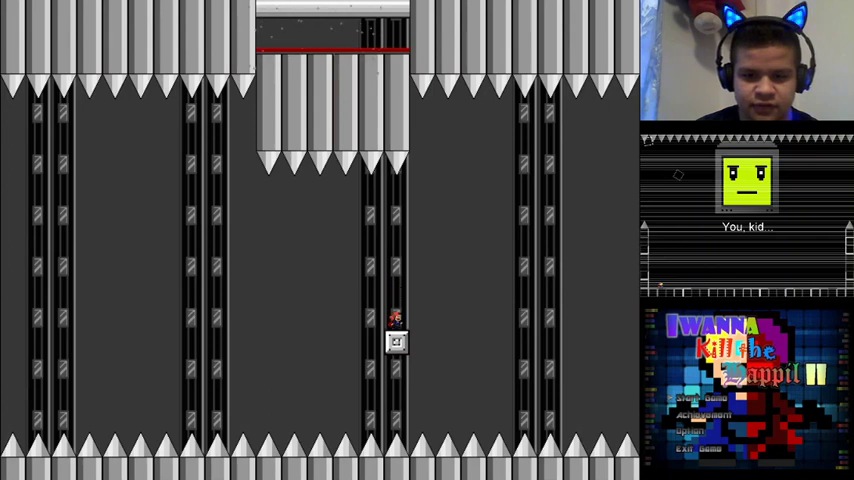
Climb toward the right wall, then drop for the low blocks and miss onto the spikes
{"action": "key", "text": "shift"}
{"action": "key", "text": "Right"}
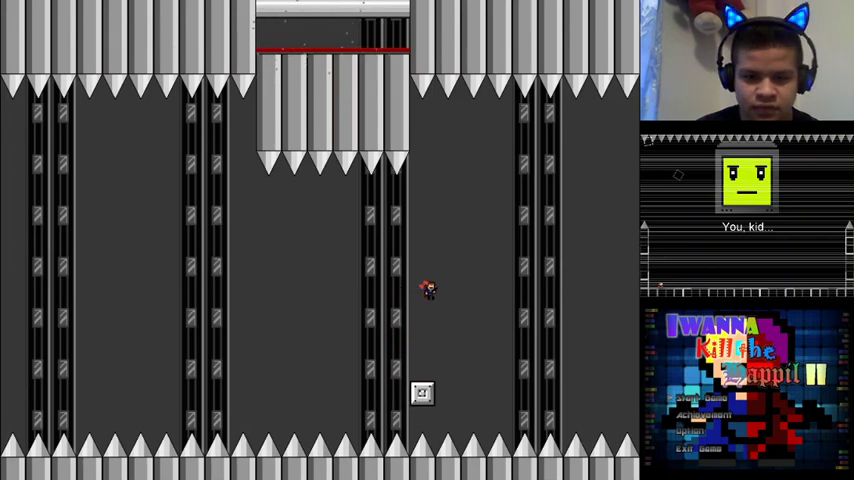
{"action": "key", "text": "shift"}
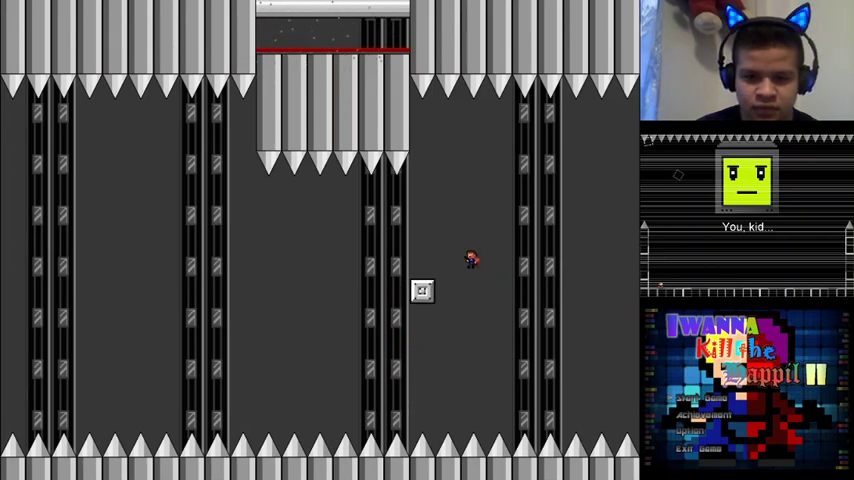
{"action": "key", "text": "shift"}
{"action": "key", "text": "Right"}
{"action": "key", "text": "shift"}
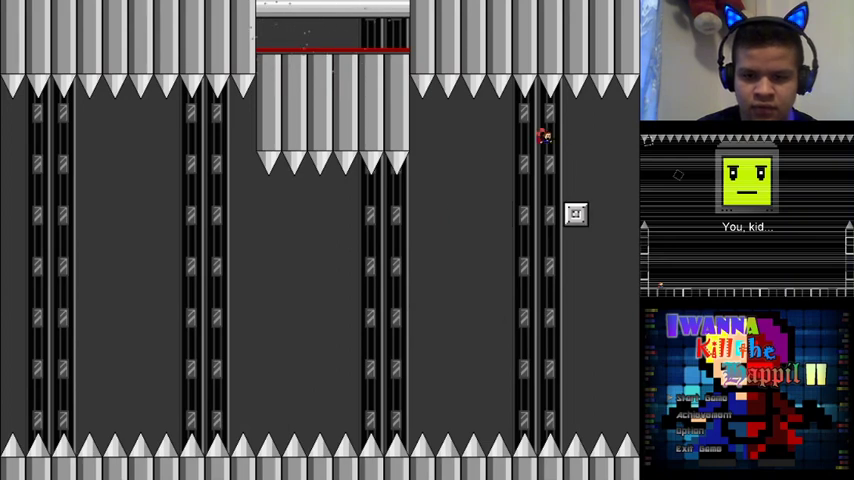
{"action": "key", "text": "Left"}
{"action": "key", "text": "shift"}
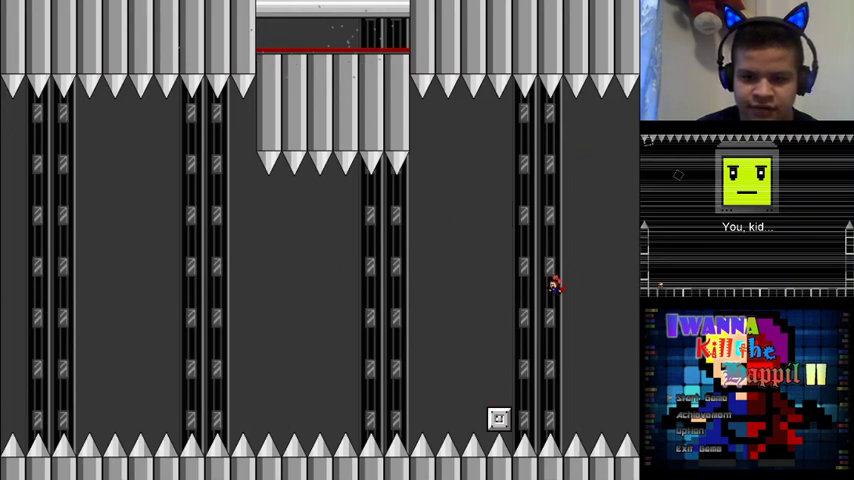
{"action": "key", "text": "Right"}
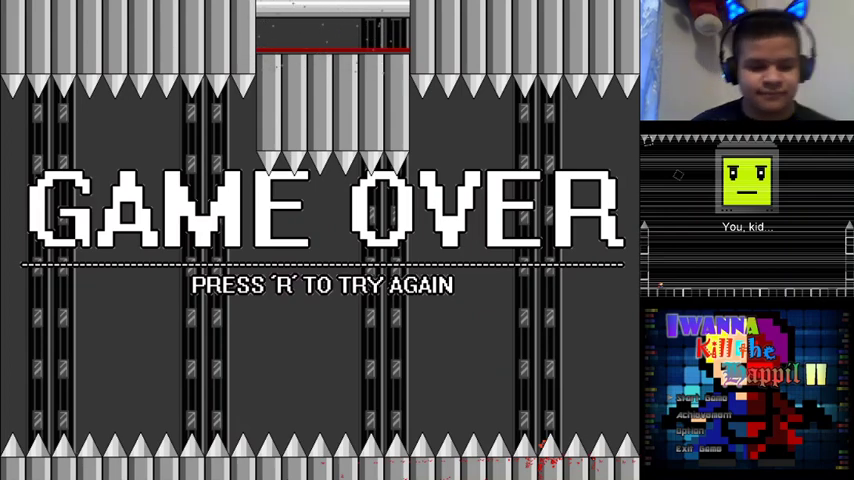
Restart after Game Over and jump up and right from the start, dying again
{"action": "key", "text": "r"}
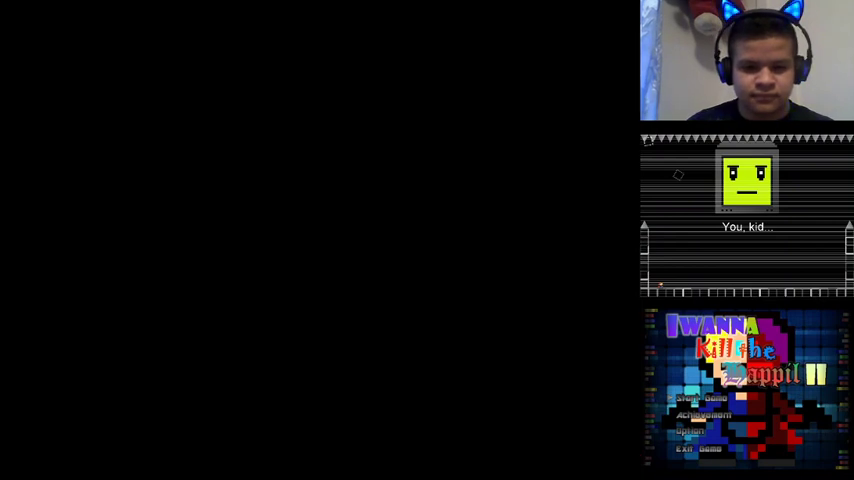
{"action": "key", "text": "shift"}
{"action": "key", "text": "Right"}
{"action": "key", "text": "shift"}
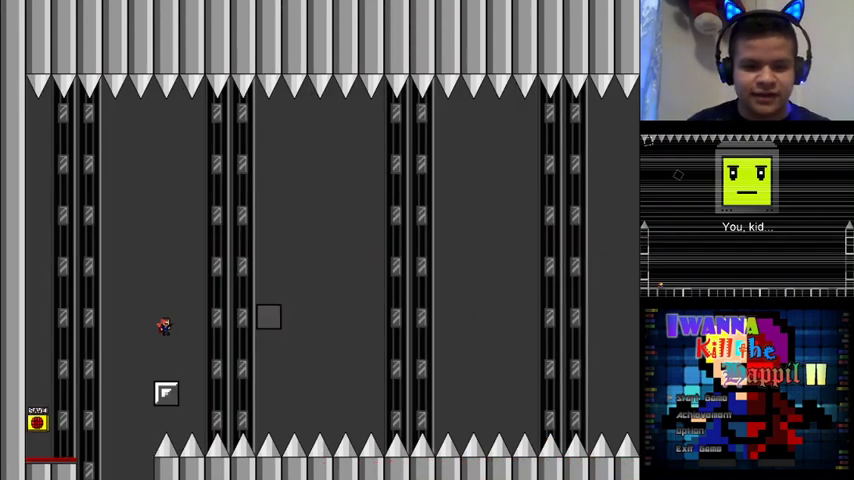
Restart the room and hop onto the moving box as it drops
{"action": "key", "text": "r"}
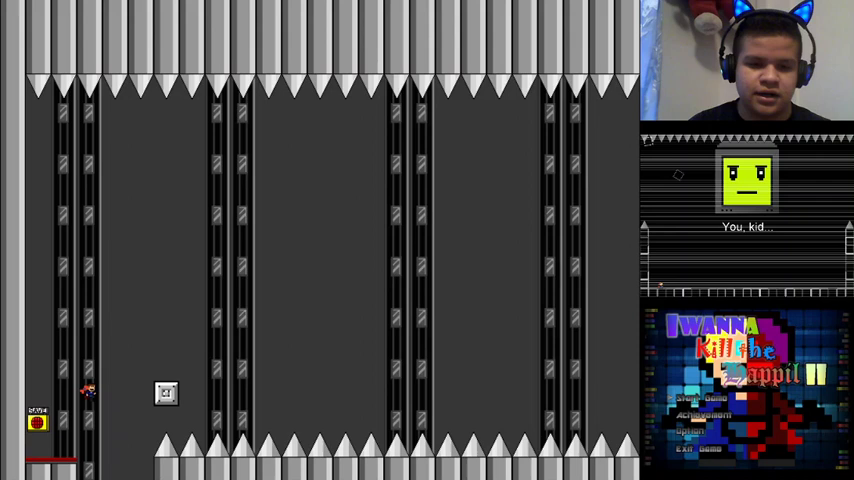
{"action": "key", "text": "Right"}
{"action": "key", "text": "shift"}
{"action": "key", "text": "Right"}
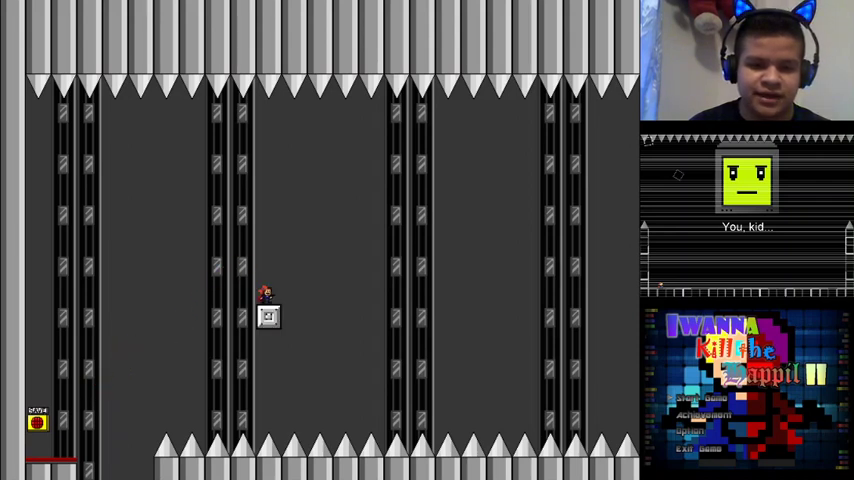
{"action": "key", "text": "shift"}
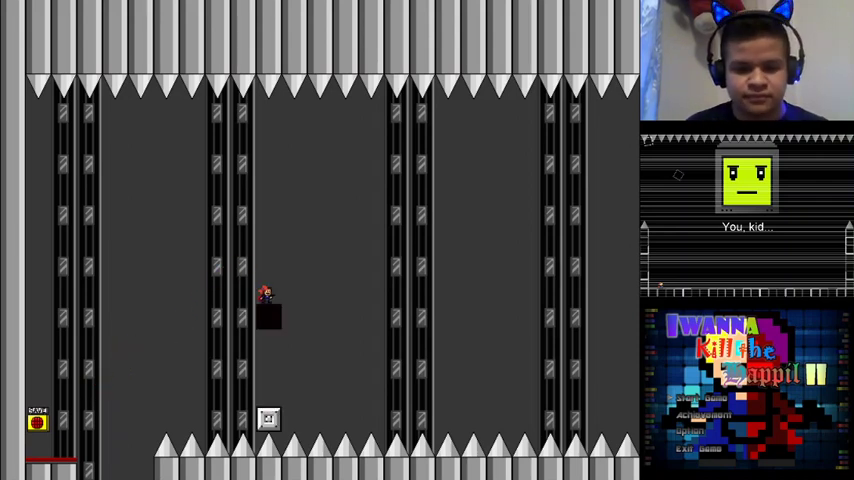
{"action": "key", "text": "shift"}
{"action": "key", "text": "Right"}
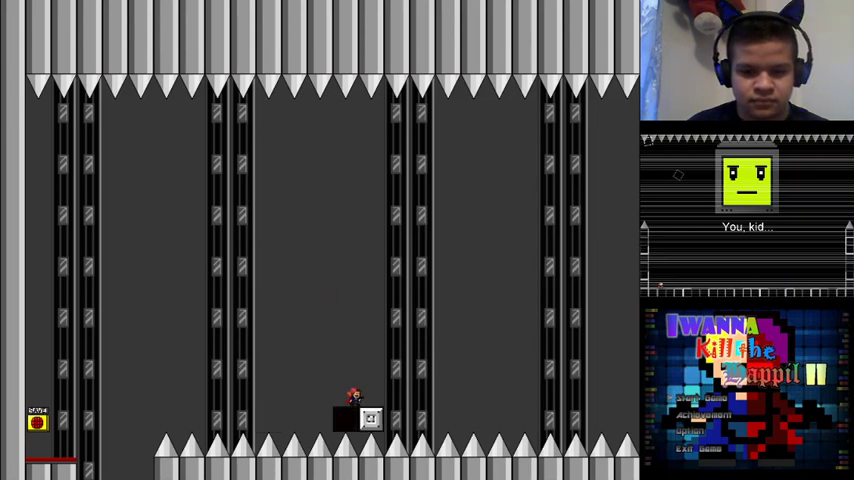
Ride the block over the floor spikes between pillars toward the last pillar
{"action": "key", "text": "Right"}
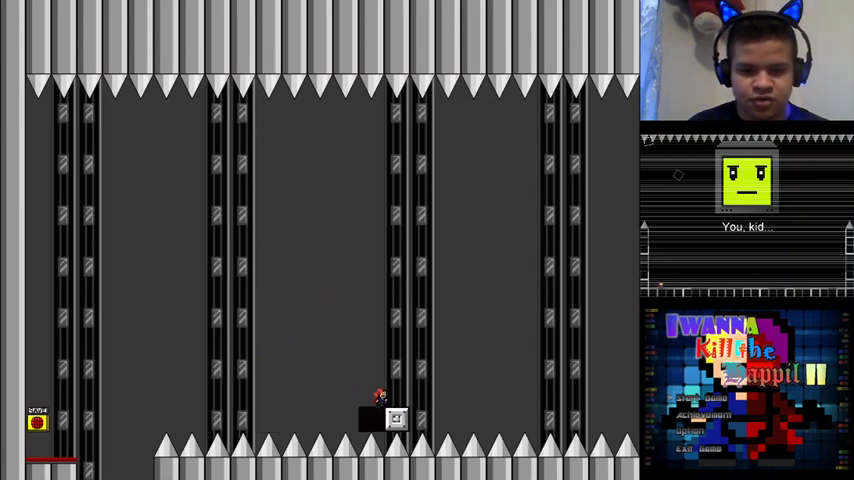
{"action": "key", "text": "Right"}
{"action": "key", "text": "Left"}
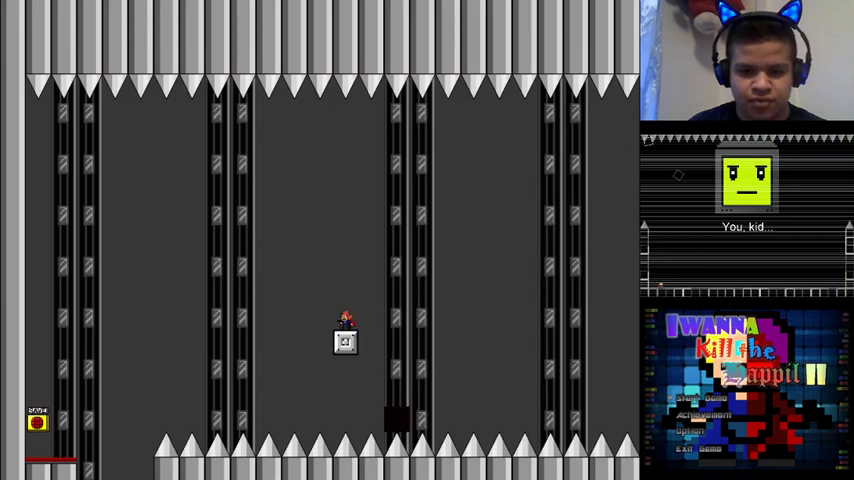
{"action": "key", "text": "Right"}
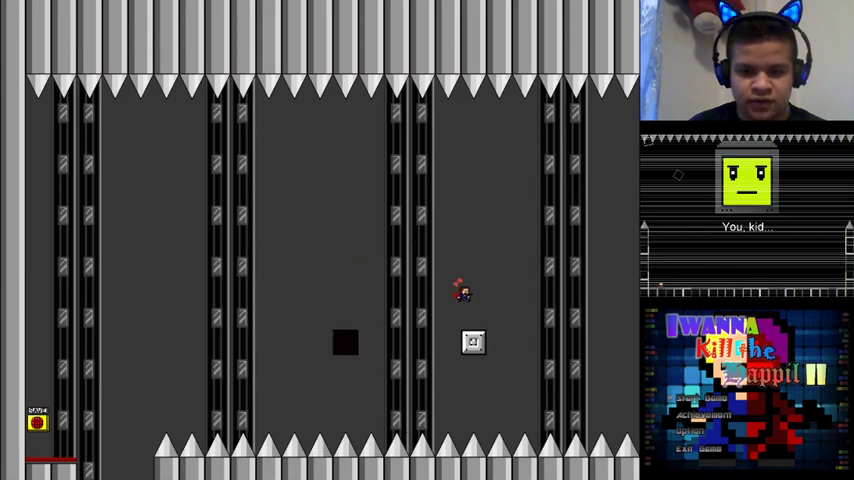
{"action": "key", "text": "Left"}
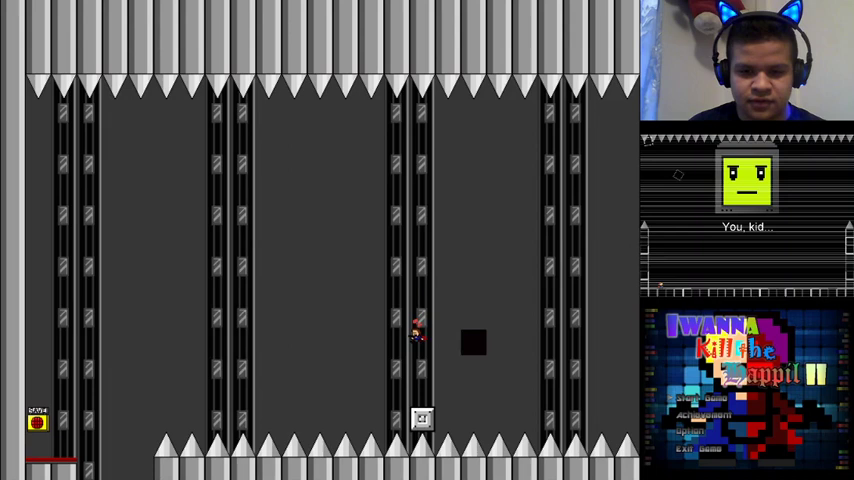
{"action": "key", "text": "Right"}
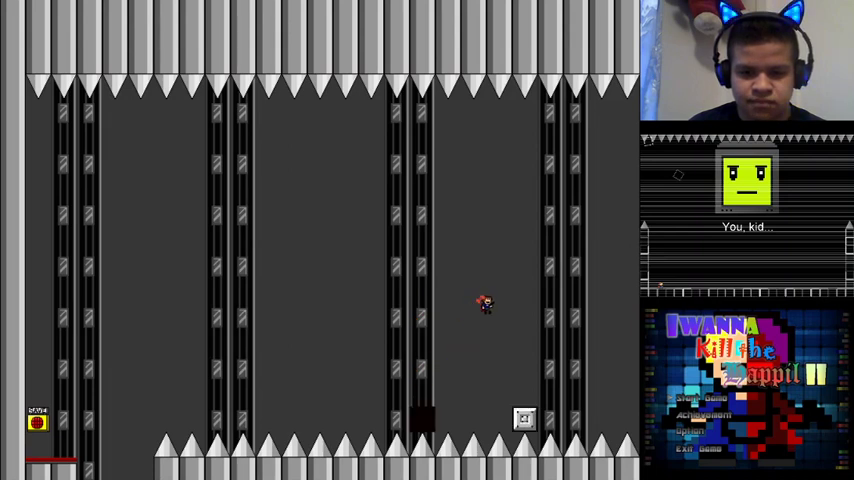
{"action": "key", "text": "Right"}
{"action": "key", "text": "shift"}
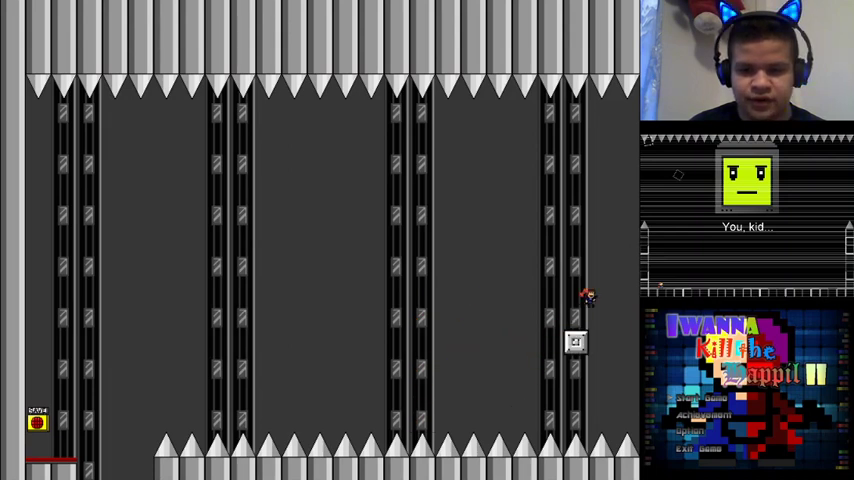
Enter the hanging-spike room and ride the block up the first and second columns
{"action": "key", "text": "Right"}
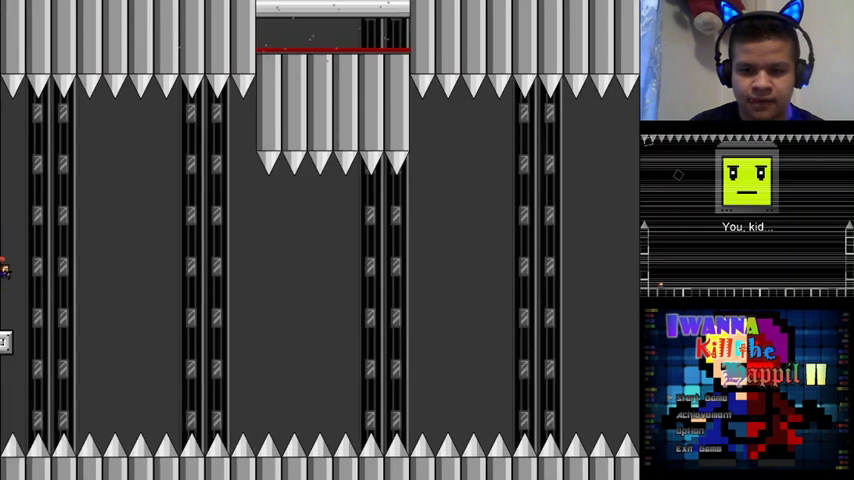
{"action": "key", "text": "Right"}
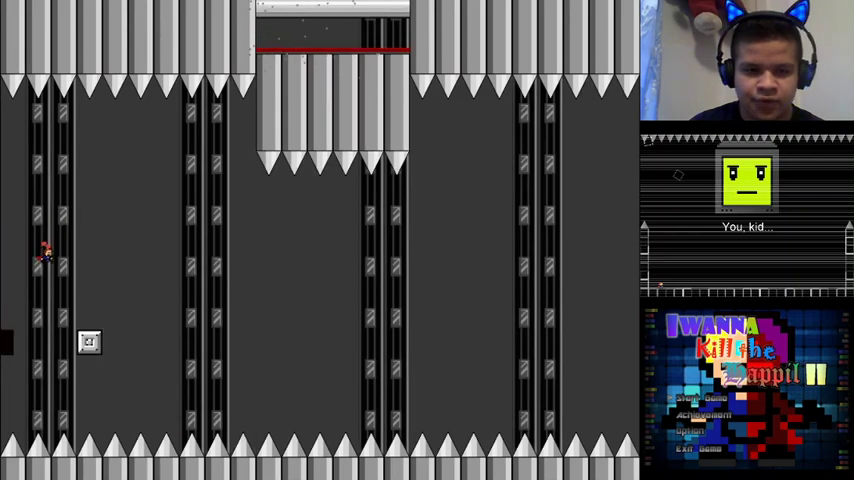
{"action": "key", "text": "shift"}
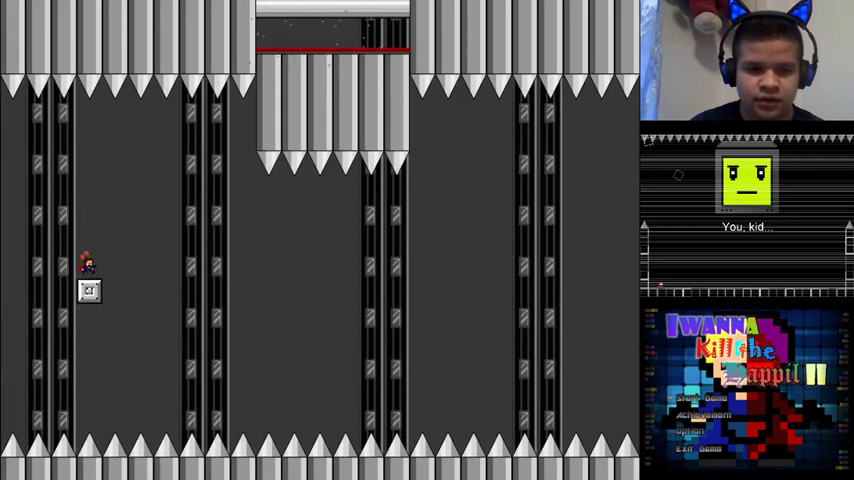
{"action": "key", "text": "shift"}
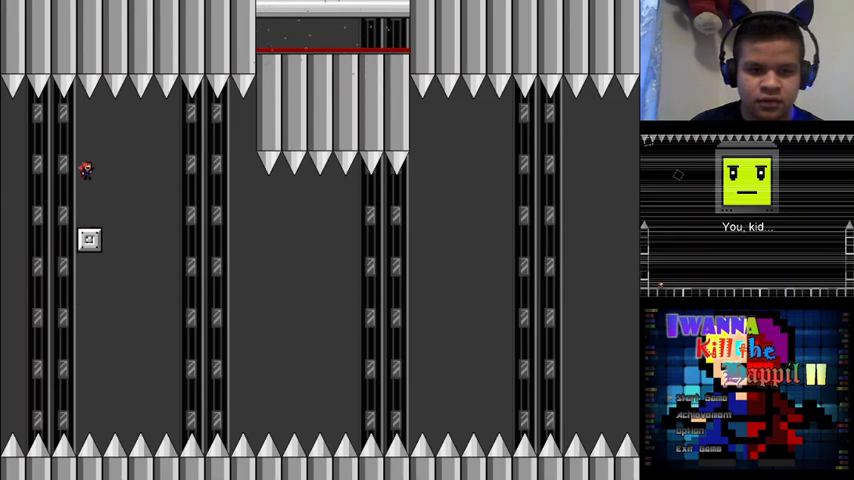
{"action": "key", "text": "Right"}
{"action": "key", "text": "Right"}
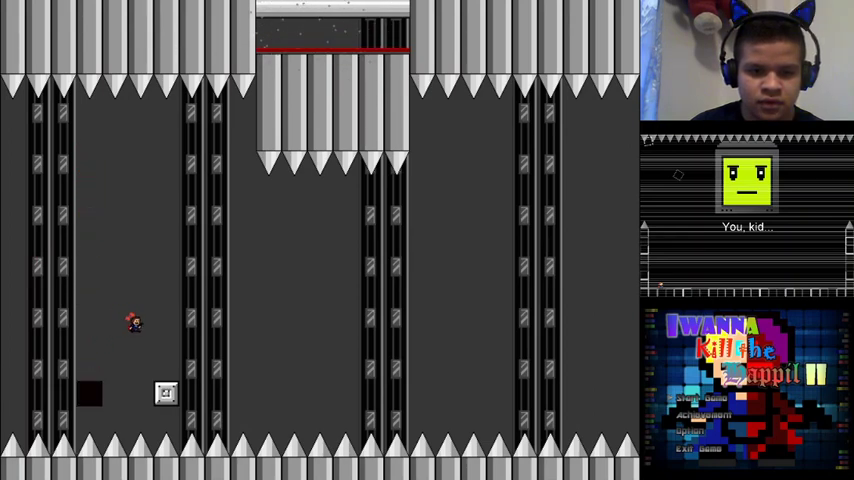
{"action": "key", "text": "shift"}
{"action": "key", "text": "shift"}
{"action": "key", "text": "Right"}
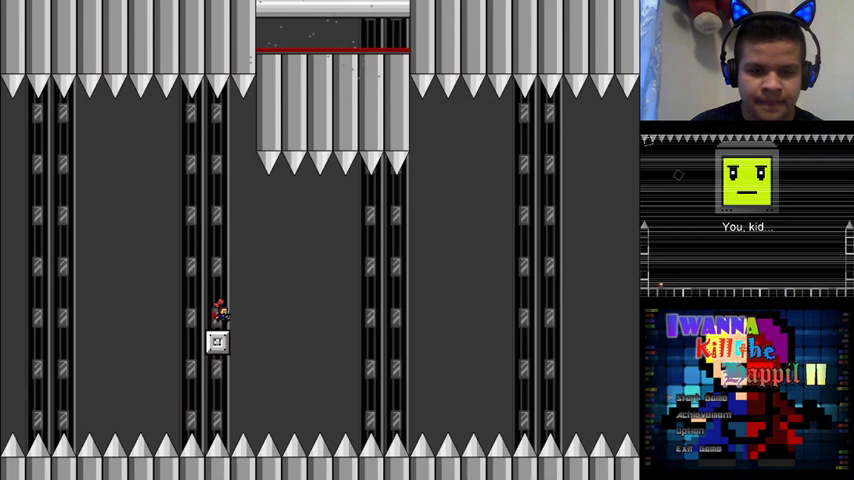
Follow the block through the third and fourth columns beneath the hanging spikes
{"action": "key", "text": "shift"}
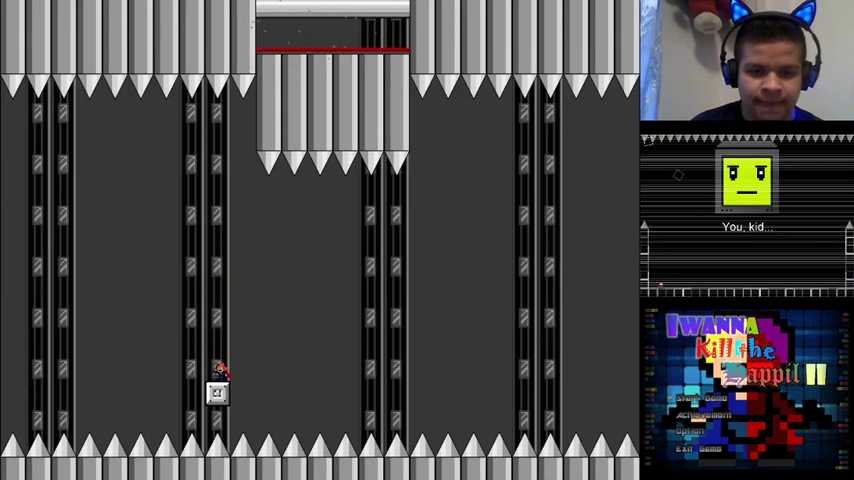
{"action": "key", "text": "Right"}
{"action": "key", "text": "shift"}
{"action": "key", "text": "Right"}
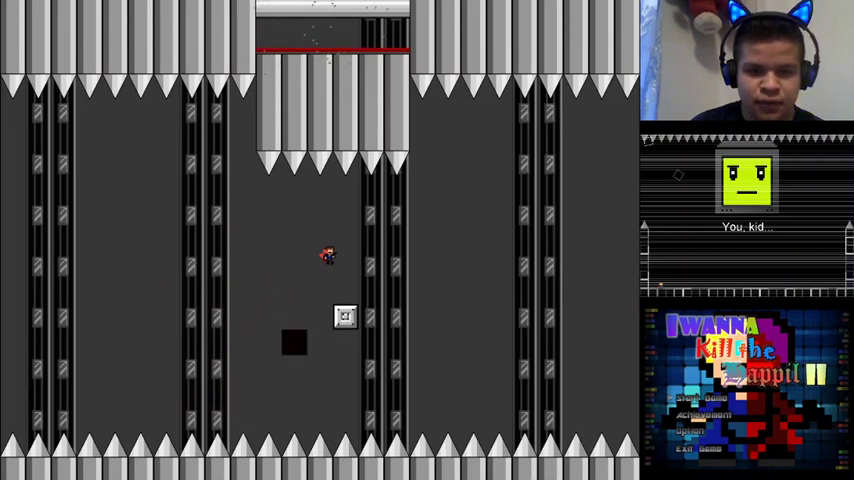
{"action": "key", "text": "shift"}
{"action": "key", "text": "Right"}
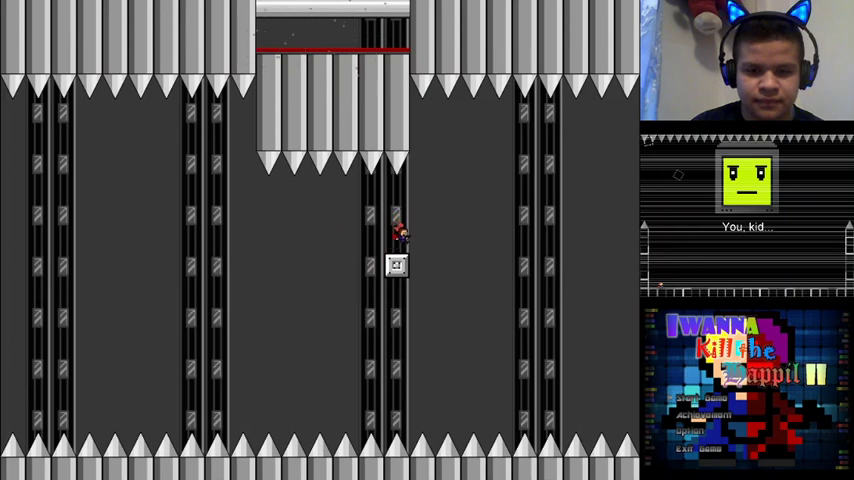
{"action": "key", "text": "shift"}
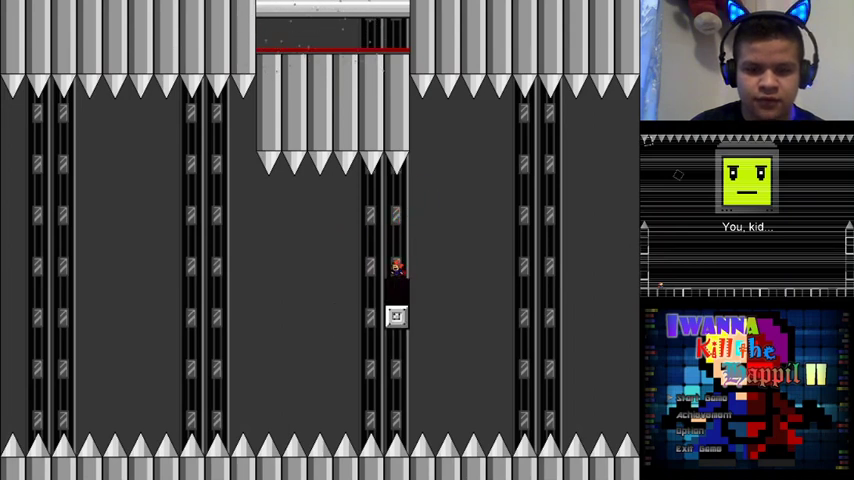
{"action": "key", "text": "shift"}
{"action": "key", "text": "shift"}
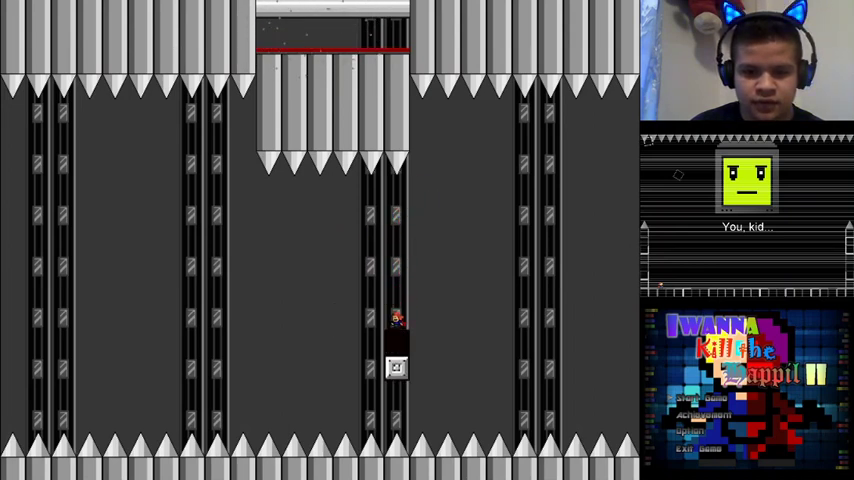
Cross the gap, climb with the block, then ride it down near the floor spikes
{"action": "key", "text": "shift"}
{"action": "key", "text": "Right"}
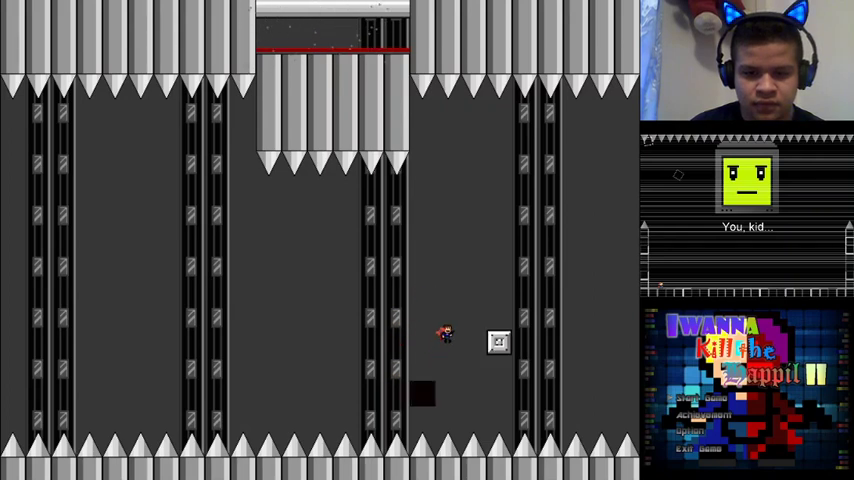
{"action": "key", "text": "shift"}
{"action": "key", "text": "shift"}
{"action": "key", "text": "shift"}
{"action": "key", "text": "shift"}
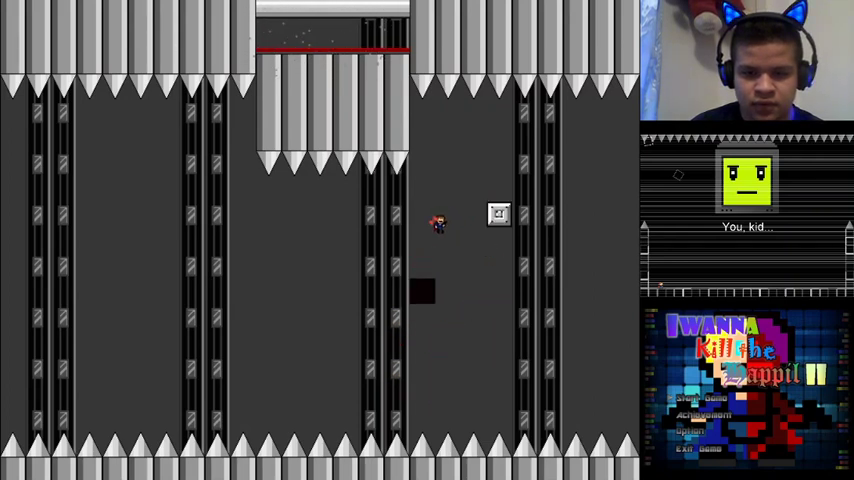
{"action": "key", "text": "shift"}
{"action": "key", "text": "shift"}
{"action": "key", "text": "Right"}
{"action": "key", "text": "shift"}
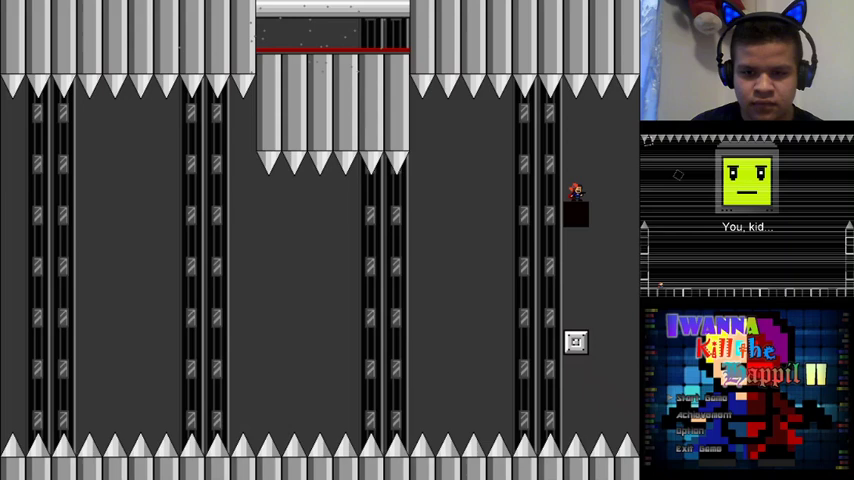
{"action": "key", "text": "Left"}
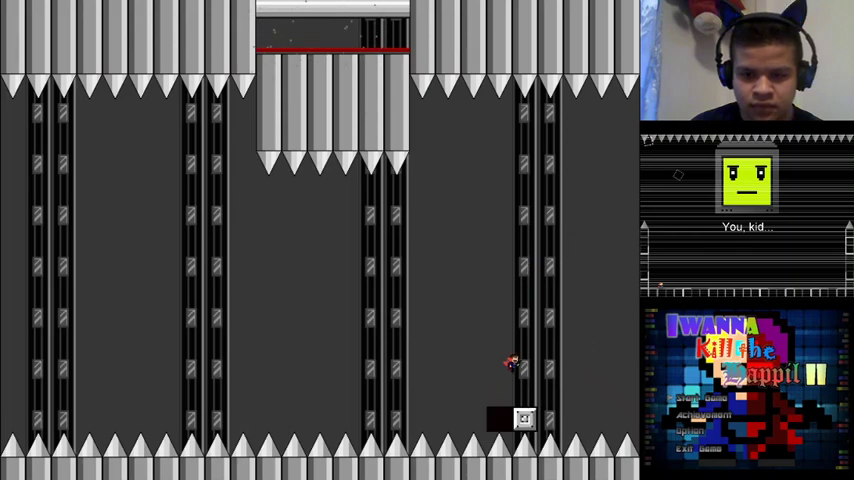
{"action": "key", "text": "shift"}
{"action": "key", "text": "Right"}
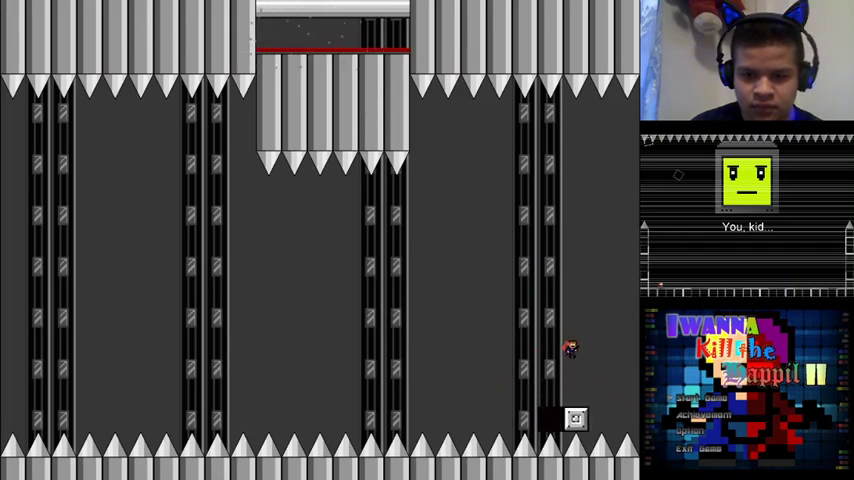
Exit right into the third pillar room and keep jumping after the rising block
{"action": "key", "text": "Right"}
{"action": "key", "text": "shift"}
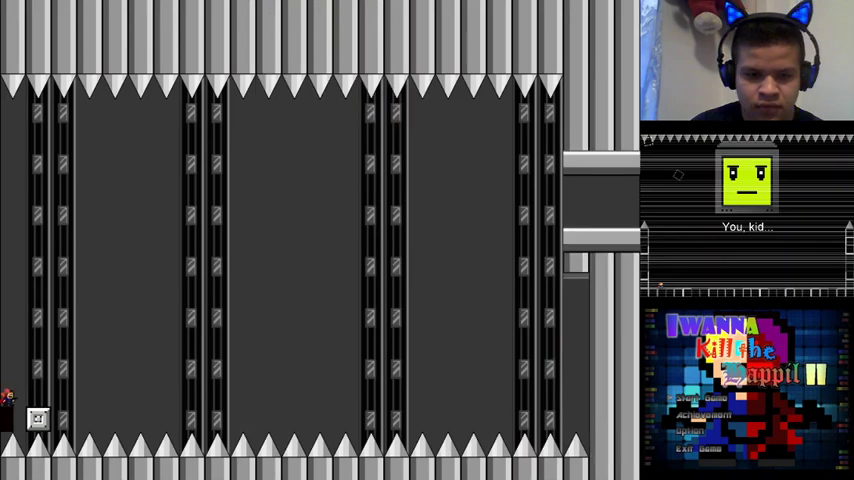
{"action": "key", "text": "Right"}
{"action": "key", "text": "shift"}
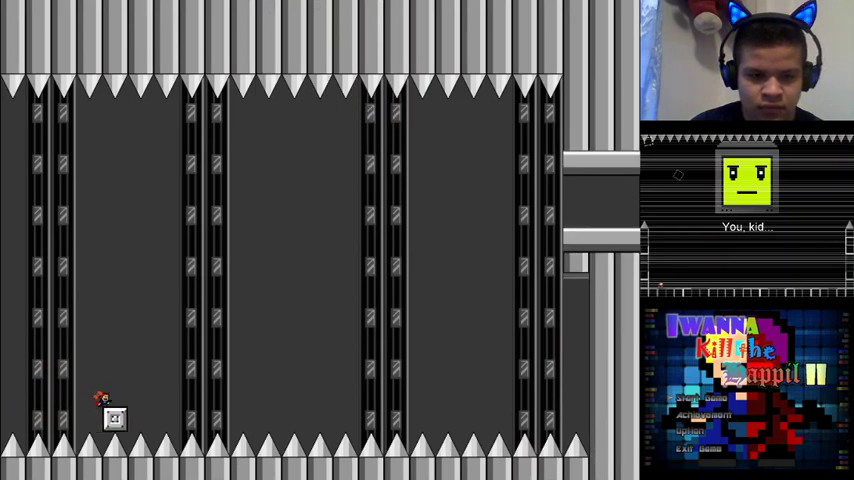
{"action": "key", "text": "Right"}
{"action": "key", "text": "shift"}
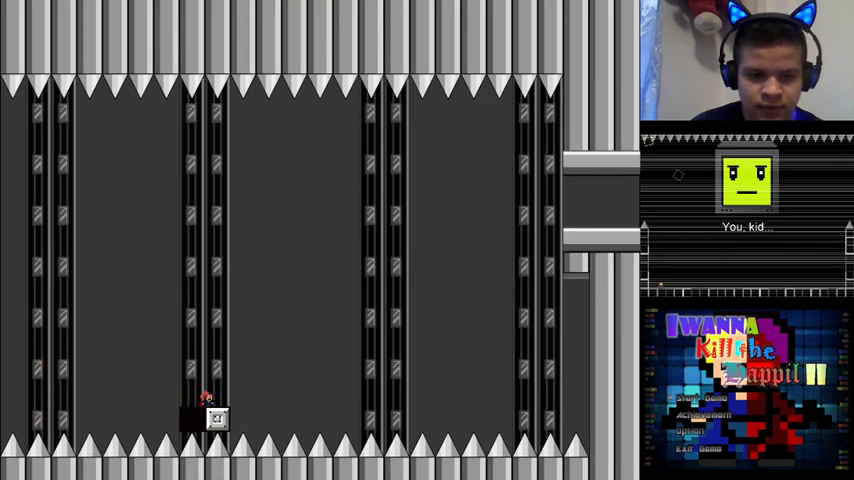
{"action": "key", "text": "Right"}
{"action": "key", "text": "shift"}
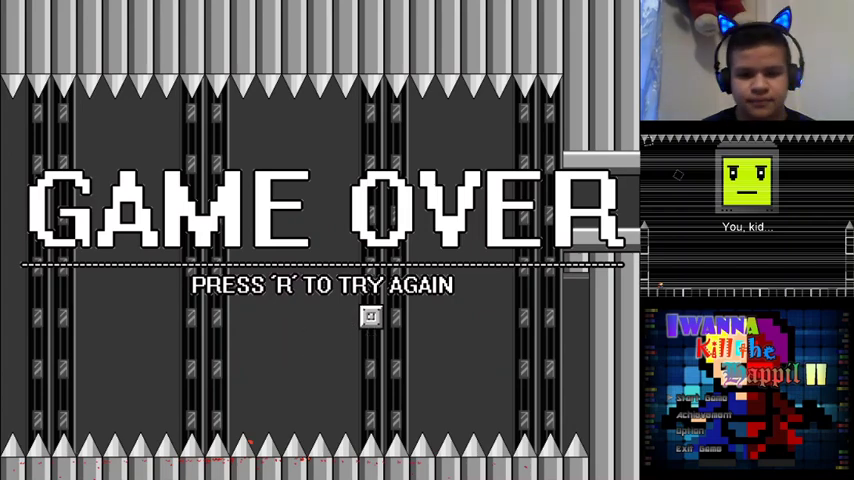
After the Game Over, respawn at the save point with R
{"action": "key", "text": "r"}
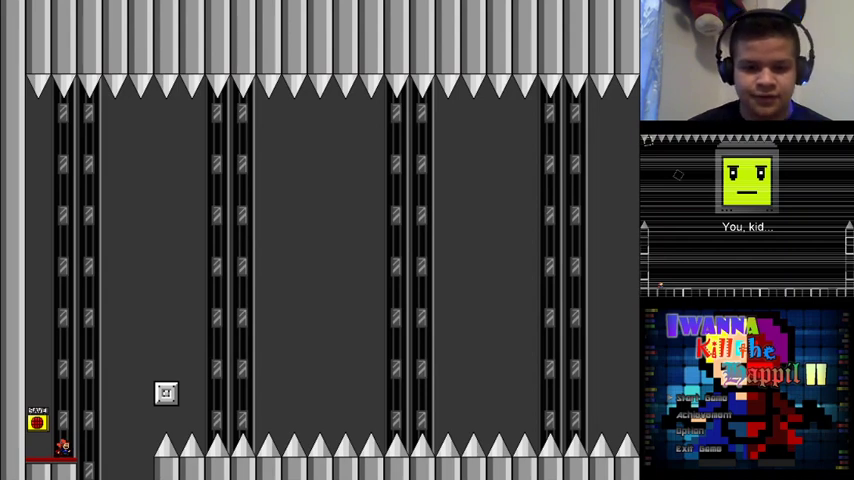
Jump from the start onto the moving block and over the spikes, dying
{"action": "key", "text": "shift"}
{"action": "key", "text": "Right"}
{"action": "key", "text": "shift"}
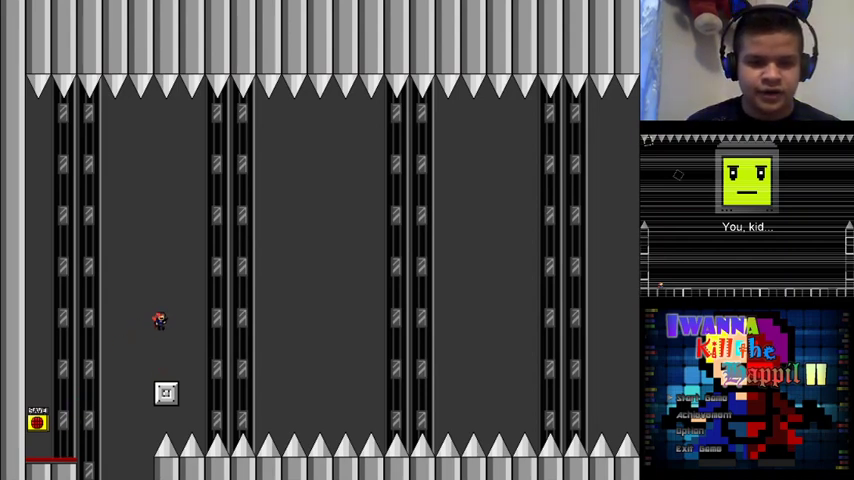
{"action": "key", "text": "Right"}
Respawn at the save point and ride the moving save block rightward
{"action": "key", "text": "r"}
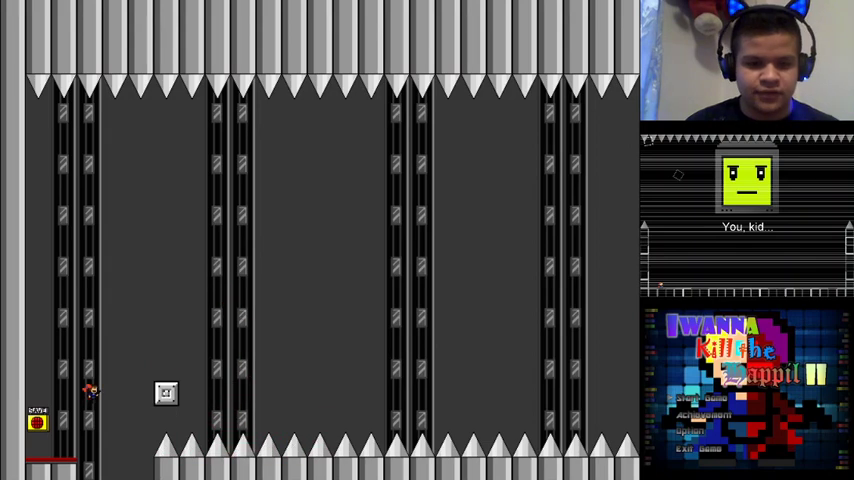
{"action": "key", "text": "shift"}
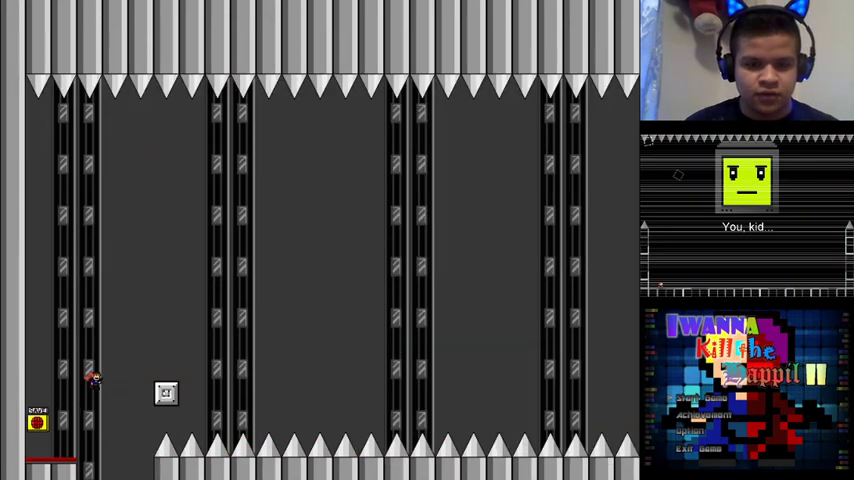
{"action": "key", "text": "Right"}
{"action": "key", "text": "Right"}
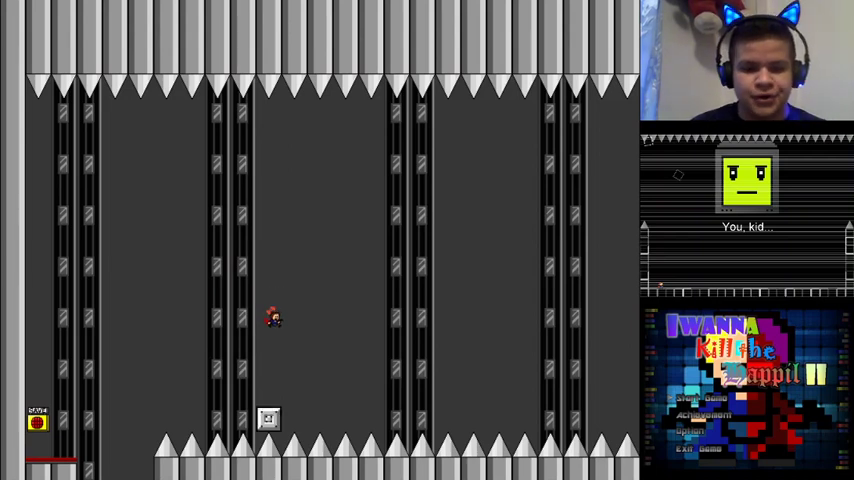
{"action": "key", "text": "Right"}
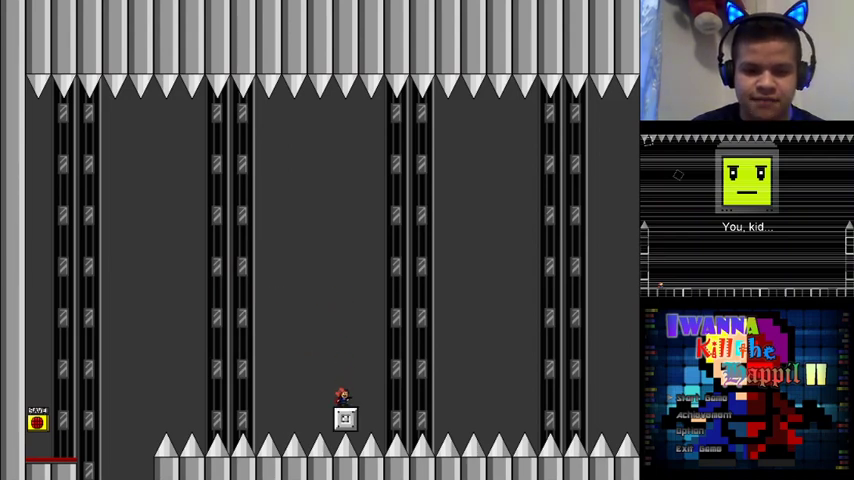
{"action": "key", "text": "Right"}
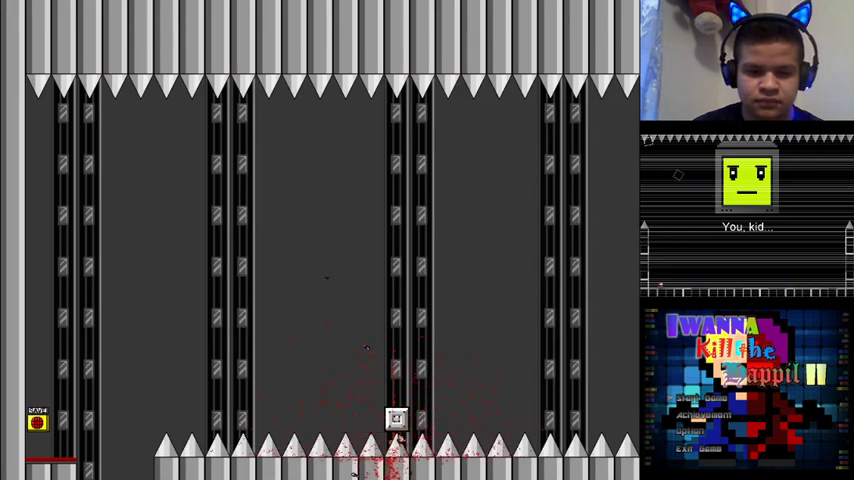
Restart the room and follow the block rightward across the gaps
{"action": "key", "text": "r"}
{"action": "key", "text": "shift"}
{"action": "key", "text": "Right"}
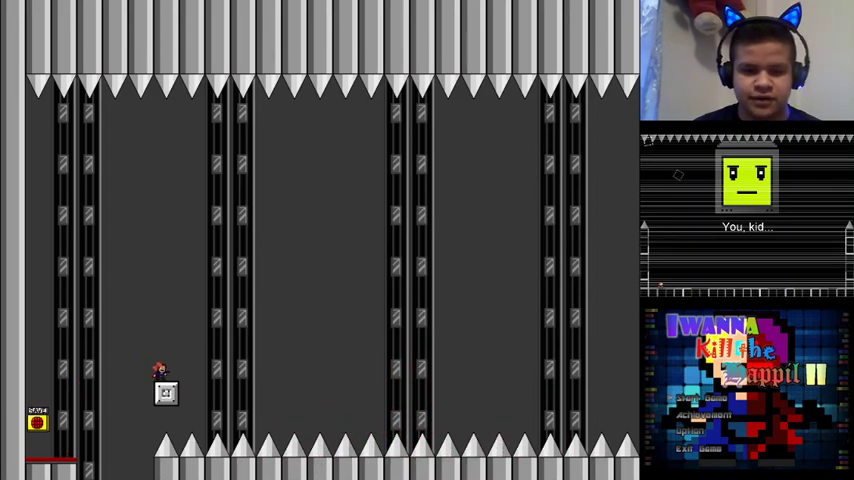
{"action": "key", "text": "shift"}
{"action": "key", "text": "Right"}
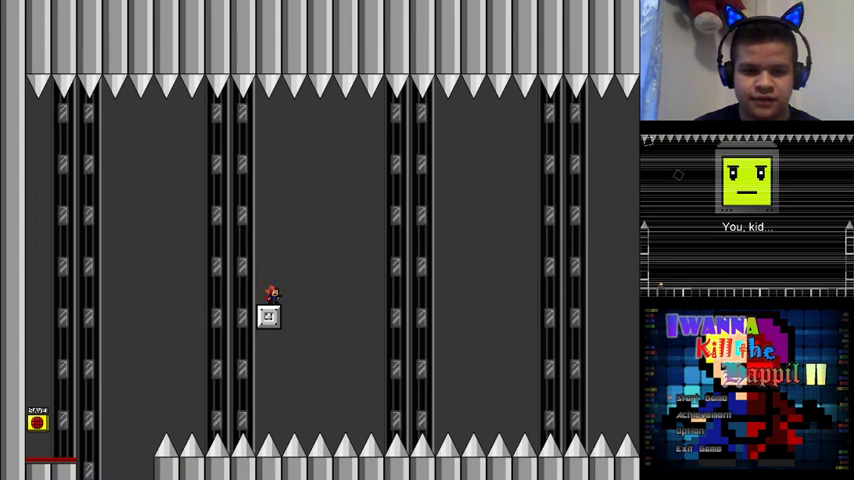
{"action": "key", "text": "shift"}
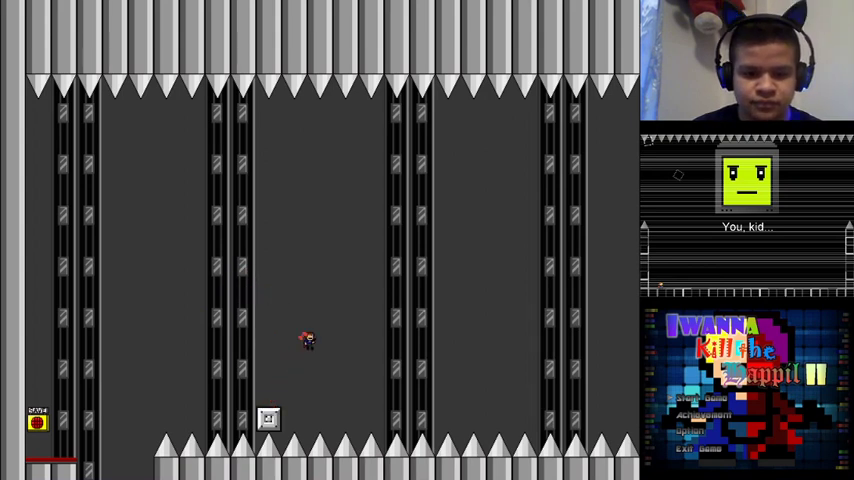
{"action": "key", "text": "Right"}
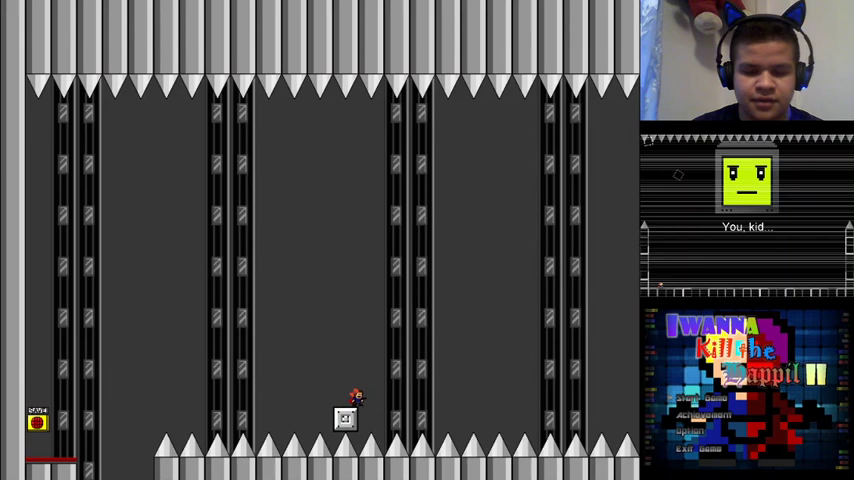
{"action": "key", "text": "Right"}
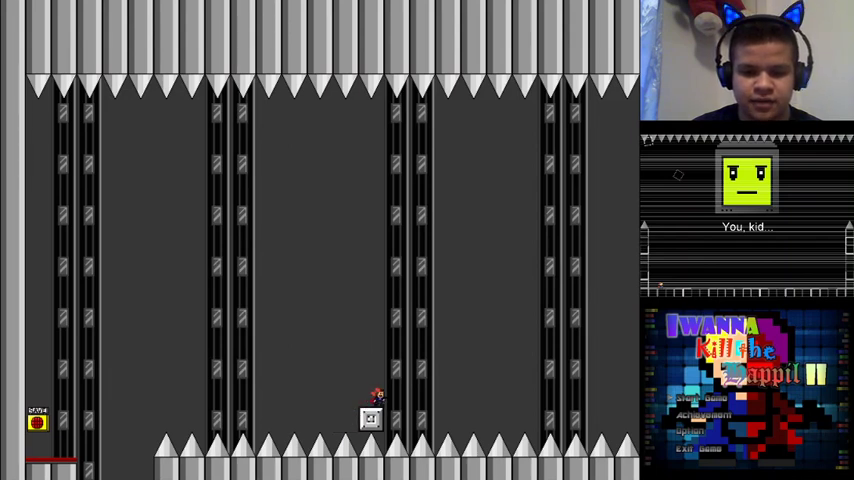
Hop along the repositioning block past the floor spikes and exit right
{"action": "key", "text": "shift"}
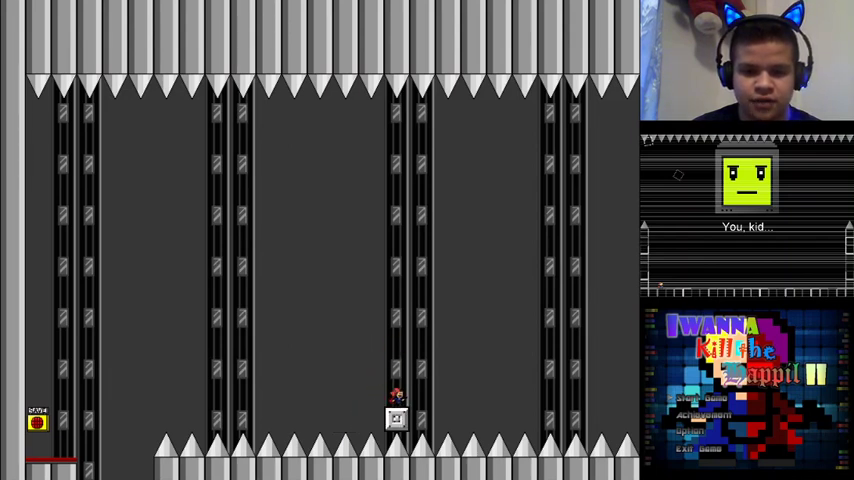
{"action": "key", "text": "shift"}
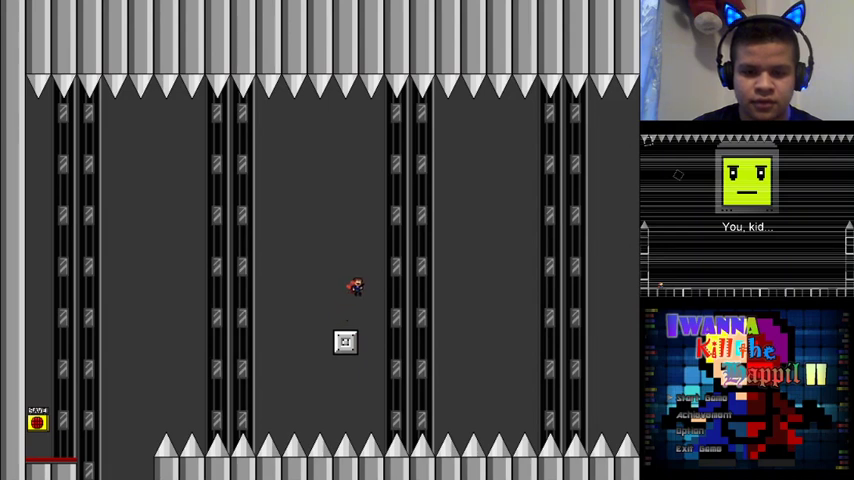
{"action": "key", "text": "Right"}
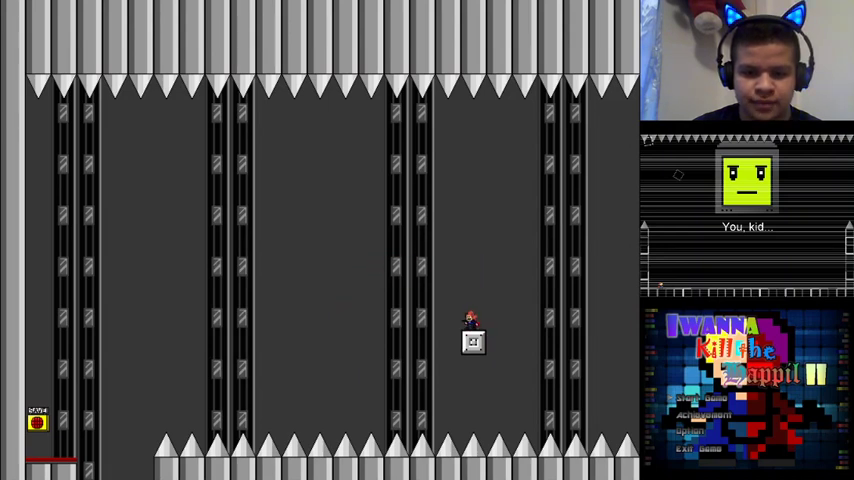
{"action": "key", "text": "Left"}
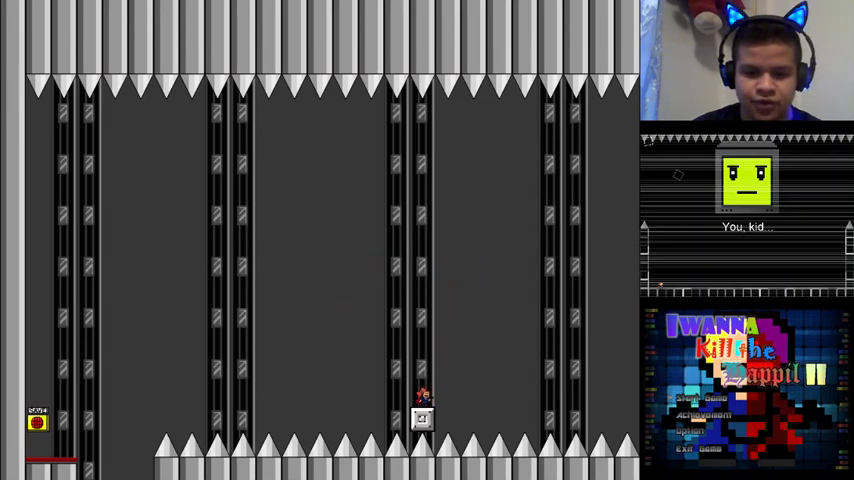
{"action": "key", "text": "Right"}
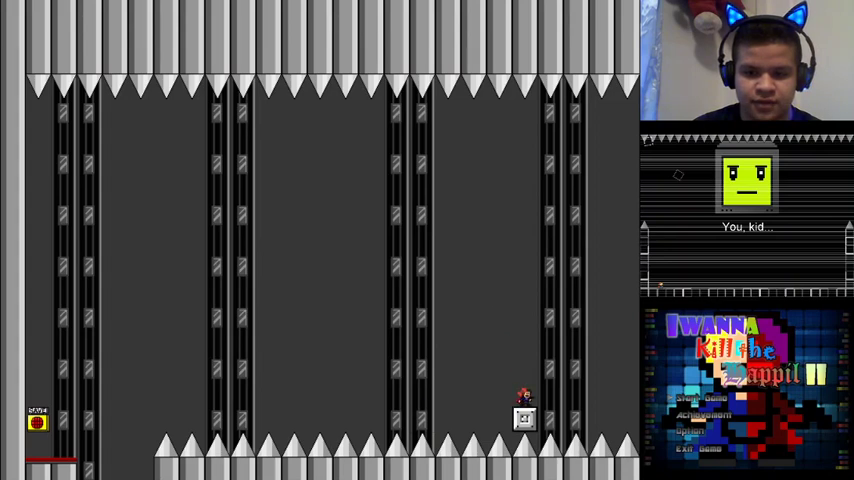
{"action": "key", "text": "Right"}
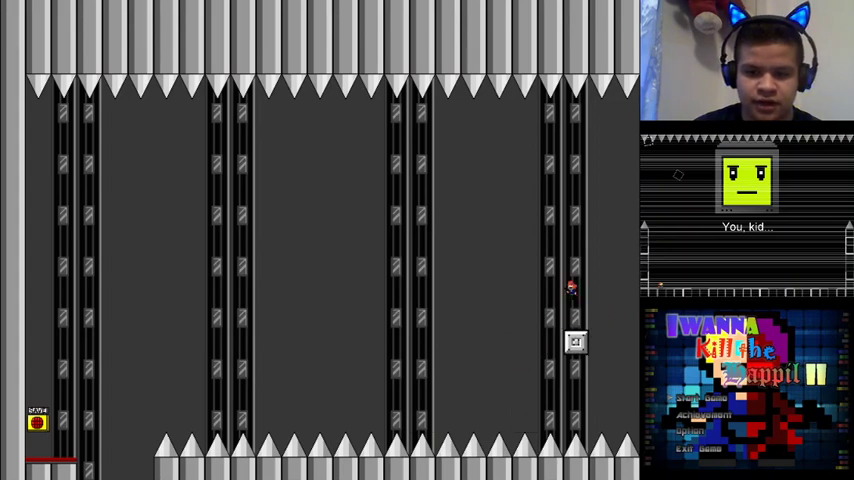
{"action": "key", "text": "Right"}
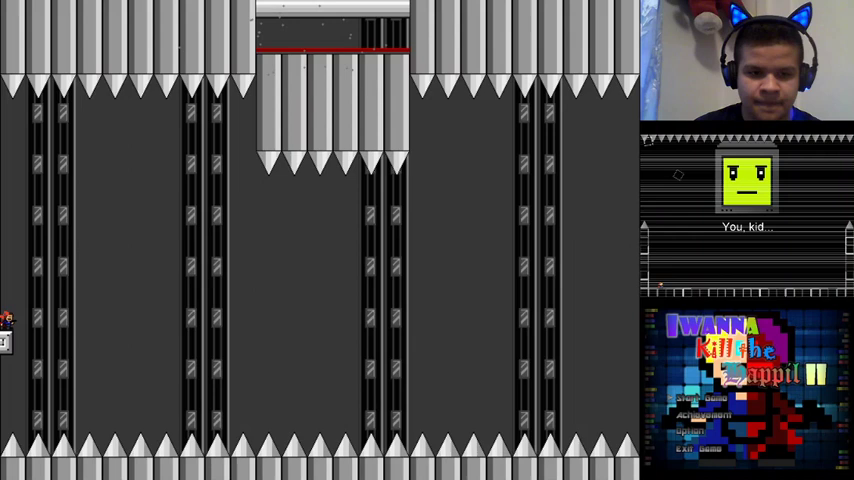
Hop between the block's positions at the start of the hanging-spike room
{"action": "key", "text": "Right"}
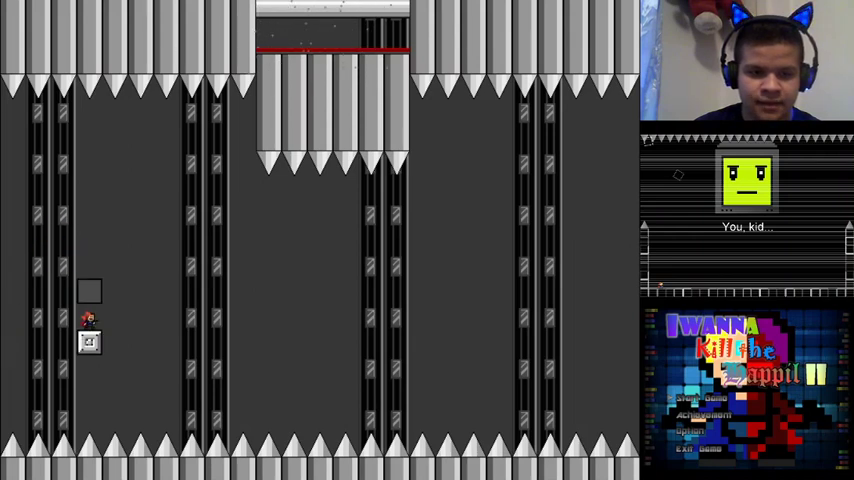
{"action": "key", "text": "shift"}
{"action": "key", "text": "shift"}
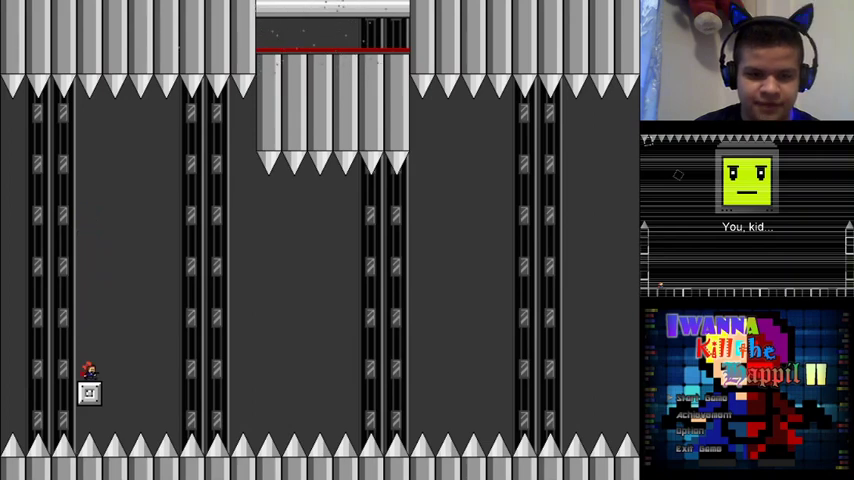
{"action": "key", "text": "Right"}
{"action": "key", "text": "shift"}
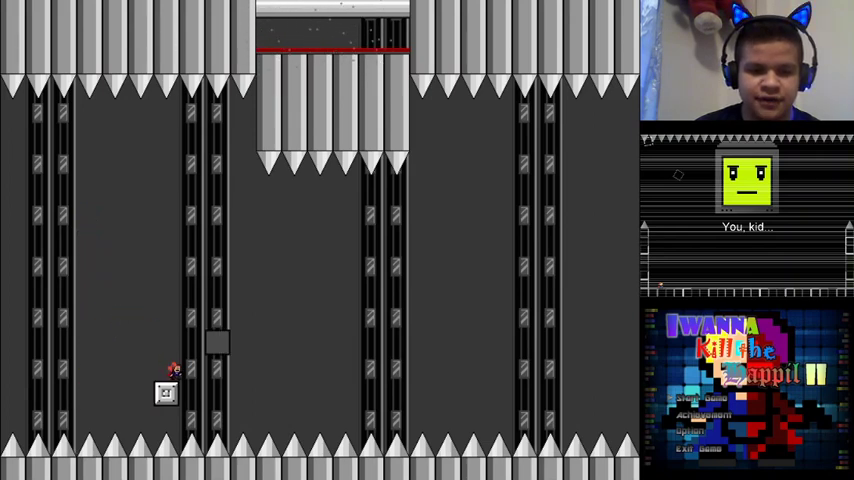
{"action": "key", "text": "shift"}
{"action": "key", "text": "shift"}
{"action": "key", "text": "Right"}
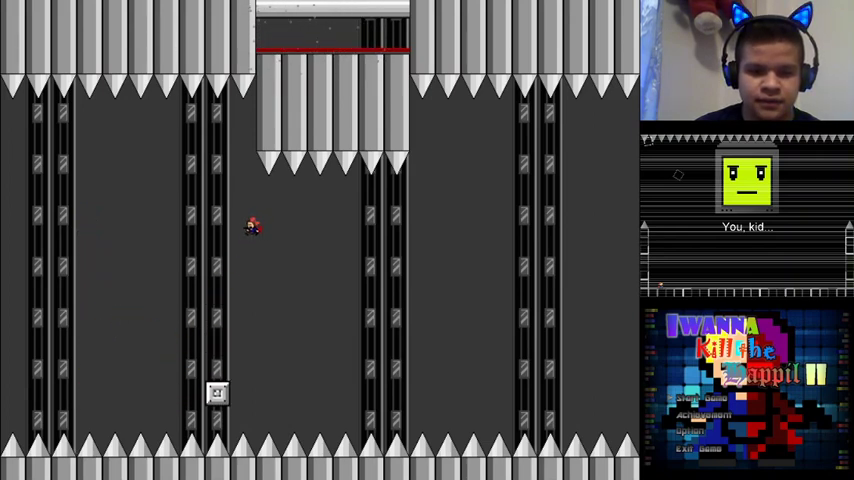
Jump up-right onto the climbing block, then drop to the lower-right block
{"action": "key", "text": "shift"}
{"action": "key", "text": "Right"}
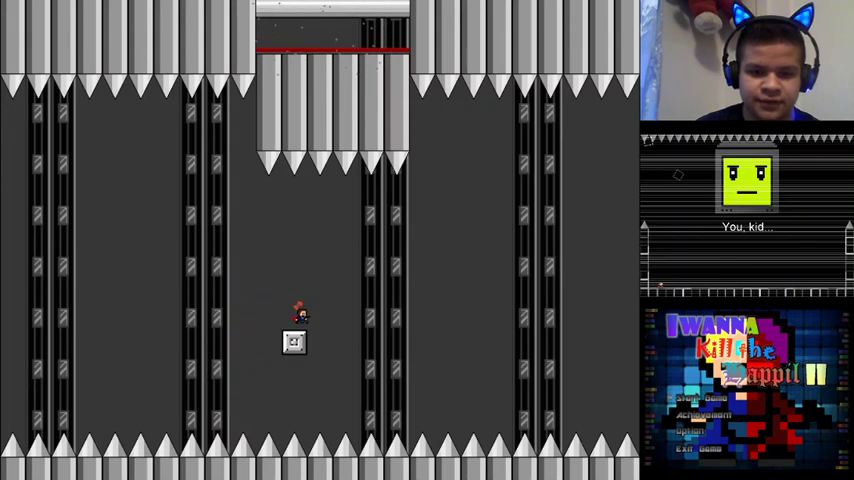
{"action": "key", "text": "shift"}
{"action": "key", "text": "Right"}
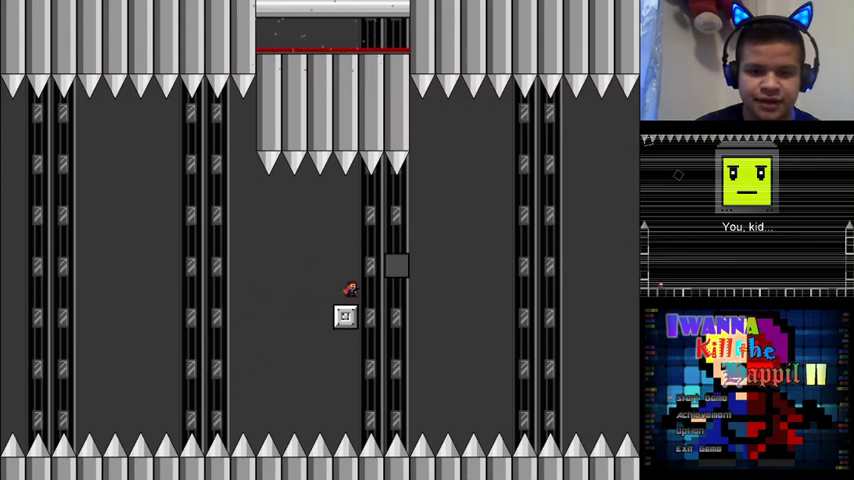
{"action": "key", "text": "shift"}
{"action": "key", "text": "Right"}
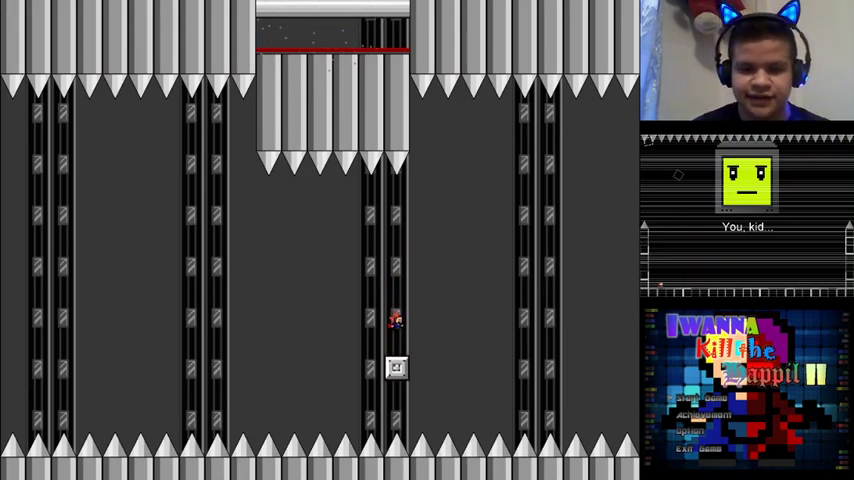
{"action": "key", "text": "shift"}
{"action": "key", "text": "Right"}
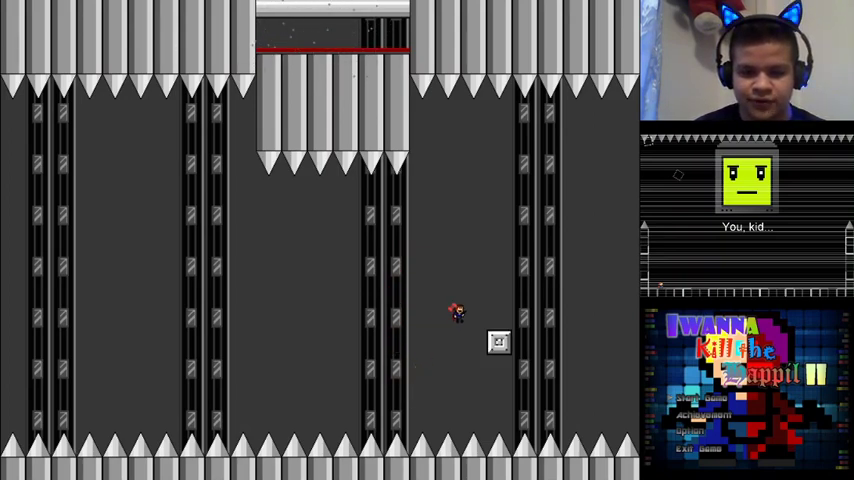
Ride the block up to the right wall, back along the floor, and exit right
{"action": "key", "text": "shift"}
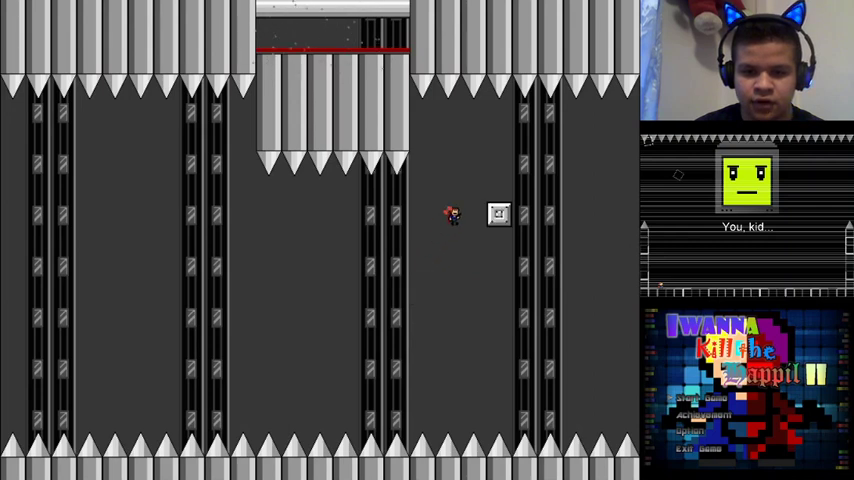
{"action": "key", "text": "Right"}
{"action": "key", "text": "shift"}
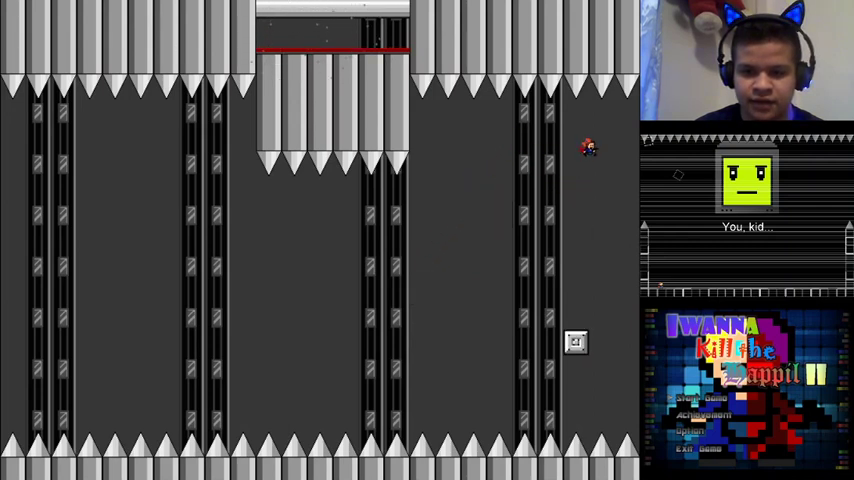
{"action": "key", "text": "Left"}
{"action": "key", "text": "Right"}
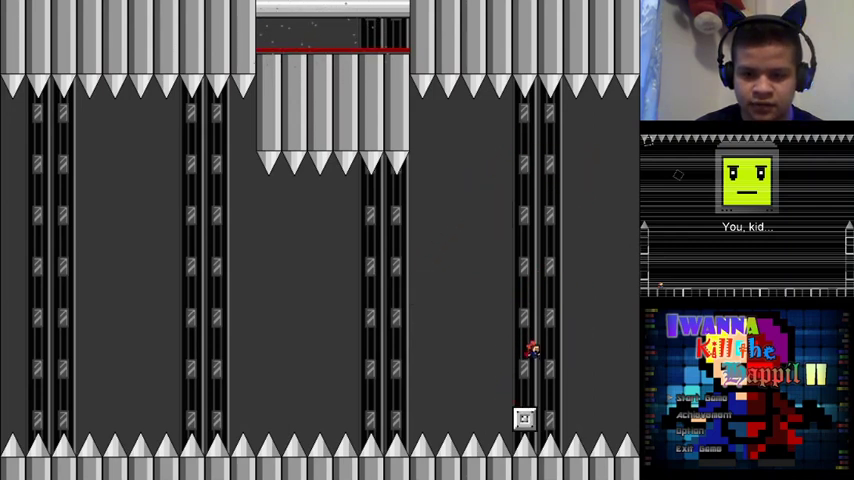
{"action": "key", "text": "Right"}
{"action": "key", "text": "shift"}
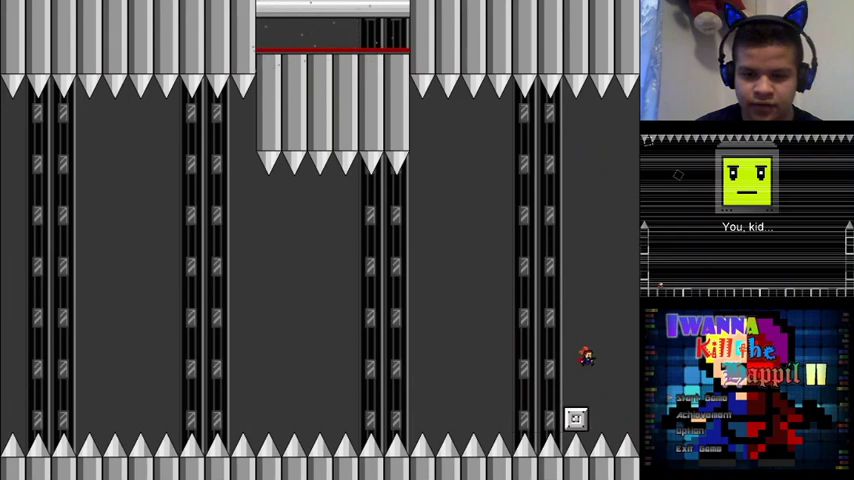
{"action": "key", "text": "Right"}
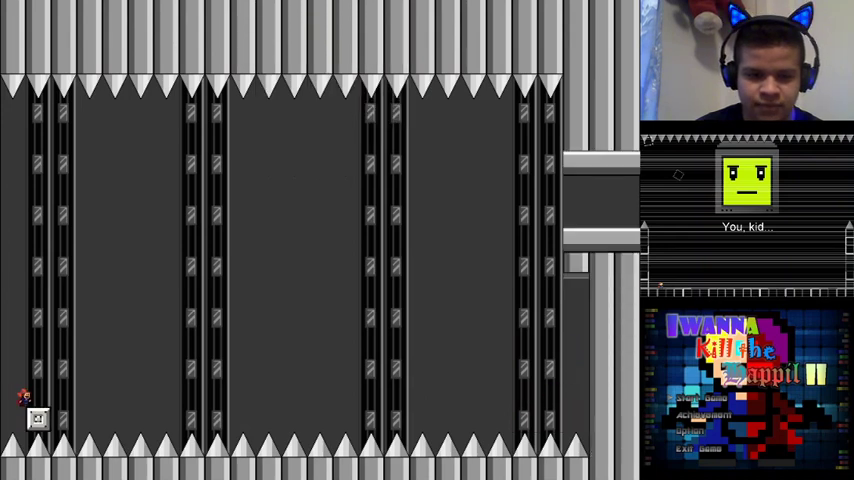
Follow the block right in the next room and die missing it over spikes
{"action": "key", "text": "Right"}
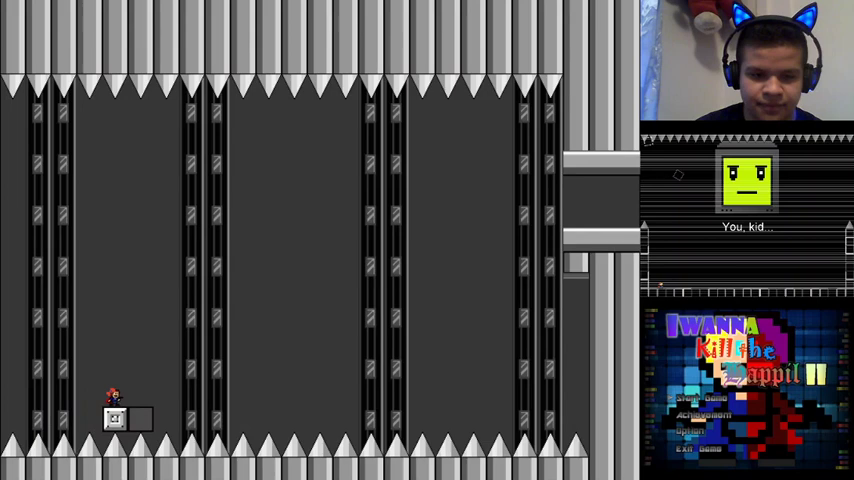
{"action": "key", "text": "Right"}
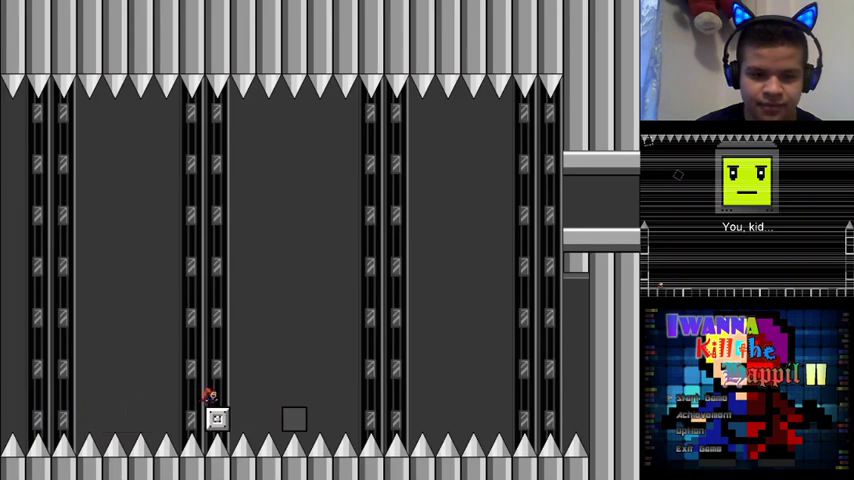
{"action": "key", "text": "shift"}
{"action": "key", "text": "Right"}
{"action": "key", "text": "shift"}
{"action": "key", "text": "Left"}
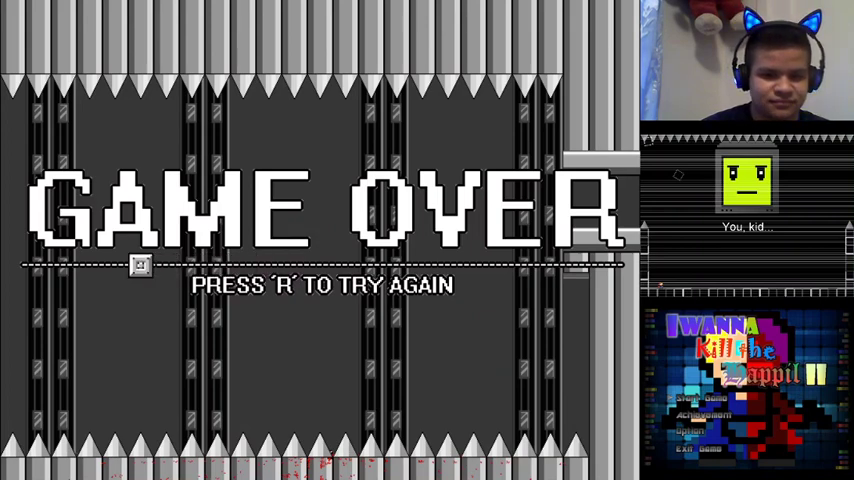
Restart after the game over, die quickly, then board the moving block again
{"action": "key", "text": "r"}
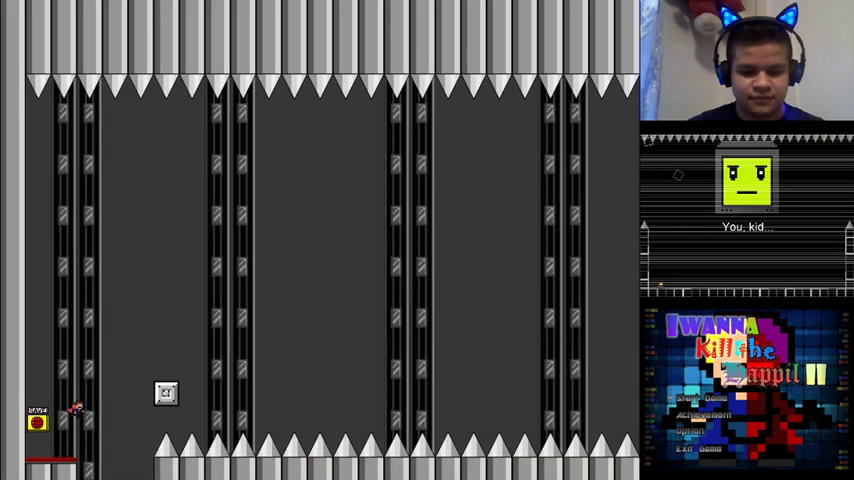
{"action": "key", "text": "shift"}
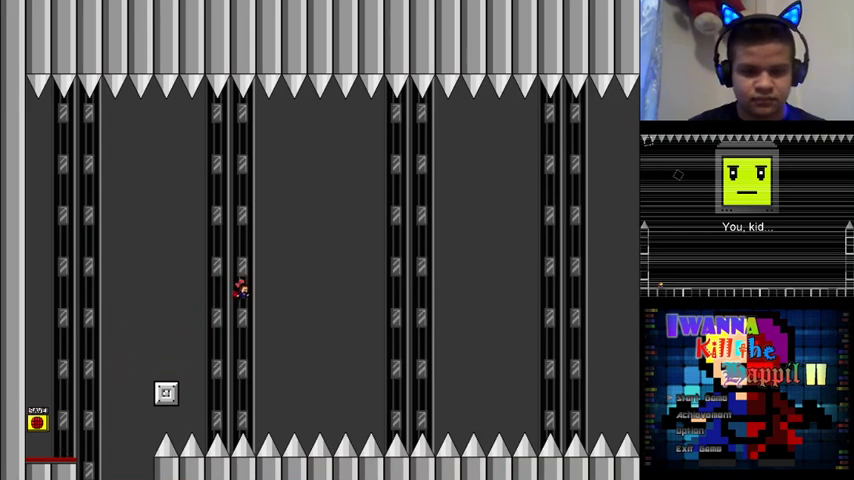
{"action": "key", "text": "r"}
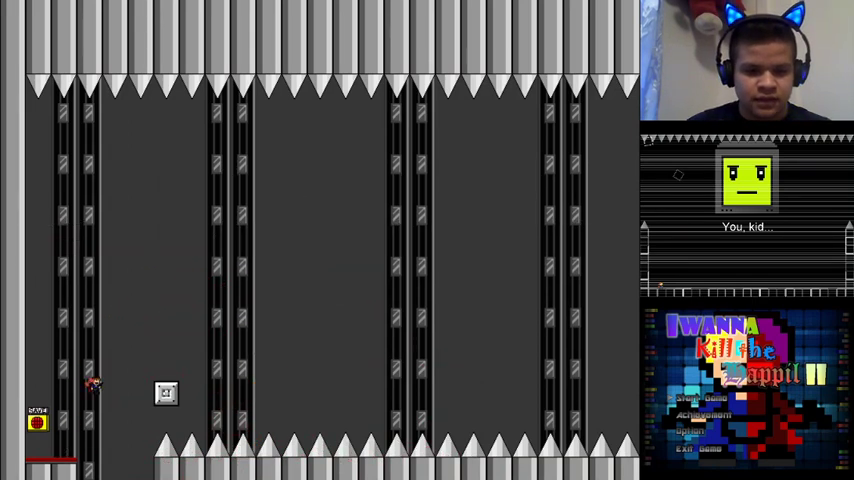
{"action": "key", "text": "shift"}
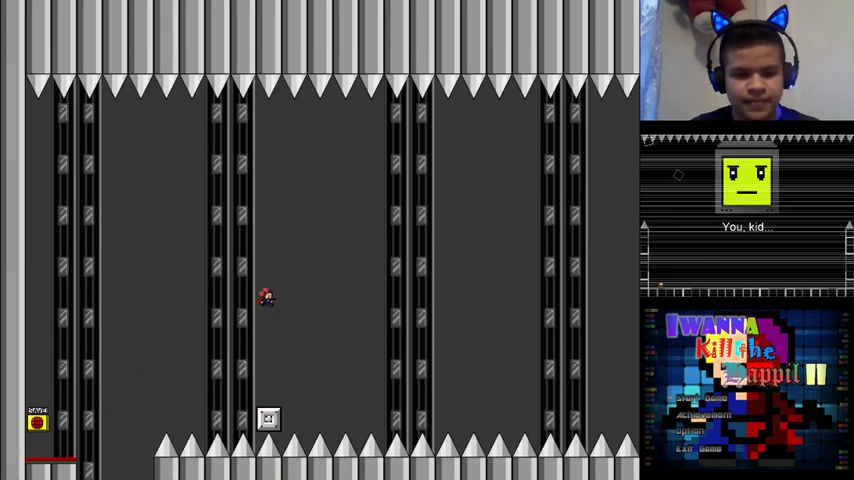
{"action": "key", "text": "Right"}
{"action": "key", "text": "shift"}
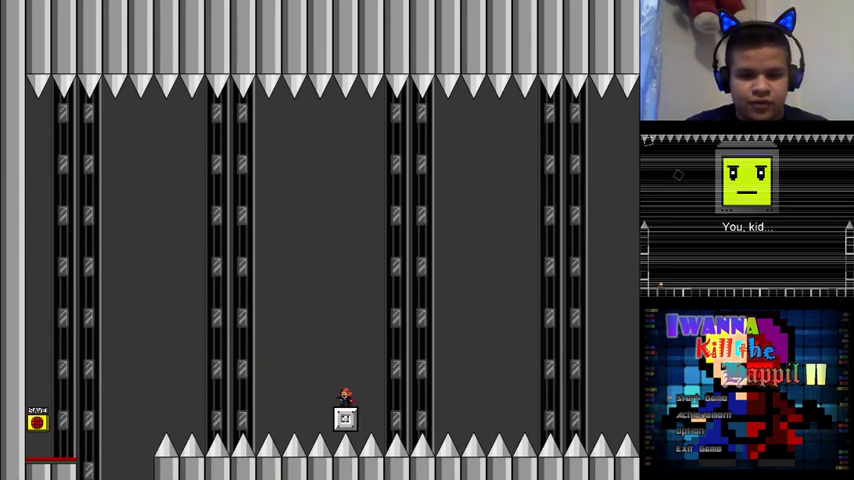
Hop off and back onto the relocating block, dropping to its lower spot
{"action": "key", "text": "shift"}
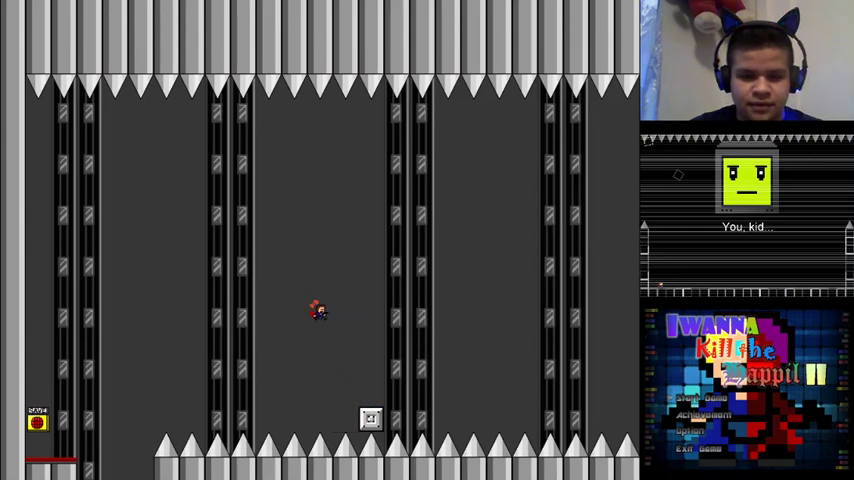
{"action": "key", "text": "Right"}
{"action": "key", "text": "shift"}
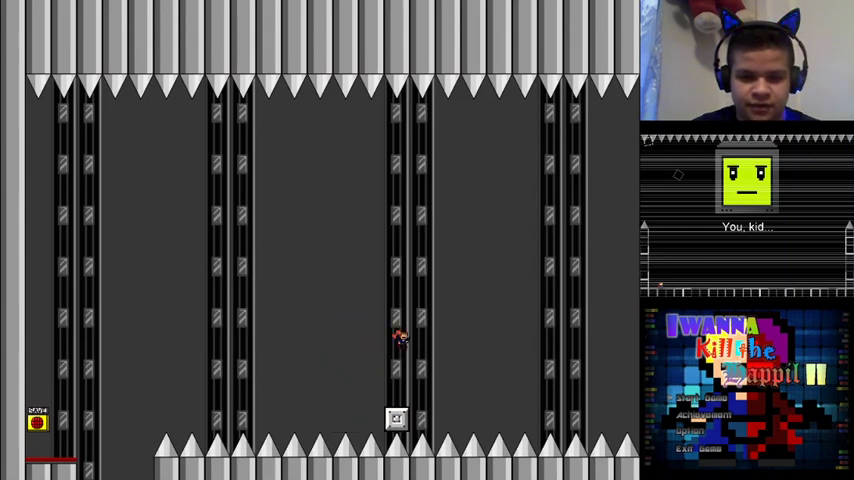
{"action": "key", "text": "shift"}
{"action": "key", "text": "Left"}
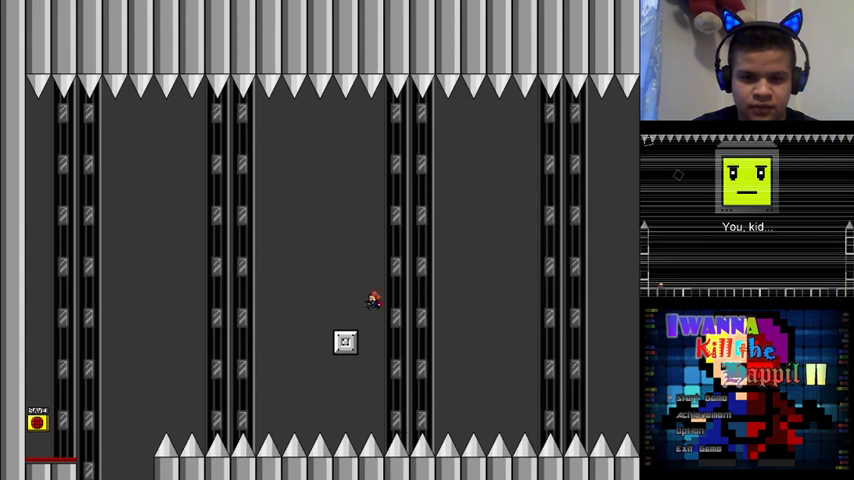
{"action": "key", "text": "Right"}
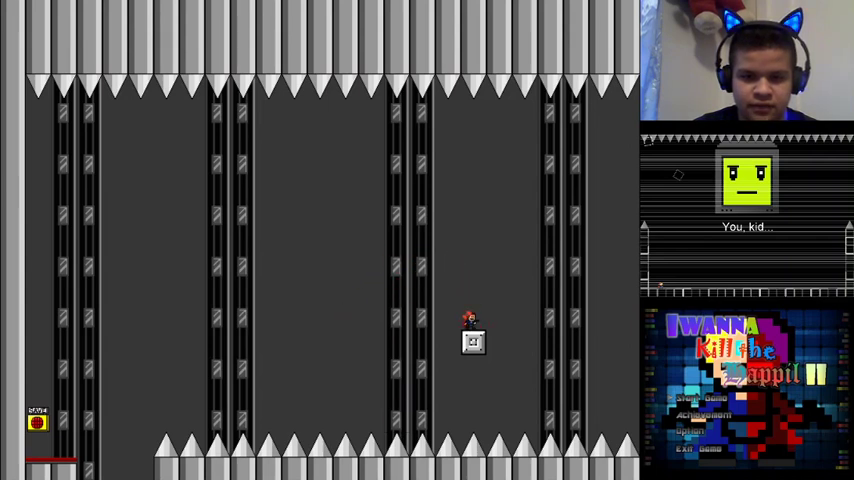
{"action": "key", "text": "Down"}
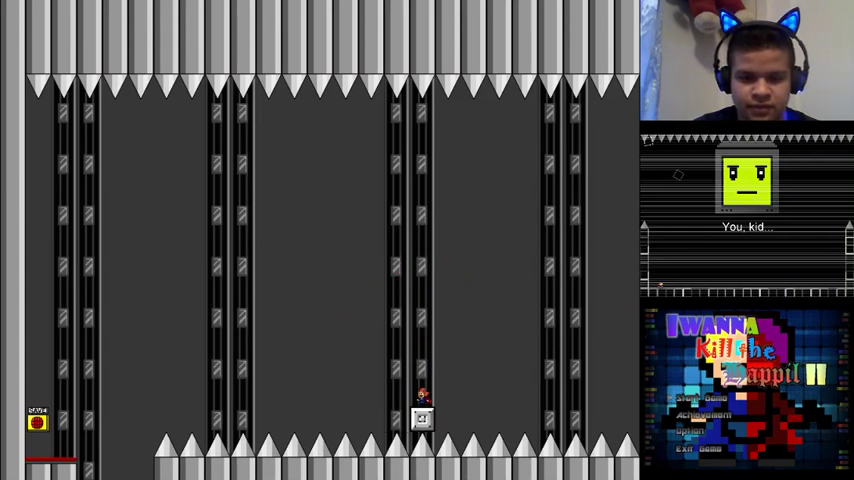
Leap right toward the far block, die, and restart the room
{"action": "key", "text": "shift"}
{"action": "key", "text": "Right"}
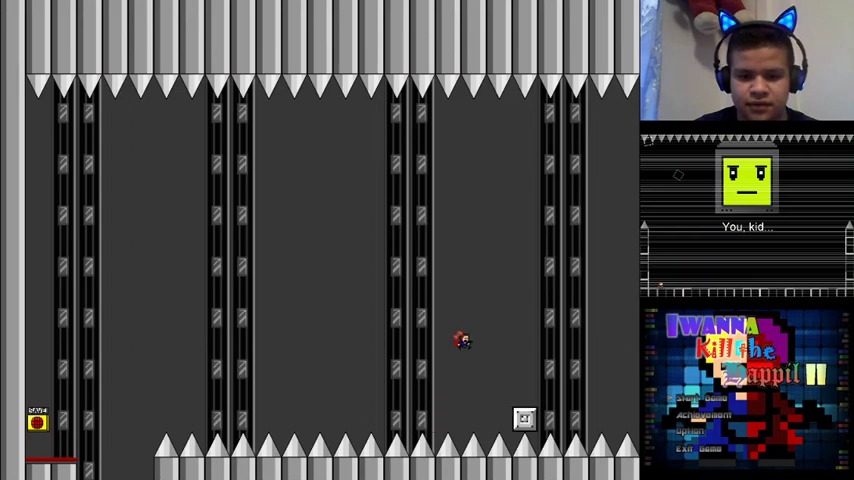
{"action": "key", "text": "shift"}
{"action": "key", "text": "Right"}
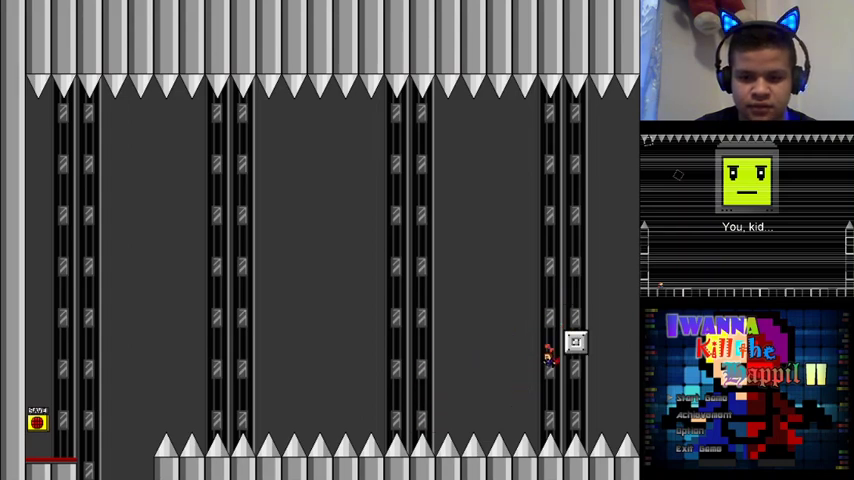
{"action": "key", "text": "r"}
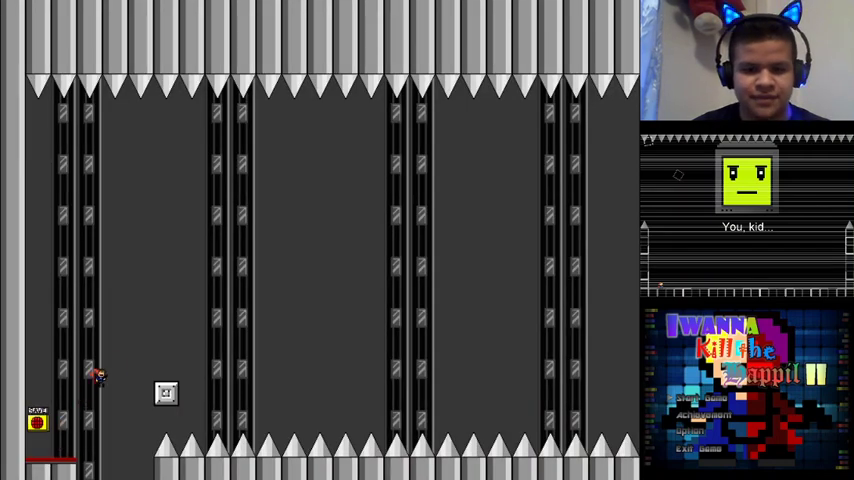
Follow the block right across its new spots, die on the next jump, and restart
{"action": "key", "text": "shift"}
{"action": "key", "text": "Right"}
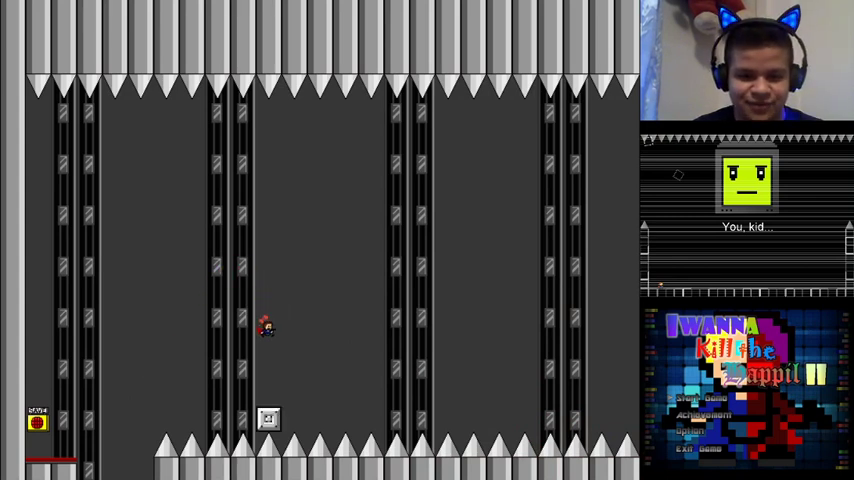
{"action": "key", "text": "Right"}
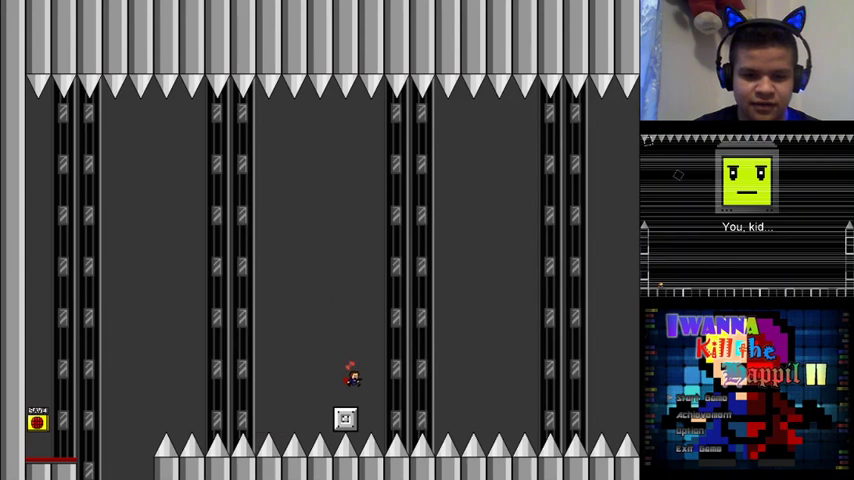
{"action": "key", "text": "Right"}
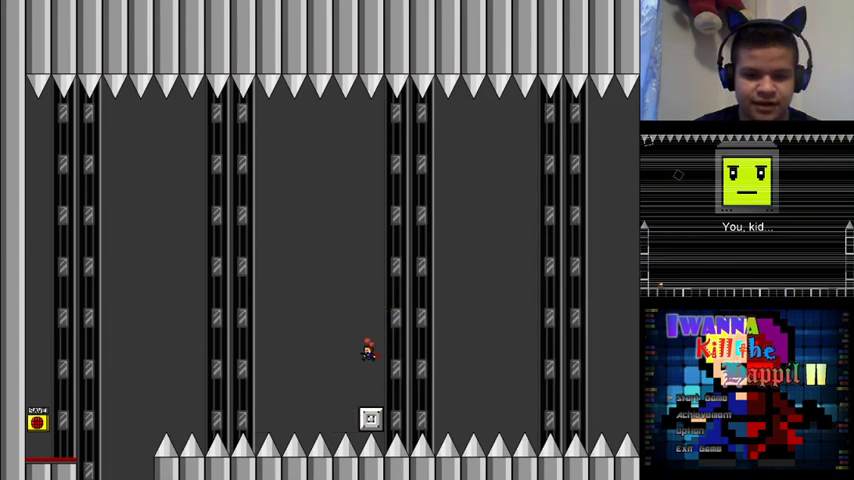
{"action": "key", "text": "Right"}
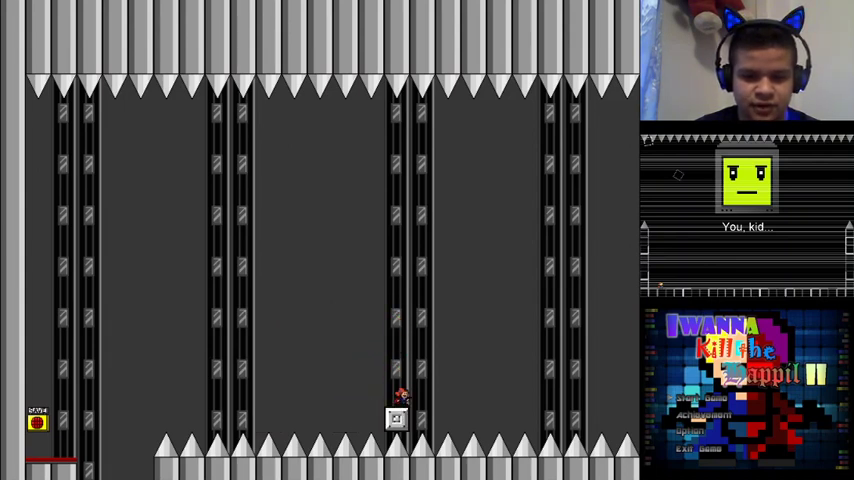
{"action": "key", "text": "shift+Right"}
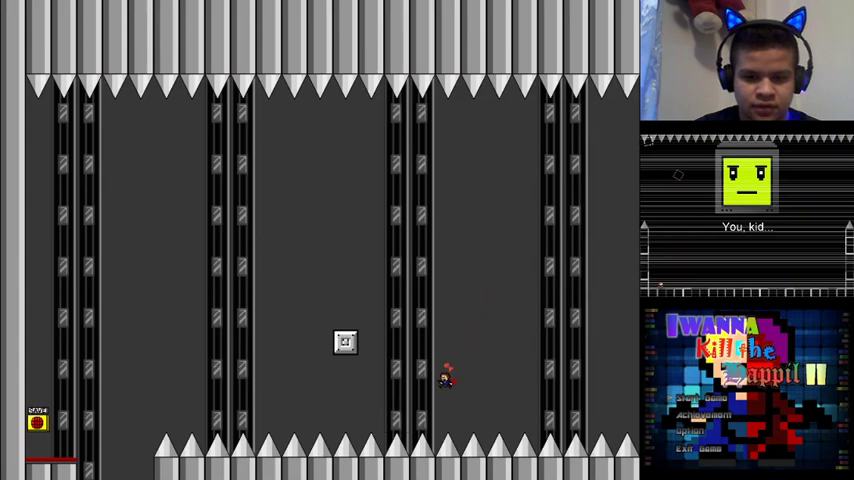
{"action": "key", "text": "r"}
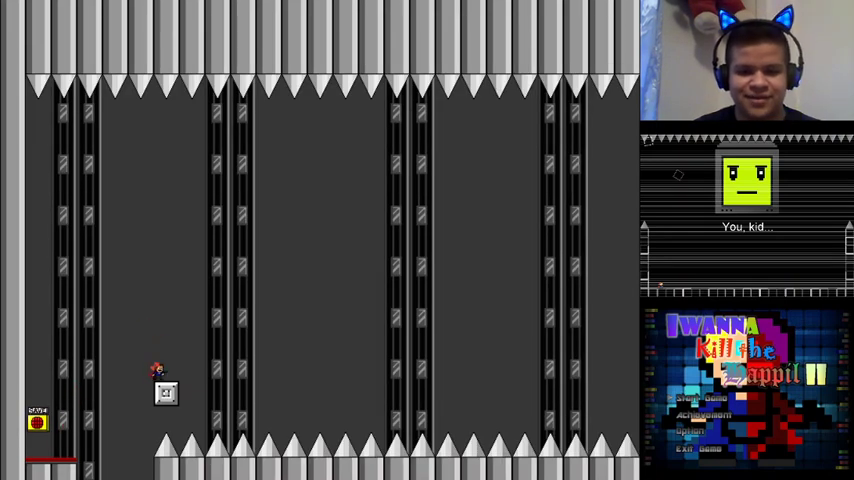
Jump up-right along the block positions, die again, and restart
{"action": "key", "text": "shift+Right"}
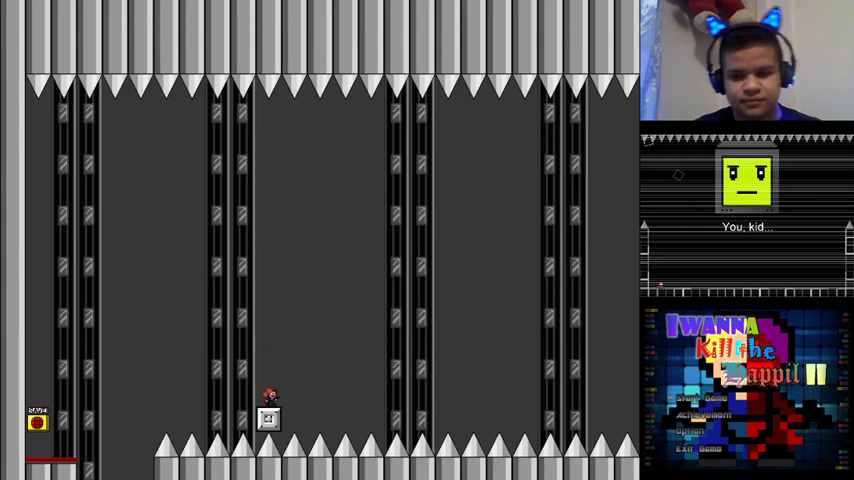
{"action": "key", "text": "shift+Right"}
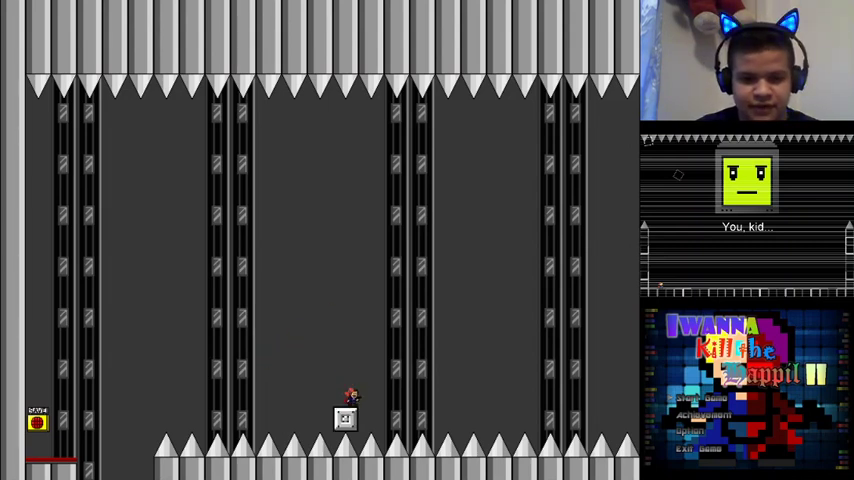
{"action": "key", "text": "shift+Right"}
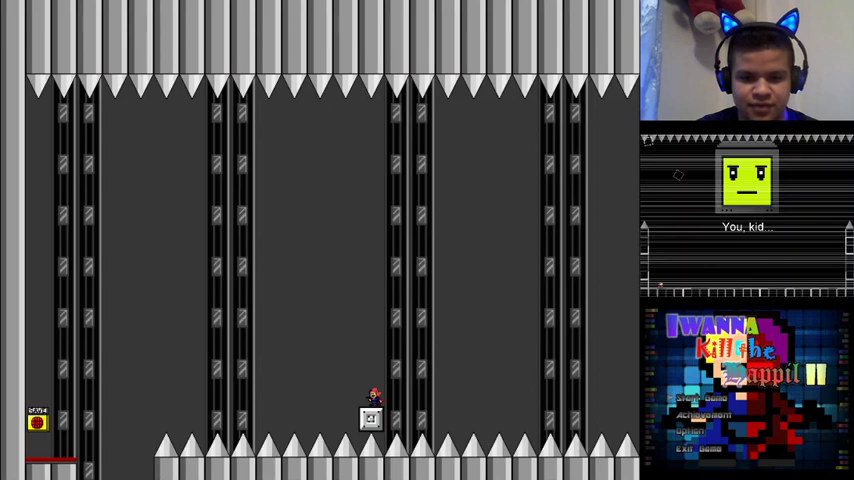
{"action": "key", "text": "shift+Right"}
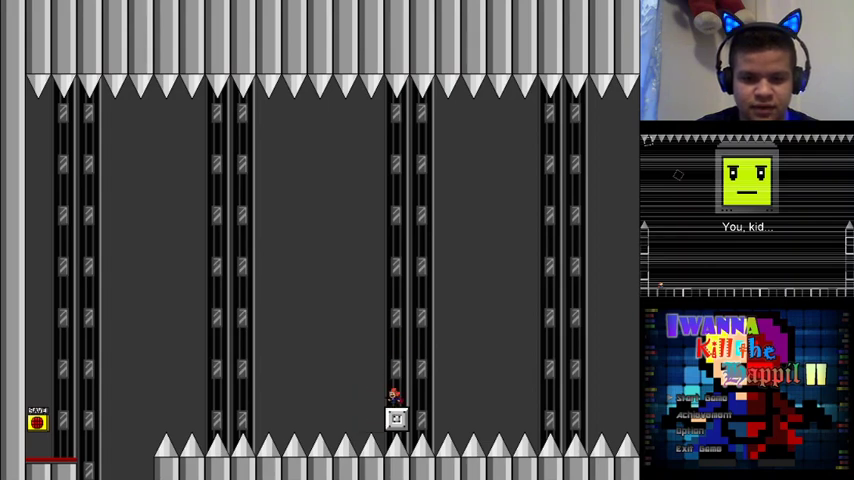
{"action": "key", "text": "shift+Right"}
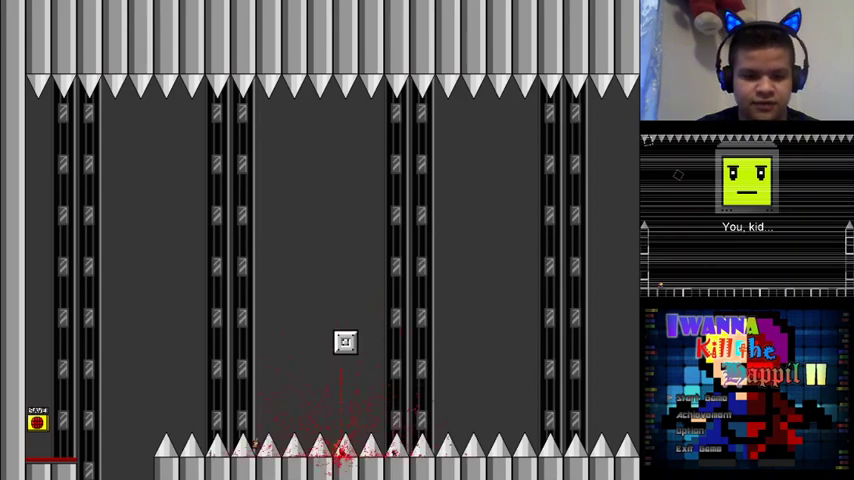
{"action": "key", "text": "r"}
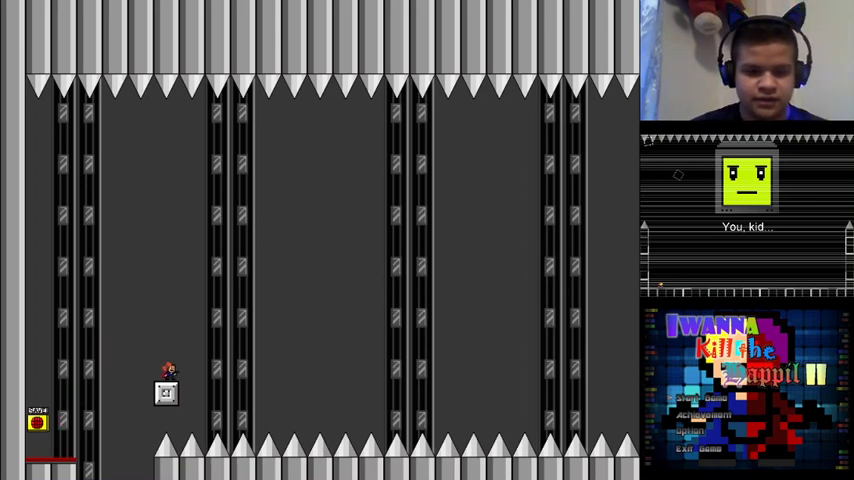
Land on the blocks to the right, then jump back left onto a new block
{"action": "key", "text": "shift+Right"}
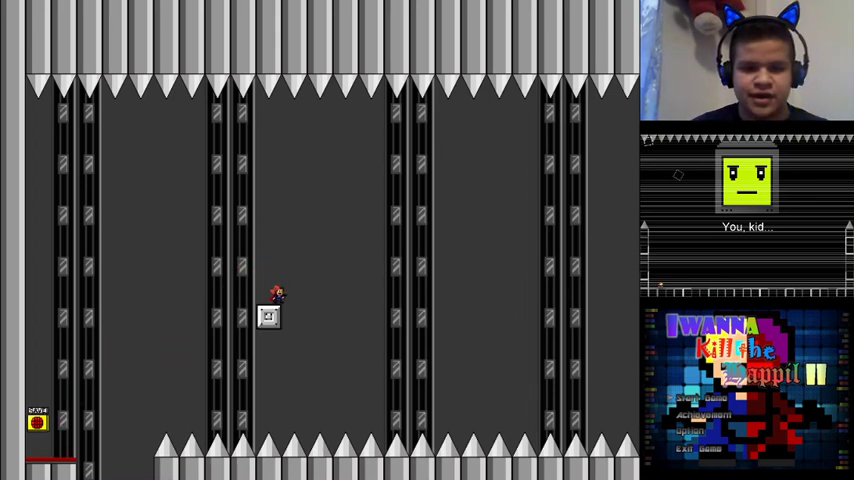
{"action": "key", "text": "Left"}
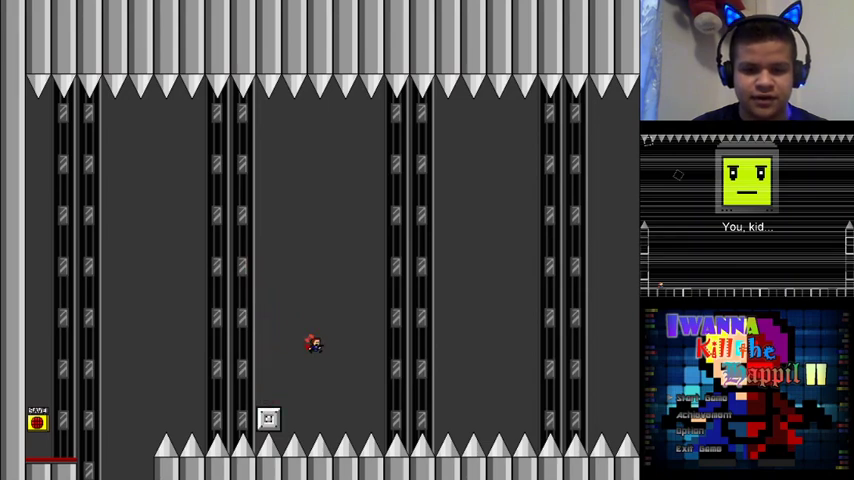
{"action": "key", "text": "Right"}
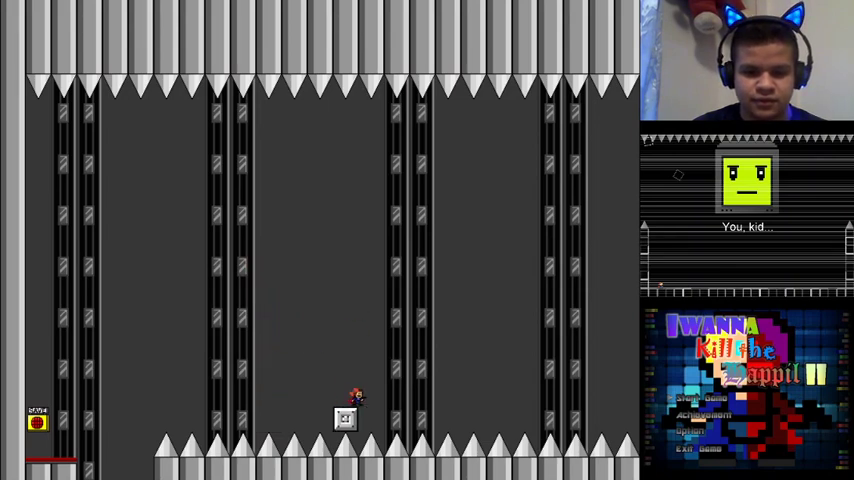
{"action": "key", "text": "Right"}
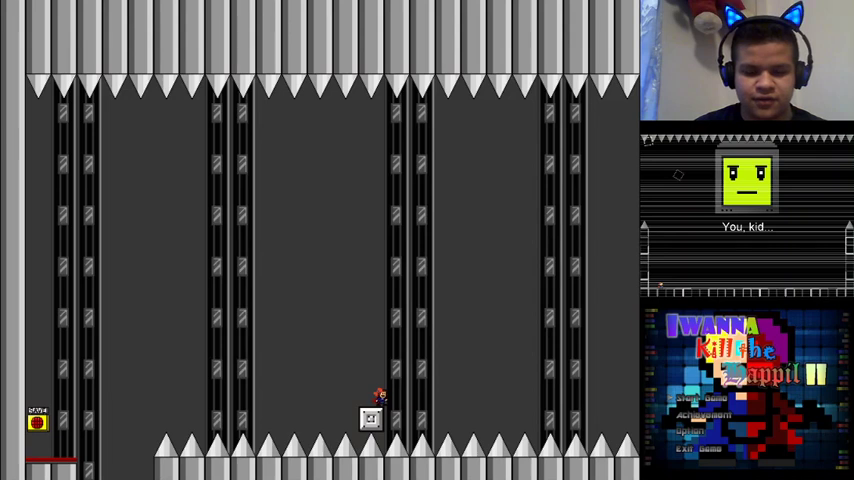
{"action": "key", "text": "Right"}
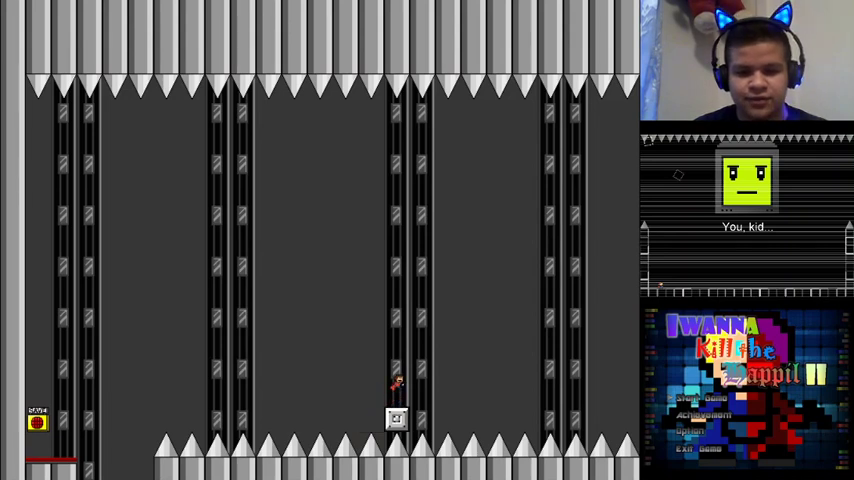
{"action": "key", "text": "shift"}
{"action": "key", "text": "Left"}
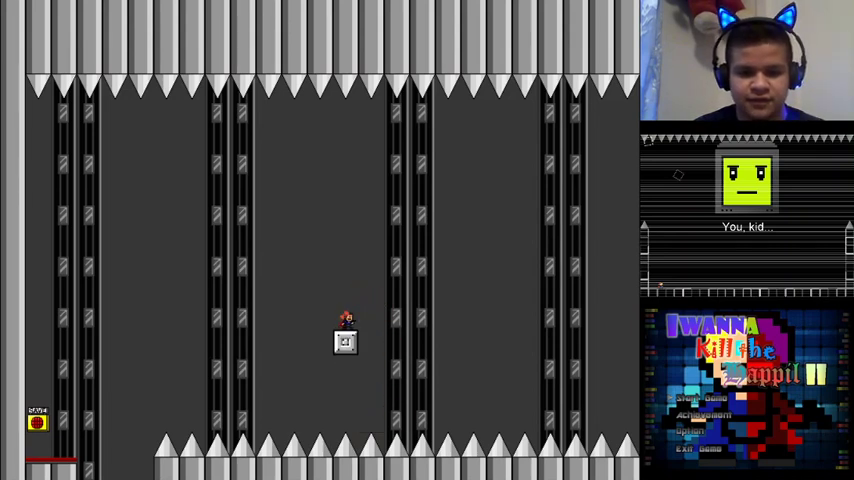
Zigzag between the shifting blocks up to the right wall and enter the next room
{"action": "key", "text": "shift"}
{"action": "key", "text": "Right"}
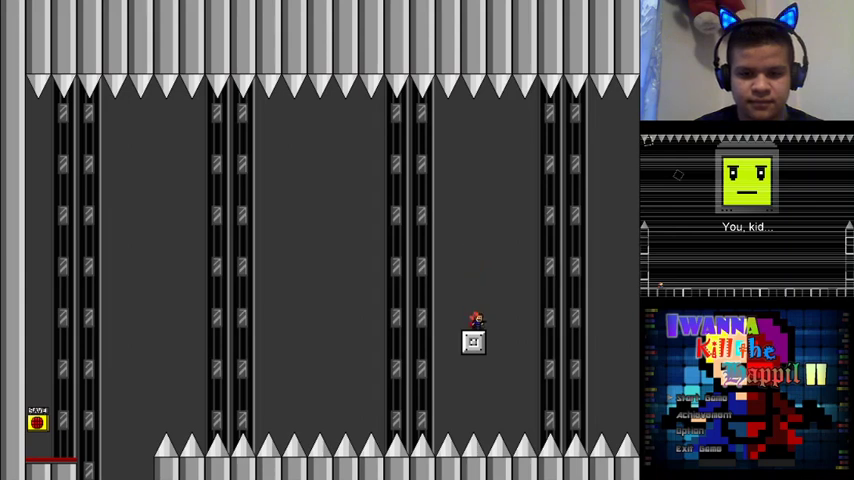
{"action": "key", "text": "shift"}
{"action": "key", "text": "Left"}
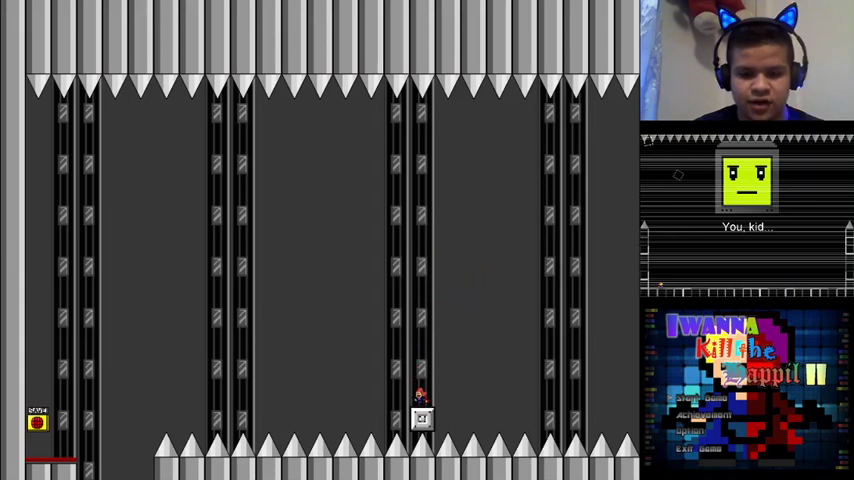
{"action": "key", "text": "shift"}
{"action": "key", "text": "Right"}
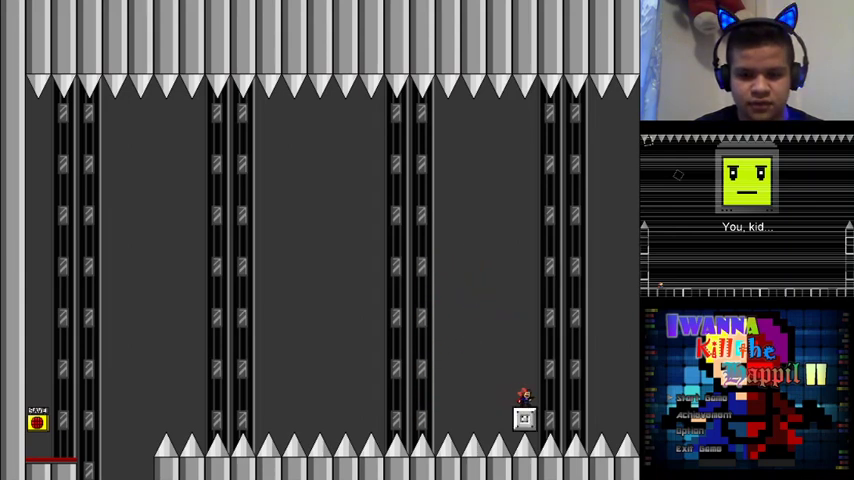
{"action": "key", "text": "shift"}
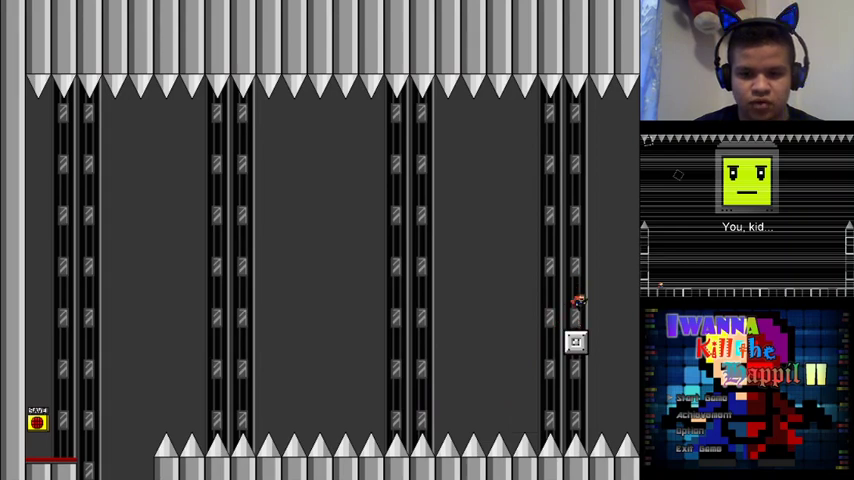
{"action": "key", "text": "Right"}
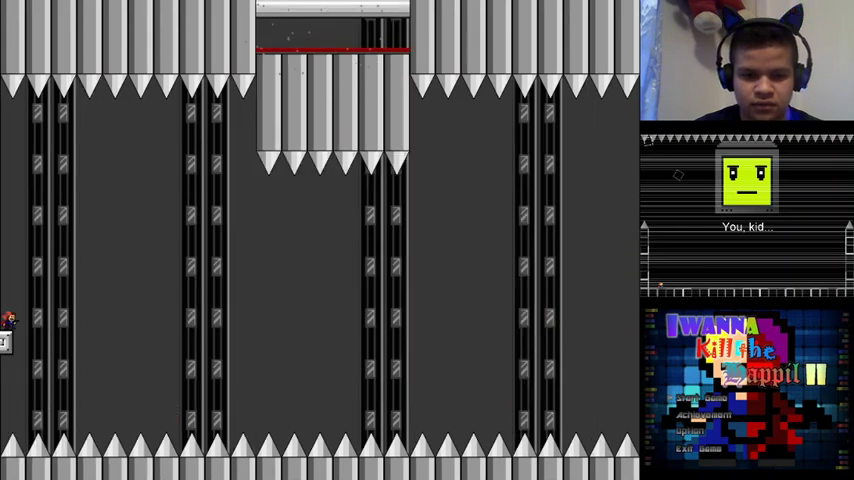
Ride the appearing blocks up and down at the start of the second pillar room
{"action": "key", "text": "shift"}
{"action": "key", "text": "Right"}
{"action": "key", "text": "shift"}
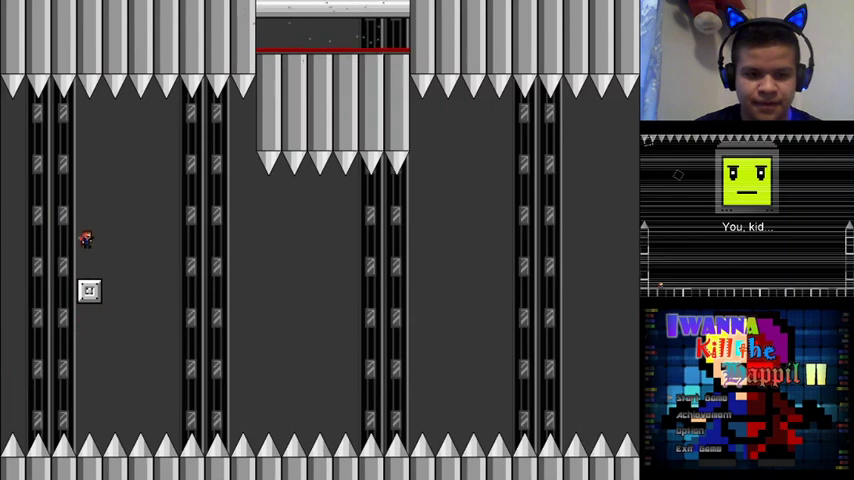
{"action": "key", "text": "shift"}
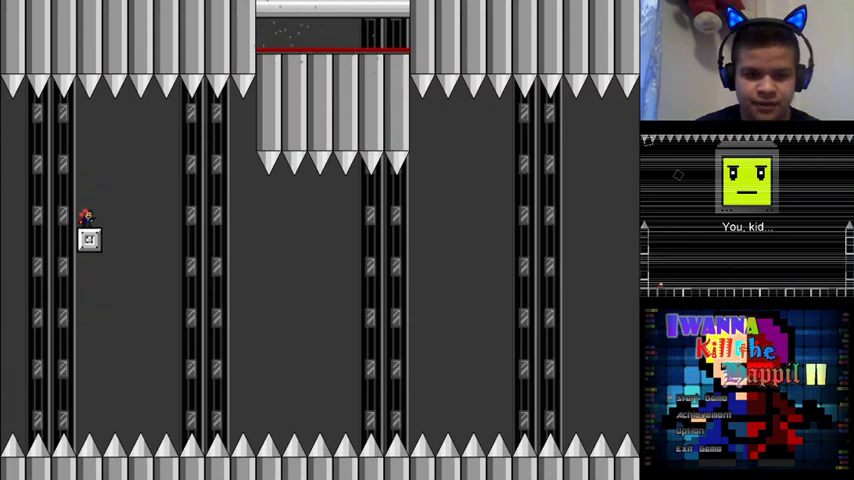
{"action": "key", "text": "shift"}
{"action": "key", "text": "shift"}
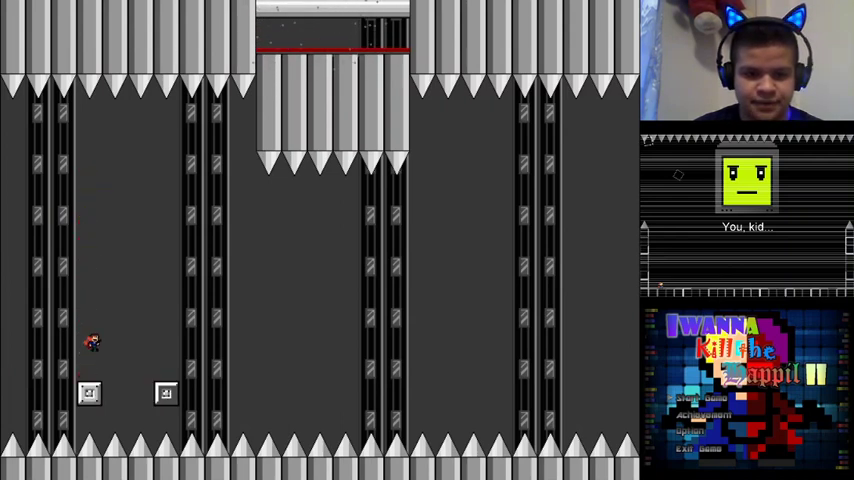
{"action": "key", "text": "Right"}
Jump right across the block positions past pillar two toward the third pillar
{"action": "key", "text": "shift"}
{"action": "key", "text": "Right"}
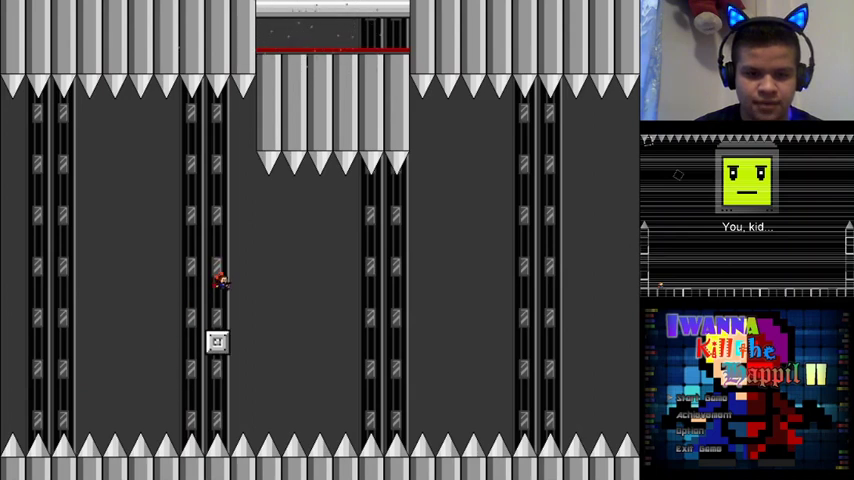
{"action": "key", "text": "shift"}
{"action": "key", "text": "Right"}
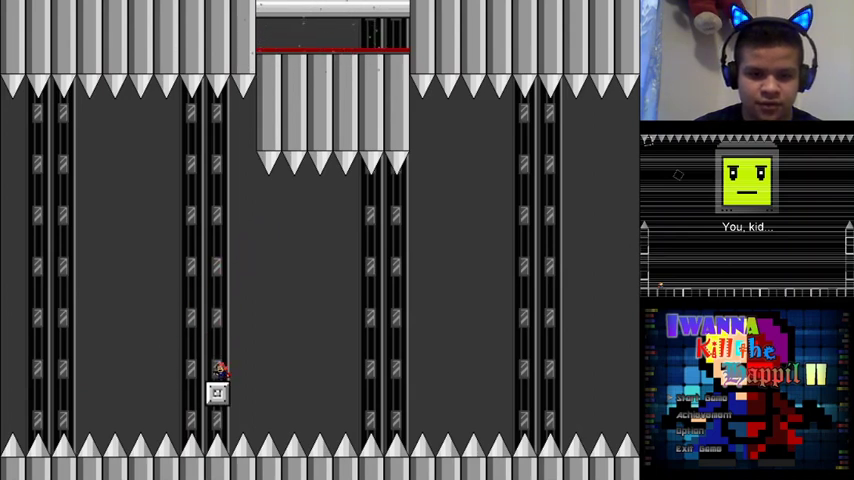
{"action": "key", "text": "shift"}
{"action": "key", "text": "Right"}
{"action": "key", "text": "shift"}
{"action": "key", "text": "Right"}
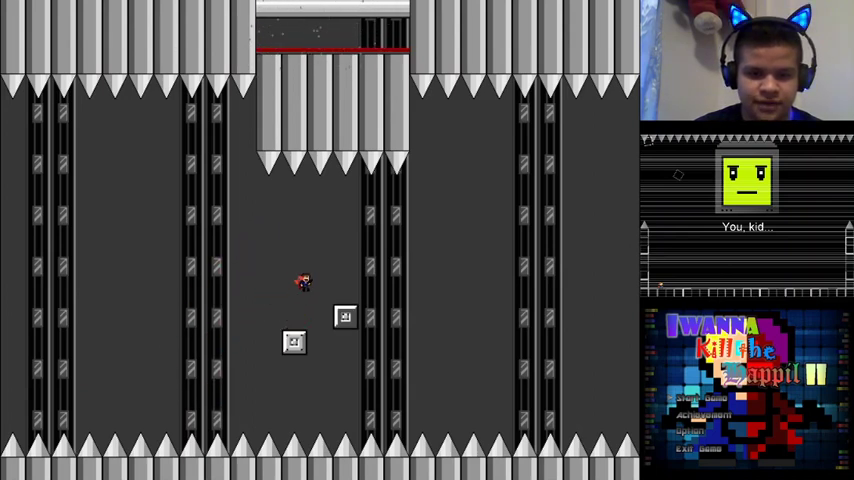
Climb beside the third pillar and hop onto the block beyond it
{"action": "key", "text": "shift"}
{"action": "key", "text": "Right"}
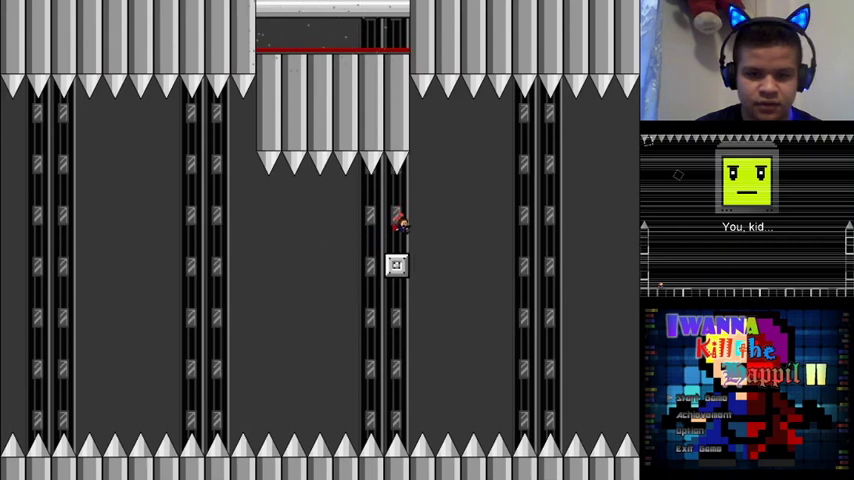
{"action": "key", "text": "shift"}
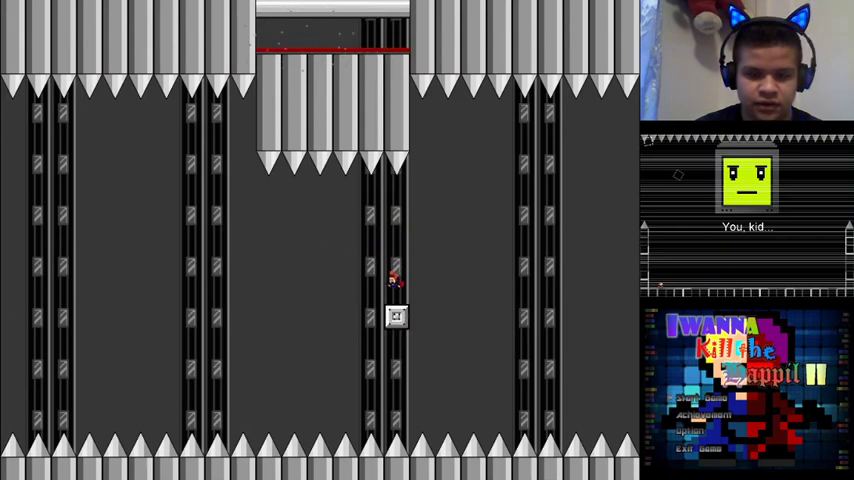
{"action": "key", "text": "shift"}
{"action": "key", "text": "Right"}
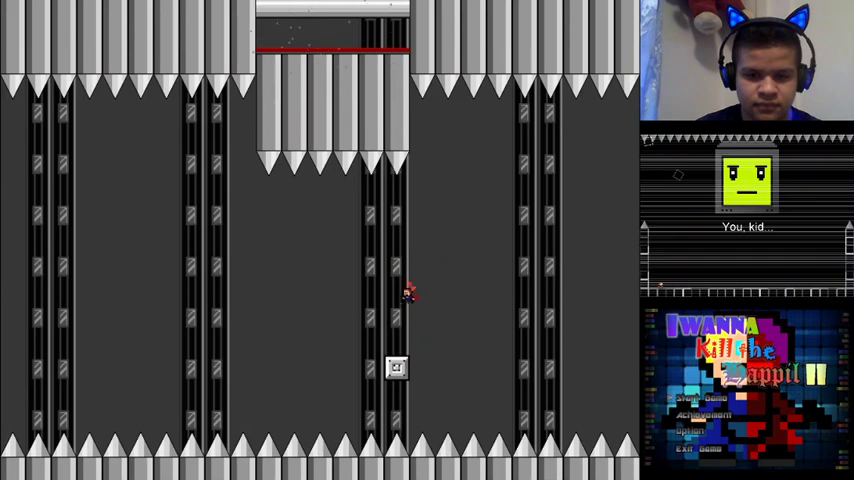
{"action": "key", "text": "shift"}
{"action": "key", "text": "Right"}
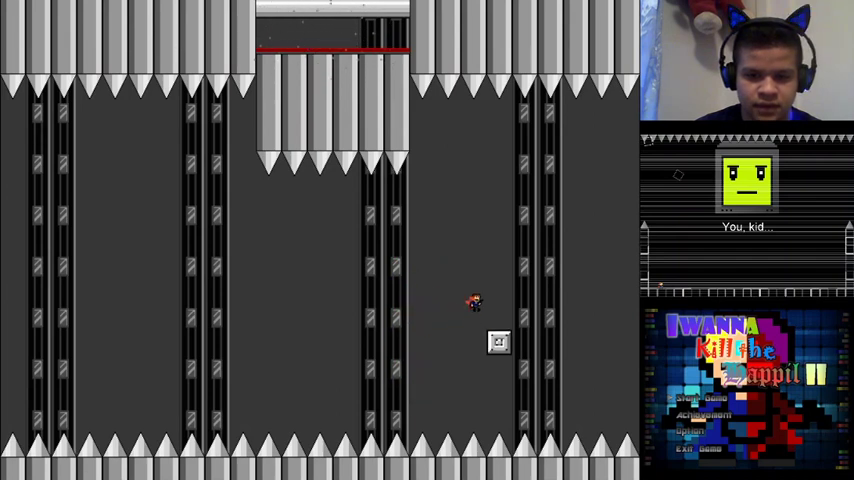
{"action": "key", "text": "shift"}
{"action": "key", "text": "shift"}
{"action": "key", "text": "shift"}
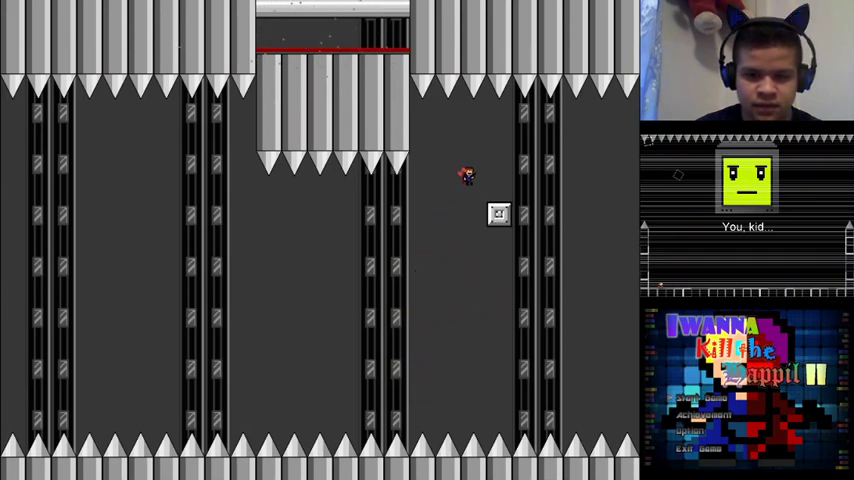
Reach the right-wall block, drop toward the spikes, and continue to the save point area
{"action": "key", "text": "shift"}
{"action": "key", "text": "Right"}
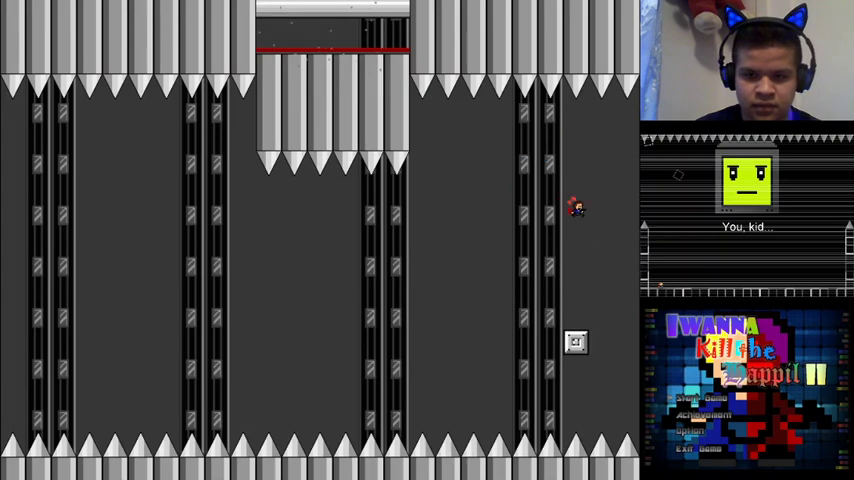
{"action": "key", "text": "shift"}
{"action": "key", "text": "Left"}
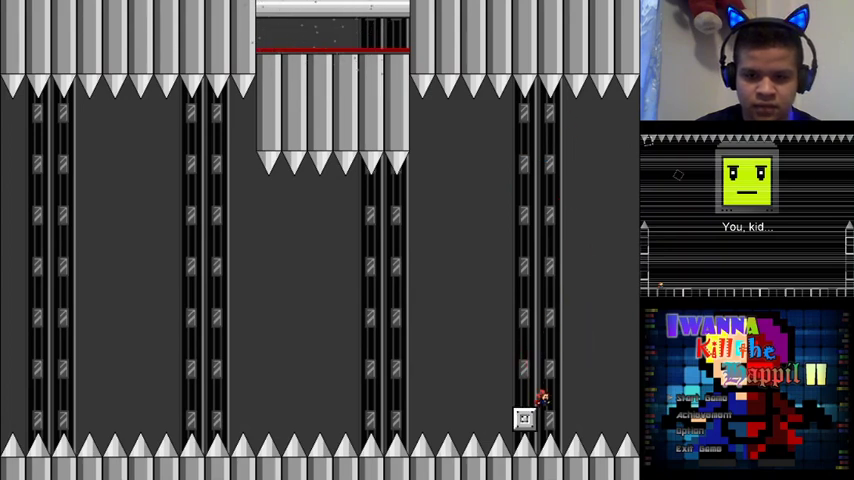
{"action": "key", "text": "r"}
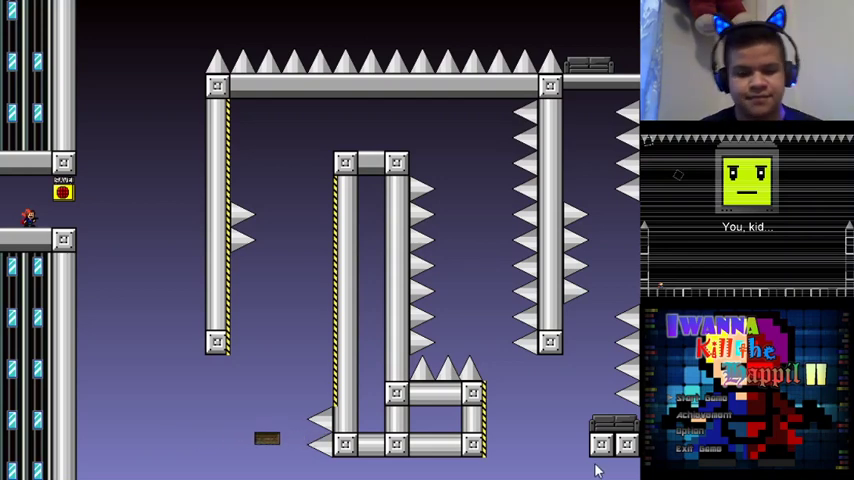
Climb to the night-area save point ledge and ride the moving platform below
{"action": "key", "text": "shift+Right"}
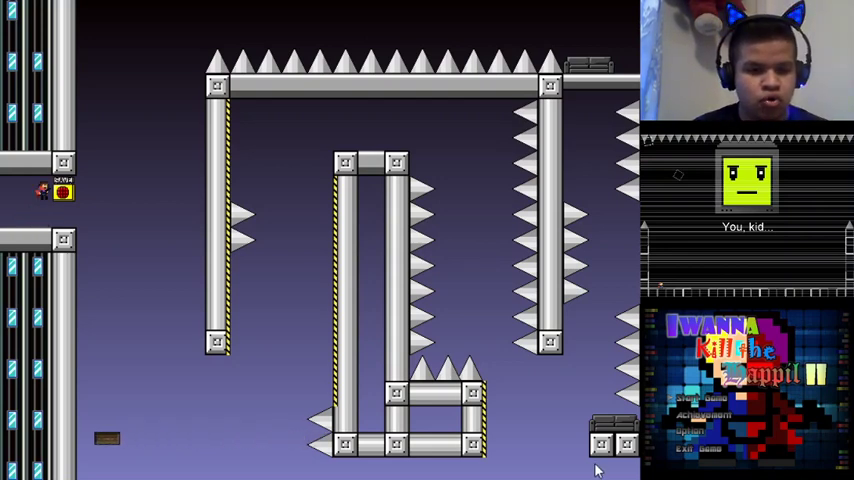
{"action": "key", "text": "Right"}
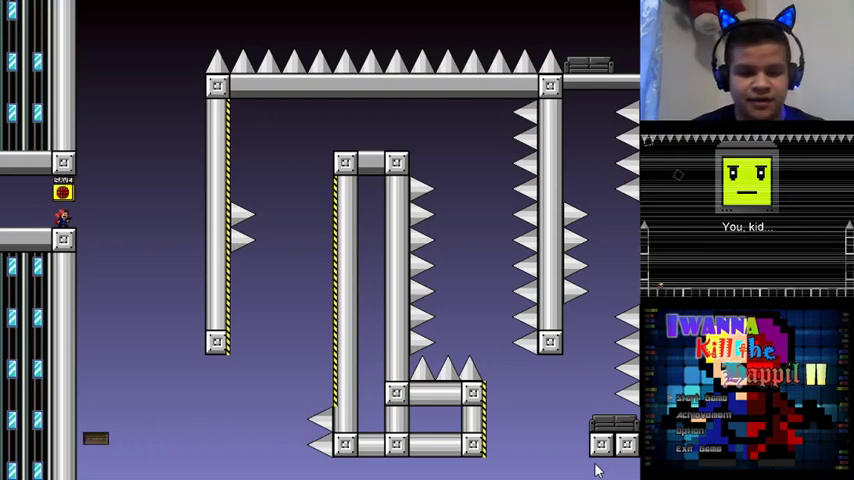
{"action": "key", "text": "Right"}
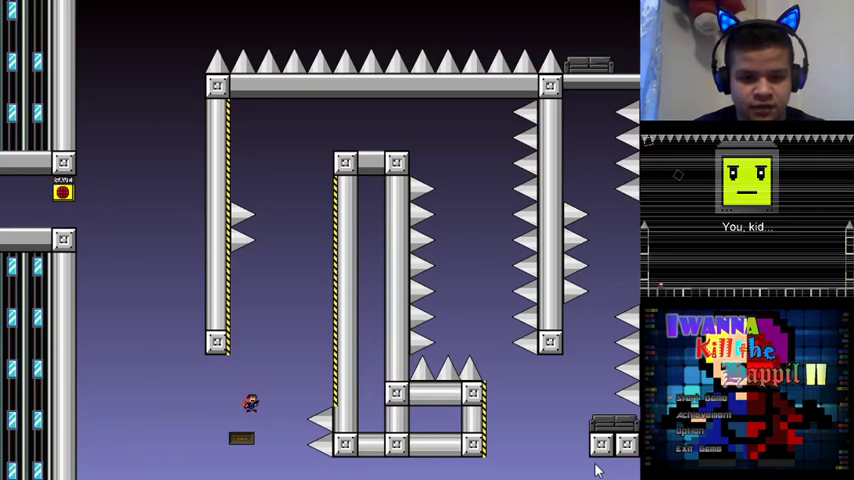
{"action": "key", "text": "shift"}
{"action": "key", "text": "r"}
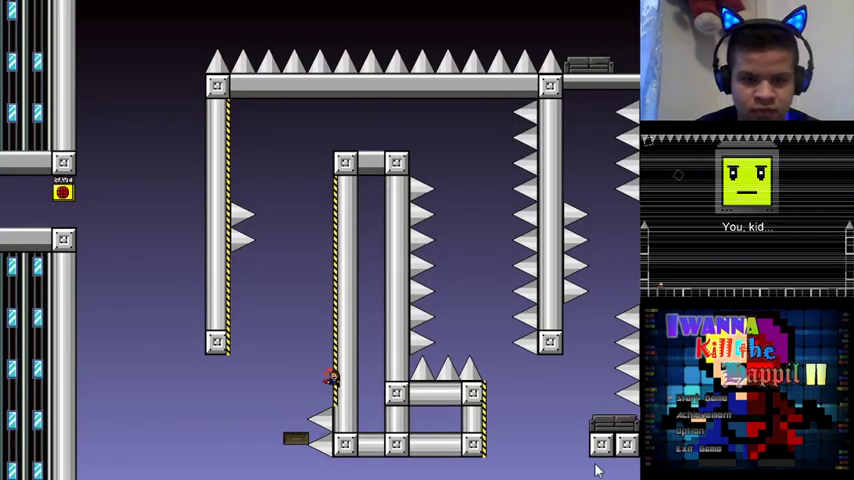
Jump up past the left spiked pillar onto the middle pillar's cap
{"action": "key", "text": "shift"}
{"action": "key", "text": "Left"}
{"action": "key", "text": "shift"}
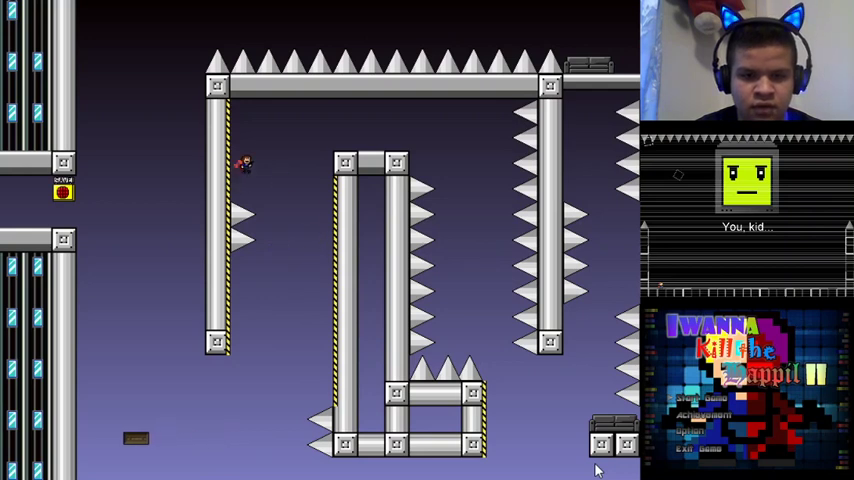
{"action": "key", "text": "shift"}
{"action": "key", "text": "Right"}
{"action": "key", "text": "Right"}
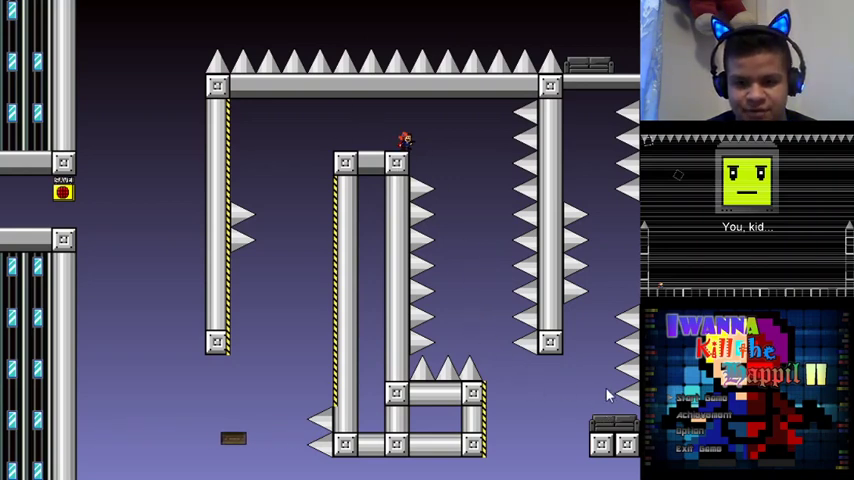
Make several quick runs off the save-point ledge, dying and restarting each time
{"action": "key", "text": "Right"}
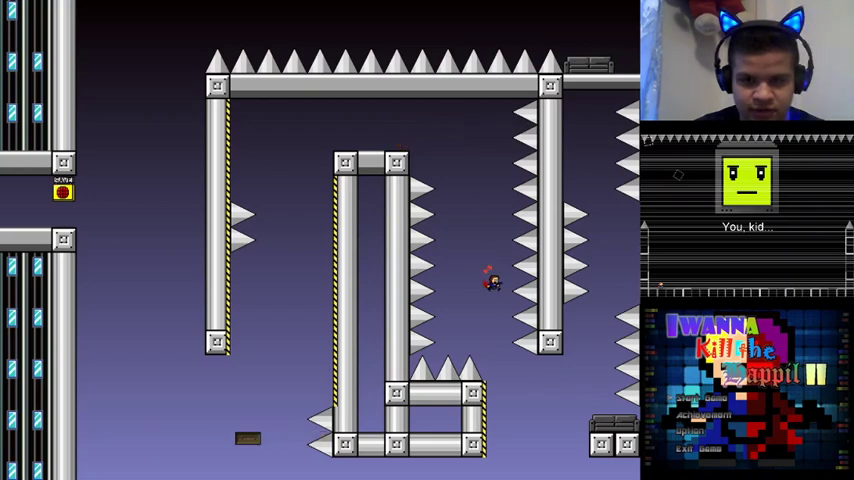
{"action": "key", "text": "r"}
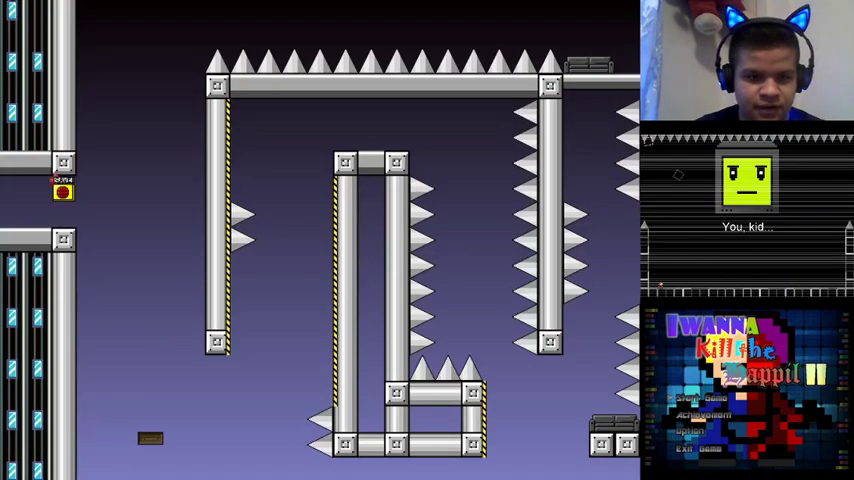
{"action": "key", "text": "Right"}
{"action": "key", "text": "r"}
{"action": "key", "text": "Right"}
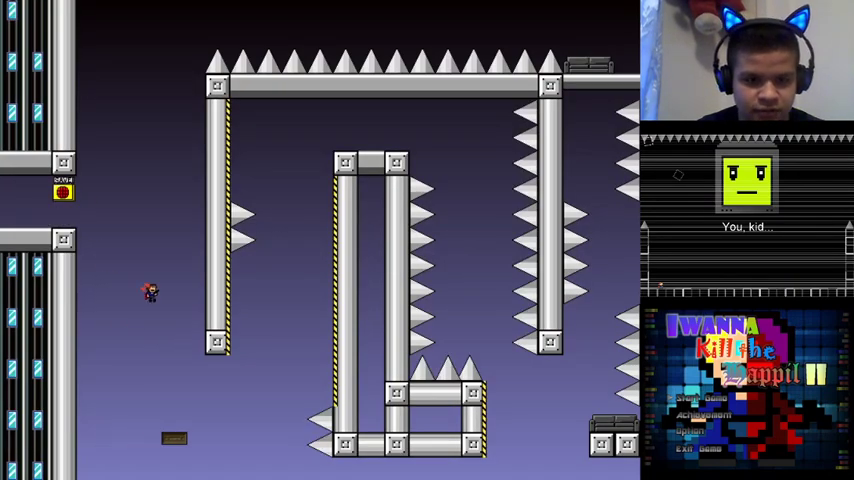
{"action": "key", "text": "Right"}
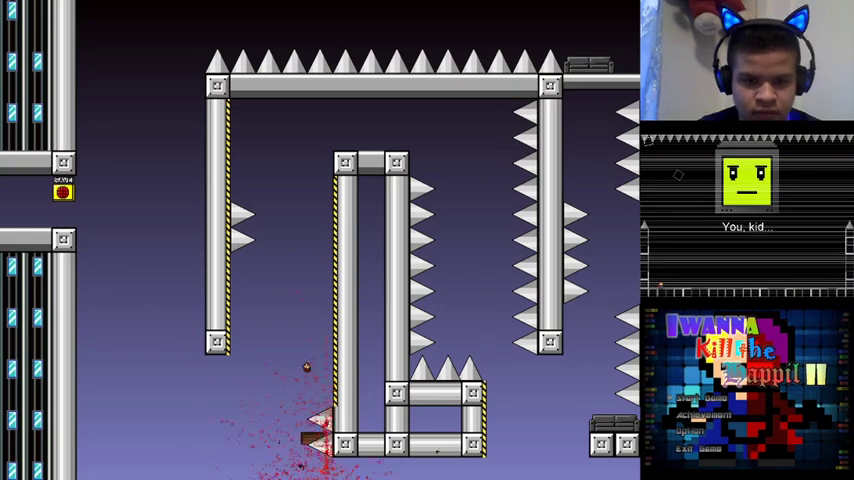
Retry by dropping toward the floor and jumping left from the centre pillar's wall
{"action": "key", "text": "r"}
{"action": "key", "text": "Right"}
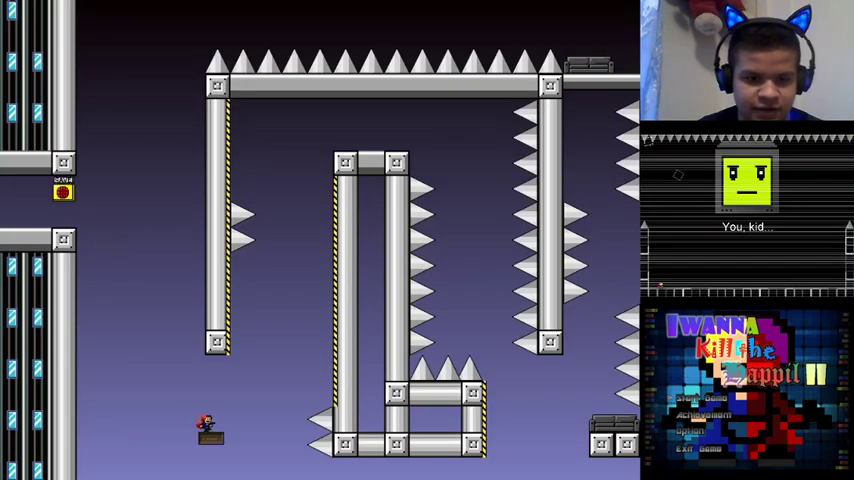
{"action": "key", "text": "Right"}
{"action": "key", "text": "r"}
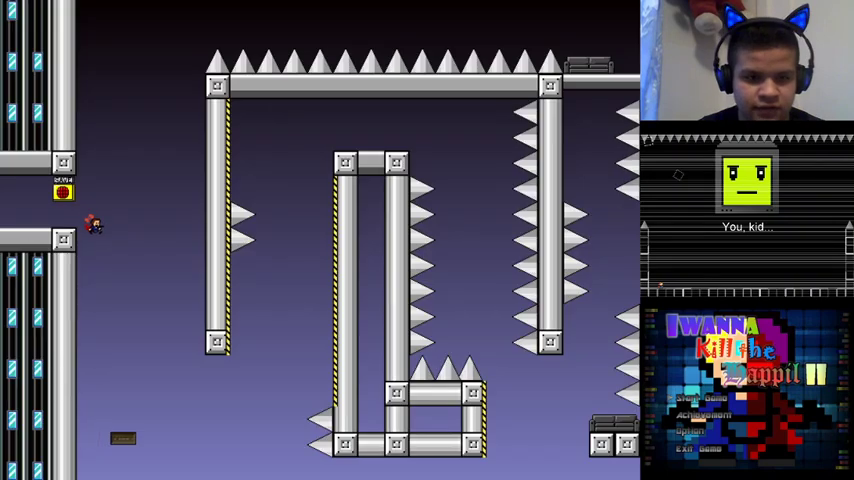
{"action": "key", "text": "Right"}
{"action": "key", "text": "Right"}
{"action": "key", "text": "Right"}
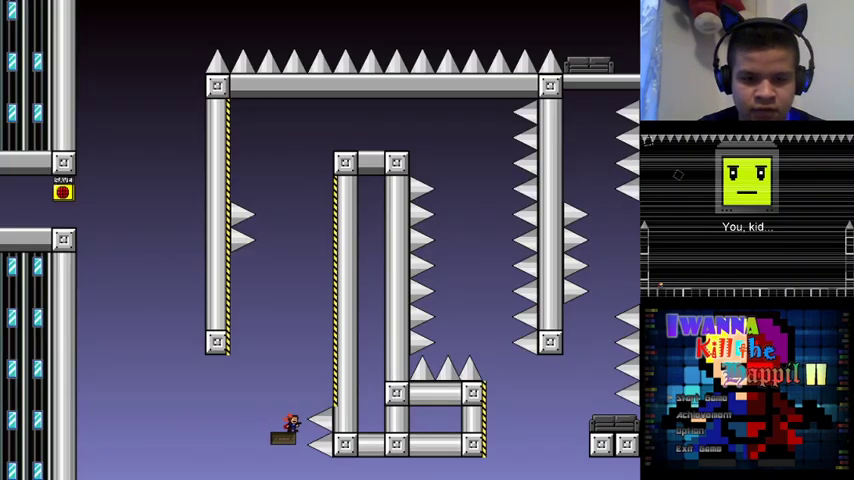
{"action": "key", "text": "shift"}
{"action": "key", "text": "Left"}
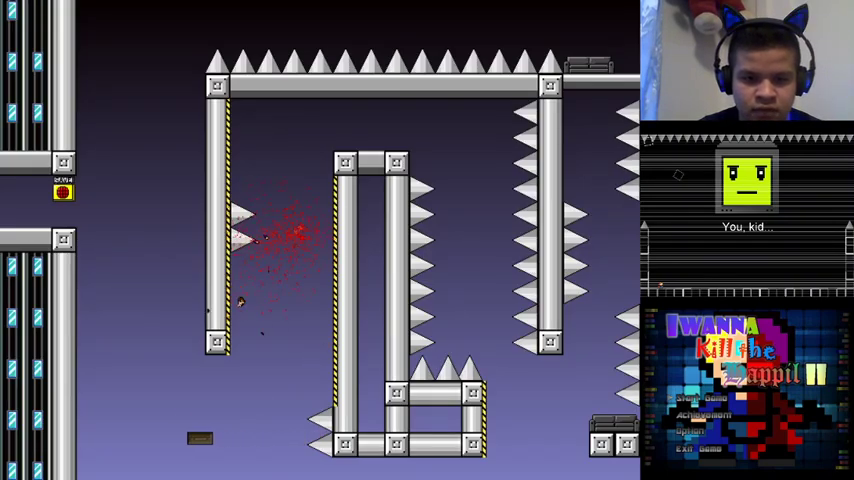
Ride the moving platform, climb the left pillar's wall, then drop down the right side
{"action": "key", "text": "r"}
{"action": "key", "text": "Right"}
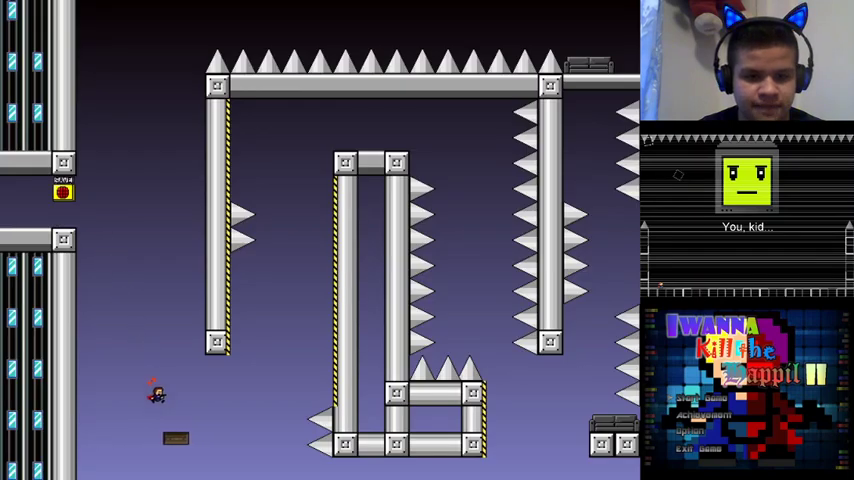
{"action": "key", "text": "Right"}
{"action": "key", "text": "shift"}
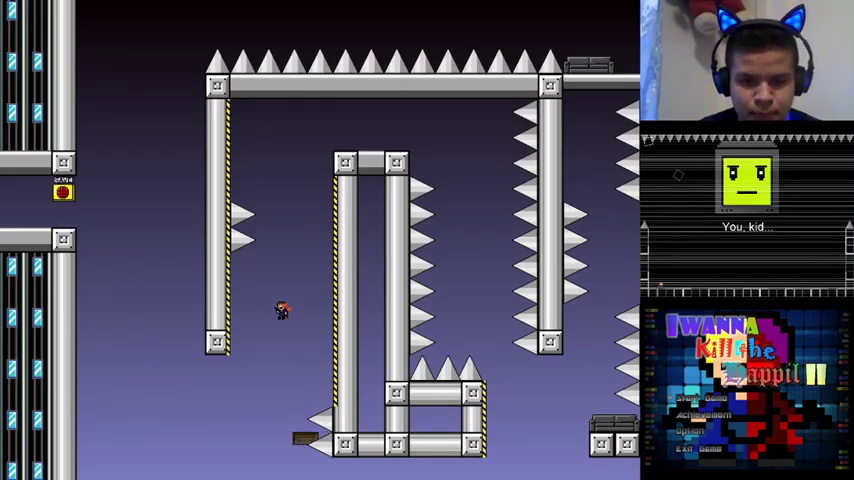
{"action": "key", "text": "shift"}
{"action": "key", "text": "shift"}
{"action": "key", "text": "Right"}
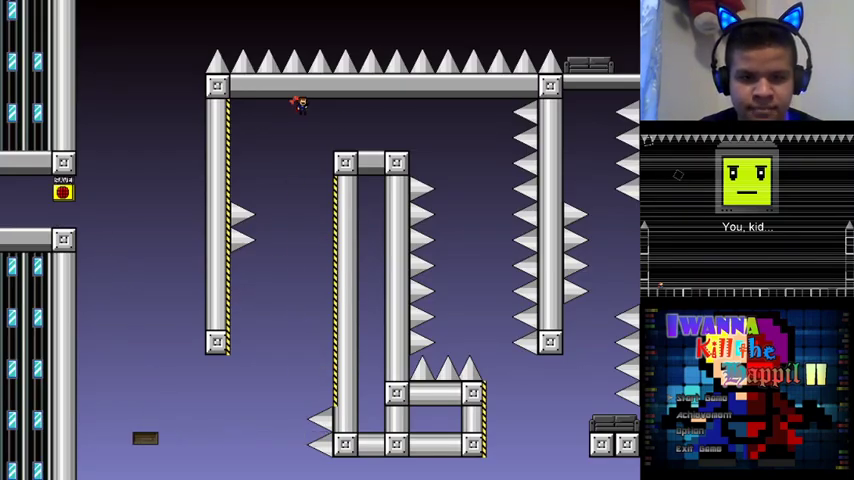
{"action": "key", "text": "Right"}
{"action": "key", "text": "shift"}
{"action": "key", "text": "Right"}
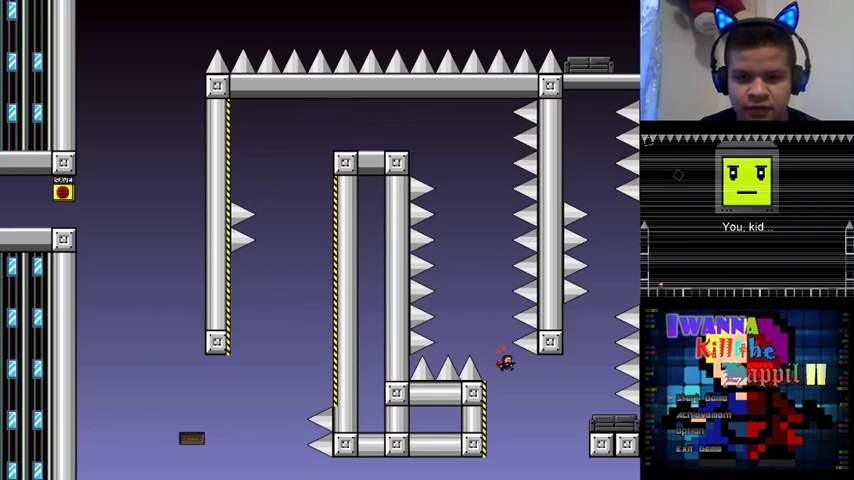
Restart after the spike death and jump from the moving platform toward the pillar, dying again
{"action": "key", "text": "r"}
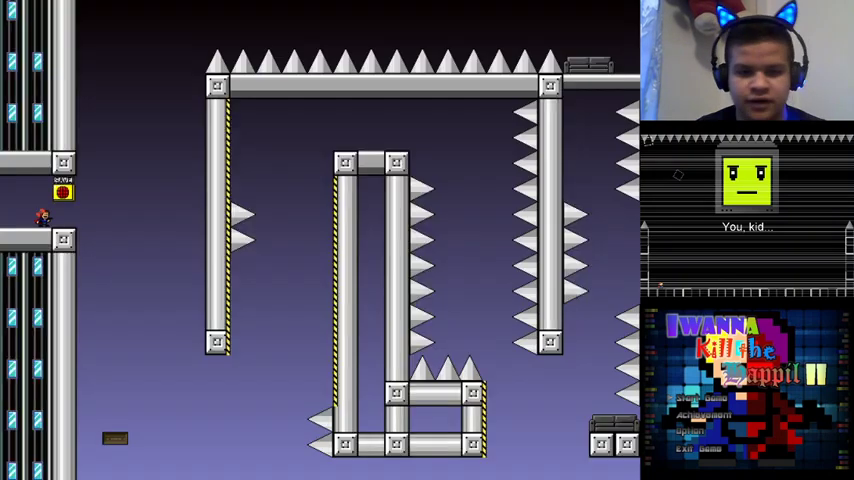
{"action": "key", "text": "Right"}
{"action": "key", "text": "Right"}
{"action": "key", "text": "shift"}
{"action": "key", "text": "shift"}
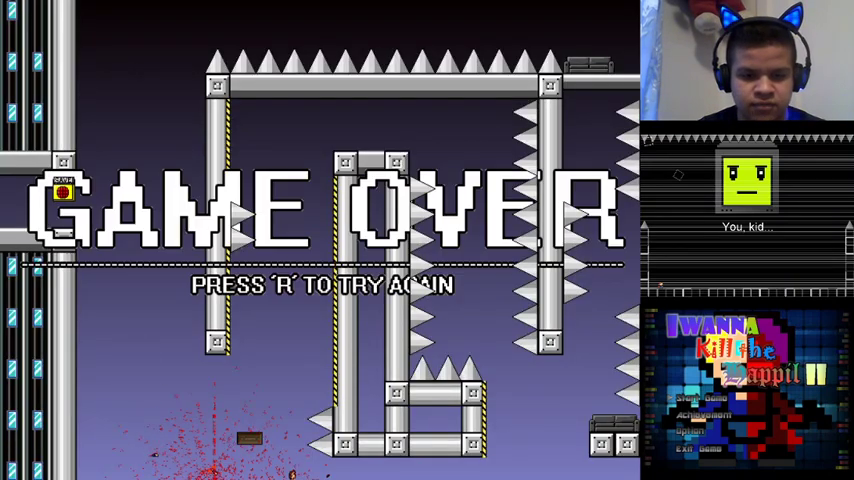
Clear the game over and make two short attempts jumping from the moving platform
{"action": "key", "text": "r"}
{"action": "key", "text": "Right"}
{"action": "key", "text": "Right"}
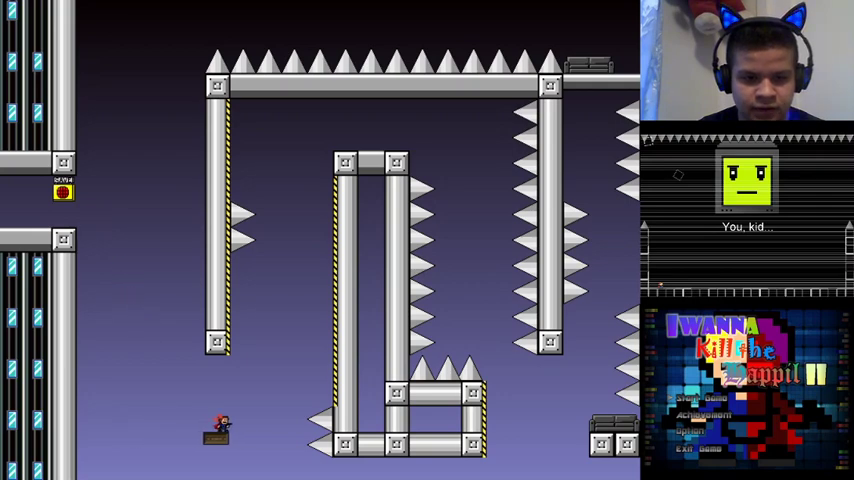
{"action": "key", "text": "Right"}
{"action": "key", "text": "shift"}
{"action": "key", "text": "r"}
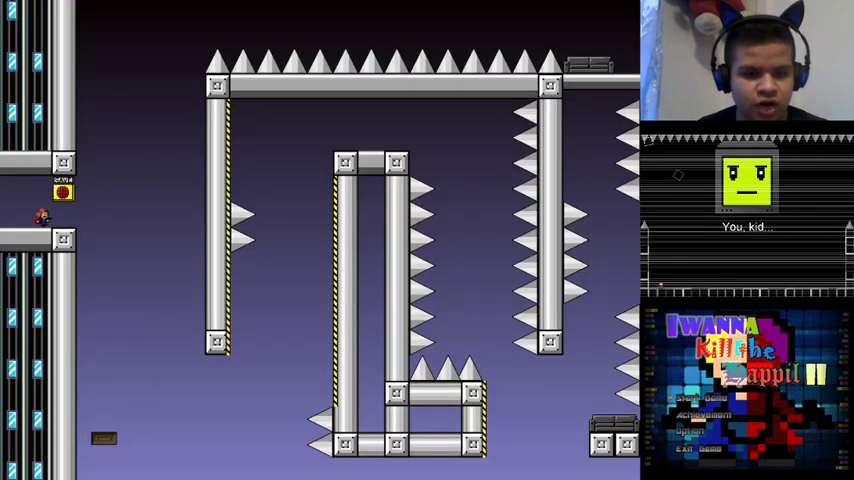
{"action": "key", "text": "Right"}
{"action": "key", "text": "Right"}
{"action": "key", "text": "shift"}
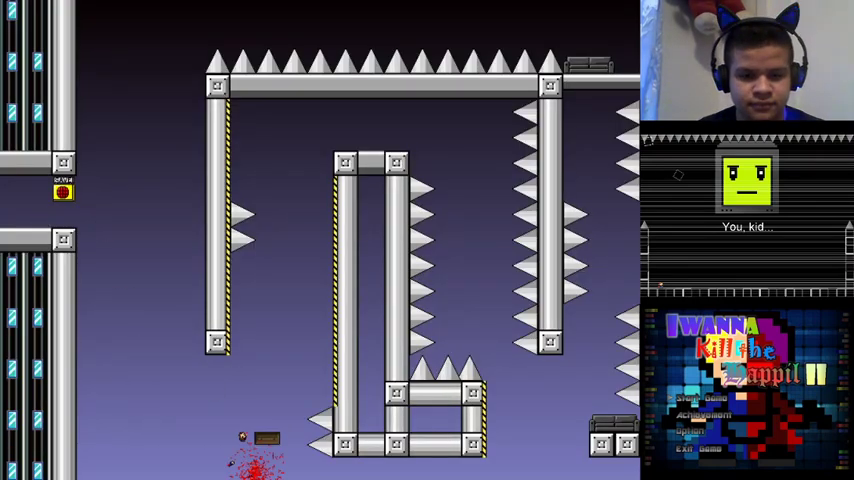
Retry, jumping from the moving platform to the striped centre pillar, then leftward
{"action": "key", "text": "r"}
{"action": "key", "text": "Right"}
{"action": "key", "text": "Right"}
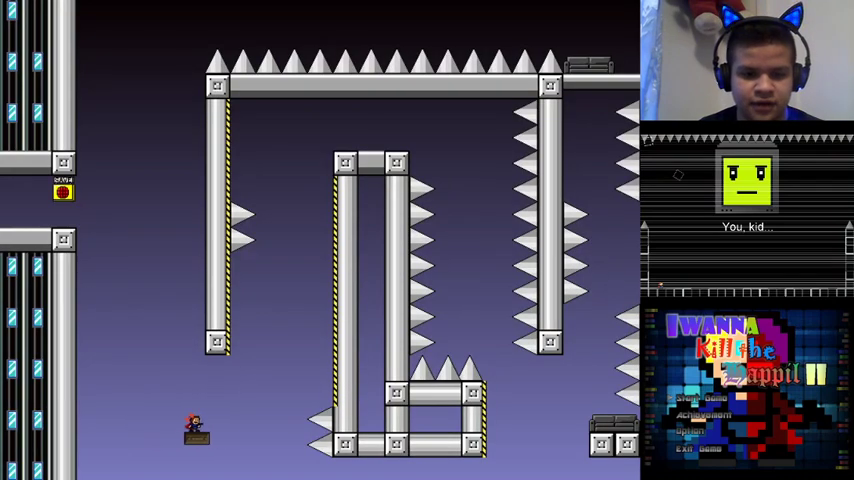
{"action": "key", "text": "shift"}
{"action": "key", "text": "shift"}
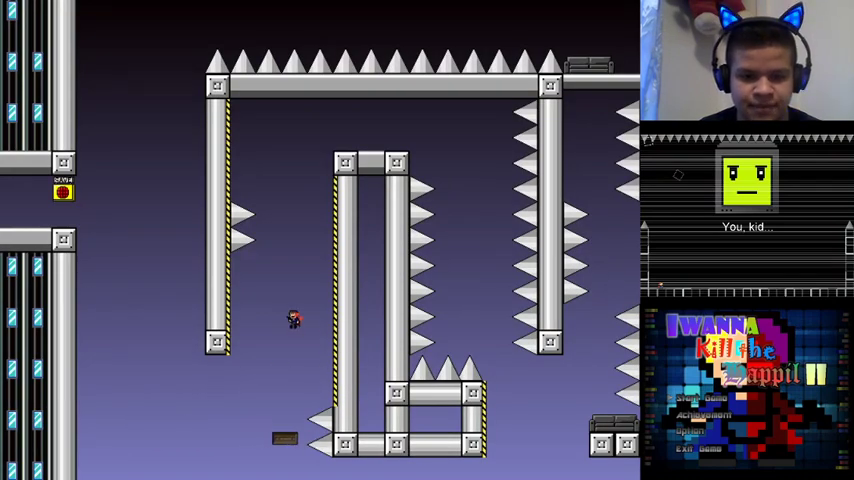
{"action": "key", "text": "shift"}
{"action": "key", "text": "shift"}
{"action": "key", "text": "Left"}
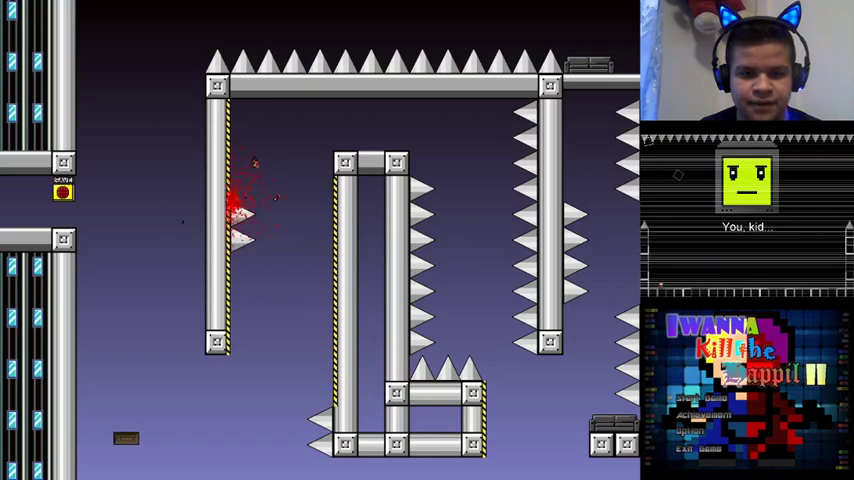
Double-jump beside the centre pillar to the left wall, then drop right off the pillar top
{"action": "key", "text": "r"}
{"action": "key", "text": "Right"}
{"action": "key", "text": "Right"}
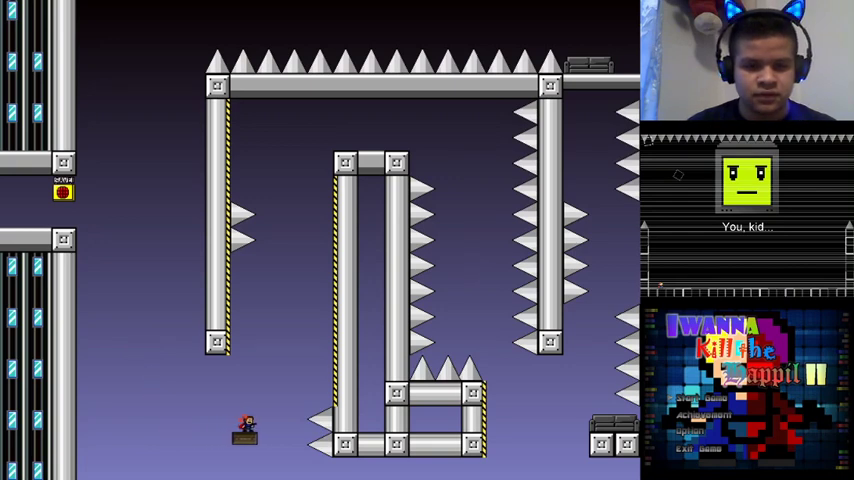
{"action": "key", "text": "shift"}
{"action": "key", "text": "shift"}
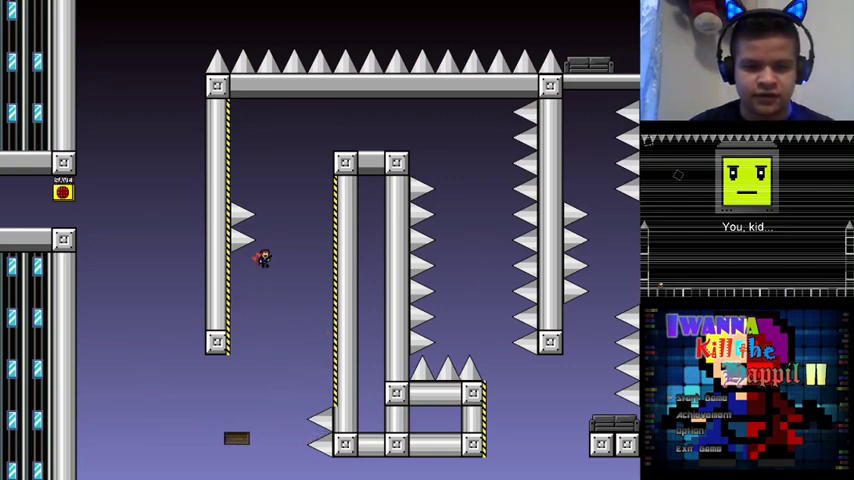
{"action": "key", "text": "Left"}
{"action": "key", "text": "shift"}
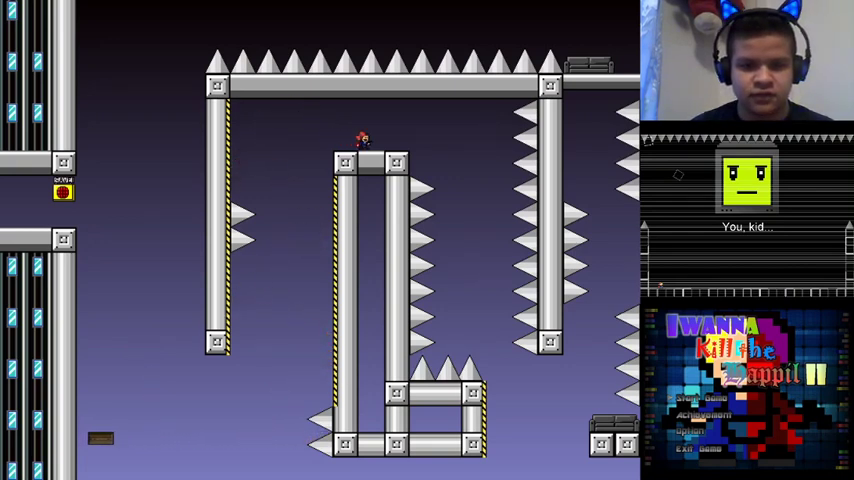
{"action": "key", "text": "Right"}
{"action": "key", "text": "Right"}
{"action": "key", "text": "Right"}
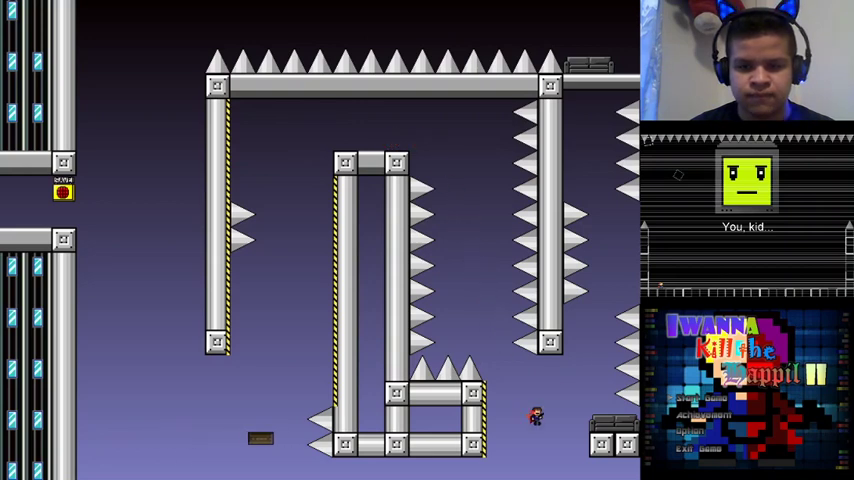
{"action": "key", "text": "Right"}
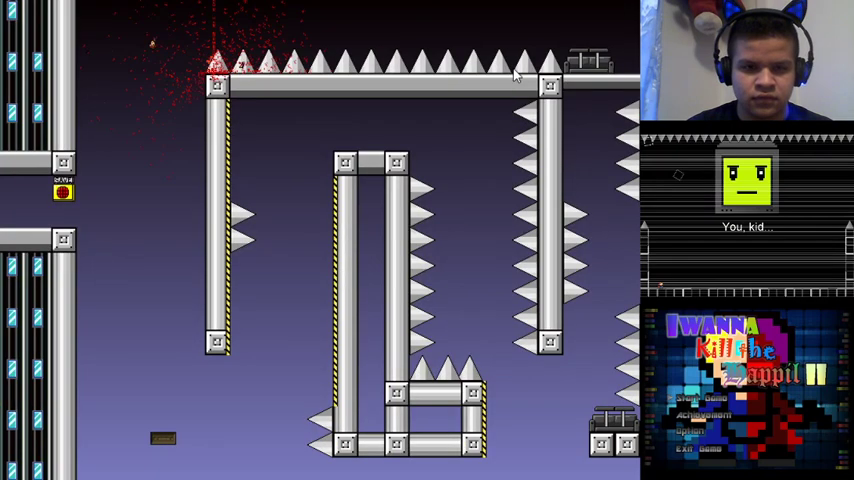
Restart twice from the save point, walking right off the spawn ledge toward the moving platform
{"action": "key", "text": "r"}
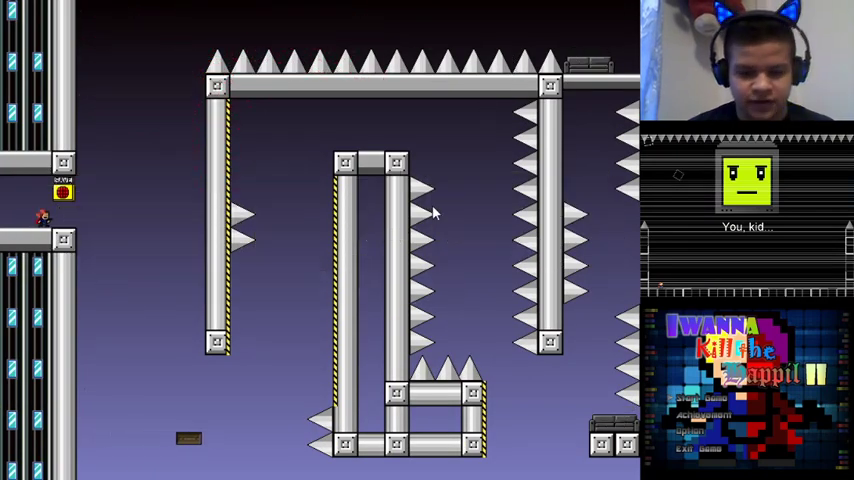
{"action": "key", "text": "Right"}
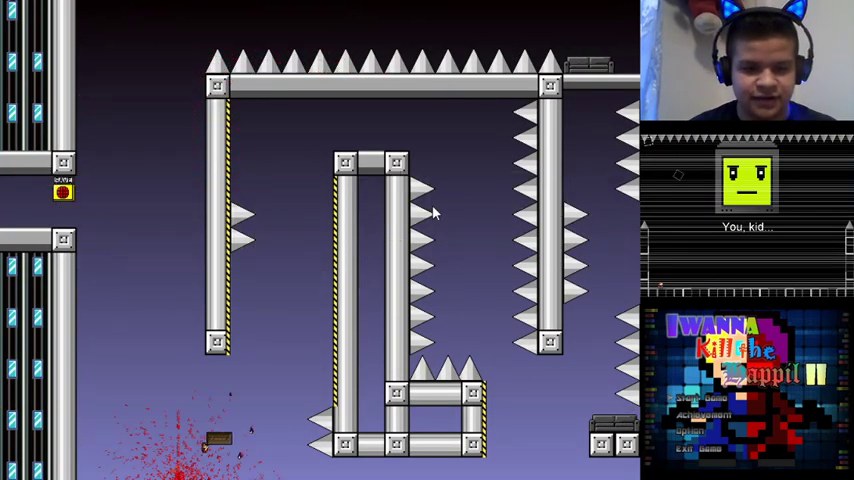
{"action": "key", "text": "r"}
{"action": "key", "text": "Right"}
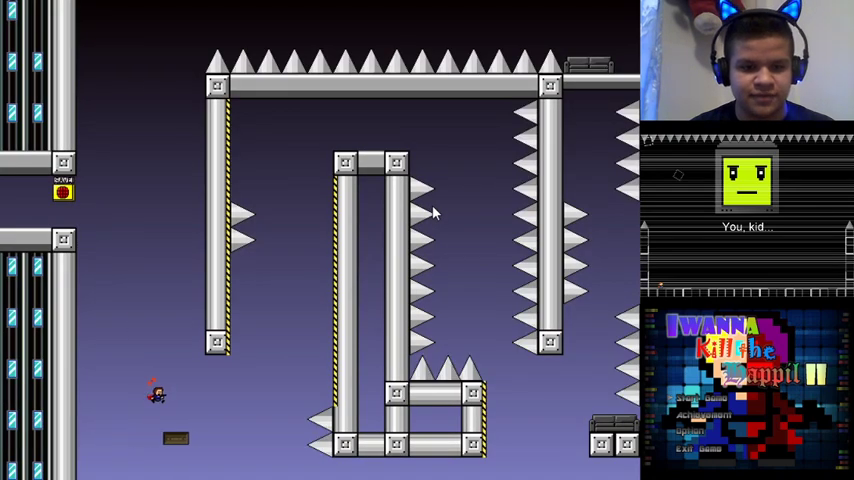
Ride the platform, wall-jump up the left pillar, cross the centre pillar and exit right
{"action": "key", "text": "r"}
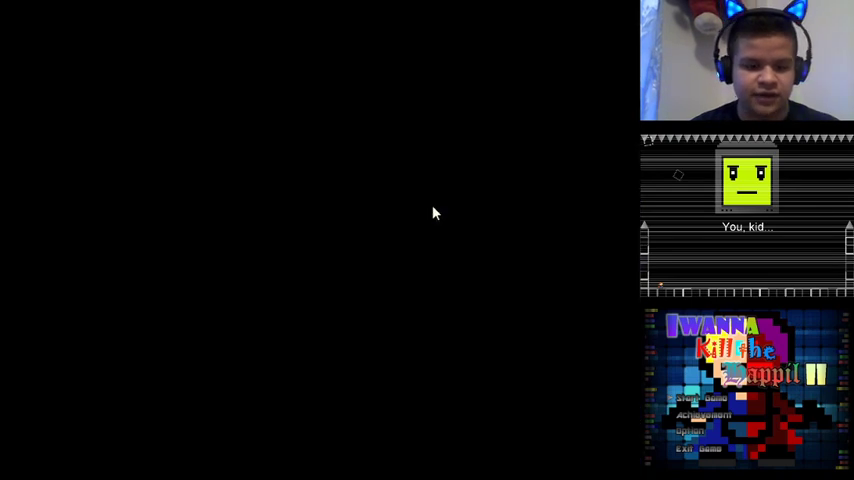
{"action": "key", "text": "Right"}
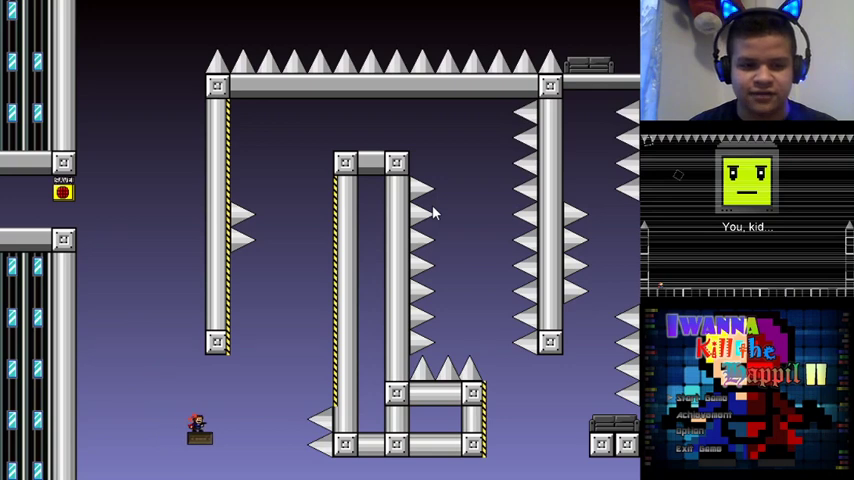
{"action": "key", "text": "shift"}
{"action": "key", "text": "Left"}
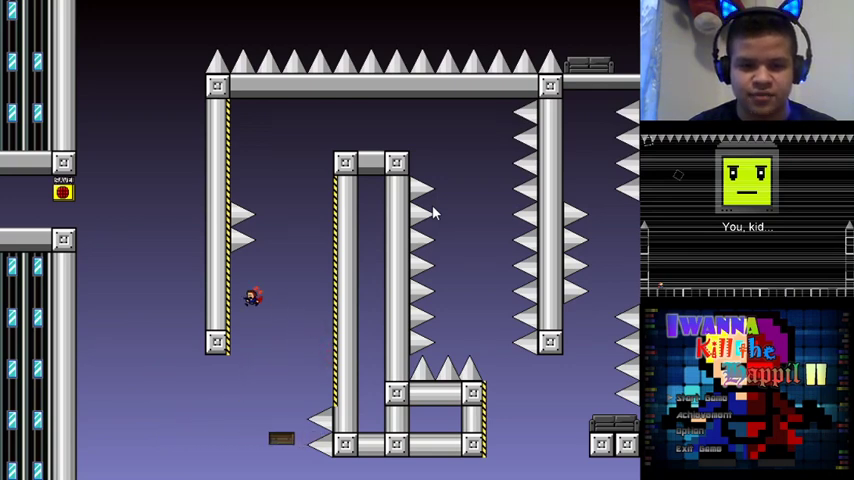
{"action": "key", "text": "shift"}
{"action": "key", "text": "shift"}
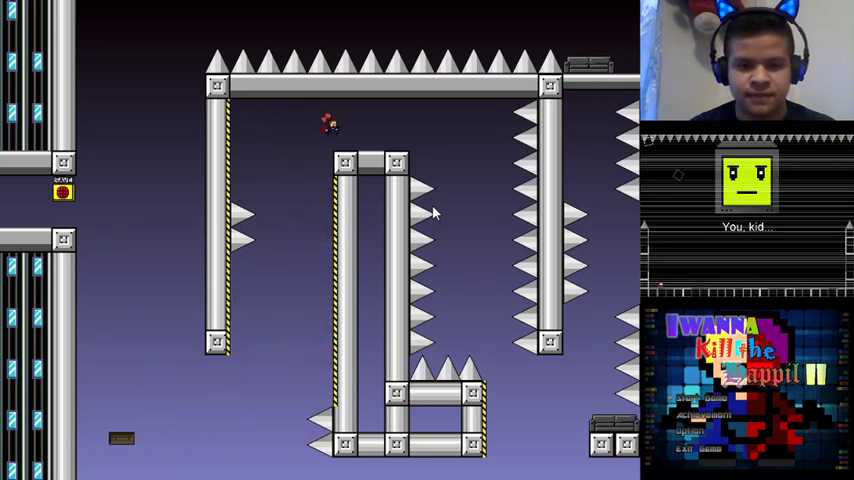
{"action": "key", "text": "Right"}
{"action": "key", "text": "shift"}
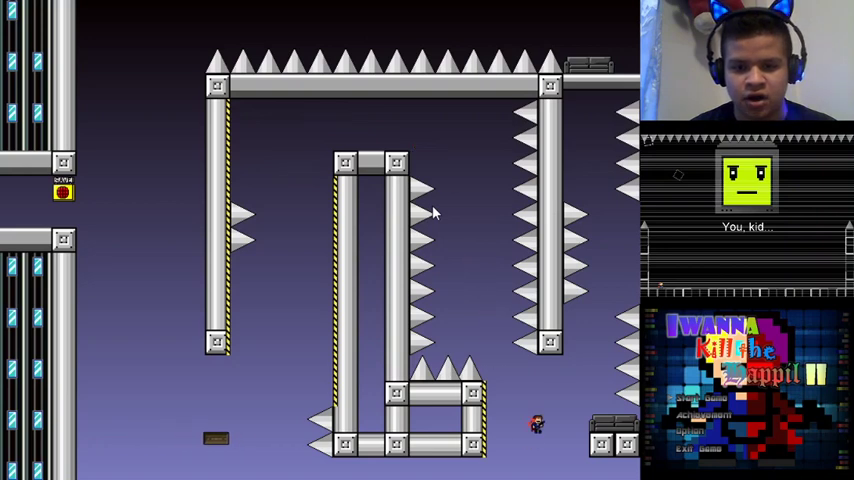
{"action": "key", "text": "Right"}
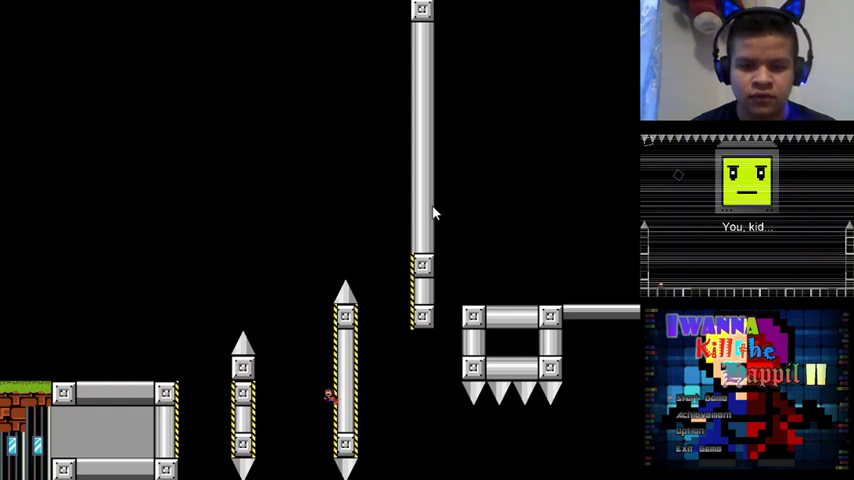
Restart after the dark-room death, climb the left wall and leap off the middle pillar rightward
{"action": "key", "text": "Left"}
{"action": "key", "text": "r"}
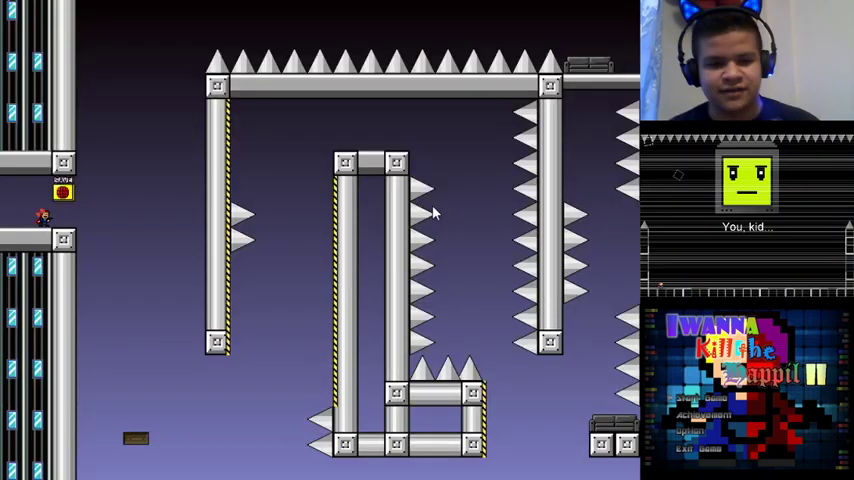
{"action": "key", "text": "Right"}
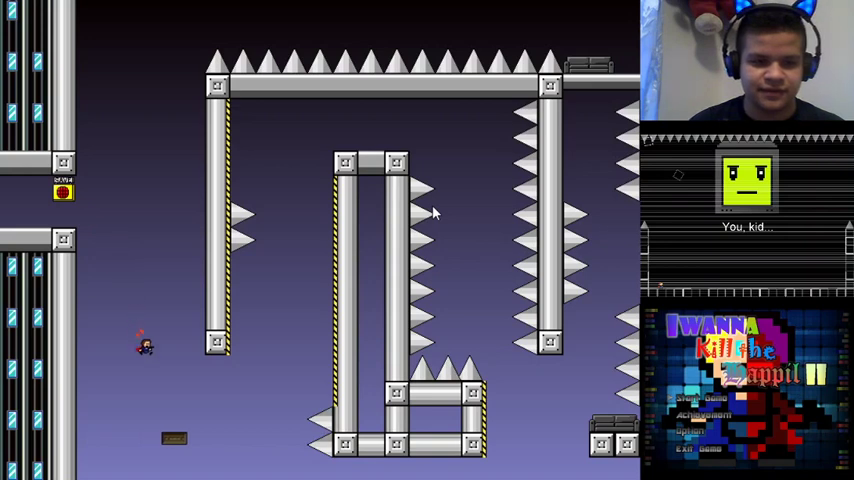
{"action": "key", "text": "Right"}
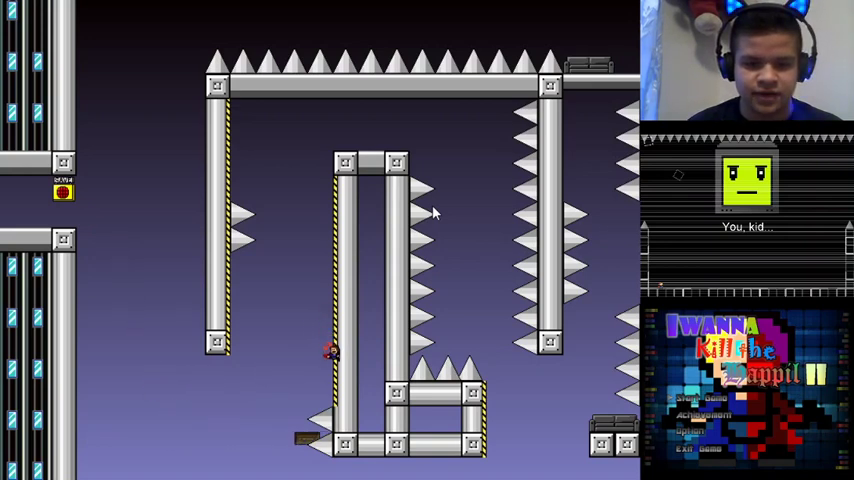
{"action": "key", "text": "shift"}
{"action": "key", "text": "Left"}
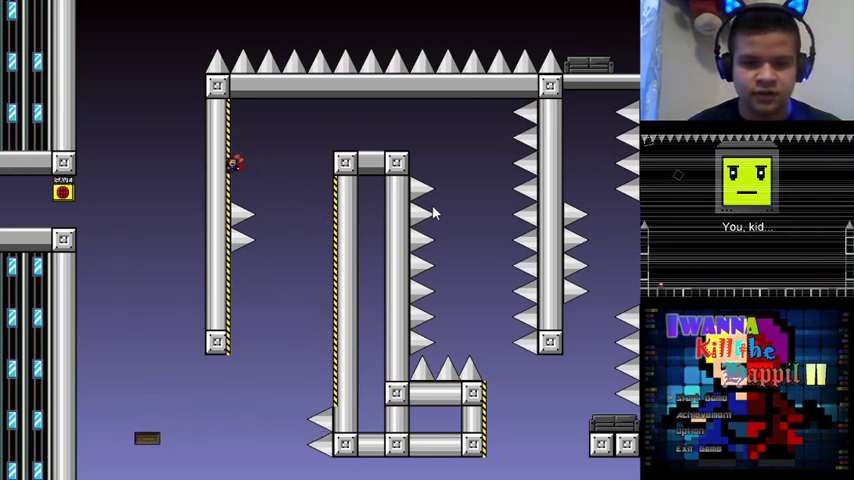
{"action": "key", "text": "Right"}
{"action": "key", "text": "Right"}
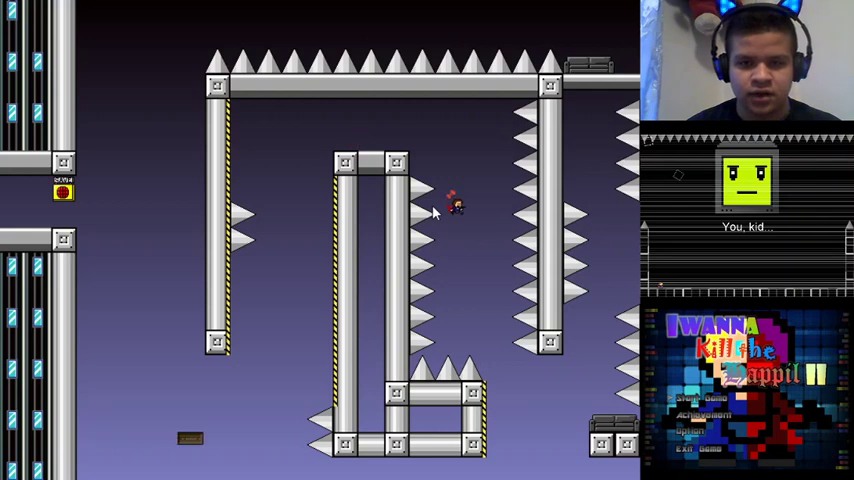
{"action": "key", "text": "shift"}
{"action": "key", "text": "Right"}
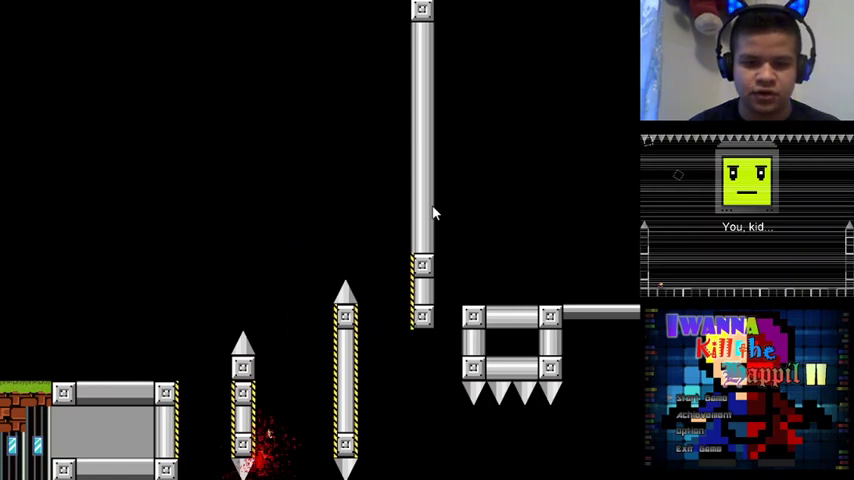
Make several quick restarts, walking off the start ledge and riding the platform right
{"action": "key", "text": "r"}
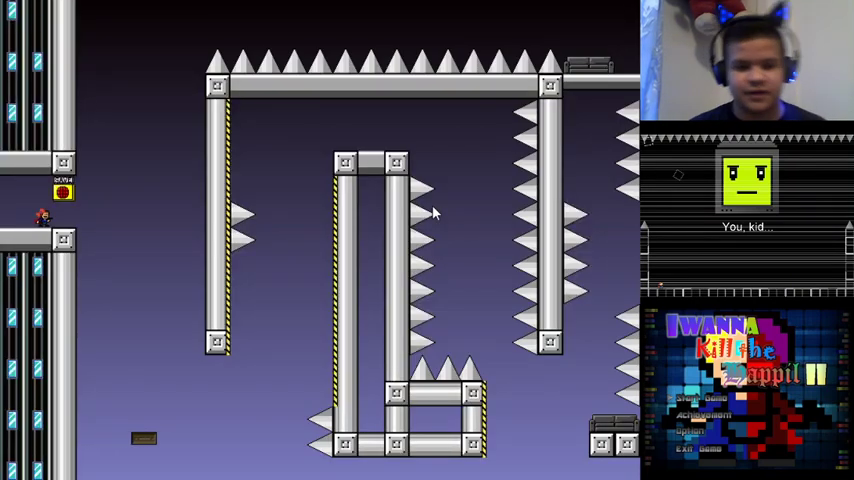
{"action": "key", "text": "shift"}
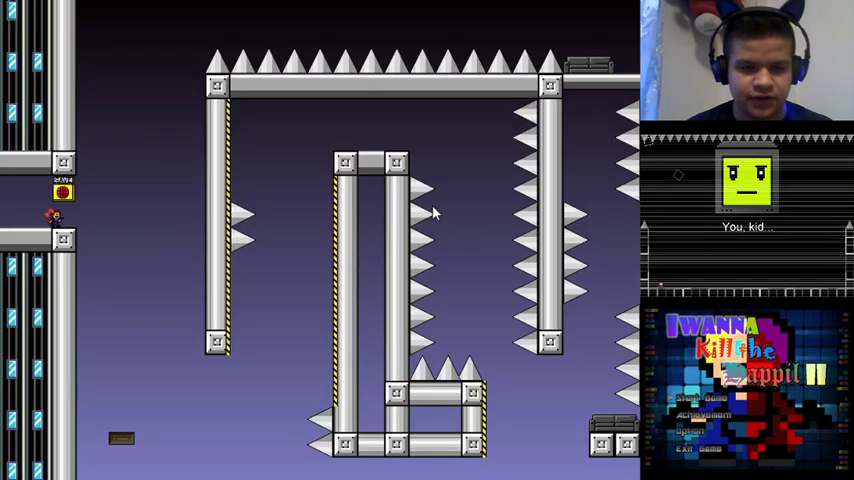
{"action": "key", "text": "Right"}
{"action": "key", "text": "r"}
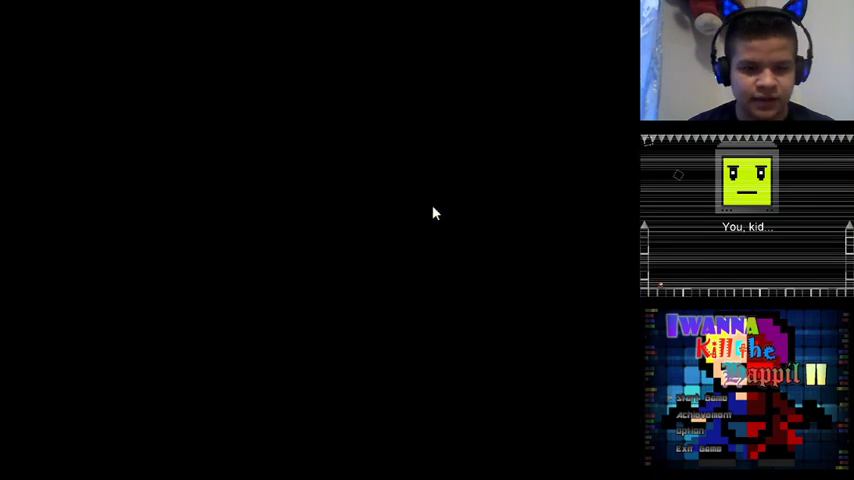
{"action": "key", "text": "Right"}
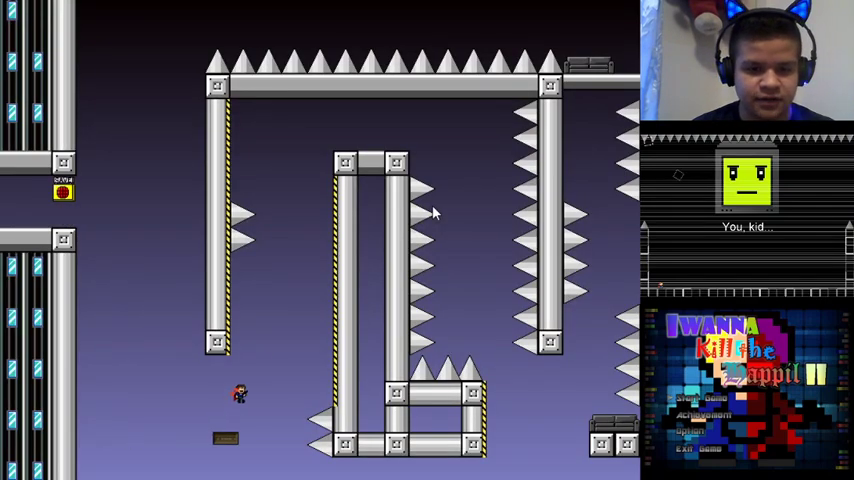
{"action": "key", "text": "Right"}
{"action": "key", "text": "r"}
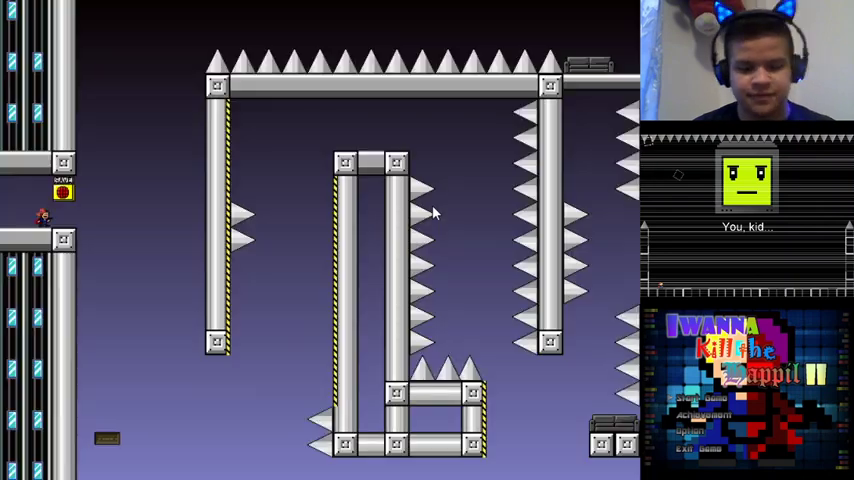
{"action": "key", "text": "Right"}
{"action": "key", "text": "Right"}
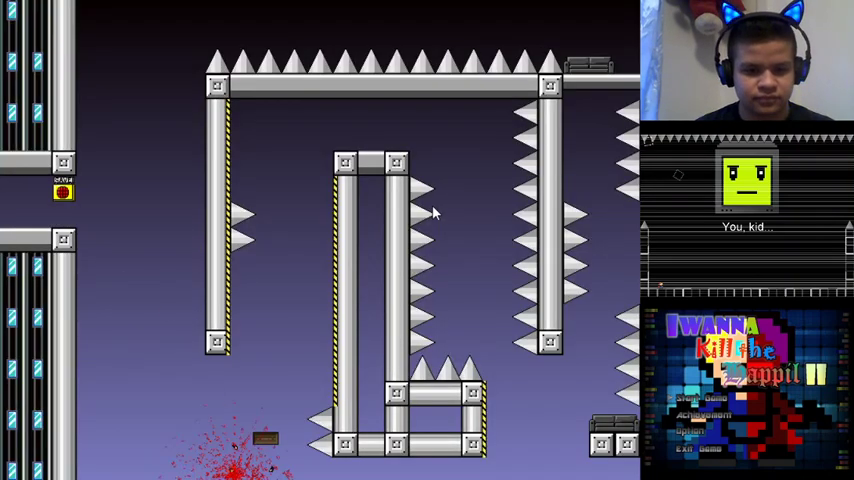
Wall-jump up the striped wall and drop right past the pillars into the next room
{"action": "key", "text": "r"}
{"action": "key", "text": "Right"}
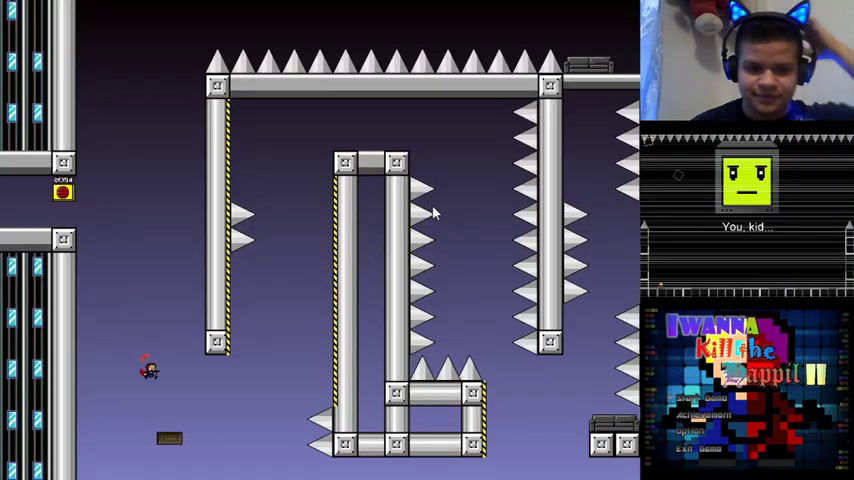
{"action": "key", "text": "Right"}
{"action": "key", "text": "shift"}
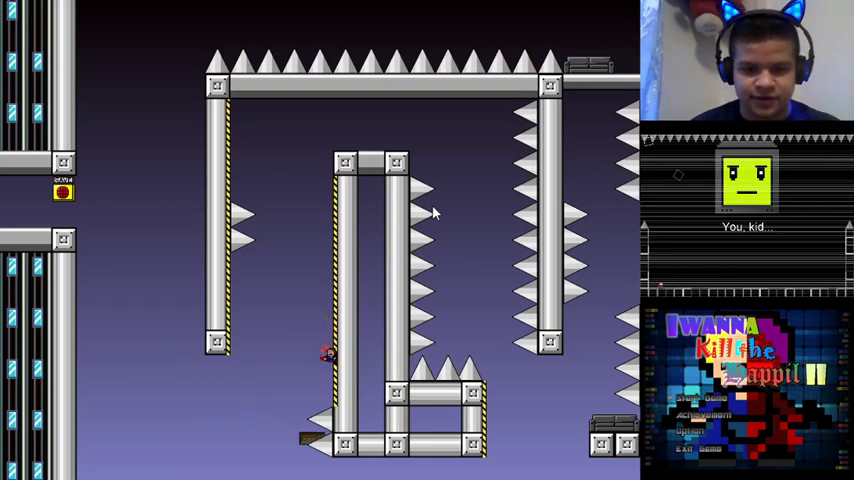
{"action": "key", "text": "shift"}
{"action": "key", "text": "Left"}
{"action": "key", "text": "shift"}
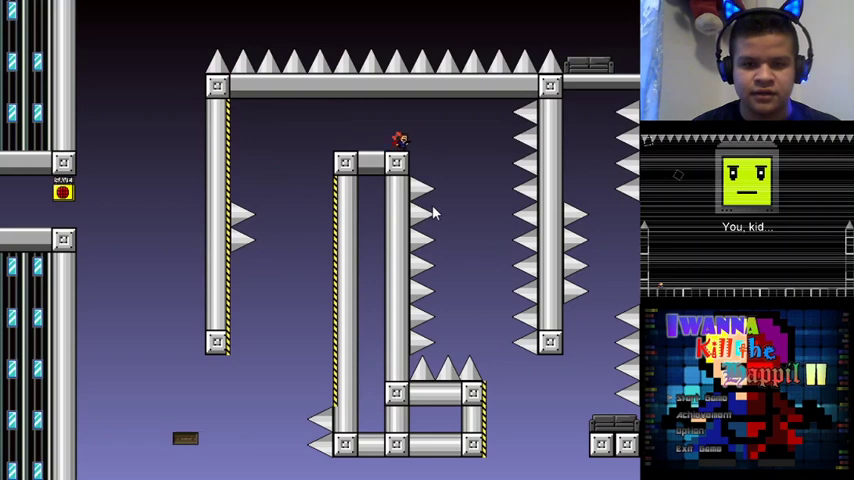
{"action": "key", "text": "Right"}
{"action": "key", "text": "shift"}
{"action": "key", "text": "shift"}
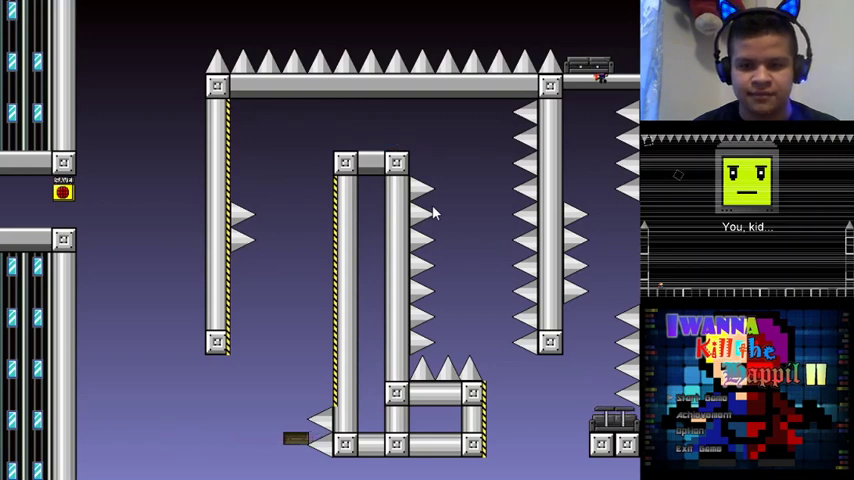
{"action": "key", "text": "Right"}
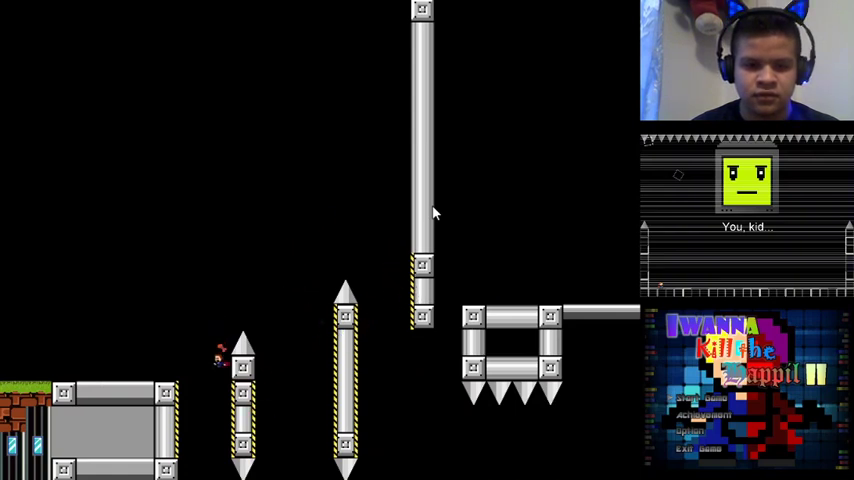
Fall back into the pillar room and restart twice, heading for the moving platform
{"action": "key", "text": "Left"}
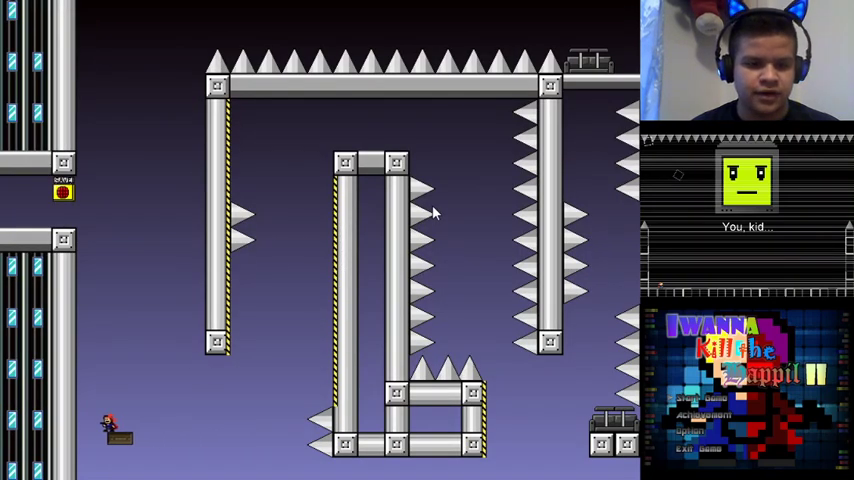
{"action": "key", "text": "Right"}
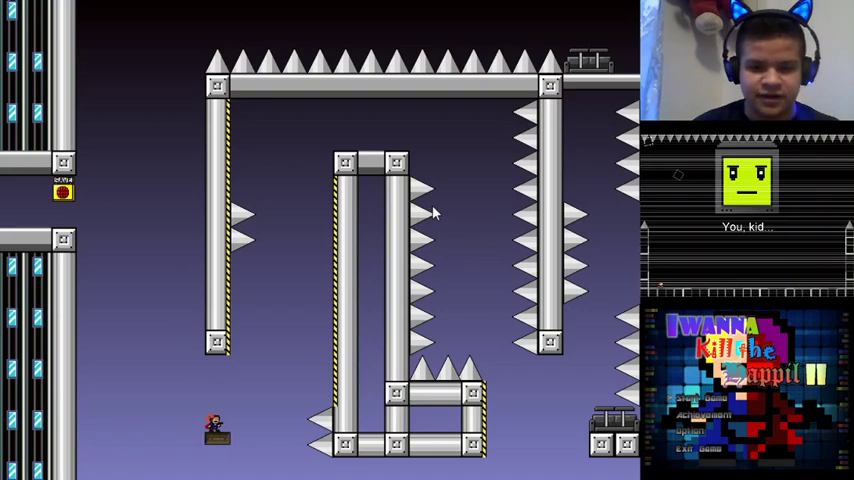
{"action": "key", "text": "r"}
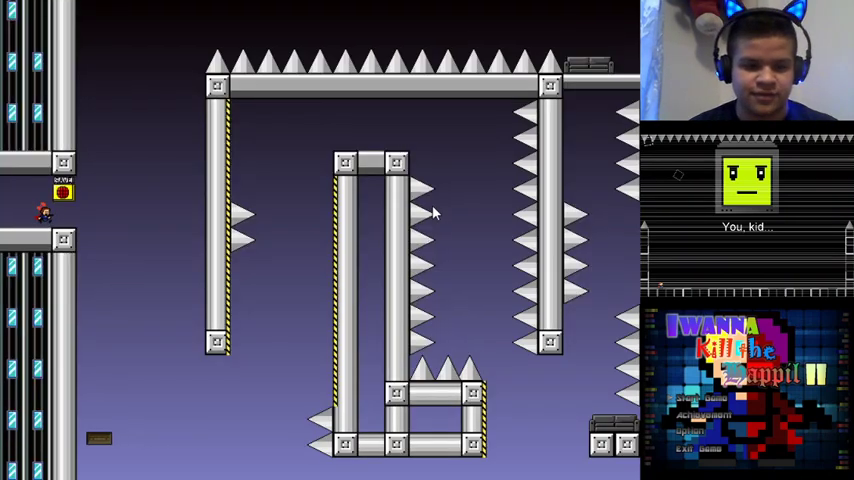
{"action": "key", "text": "Right"}
{"action": "key", "text": "r"}
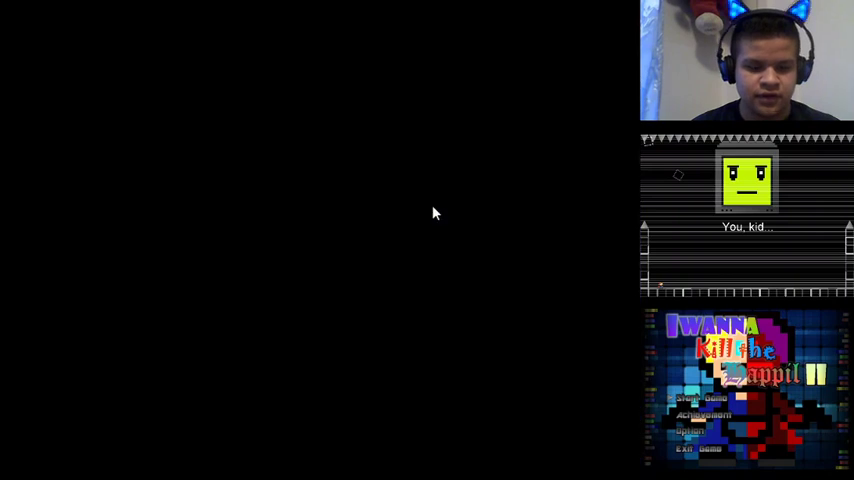
{"action": "key", "text": "Right"}
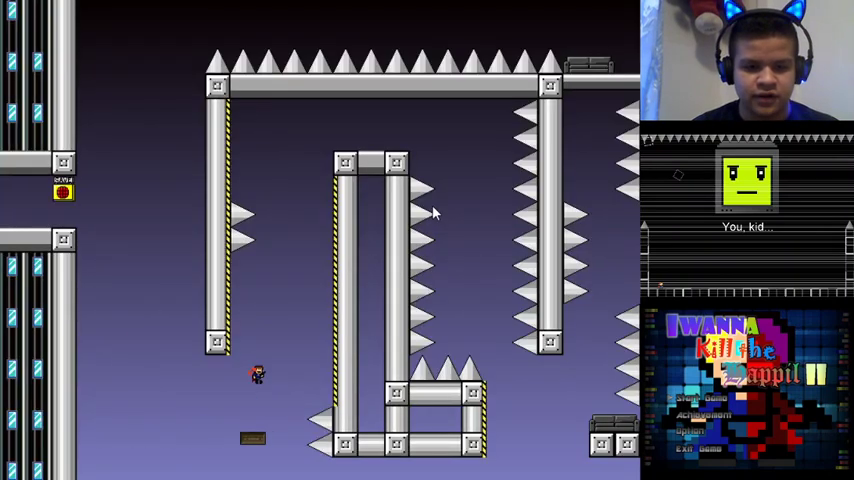
Climb the striped wall, leap right from the top and pass into the dark room
{"action": "key", "text": "shift+Right"}
{"action": "key", "text": "shift+Left"}
{"action": "key", "text": "shift+Left"}
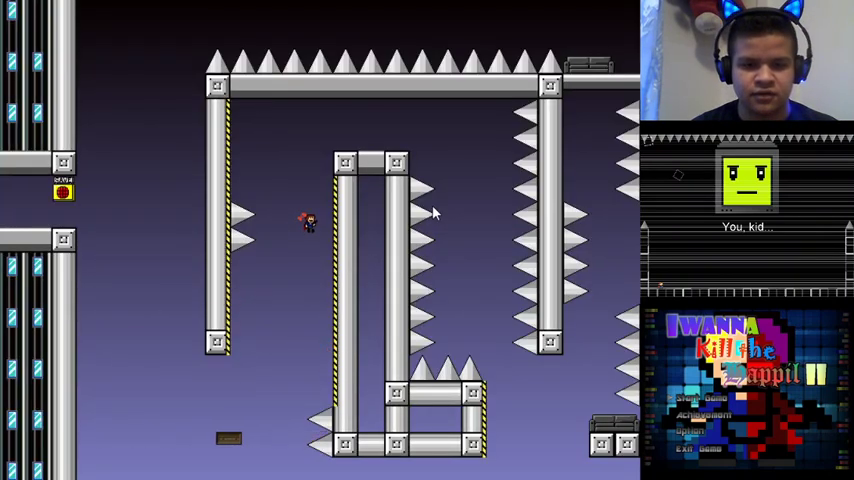
{"action": "key", "text": "Left"}
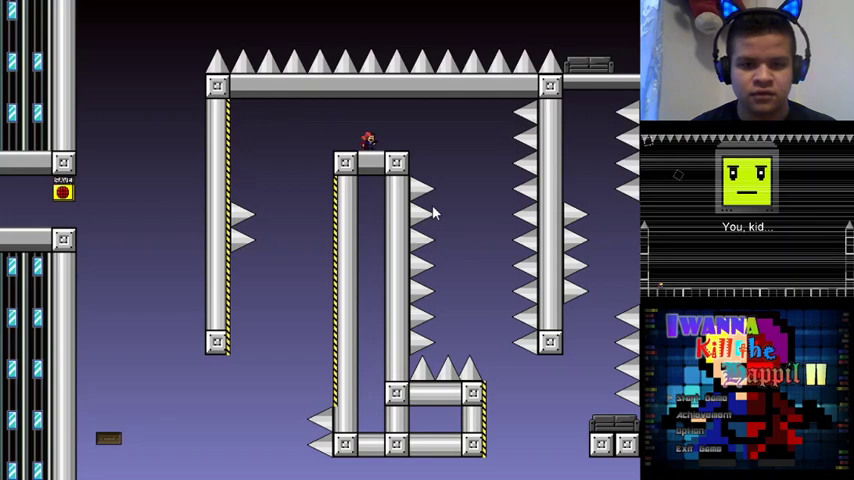
{"action": "key", "text": "Right"}
{"action": "key", "text": "shift"}
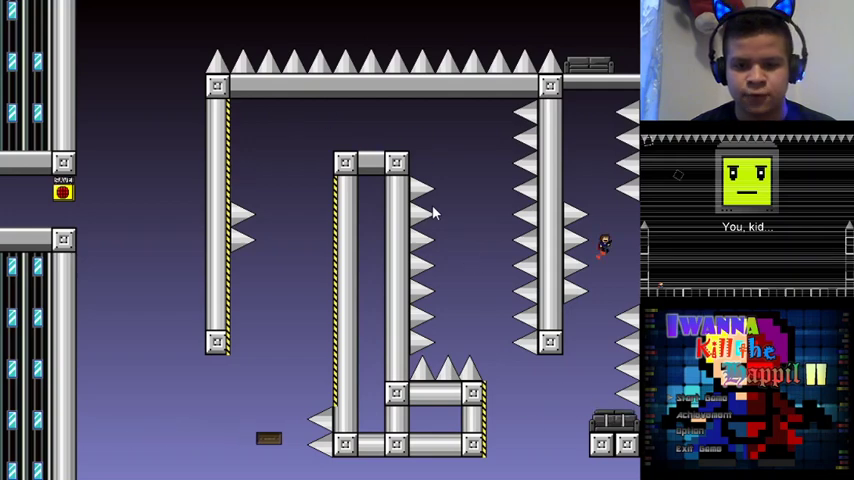
{"action": "key", "text": "Right"}
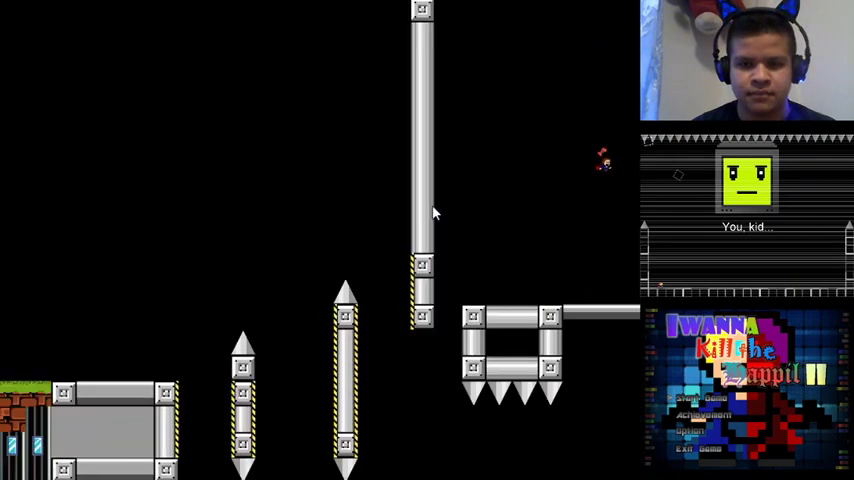
Respawn in the pillar room and restart again, walking right from the spawn point
{"action": "key", "text": "Right"}
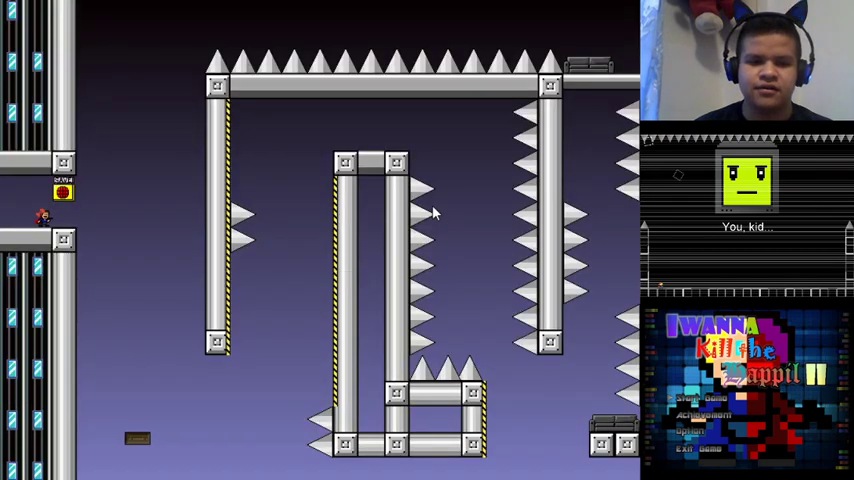
{"action": "key", "text": "r"}
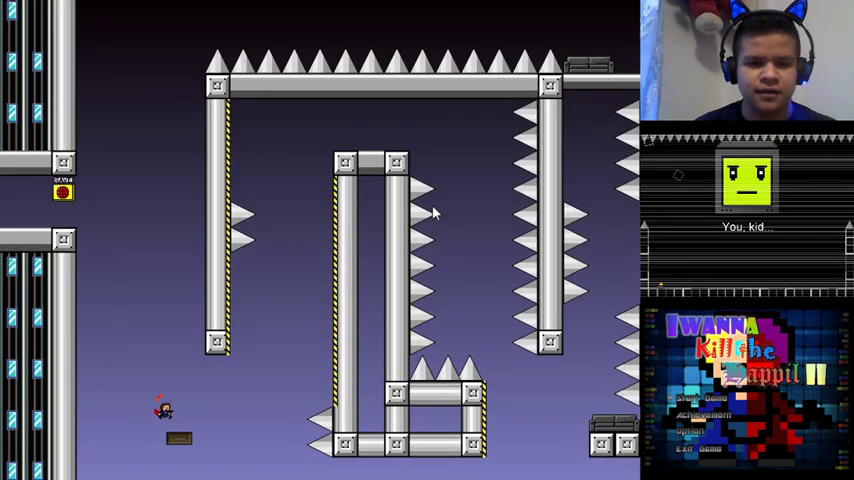
{"action": "key", "text": "r"}
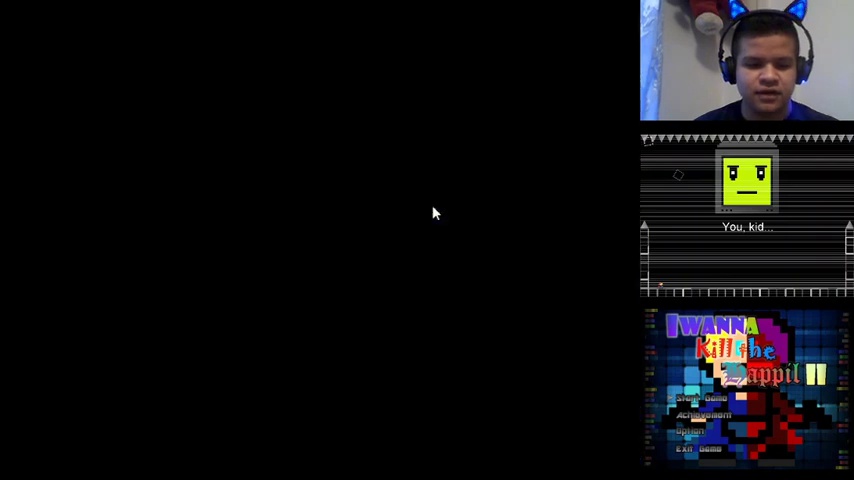
{"action": "key", "text": "Right"}
{"action": "key", "text": "Right"}
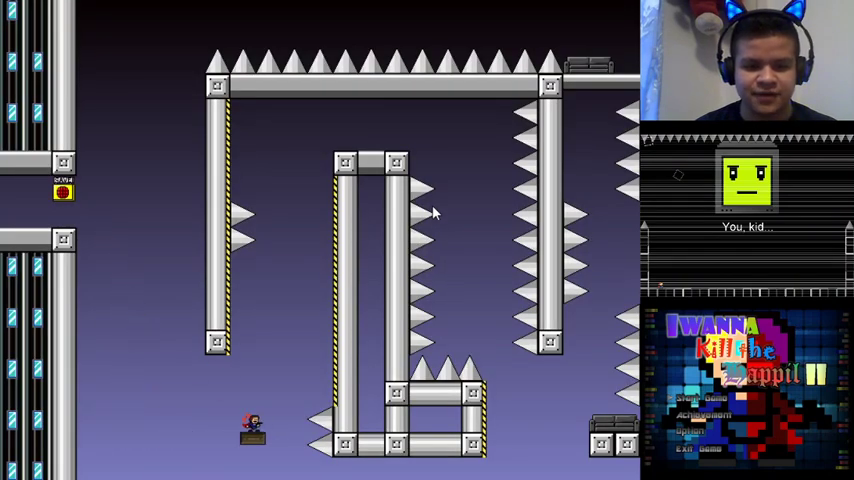
Die on the spikes, restart, then jump from the platform against the middle striped wall
{"action": "key", "text": "shift"}
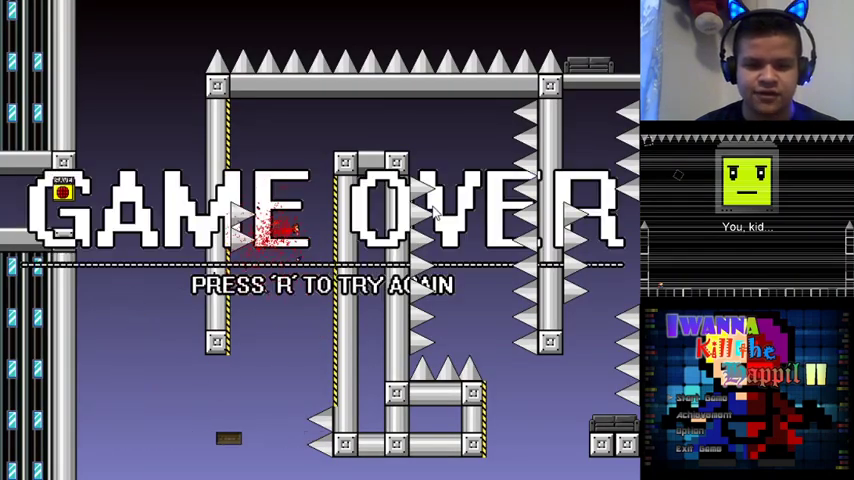
{"action": "key", "text": "r"}
{"action": "key", "text": "Right"}
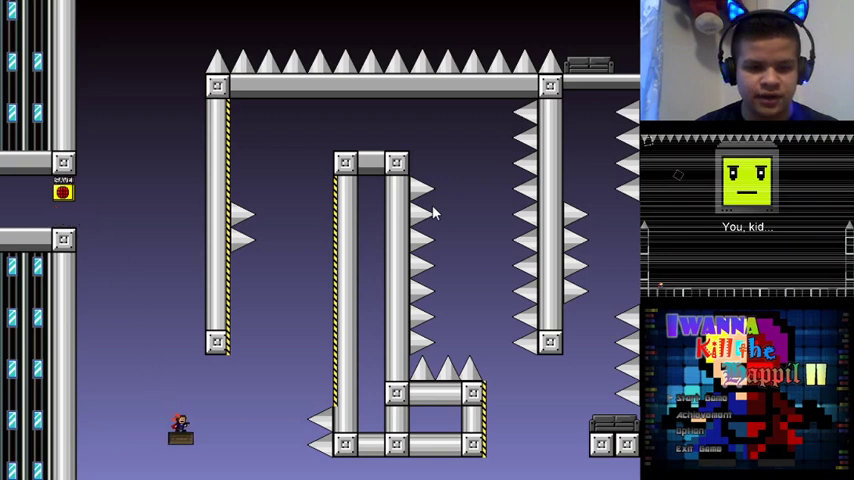
{"action": "key", "text": "shift"}
{"action": "key", "text": "Right"}
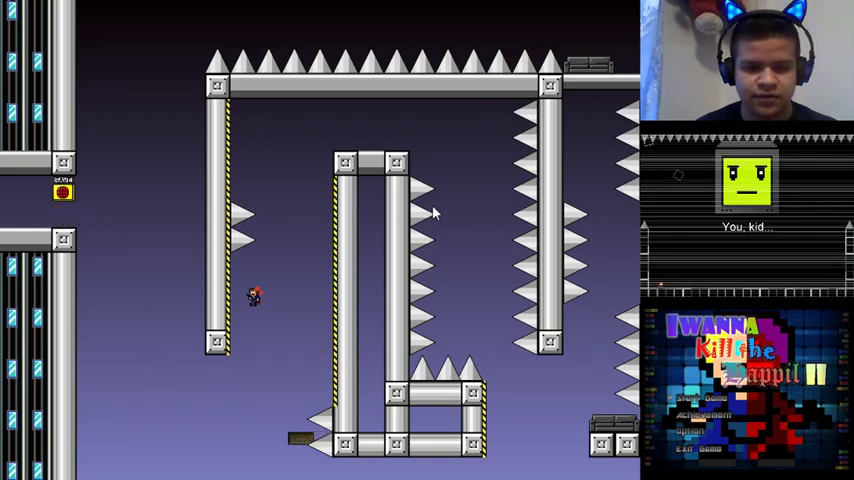
Climb to the left pillar's vine, cross the inner pillar and move into the next room
{"action": "key", "text": "shift"}
{"action": "key", "text": "Left"}
{"action": "key", "text": "shift"}
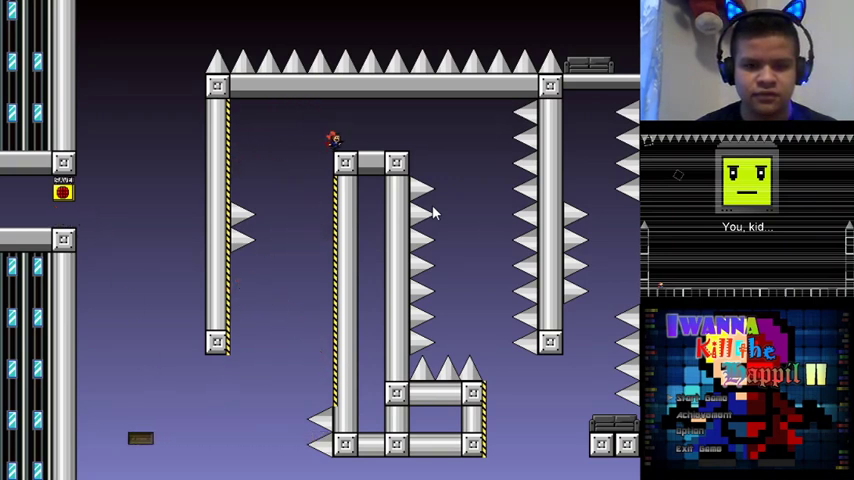
{"action": "key", "text": "Right"}
{"action": "key", "text": "shift"}
{"action": "key", "text": "Right"}
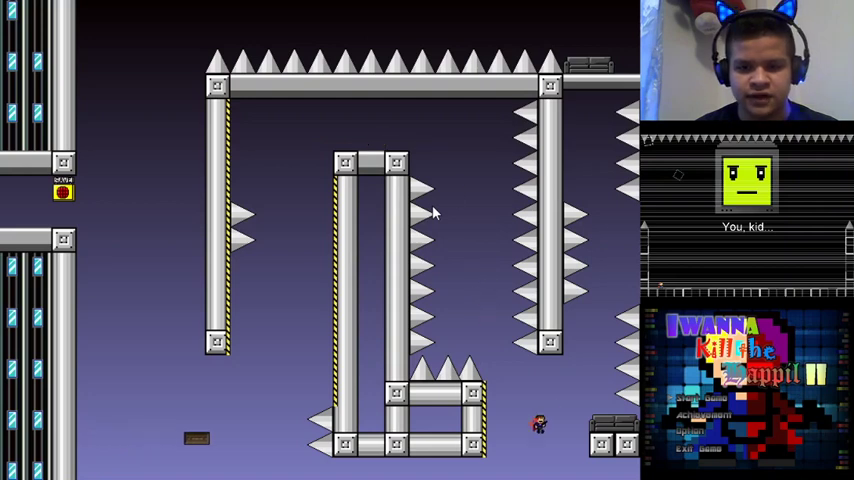
{"action": "key", "text": "Right"}
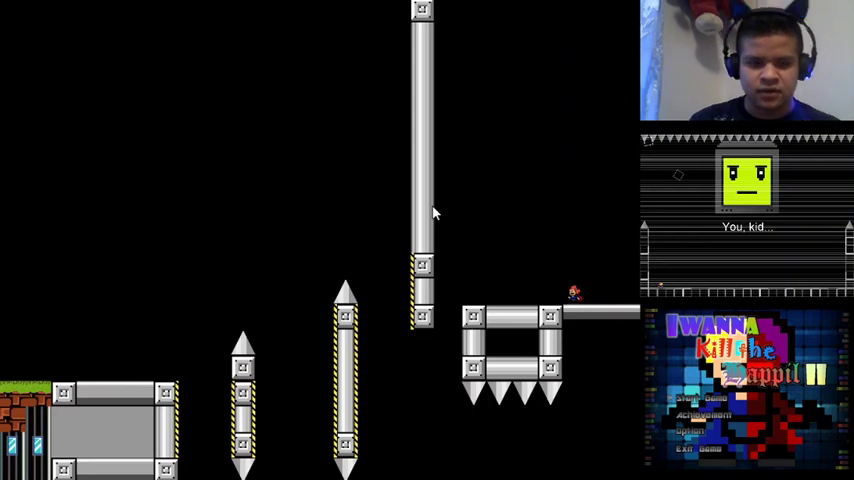
Back on the moving platform, climb the inner and left pillar vines, then fall down the right corridor
{"action": "key", "text": "Left"}
{"action": "key", "text": "Left"}
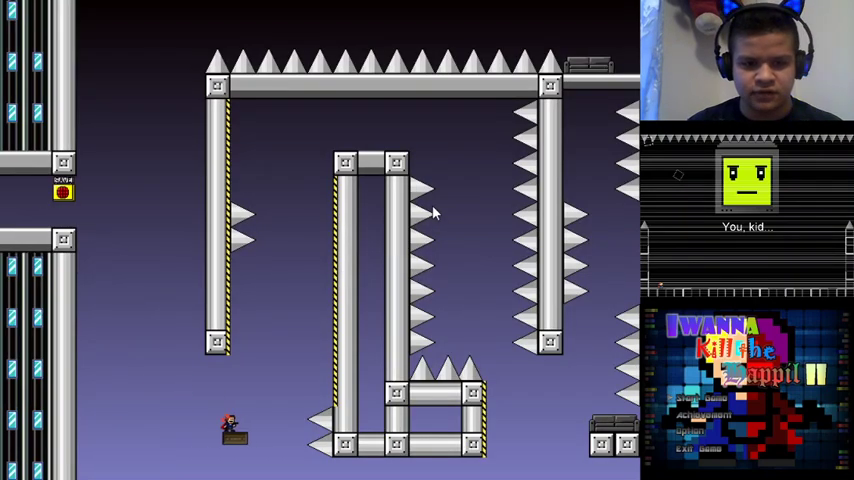
{"action": "key", "text": "shift"}
{"action": "key", "text": "Right"}
{"action": "key", "text": "shift"}
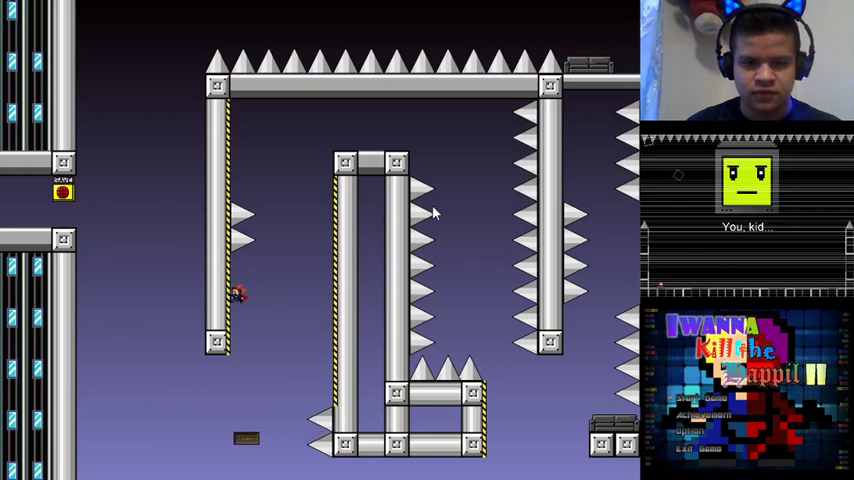
{"action": "key", "text": "Left"}
{"action": "key", "text": "shift"}
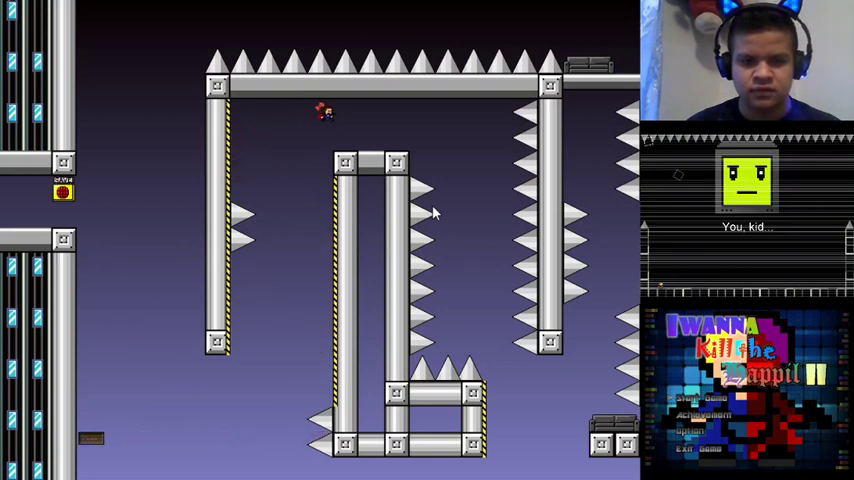
{"action": "key", "text": "Right"}
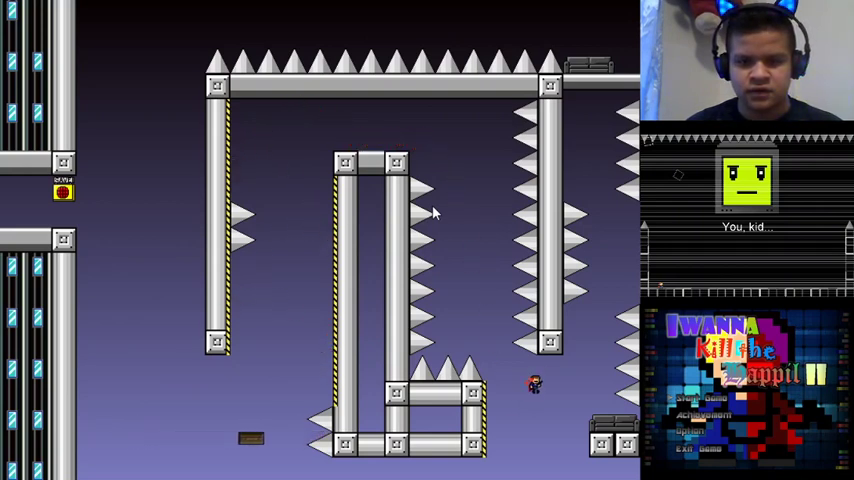
{"action": "key", "text": "Right"}
{"action": "key", "text": "Right"}
{"action": "key", "text": "shift"}
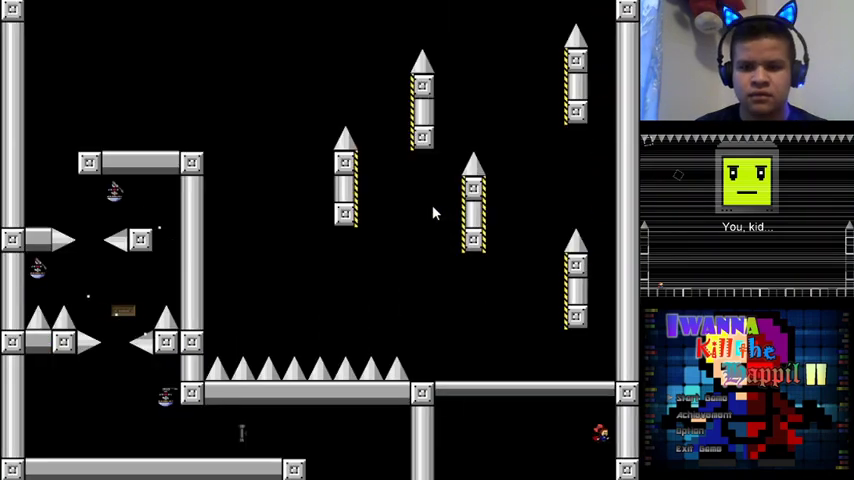
{"action": "key", "text": "Left"}
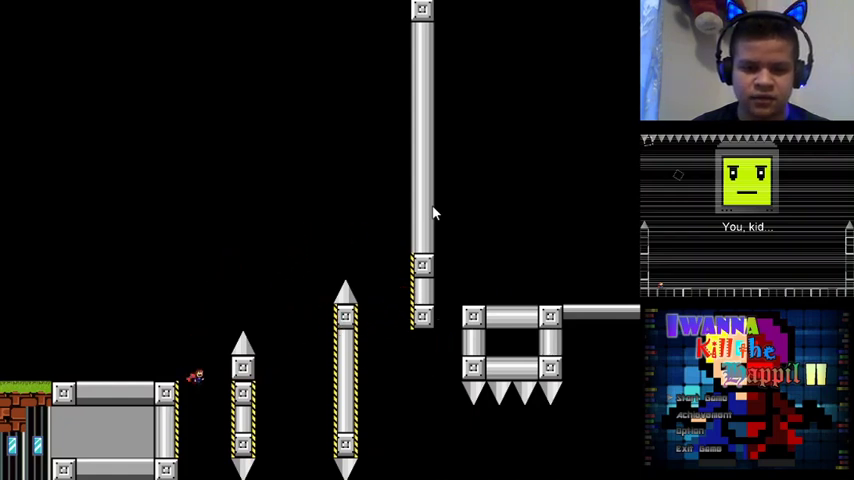
{"action": "key", "text": "r"}
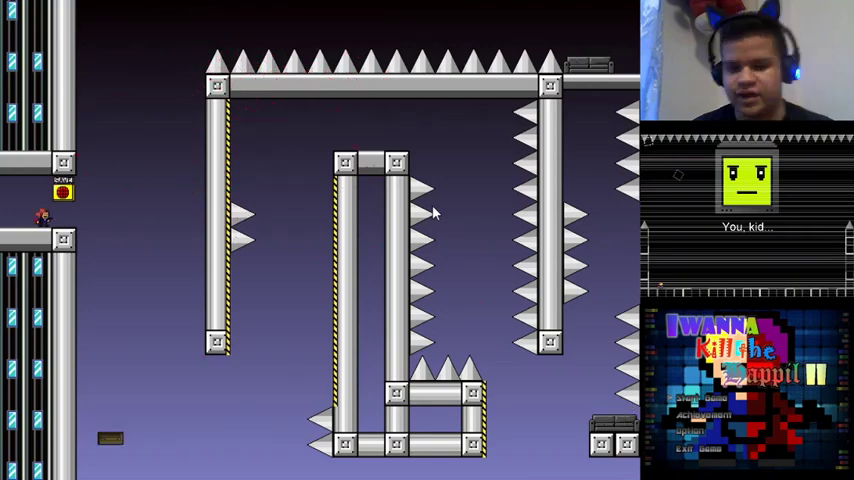
Make two quick runs right from the spawn point, restarting after each death
{"action": "key", "text": "Right"}
{"action": "key", "text": "r"}
{"action": "key", "text": "Right"}
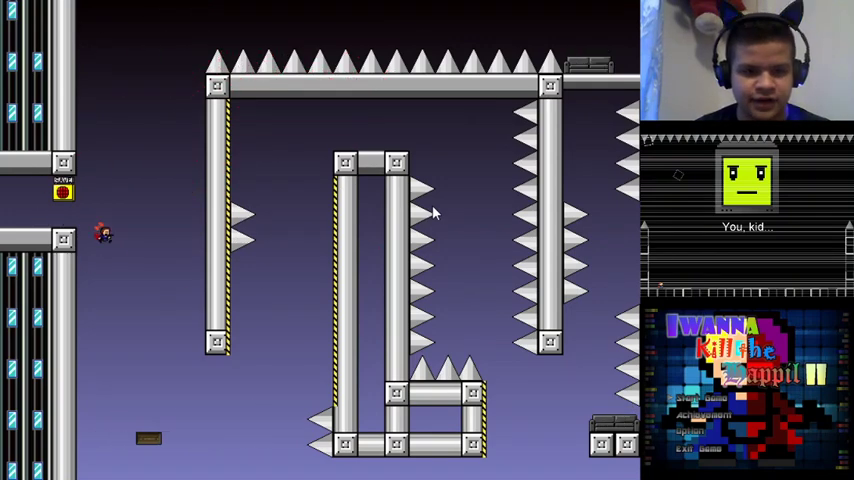
{"action": "key", "text": "Right"}
{"action": "key", "text": "r"}
{"action": "key", "text": "Right"}
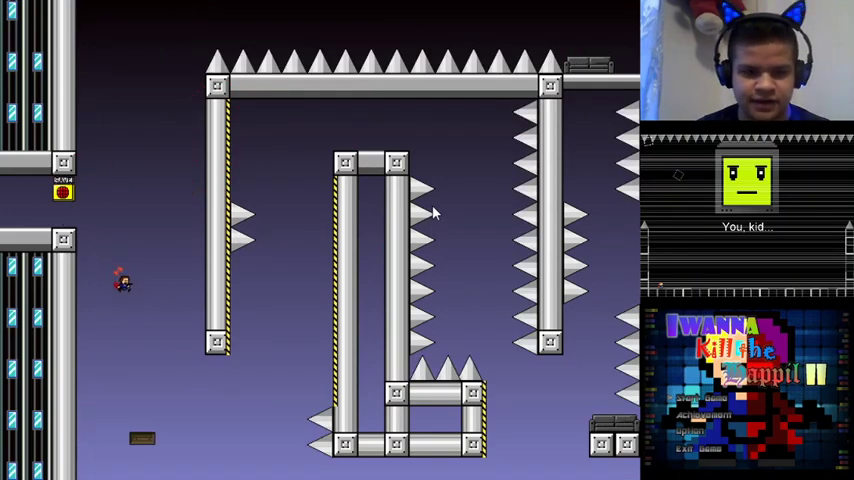
Ride the moving platform and jump left, then restart after dying
{"action": "key", "text": "Right"}
{"action": "key", "text": "shift"}
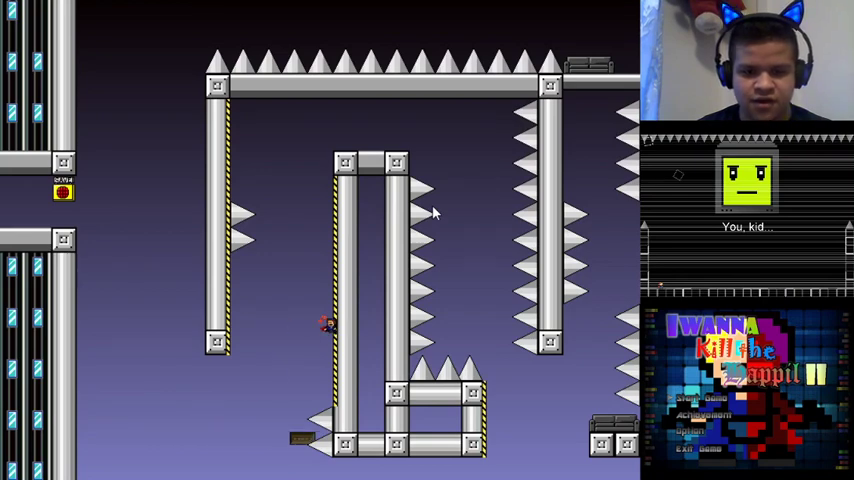
{"action": "key", "text": "Right"}
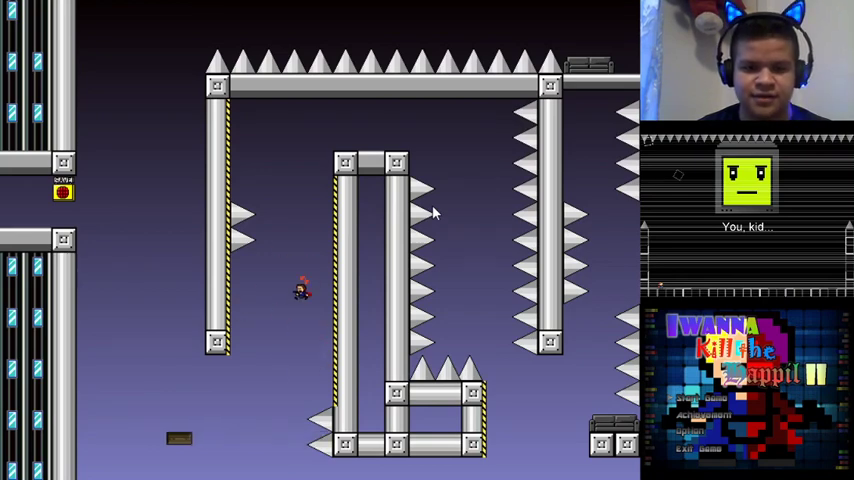
{"action": "key", "text": "r"}
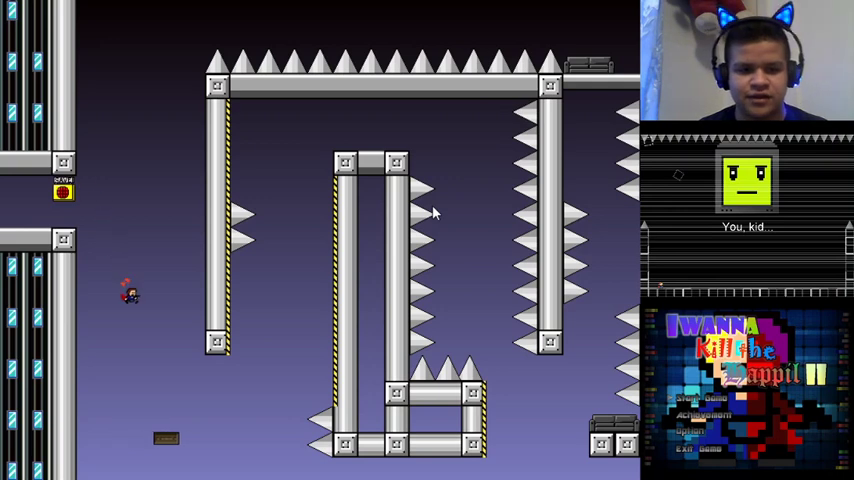
Jump from the moving platform toward the left pillar area, die on spikes, restart
{"action": "key", "text": "shift"}
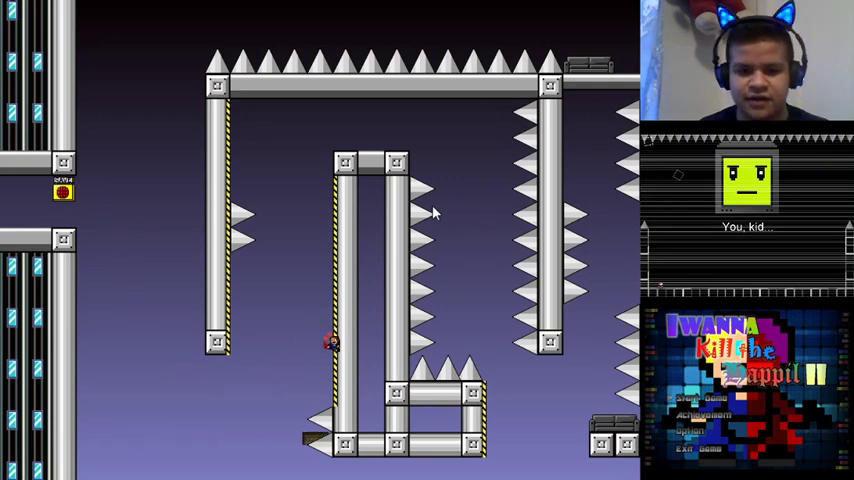
{"action": "key", "text": "shift"}
{"action": "key", "text": "Left"}
{"action": "key", "text": "shift"}
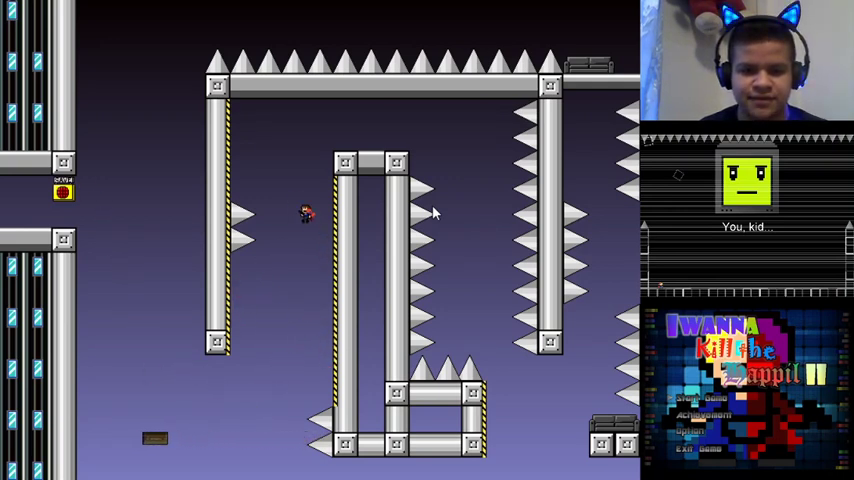
{"action": "key", "text": "Left"}
{"action": "key", "text": "r"}
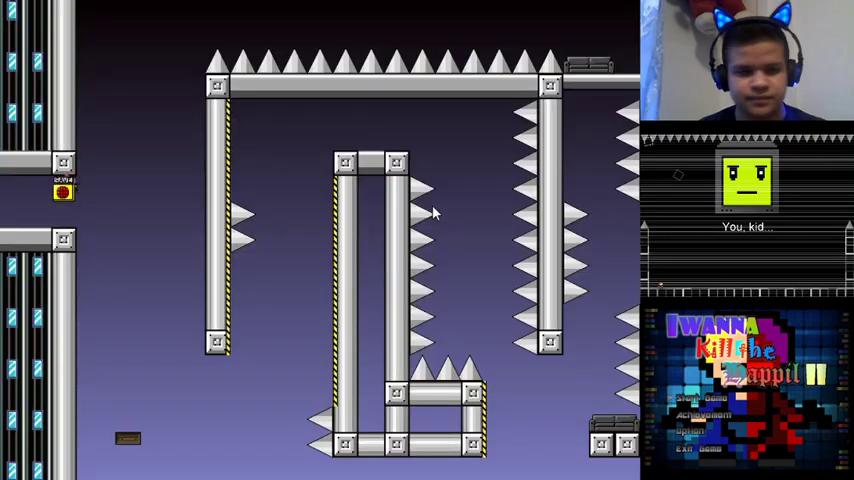
Drop onto the moving platform, die, and set off again
{"action": "key", "text": "Right"}
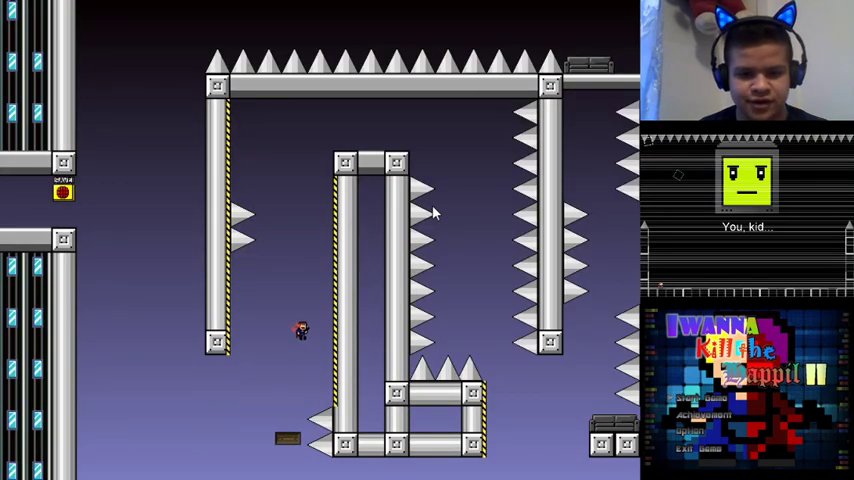
{"action": "key", "text": "shift"}
{"action": "key", "text": "r"}
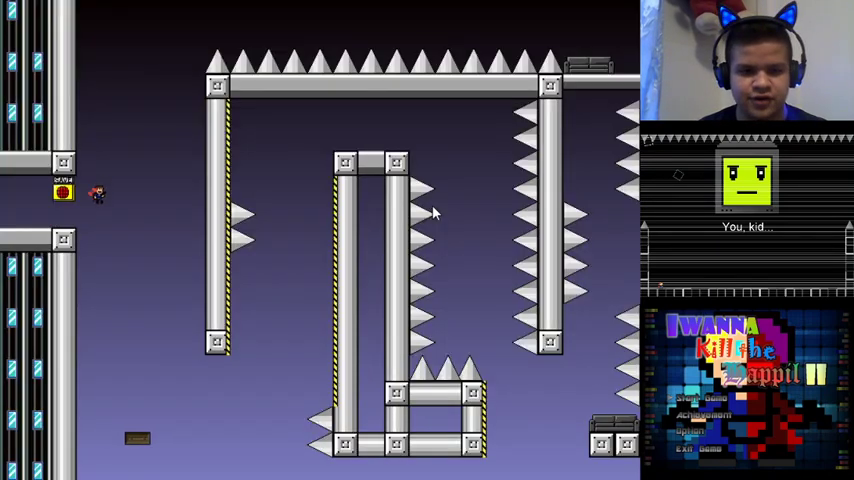
{"action": "key", "text": "Right"}
Cling to the inner pillar and jump over it past the spikes
{"action": "key", "text": "Right"}
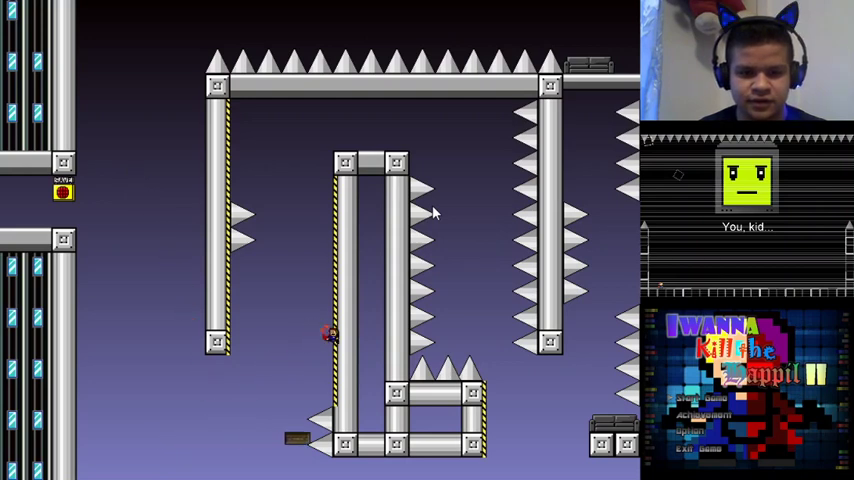
{"action": "key", "text": "shift"}
{"action": "key", "text": "Right"}
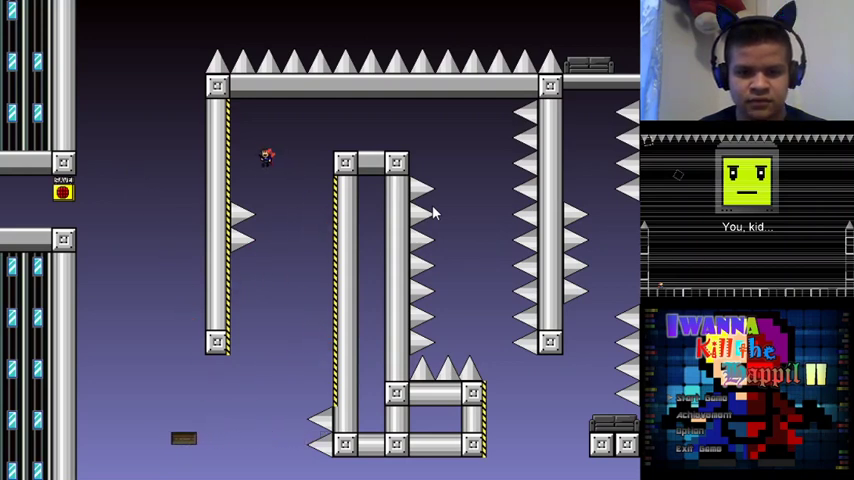
{"action": "key", "text": "Right"}
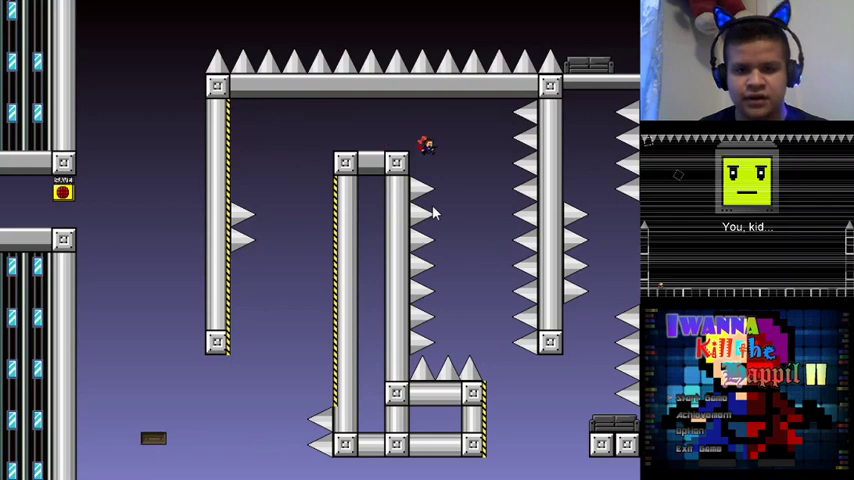
{"action": "key", "text": "shift"}
{"action": "key", "text": "Right"}
{"action": "key", "text": "shift"}
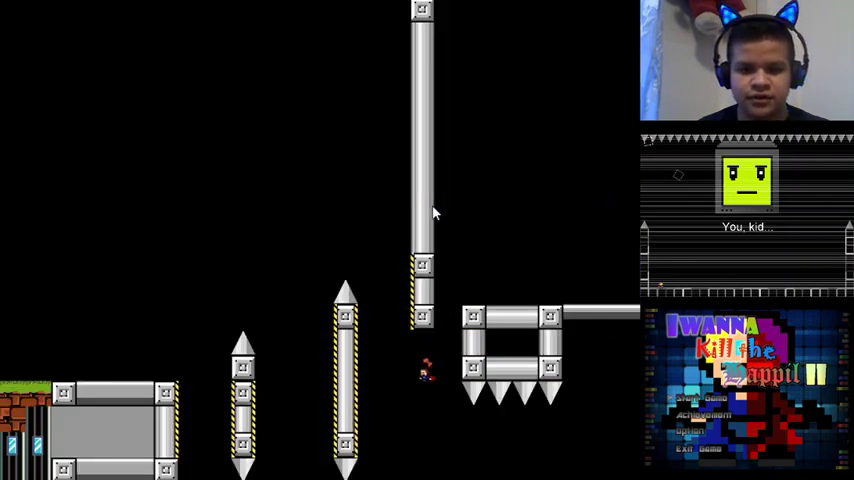
{"action": "key", "text": "r"}
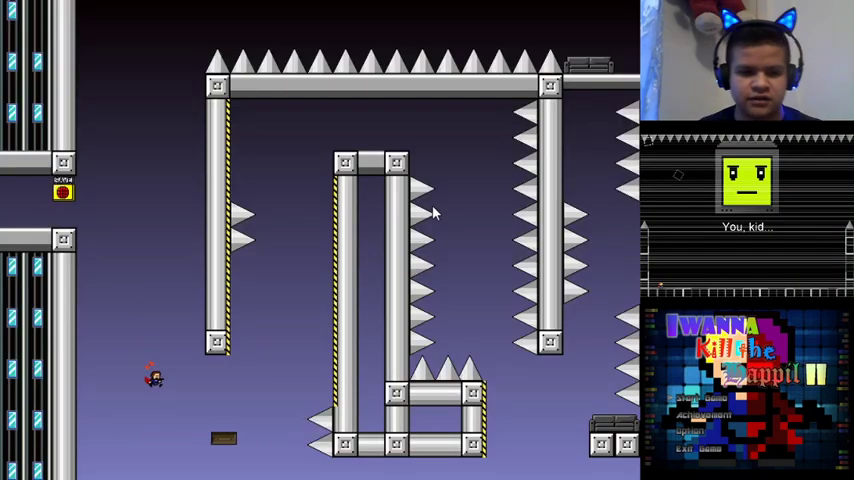
Restart, drop onto the small platform, and jump up off the inner pillar toward the top
{"action": "key", "text": "r"}
{"action": "key", "text": "Right"}
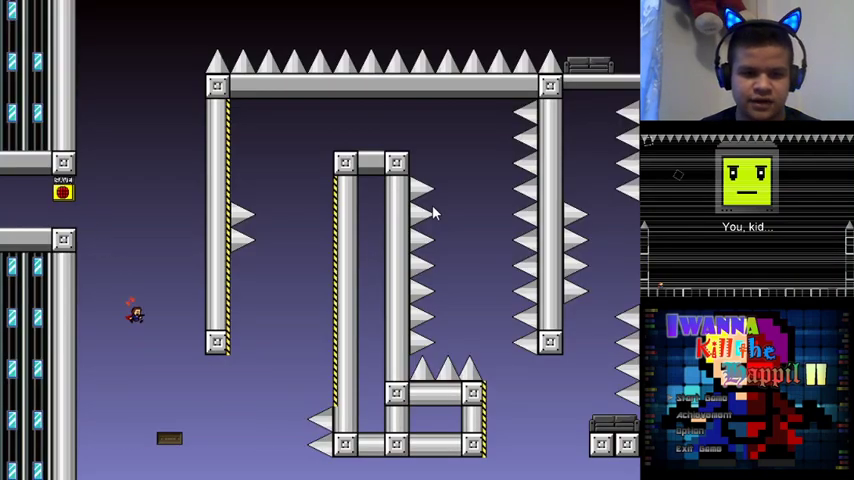
{"action": "key", "text": "Right"}
{"action": "key", "text": "Right"}
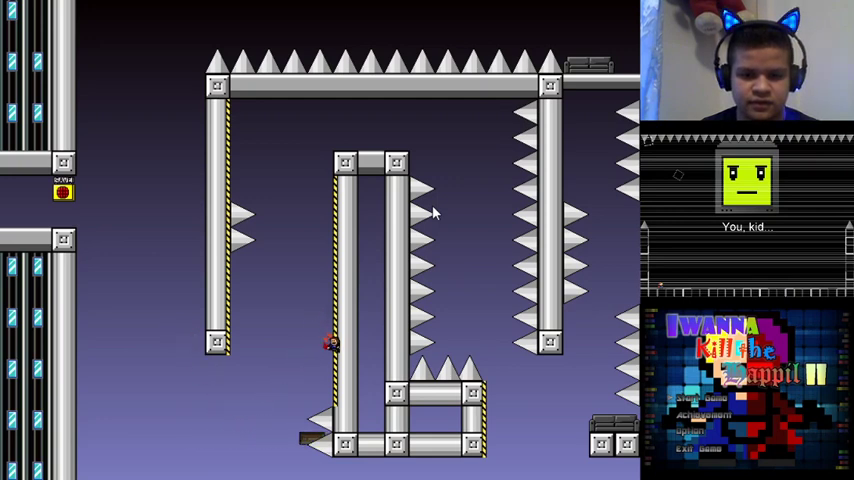
{"action": "key", "text": "shift"}
{"action": "key", "text": "Left"}
{"action": "key", "text": "shift"}
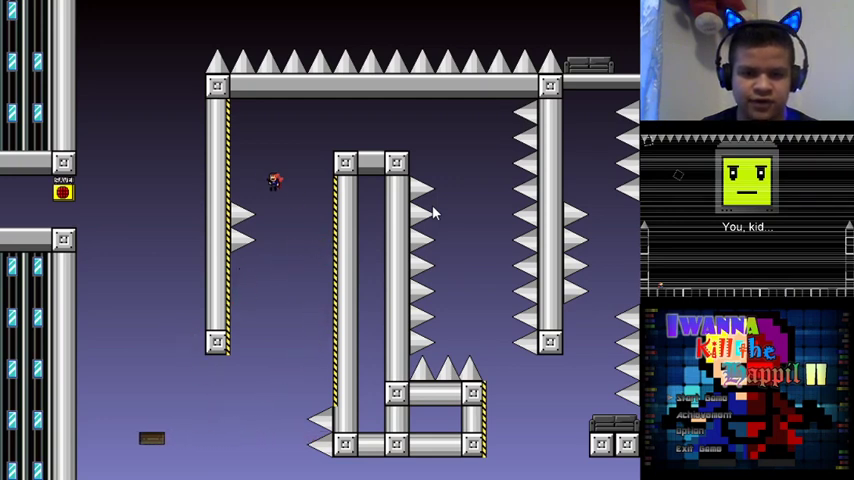
{"action": "key", "text": "shift"}
{"action": "key", "text": "Left"}
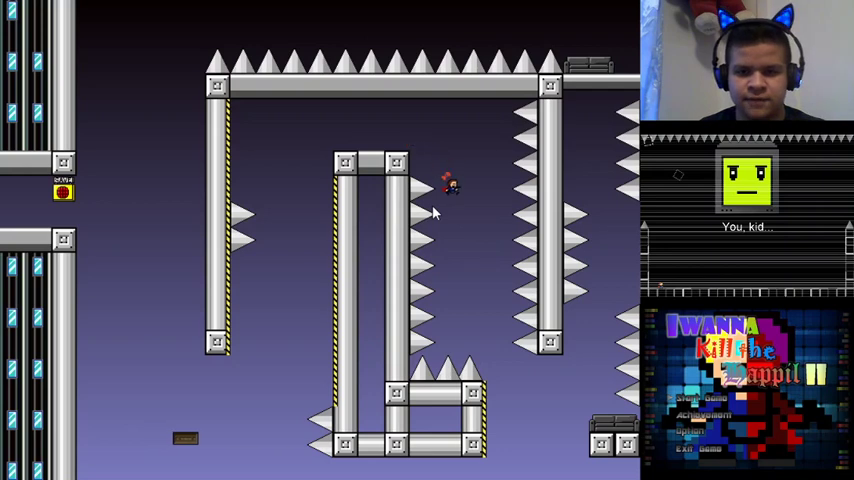
Try crossing the room to the exit, die on a spike, and restart
{"action": "key", "text": "Right"}
{"action": "key", "text": "Right"}
{"action": "key", "text": "shift"}
{"action": "key", "text": "Right"}
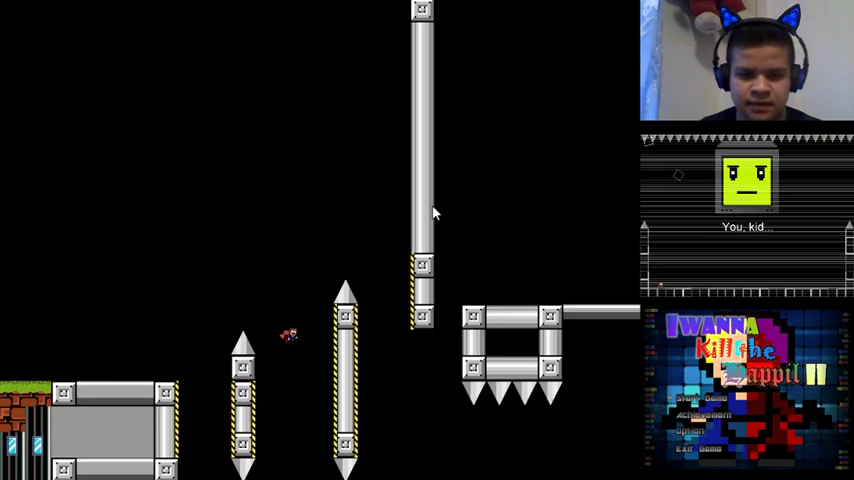
{"action": "key", "text": "Right"}
{"action": "key", "text": "r"}
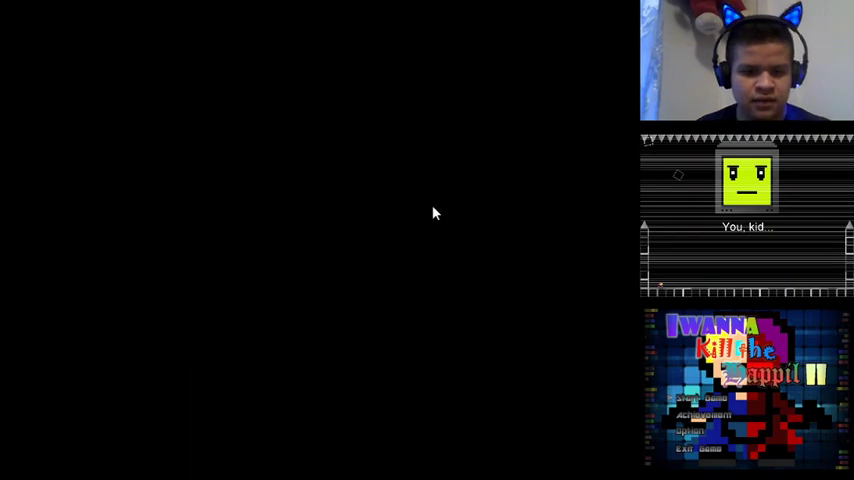
Run right across the spiked room again until a final death
{"action": "key", "text": "Right"}
{"action": "key", "text": "r"}
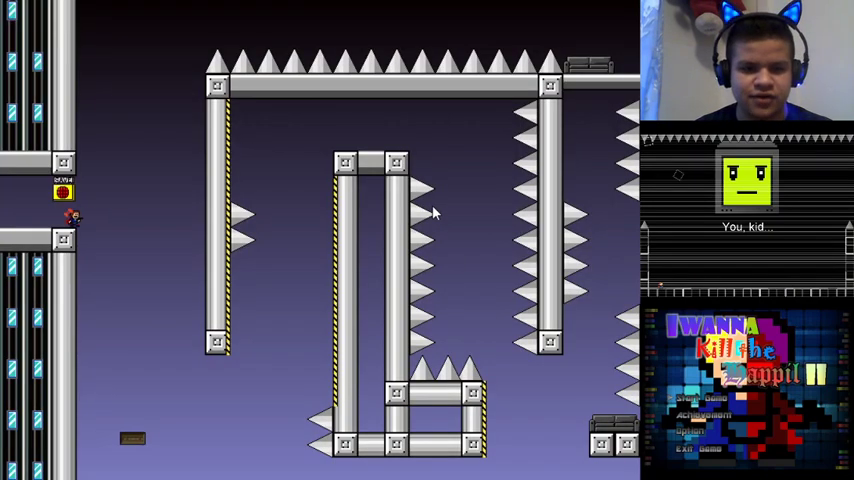
{"action": "key", "text": "Right"}
{"action": "key", "text": "Right"}
{"action": "key", "text": "r"}
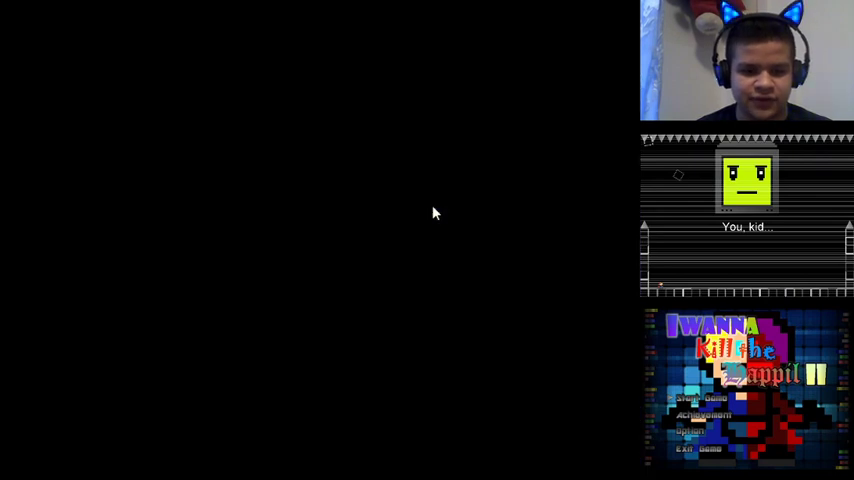
{"action": "key", "text": "Right"}
{"action": "key", "text": "Right"}
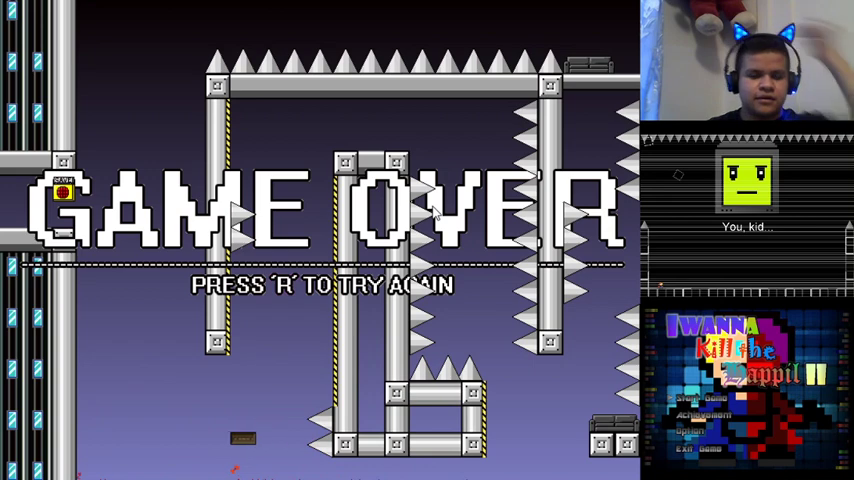
Clear GAME OVER, then climb the striped pillar wall to its top
{"action": "key", "text": "r"}
{"action": "key", "text": "Right"}
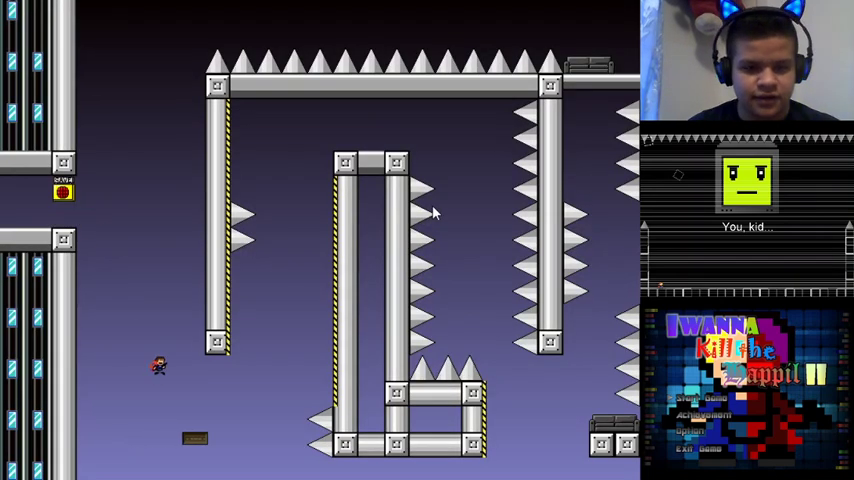
{"action": "key", "text": "Right"}
{"action": "key", "text": "Right"}
{"action": "key", "text": "shift"}
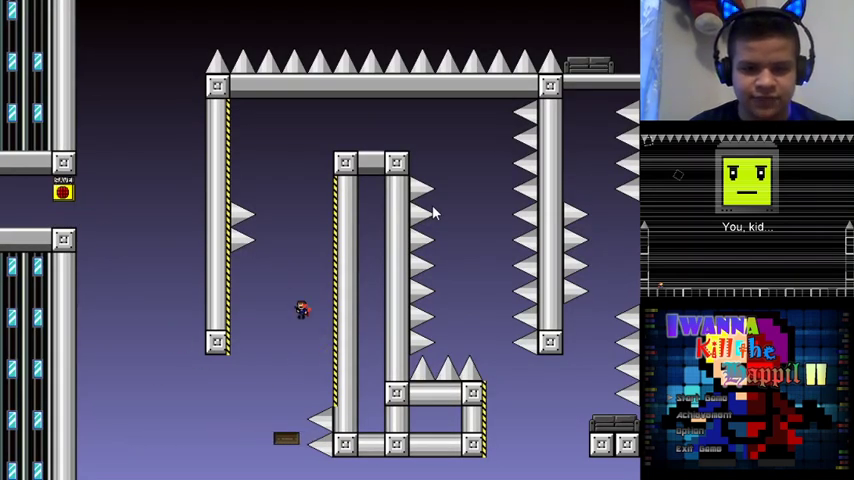
{"action": "key", "text": "Left"}
{"action": "key", "text": "shift"}
{"action": "key", "text": "Right"}
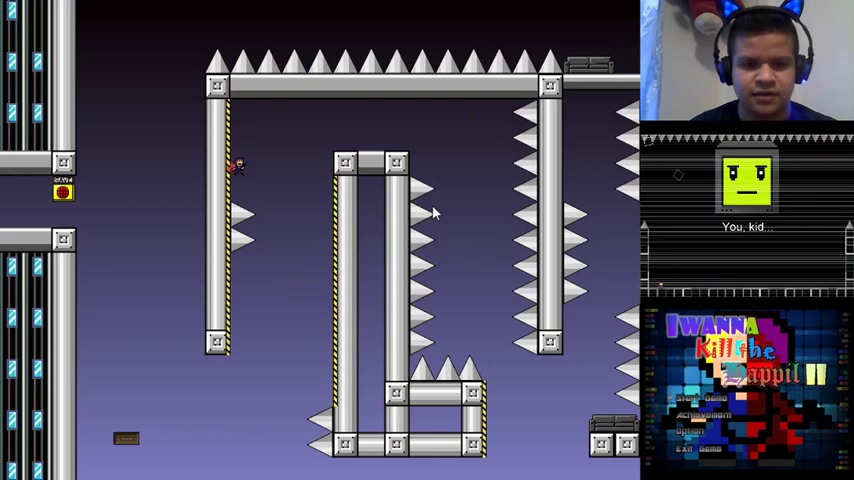
Cross the pillar tops into the dark room, die on a spiked pillar, and restart
{"action": "key", "text": "Right"}
{"action": "key", "text": "Right"}
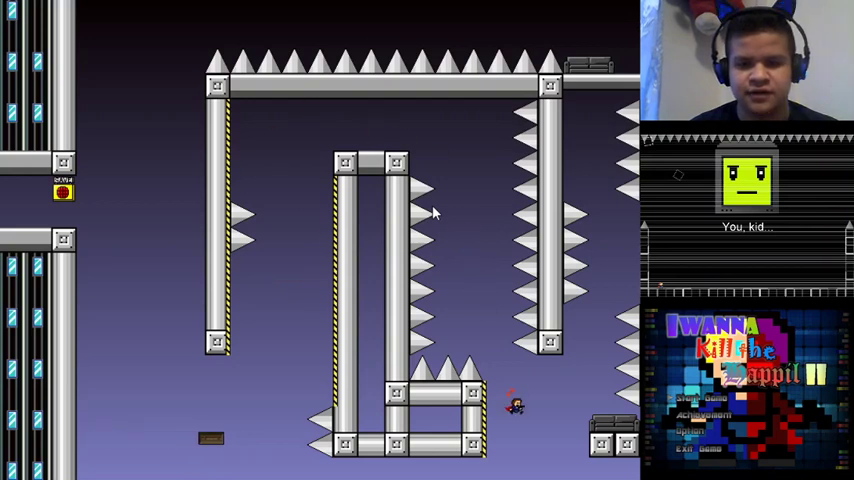
{"action": "key", "text": "shift"}
{"action": "key", "text": "shift"}
{"action": "key", "text": "Right"}
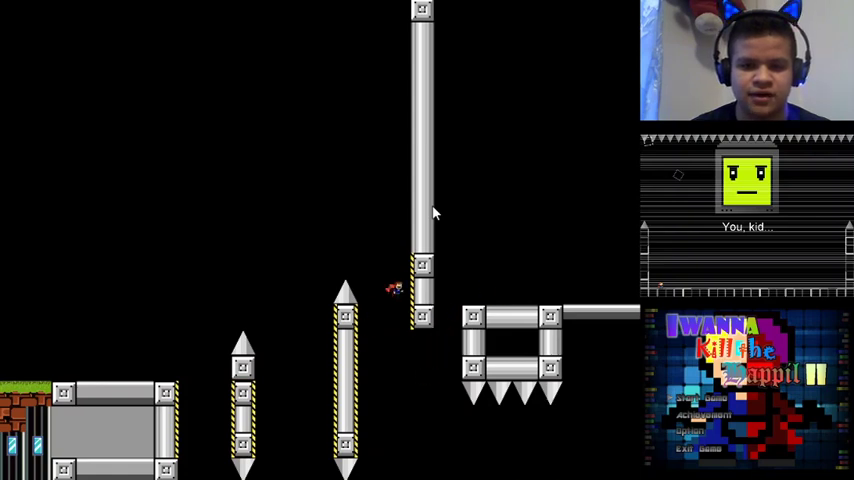
{"action": "key", "text": "shift"}
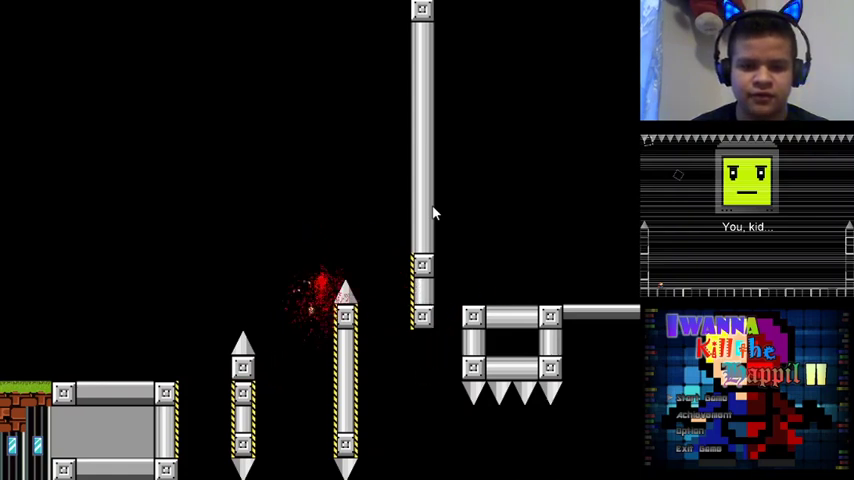
{"action": "key", "text": "r"}
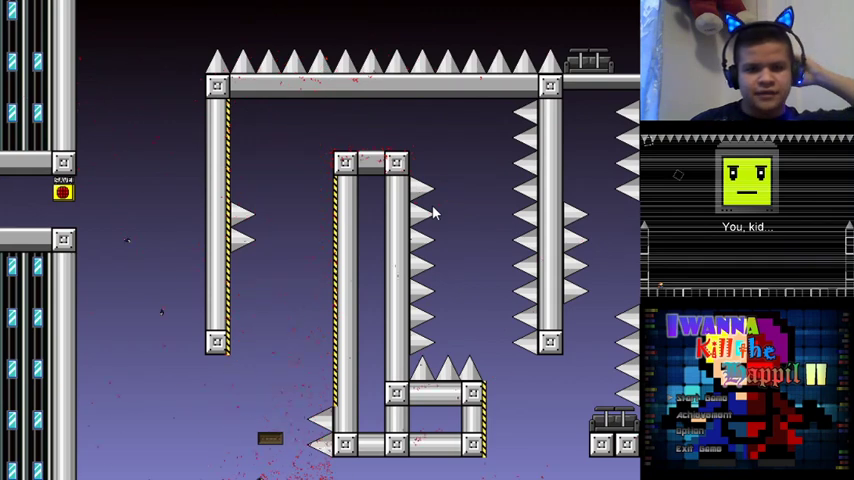
{"action": "key", "text": "r"}
Pass the striped pillar and spikes into the next screen, jumping at the spiked pillars
{"action": "key", "text": "Right"}
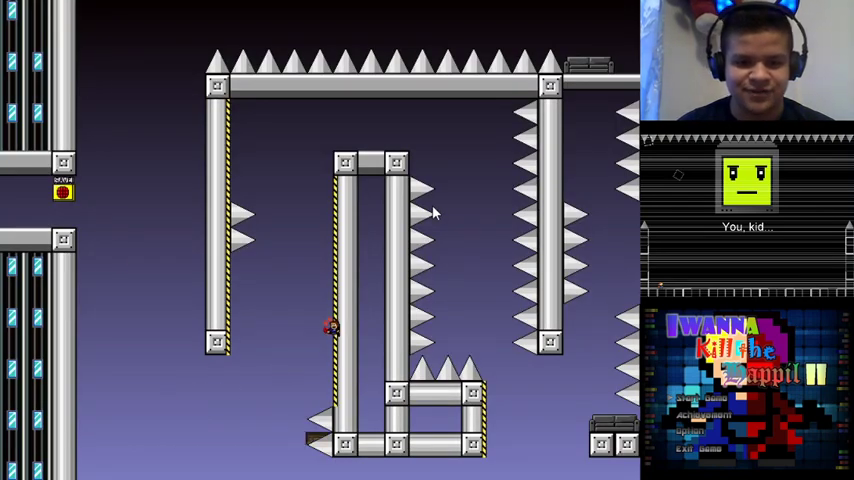
{"action": "key", "text": "shift"}
{"action": "key", "text": "shift"}
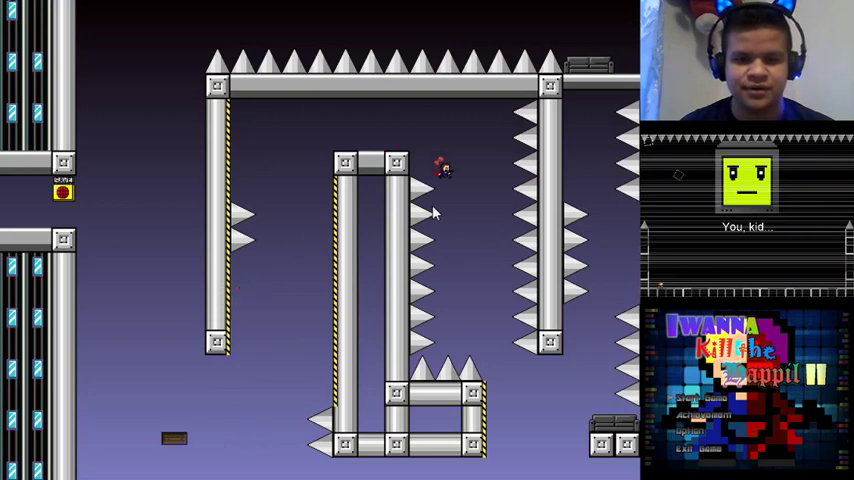
{"action": "key", "text": "Right"}
{"action": "key", "text": "shift"}
{"action": "key", "text": "Right"}
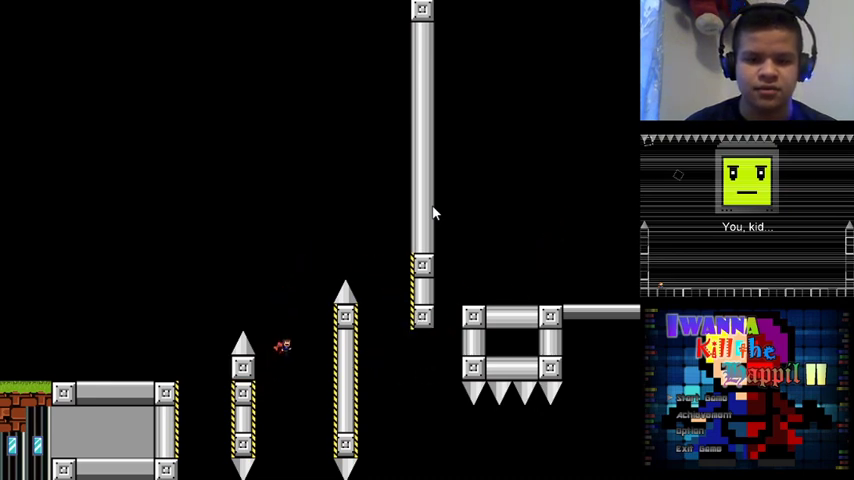
{"action": "key", "text": "Right"}
{"action": "key", "text": "shift"}
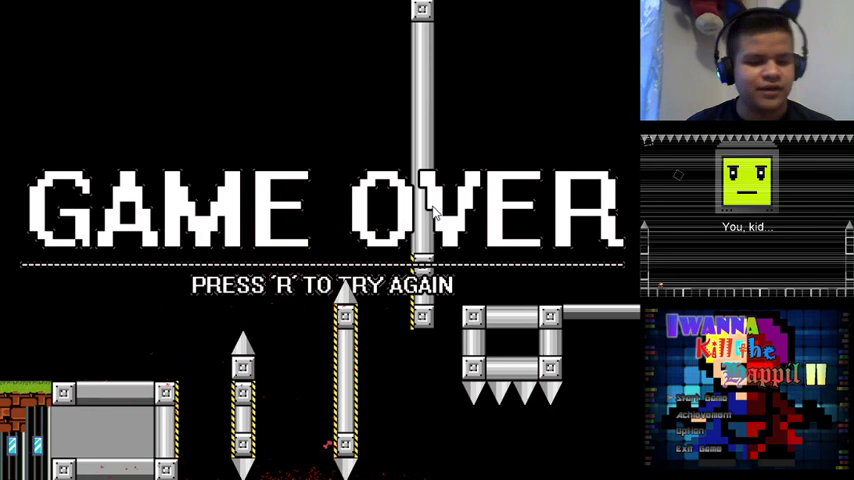
Restart after game over, leap from the ledge, and wall-jump up the striped pillar
{"action": "key", "text": "r"}
{"action": "key", "text": "Right"}
{"action": "key", "text": "shift"}
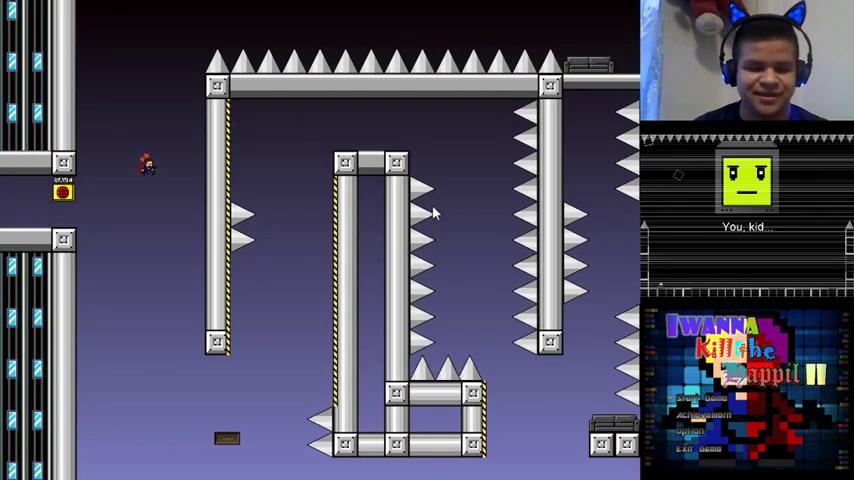
{"action": "key", "text": "Right"}
{"action": "key", "text": "Right"}
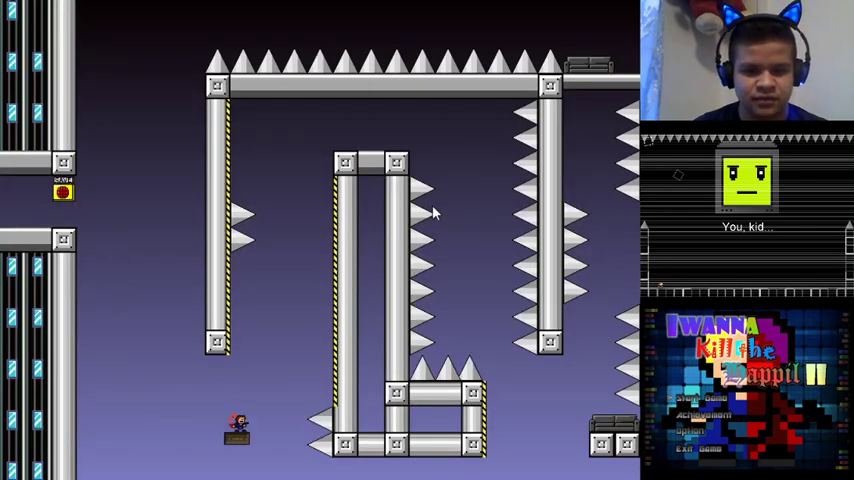
{"action": "key", "text": "shift"}
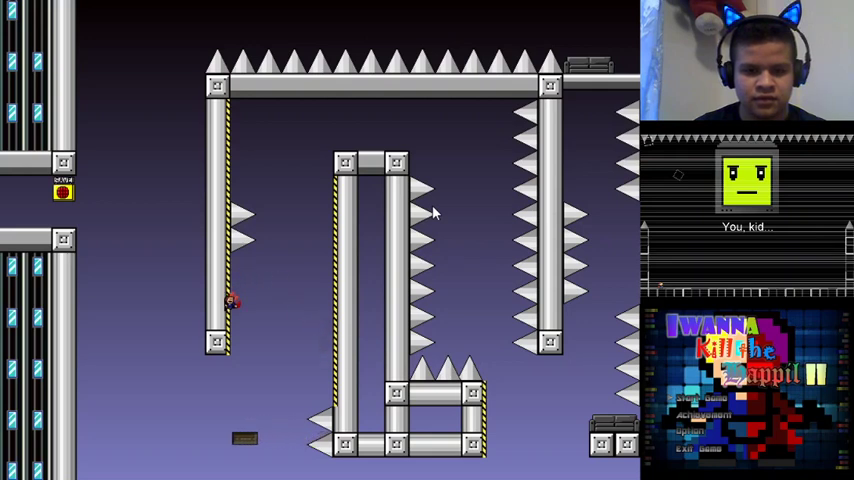
{"action": "key", "text": "Right"}
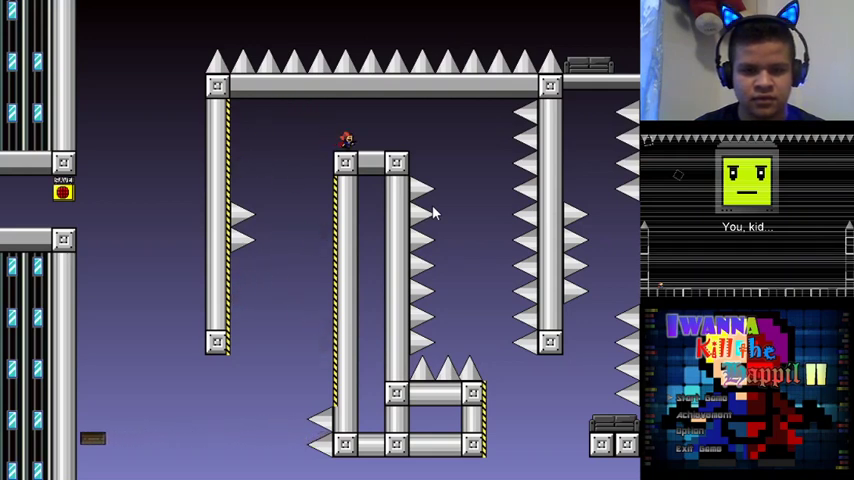
Drop down the right shaft into the dark room, die, and restart twice
{"action": "key", "text": "Right"}
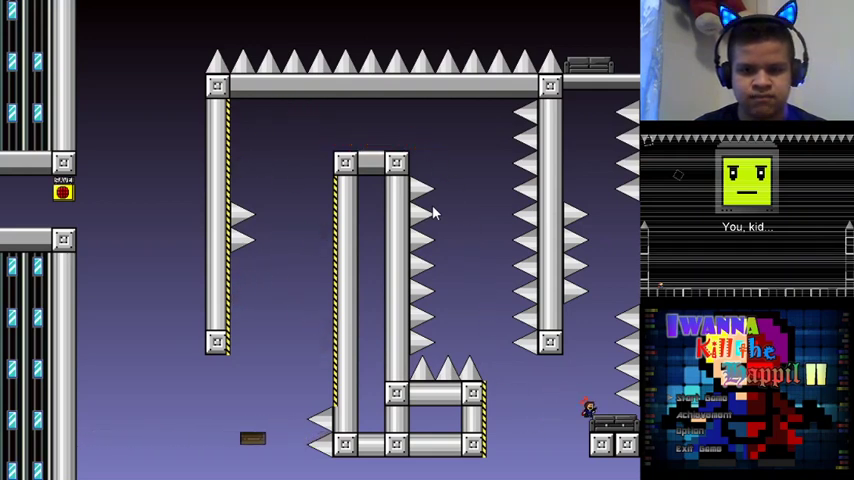
{"action": "key", "text": "Right"}
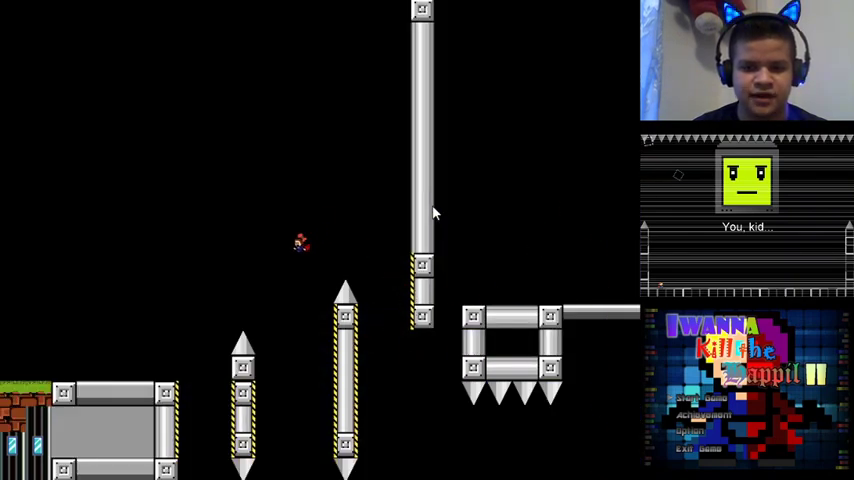
{"action": "key", "text": "Right"}
{"action": "key", "text": "r"}
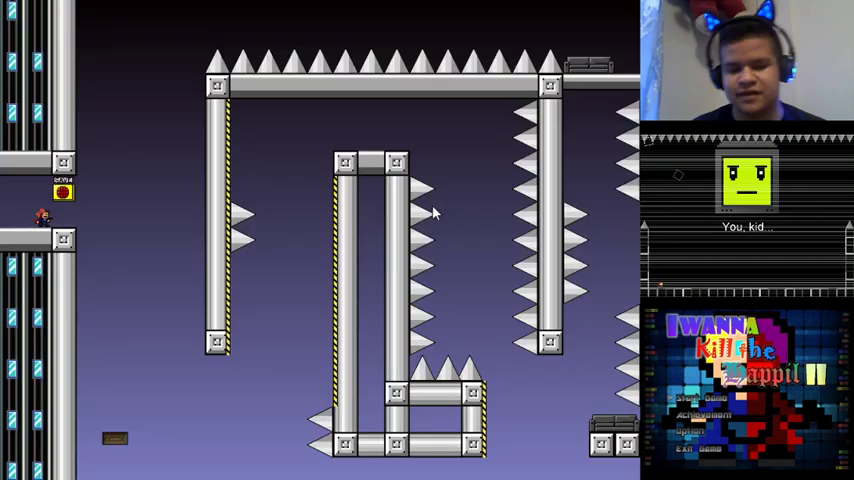
{"action": "key", "text": "Right"}
{"action": "key", "text": "r"}
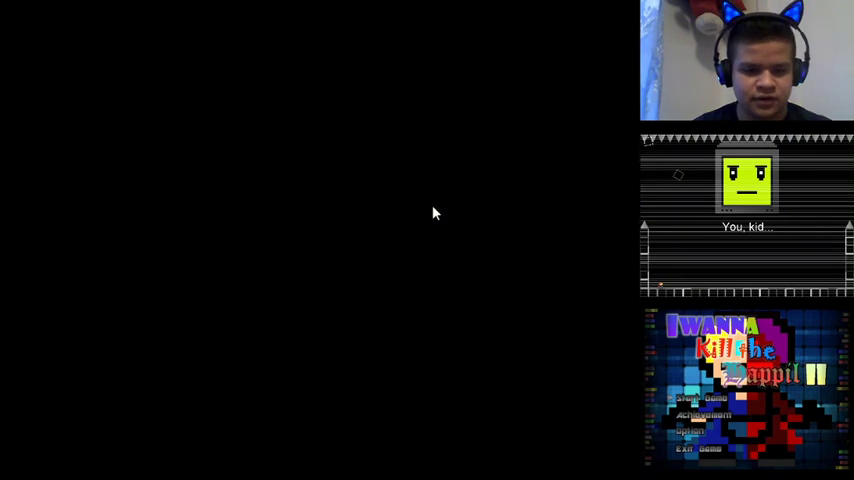
Climb the striped pillar once more and drop to the right exit
{"action": "key", "text": "Right"}
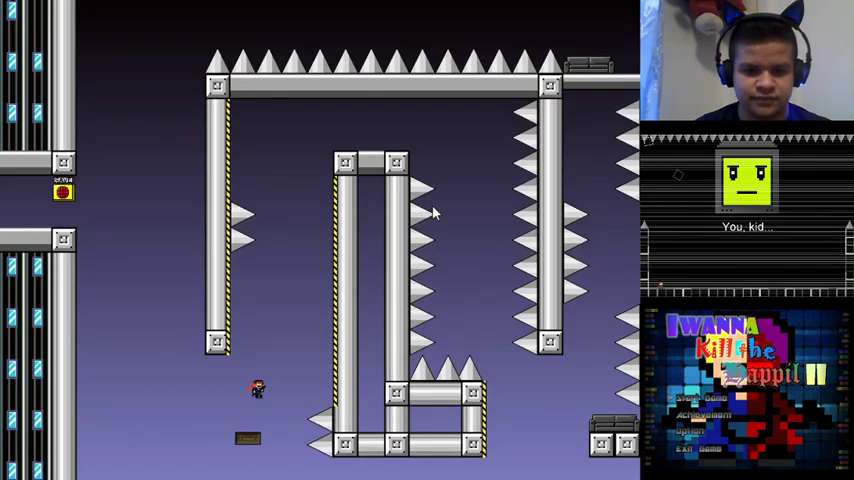
{"action": "key", "text": "shift"}
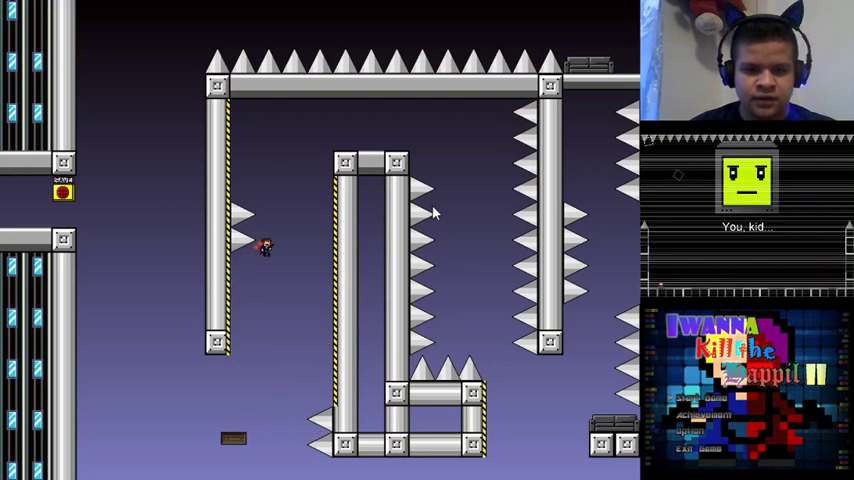
{"action": "key", "text": "shift"}
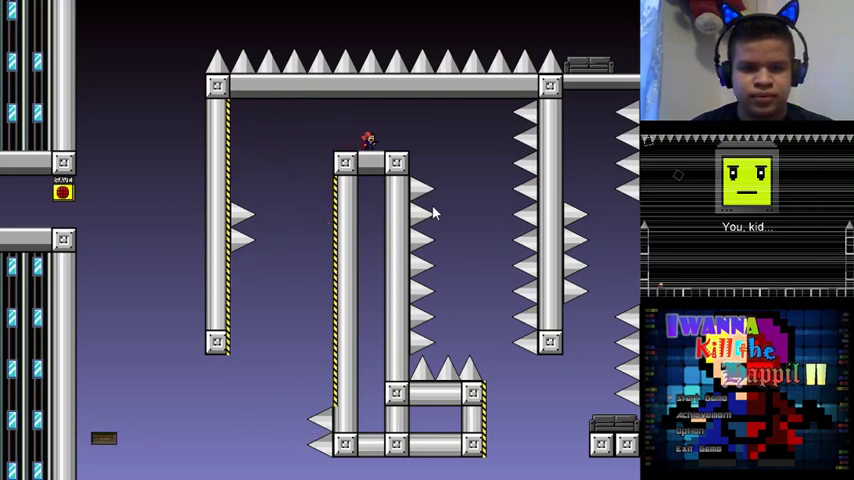
{"action": "key", "text": "Right"}
{"action": "key", "text": "Right"}
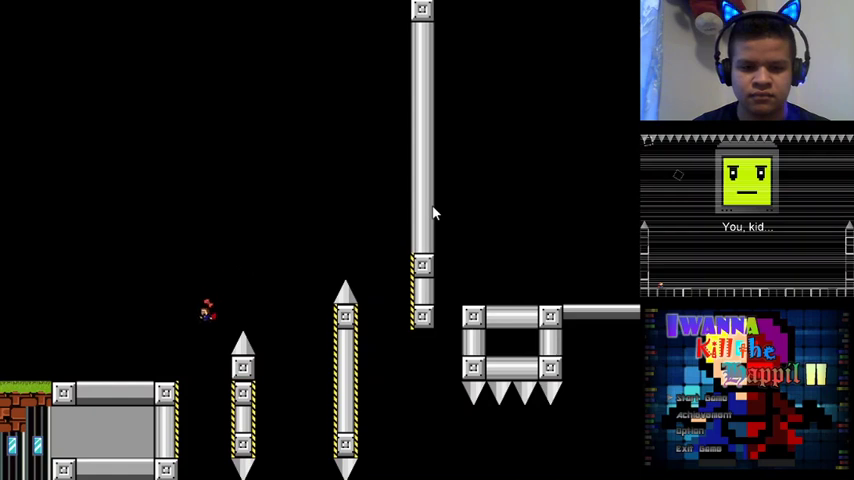
{"action": "key", "text": "Left"}
{"action": "key", "text": "shift"}
{"action": "key", "text": "r"}
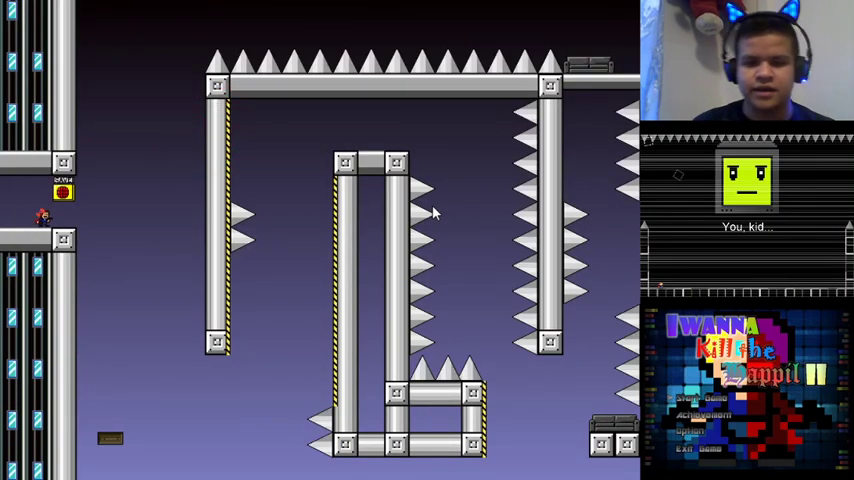
{"action": "key", "text": "Right"}
{"action": "key", "text": "r"}
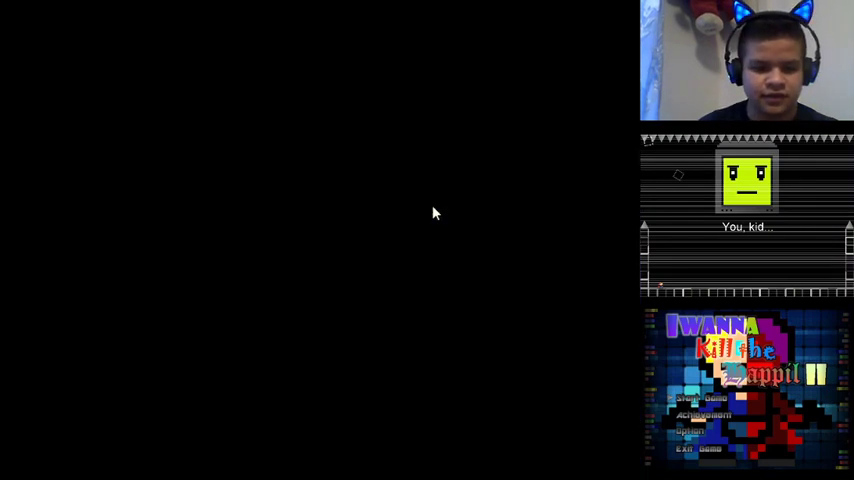
{"action": "key", "text": "Left"}
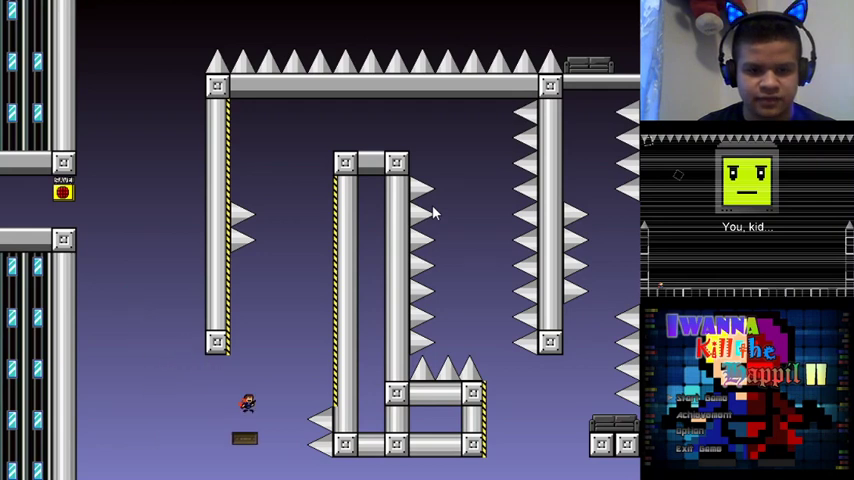
{"action": "key", "text": "shift"}
{"action": "key", "text": "Right"}
{"action": "key", "text": "shift"}
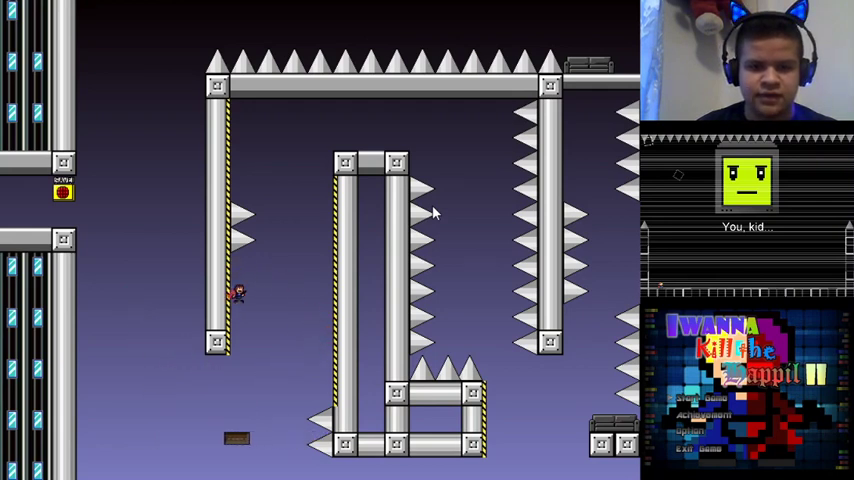
{"action": "key", "text": "shift"}
{"action": "key", "text": "Left"}
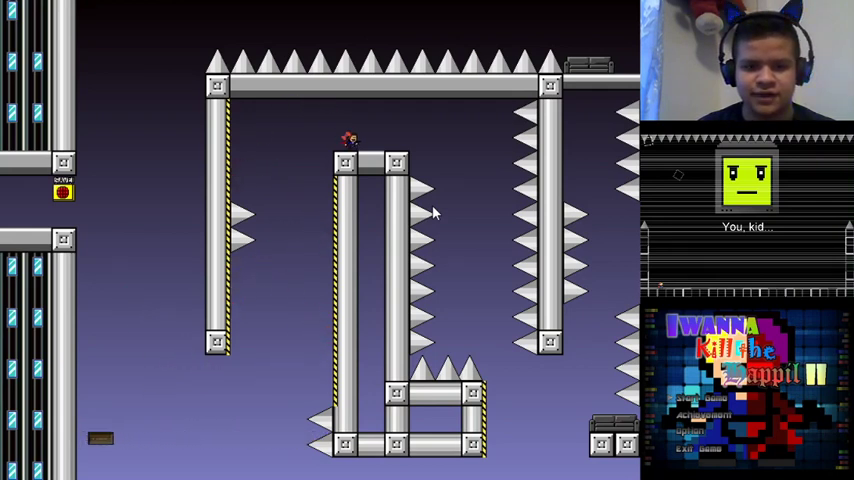
{"action": "key", "text": "Right"}
{"action": "key", "text": "Right"}
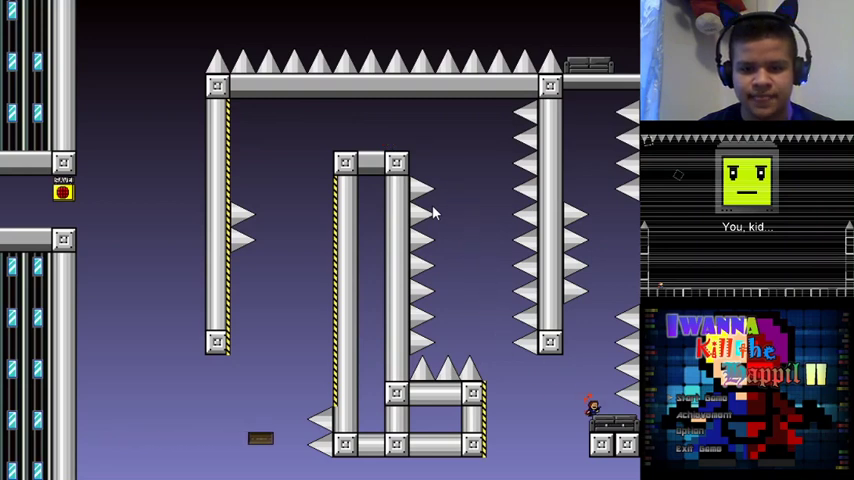
{"action": "key", "text": "Right"}
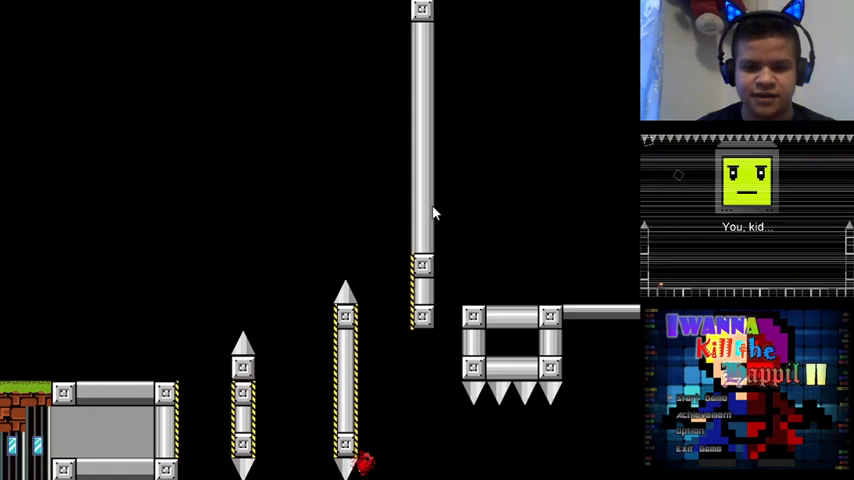
{"action": "key", "text": "r"}
{"action": "key", "text": "r"}
{"action": "key", "text": "Right"}
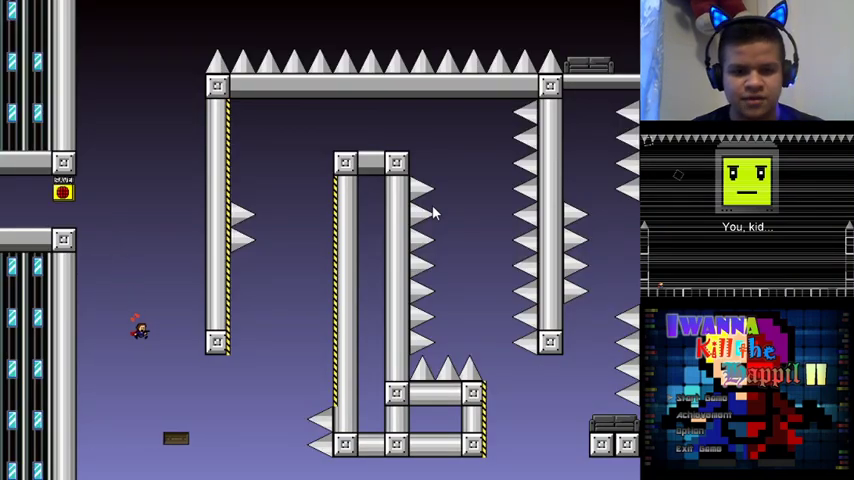
{"action": "key", "text": "Right"}
{"action": "key", "text": "Right"}
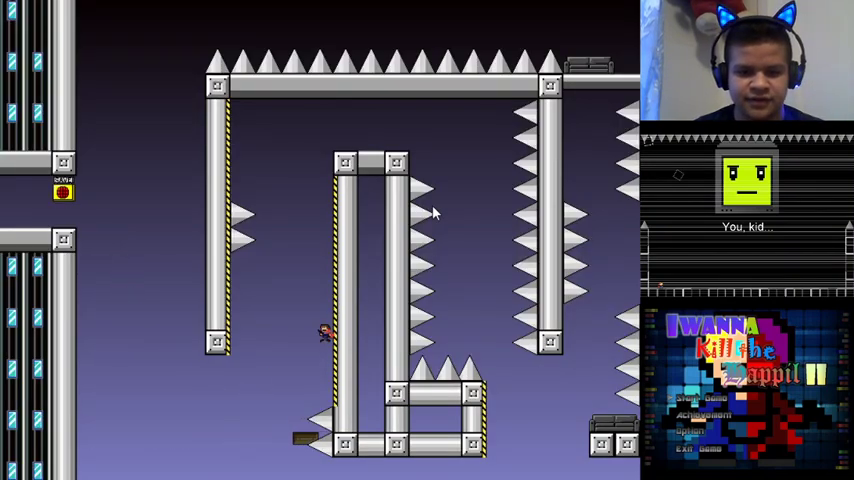
{"action": "key", "text": "shift"}
{"action": "key", "text": "shift"}
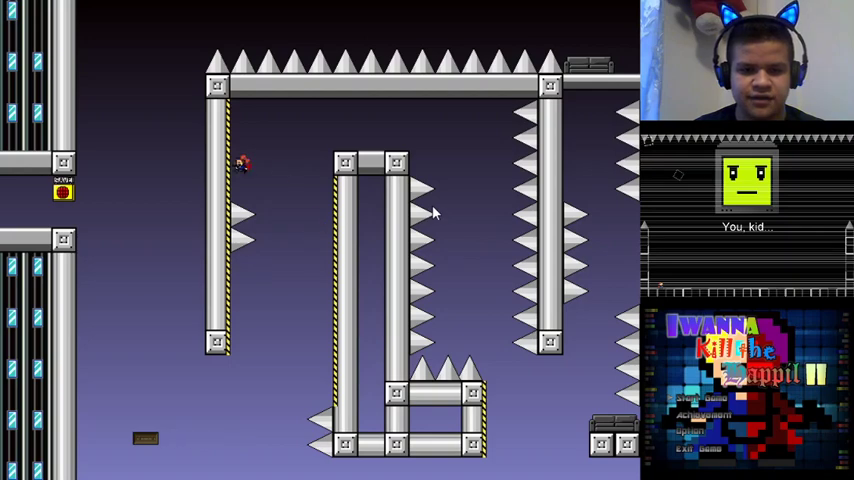
{"action": "key", "text": "Right"}
{"action": "key", "text": "Right"}
{"action": "key", "text": "shift"}
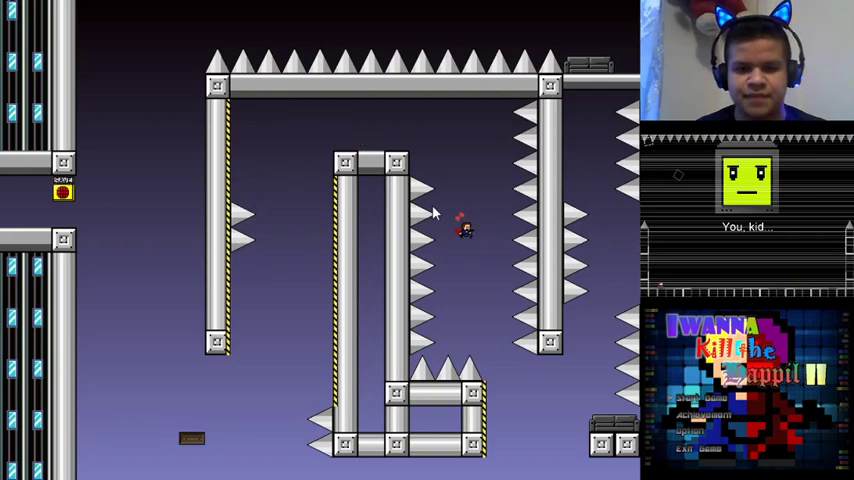
{"action": "key", "text": "Right"}
{"action": "key", "text": "r"}
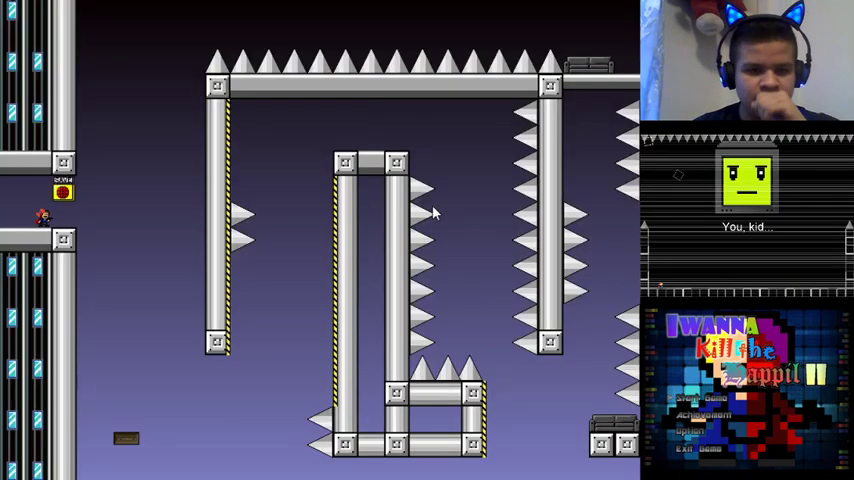
{"action": "key", "text": "r"}
{"action": "key", "text": "Right"}
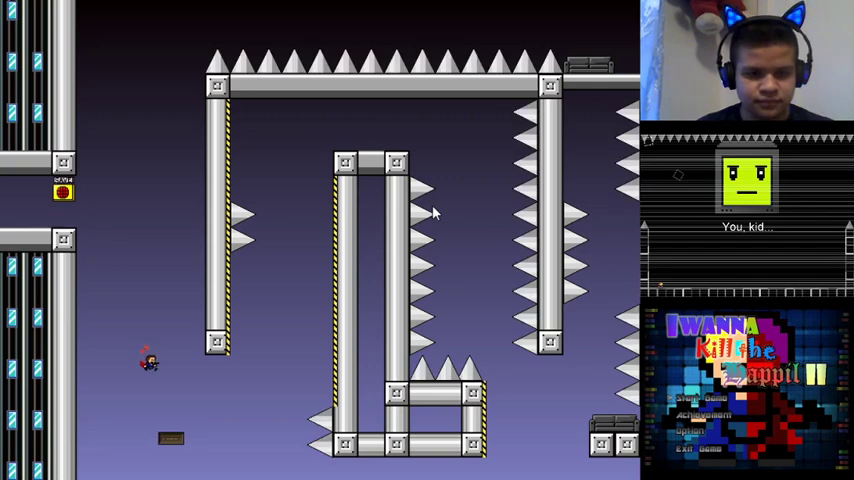
{"action": "key", "text": "Right"}
{"action": "key", "text": "Right"}
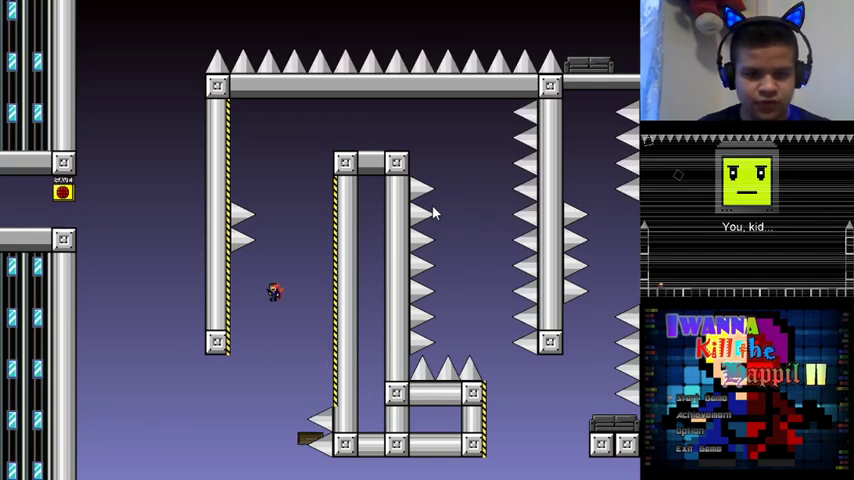
{"action": "key", "text": "shift"}
{"action": "key", "text": "shift"}
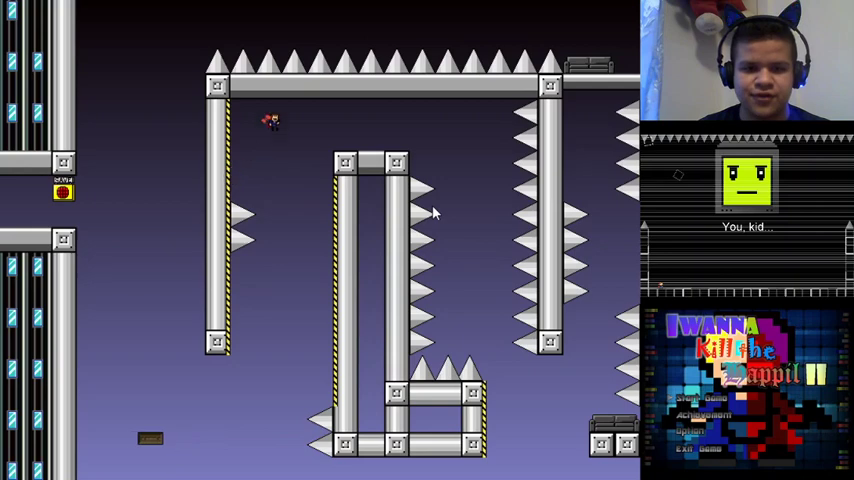
{"action": "key", "text": "Right"}
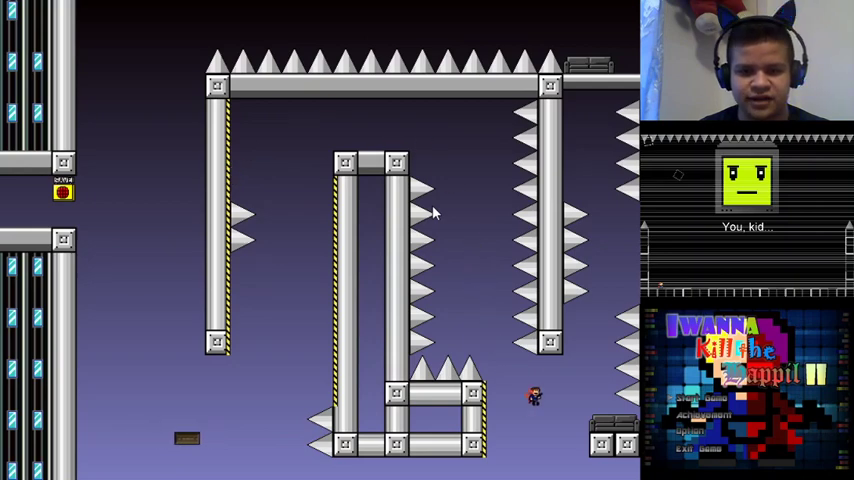
{"action": "key", "text": "Right"}
{"action": "key", "text": "r"}
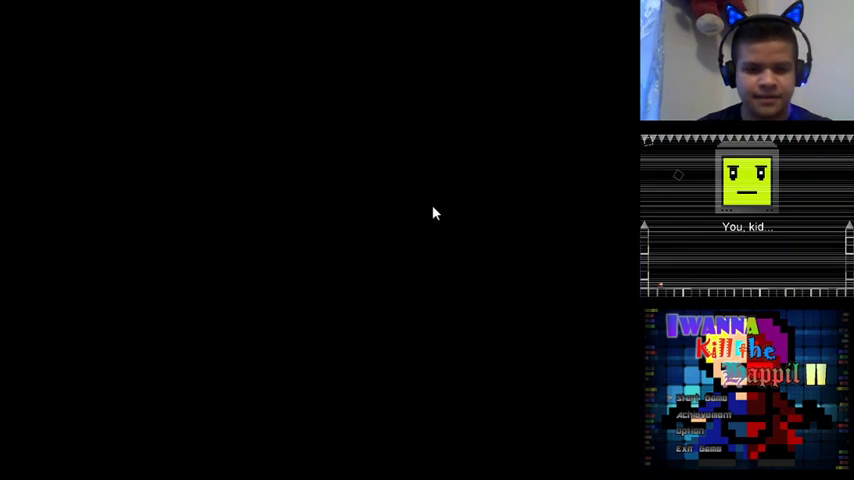
{"action": "key", "text": "Right"}
{"action": "key", "text": "Right"}
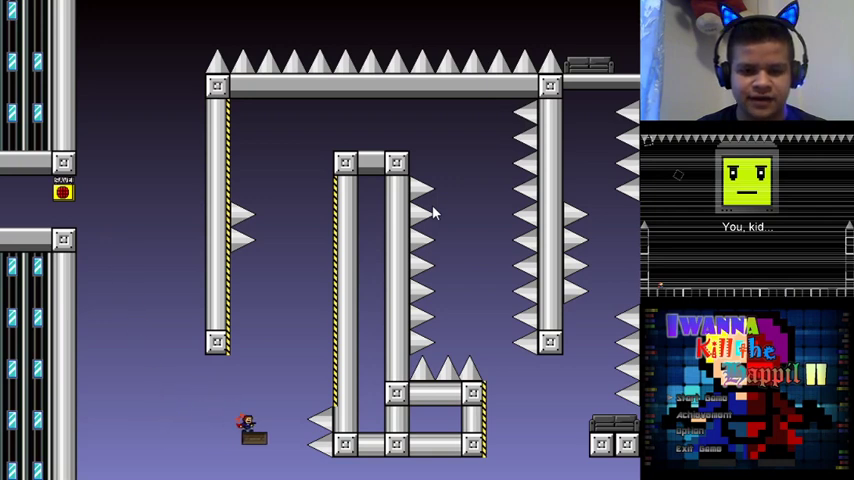
{"action": "key", "text": "Right"}
{"action": "key", "text": "shift+Left"}
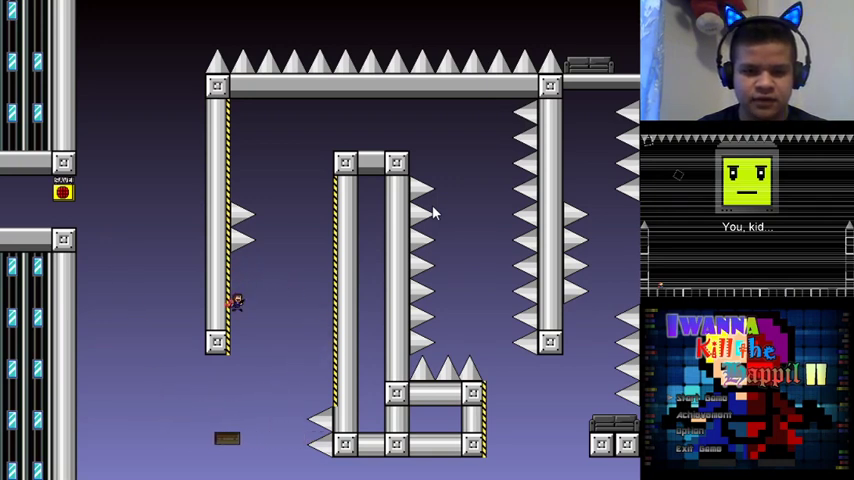
{"action": "key", "text": "shift+Right"}
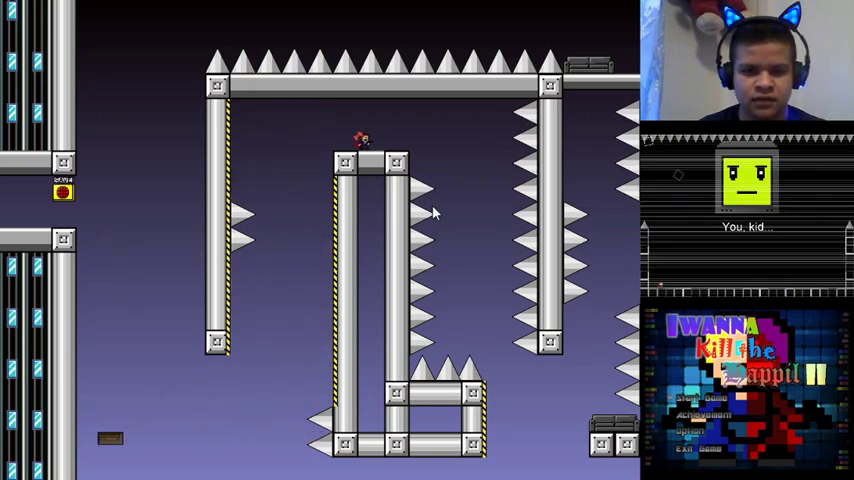
{"action": "key", "text": "Down"}
{"action": "key", "text": "Right"}
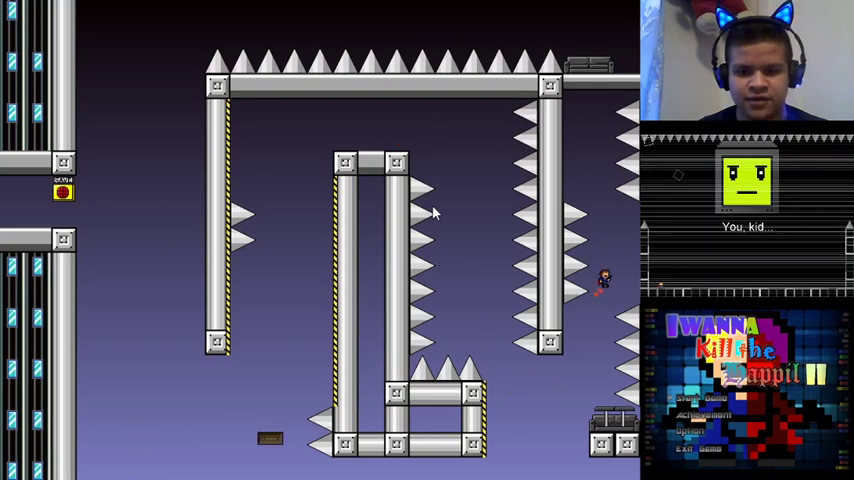
{"action": "key", "text": "Right"}
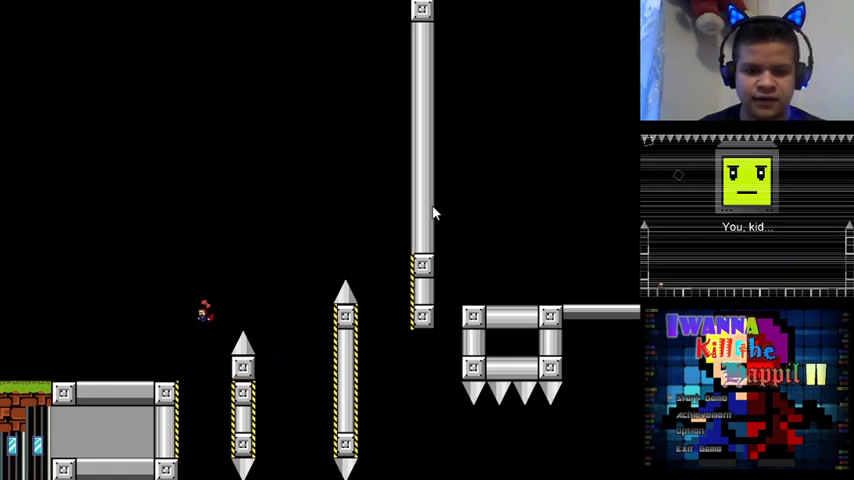
{"action": "key", "text": "Right"}
{"action": "key", "text": "r"}
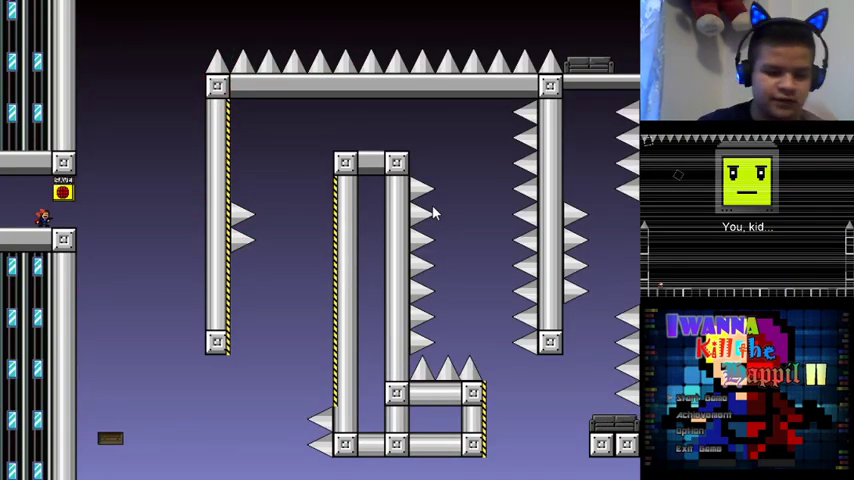
{"action": "key", "text": "Right"}
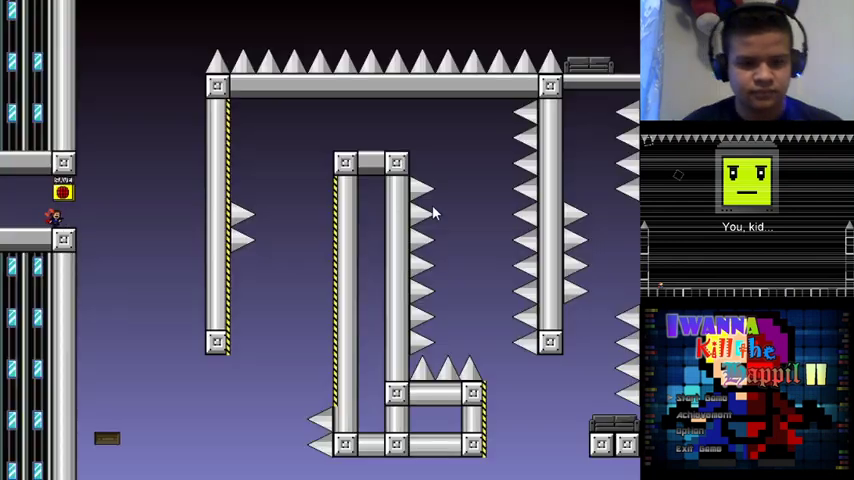
{"action": "key", "text": "Right"}
{"action": "key", "text": "Right"}
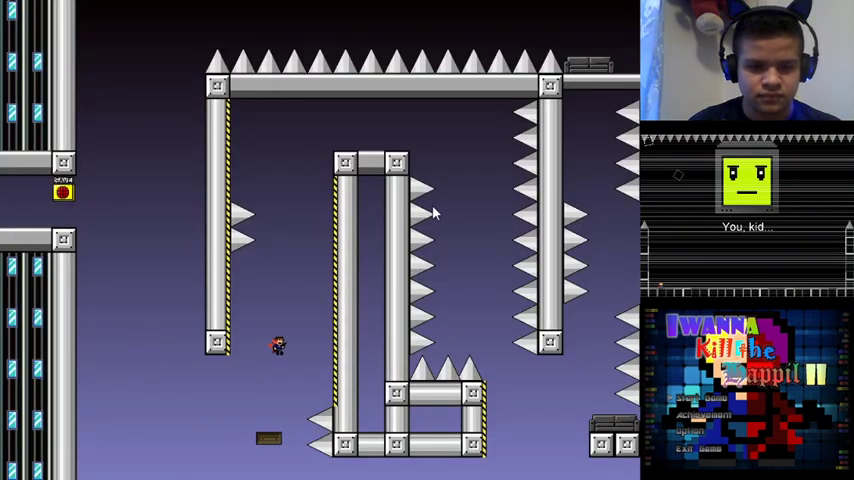
{"action": "key", "text": "Right"}
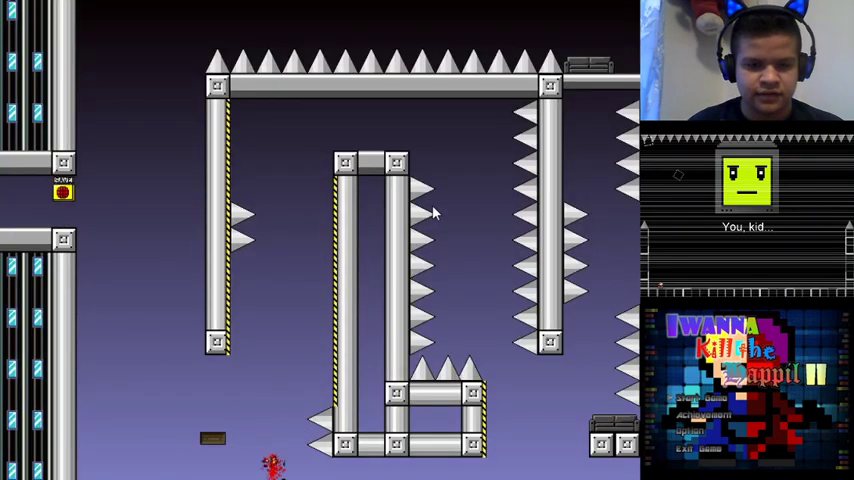
{"action": "key", "text": "r"}
{"action": "key", "text": "Right"}
{"action": "key", "text": "Right"}
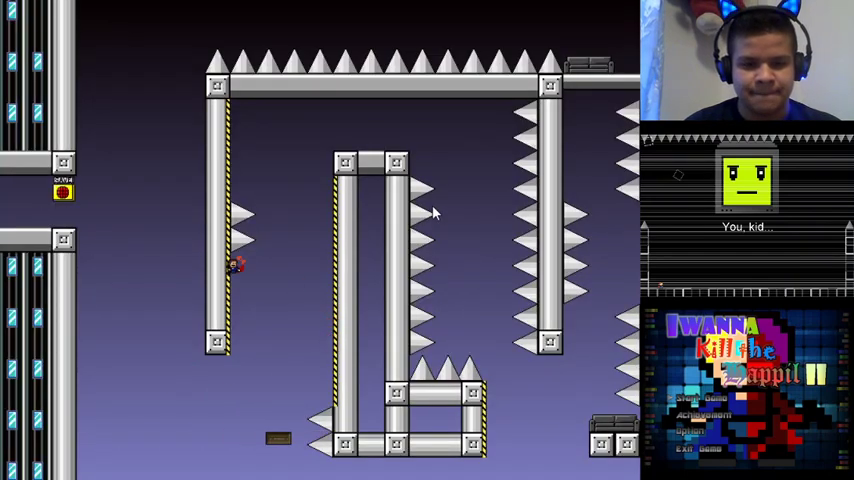
{"action": "key", "text": "shift"}
{"action": "key", "text": "Right"}
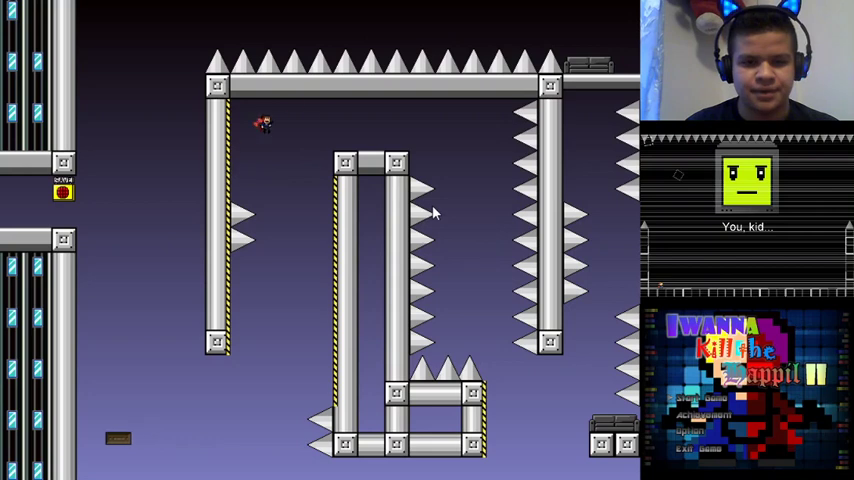
{"action": "key", "text": "Right"}
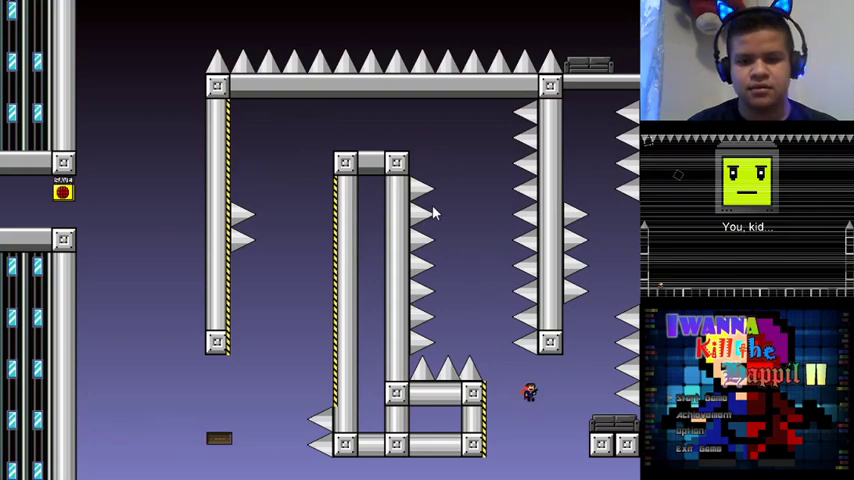
{"action": "key", "text": "Right"}
{"action": "key", "text": "r"}
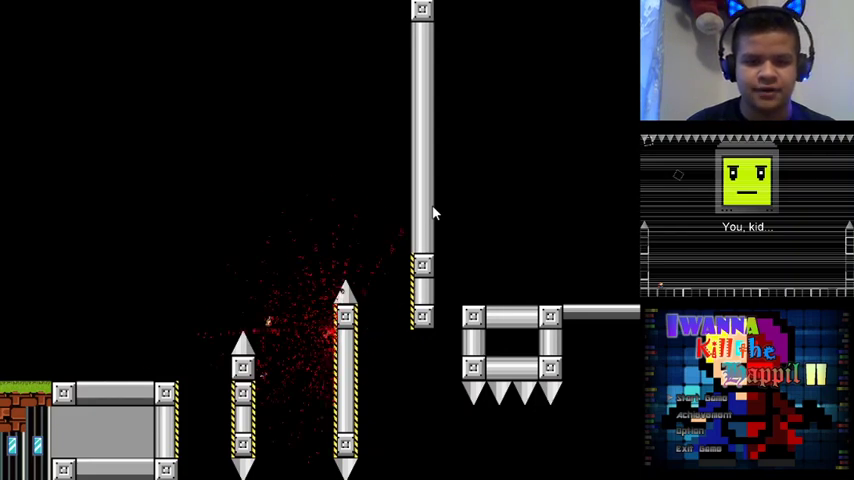
{"action": "key", "text": "r"}
{"action": "key", "text": "r"}
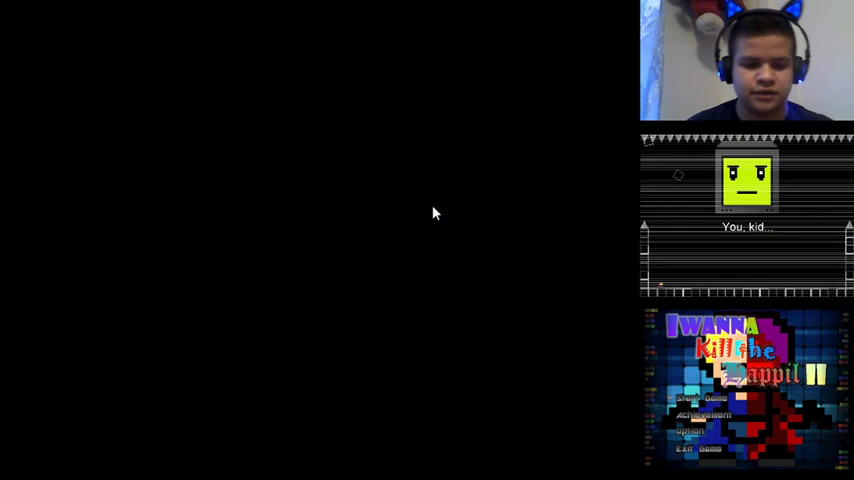
Ride the platform, climb the left wall, cross the top, then retry after game over
{"action": "key", "text": "Right"}
{"action": "key", "text": "Right"}
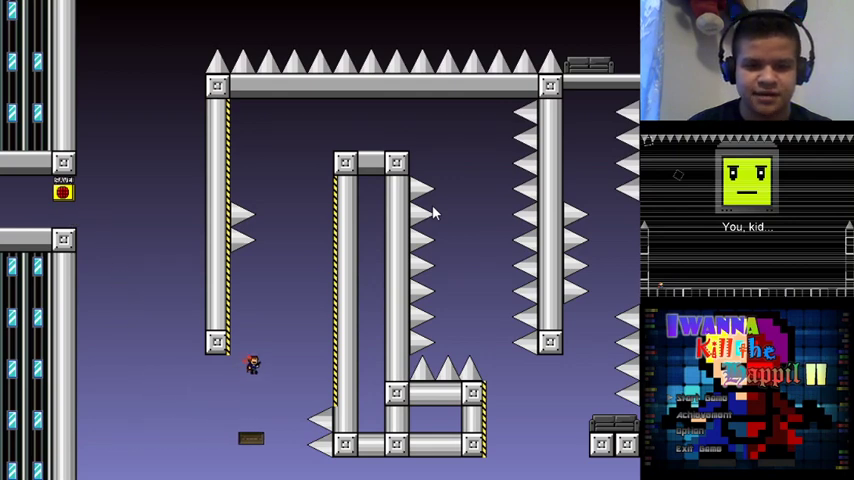
{"action": "key", "text": "shift"}
{"action": "key", "text": "Left"}
{"action": "key", "text": "shift"}
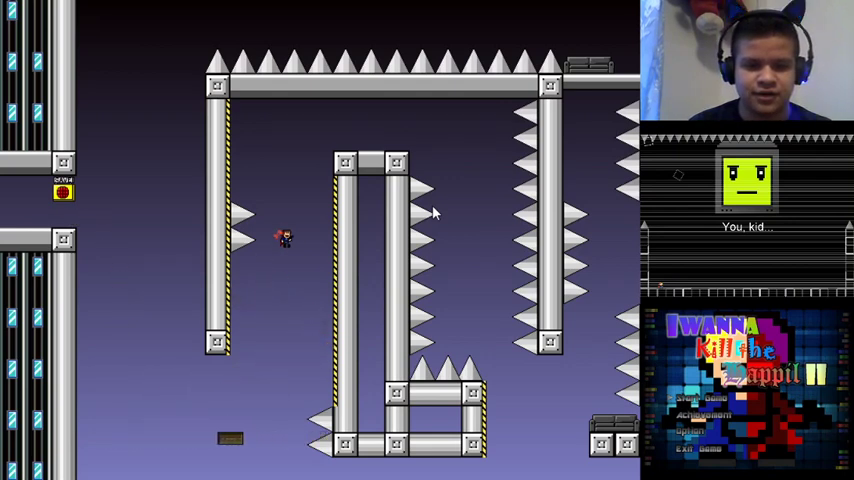
{"action": "key", "text": "shift"}
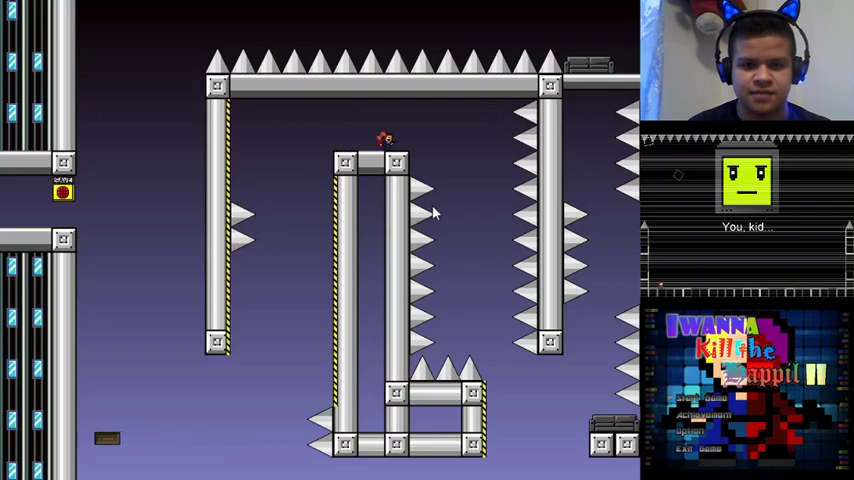
{"action": "key", "text": "Right"}
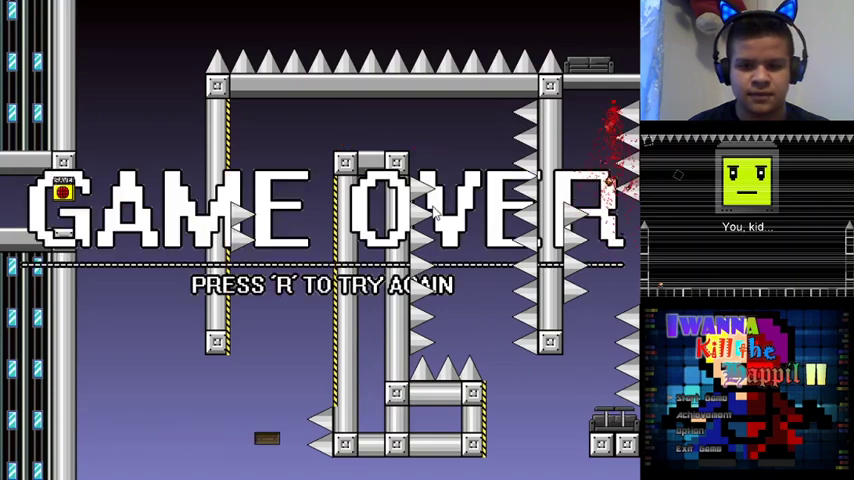
{"action": "key", "text": "r"}
{"action": "key", "text": "r"}
Ride the platform to the pillar wall and climb onto the inner pillar top
{"action": "key", "text": "Right"}
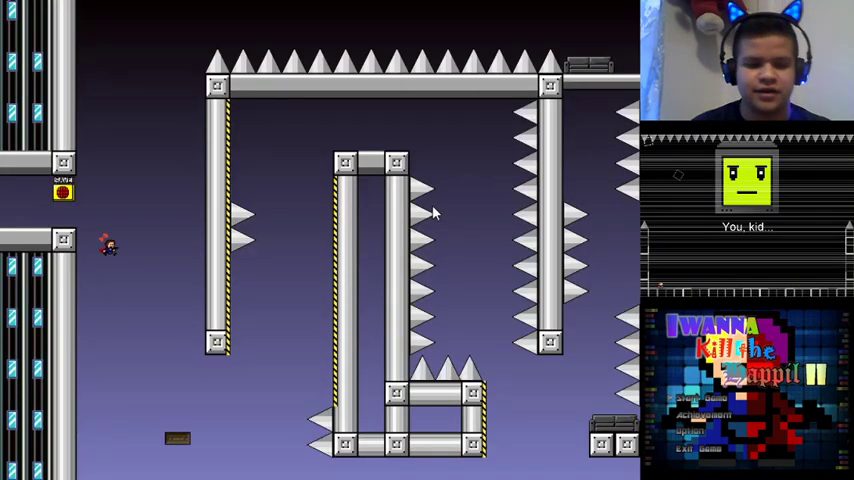
{"action": "key", "text": "Right"}
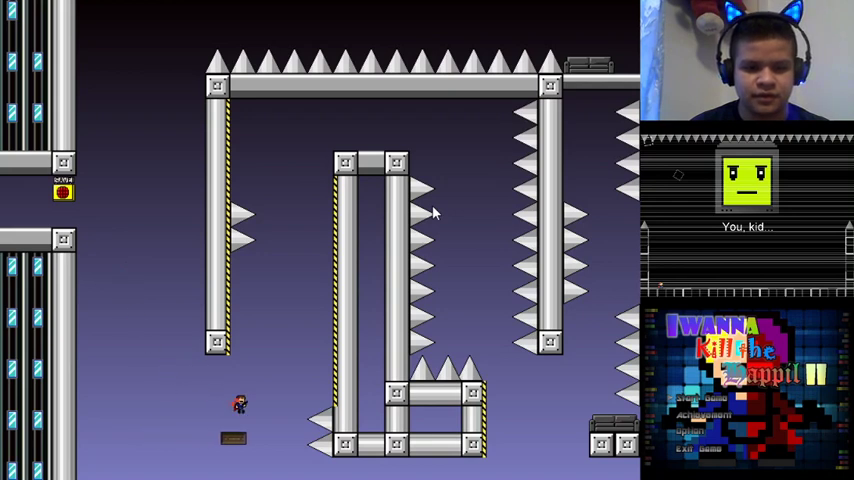
{"action": "key", "text": "shift"}
{"action": "key", "text": "shift"}
{"action": "key", "text": "Left"}
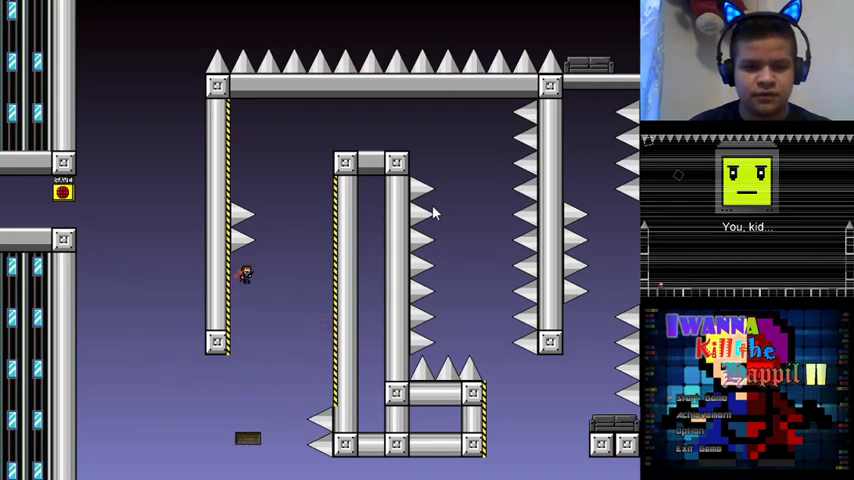
{"action": "key", "text": "shift"}
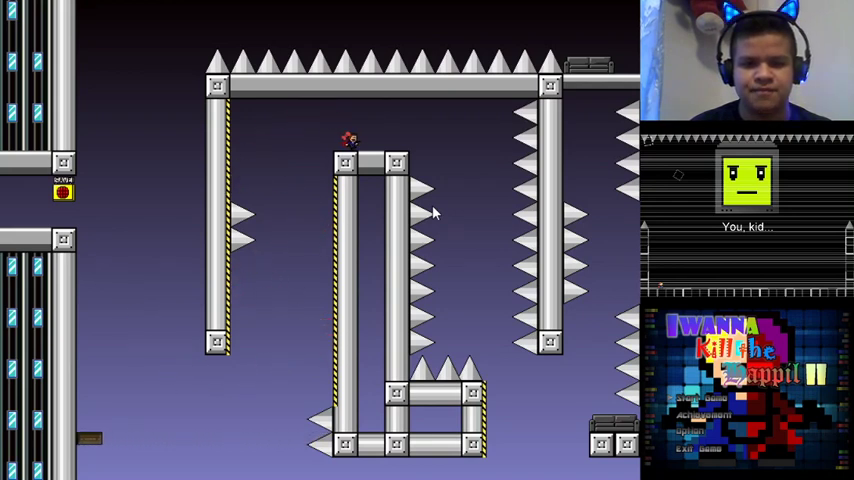
{"action": "key", "text": "Right"}
Drop past the spikes into the dark room, die, then fail another platform jump
{"action": "key", "text": "shift"}
{"action": "key", "text": "Right"}
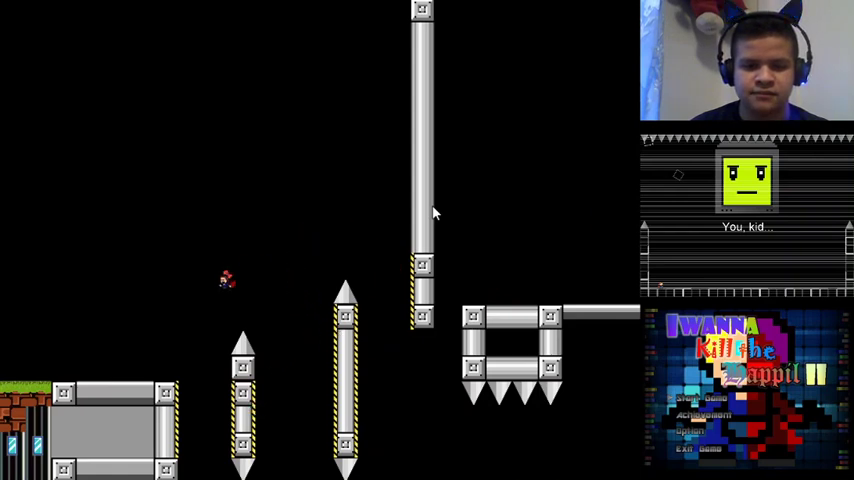
{"action": "key", "text": "shift"}
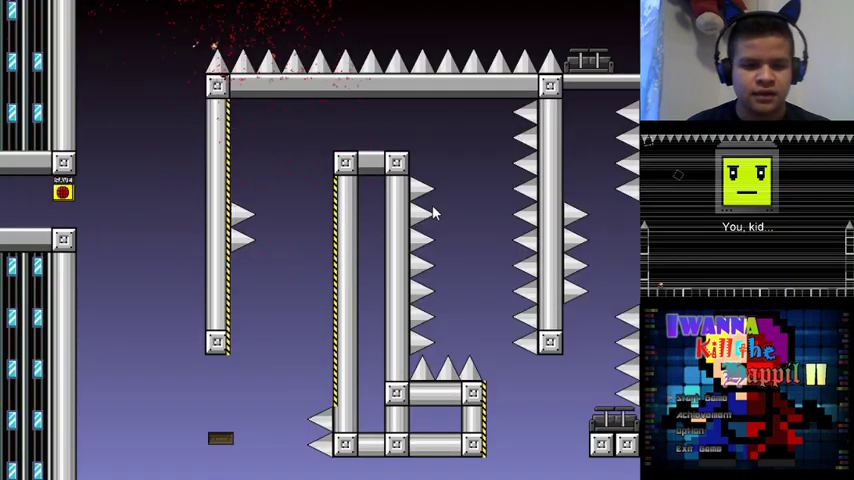
{"action": "key", "text": "r"}
{"action": "key", "text": "Right"}
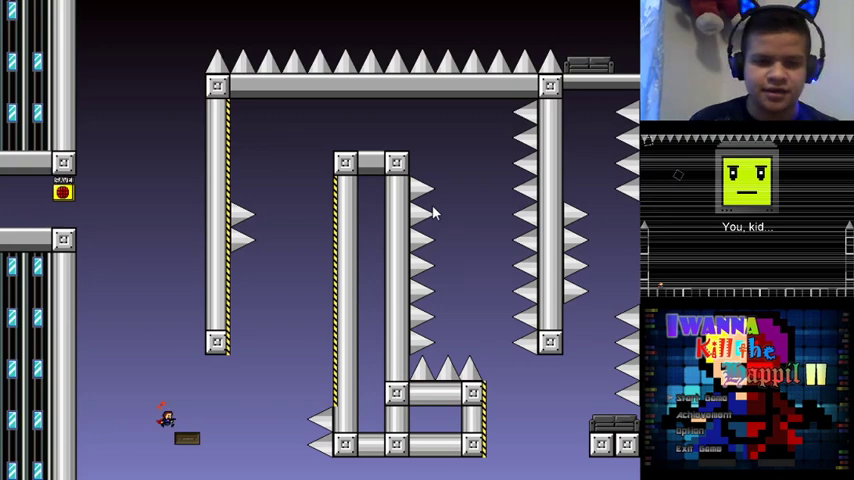
{"action": "key", "text": "shift"}
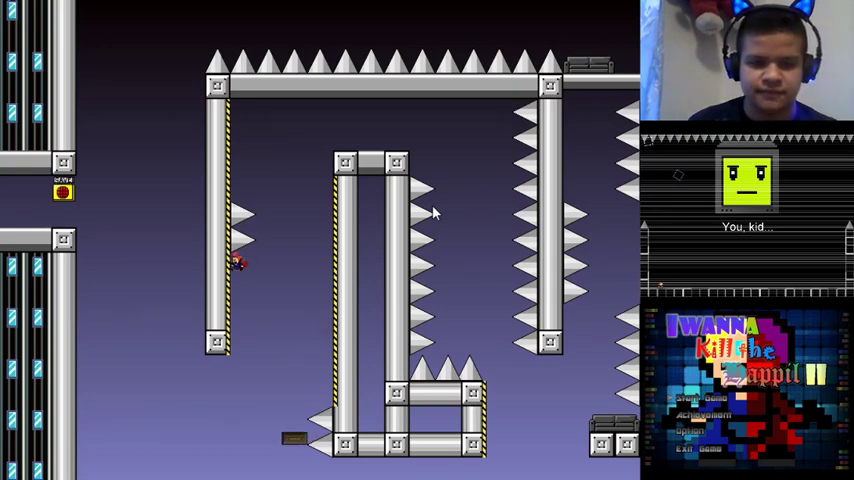
{"action": "key", "text": "r"}
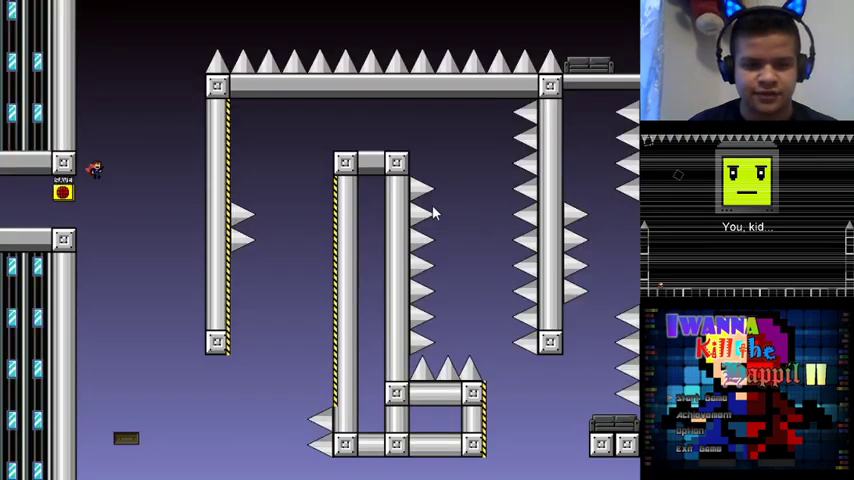
Ride the platform, climb to the pillar tops, and drop down the right side
{"action": "key", "text": "Right"}
{"action": "key", "text": "shift"}
{"action": "key", "text": "Right"}
{"action": "key", "text": "shift"}
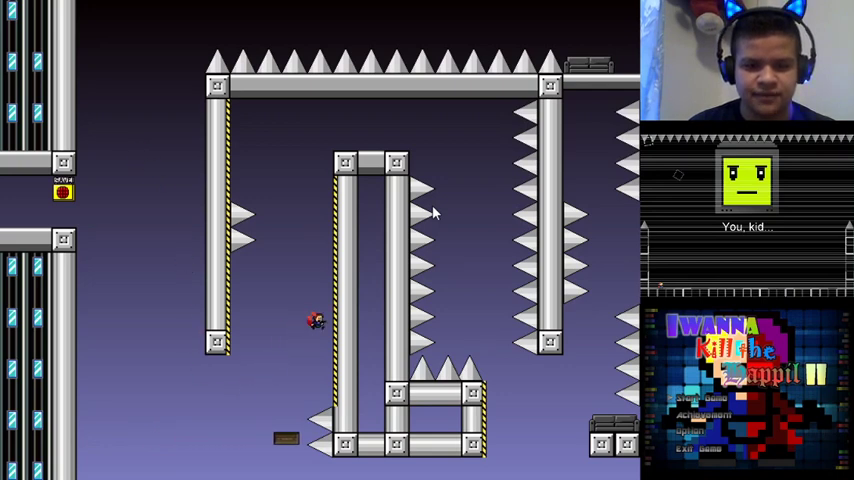
{"action": "key", "text": "shift"}
{"action": "key", "text": "Left"}
{"action": "key", "text": "shift"}
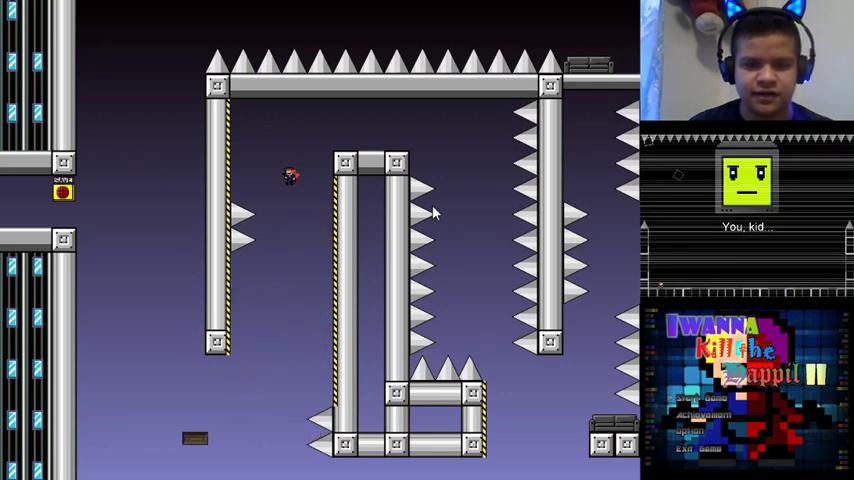
{"action": "key", "text": "Right"}
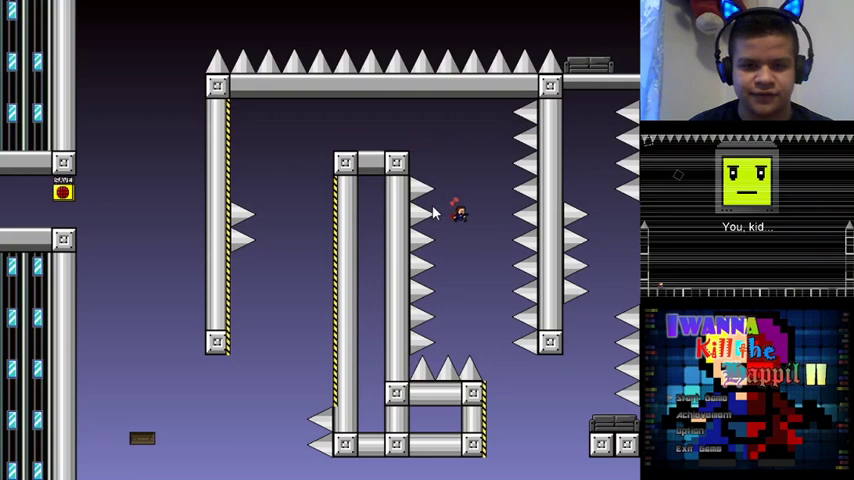
{"action": "key", "text": "Right"}
{"action": "key", "text": "Right"}
Respawn at the save point, climb the pillar wall, and fall past the spikes to the bottom-right exit
{"action": "key", "text": "r"}
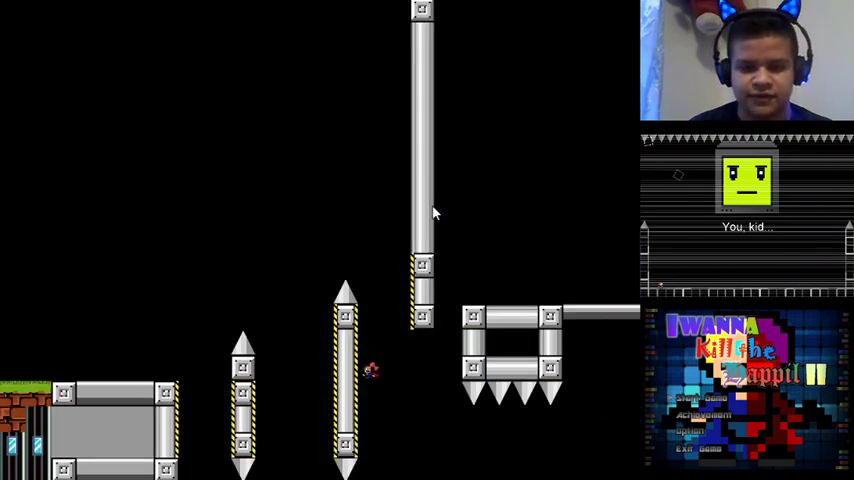
{"action": "key", "text": "Left"}
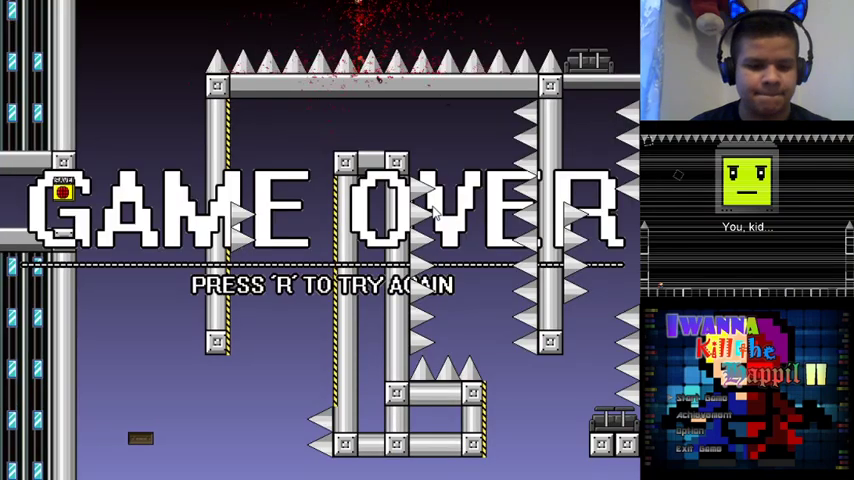
{"action": "key", "text": "r"}
{"action": "key", "text": "Right"}
{"action": "key", "text": "Right"}
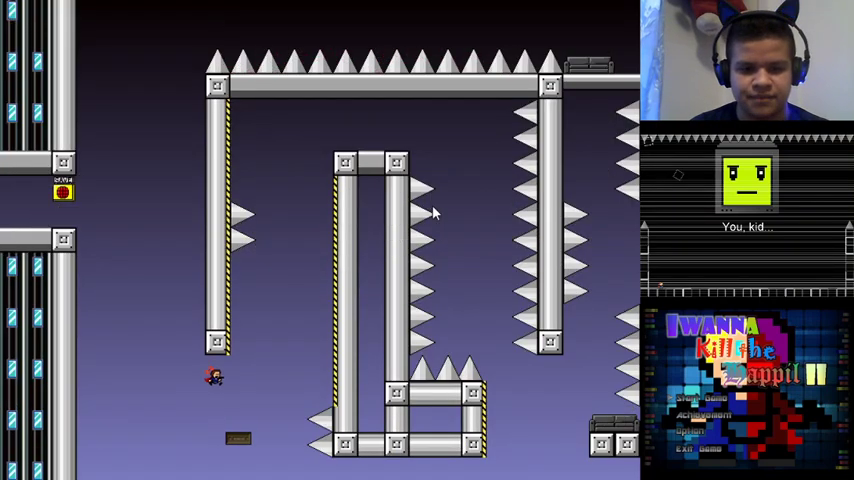
{"action": "key", "text": "Left"}
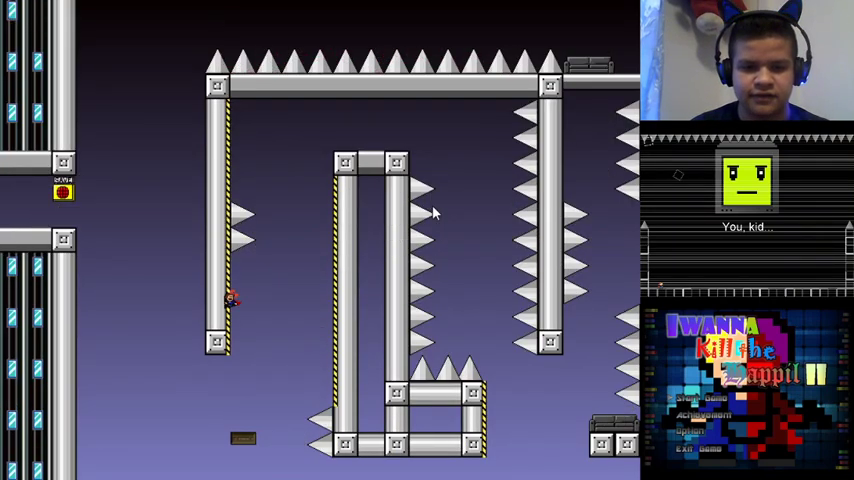
{"action": "key", "text": "shift"}
{"action": "key", "text": "Right"}
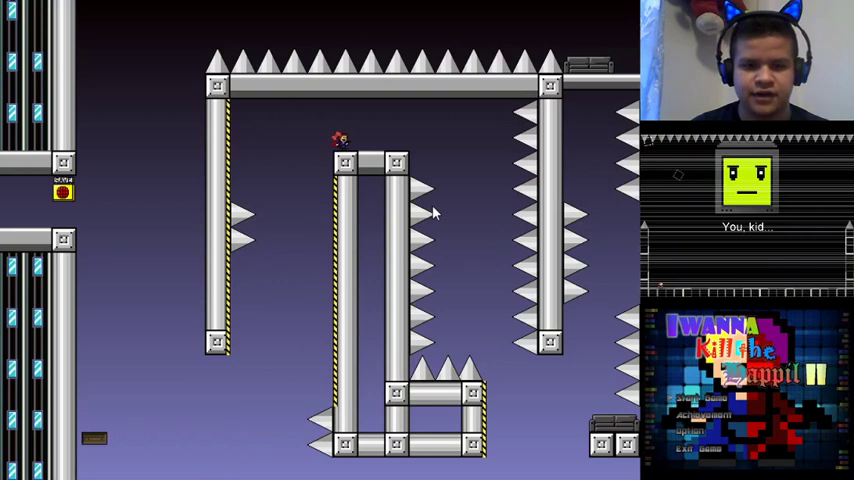
{"action": "key", "text": "Right"}
{"action": "key", "text": "Right"}
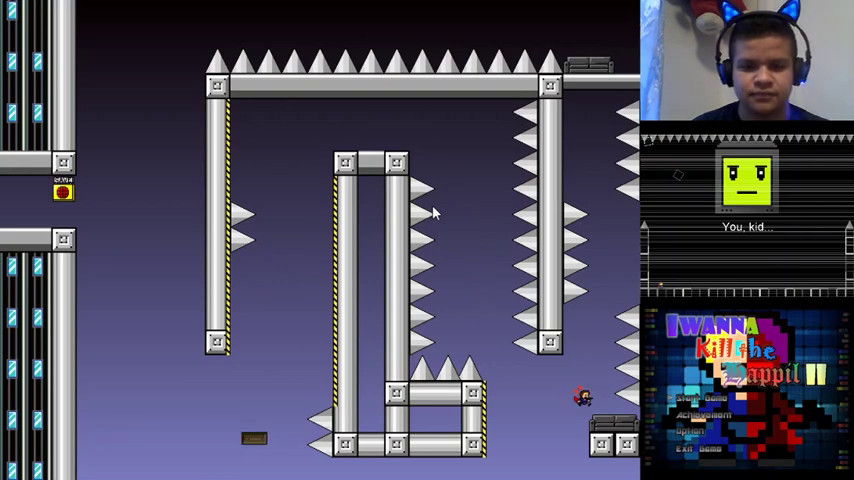
{"action": "key", "text": "Right"}
{"action": "key", "text": "r"}
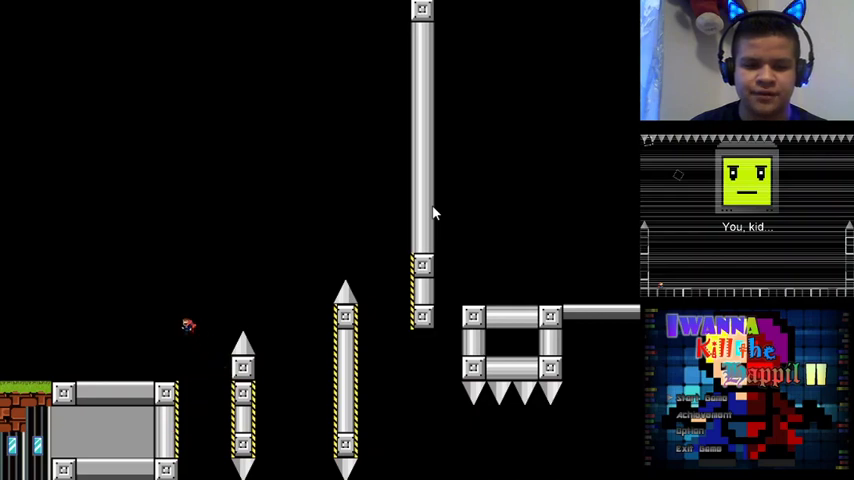
Press F2 at the dark spiked-column room to advance toward the night-time stage
{"action": "key", "text": "F2"}
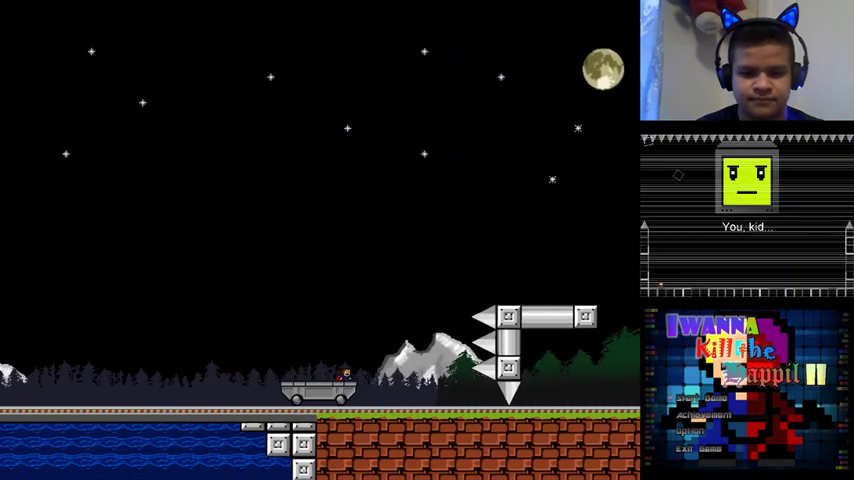
Retry the moonlit cart ride past the spikes twice, heading for the forest save point
{"action": "key", "text": "r"}
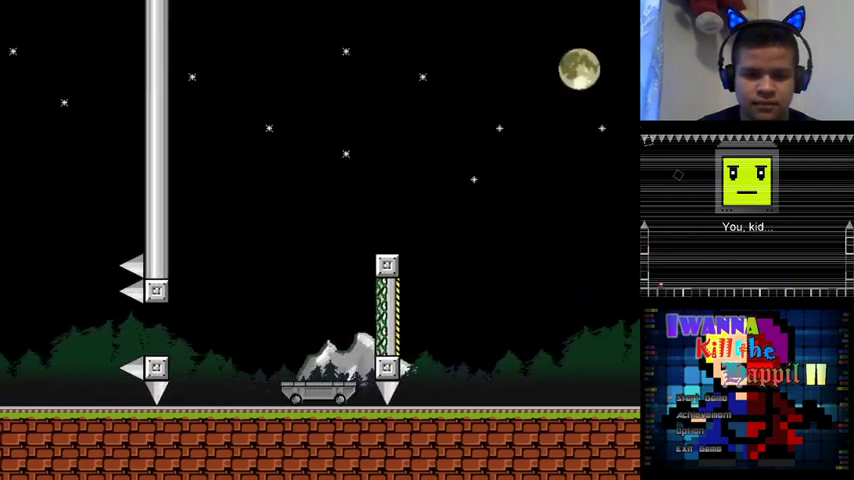
{"action": "key", "text": "r"}
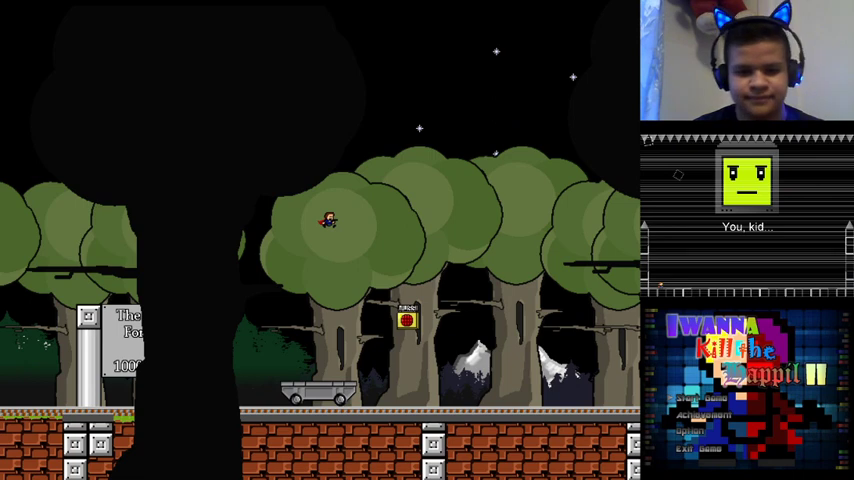